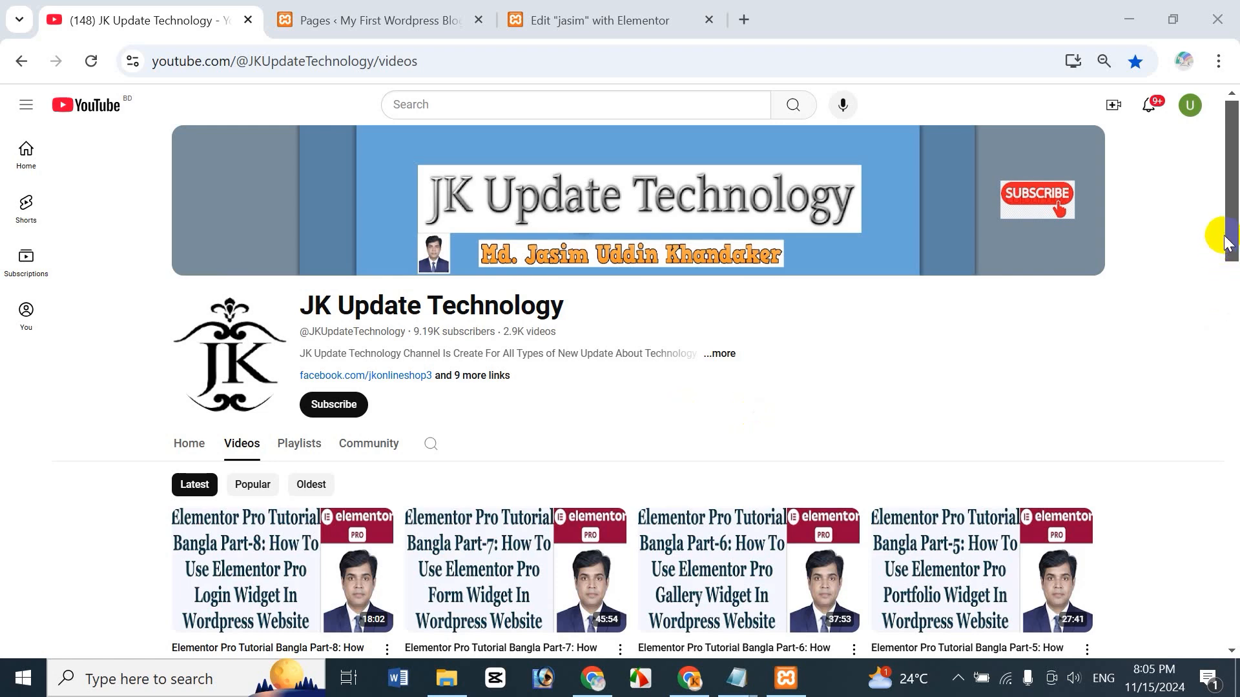
- Browse the JK Update Technology channel's videos and created playlists on YouTube
left_click_drag(1232, 227, 1233, 309)
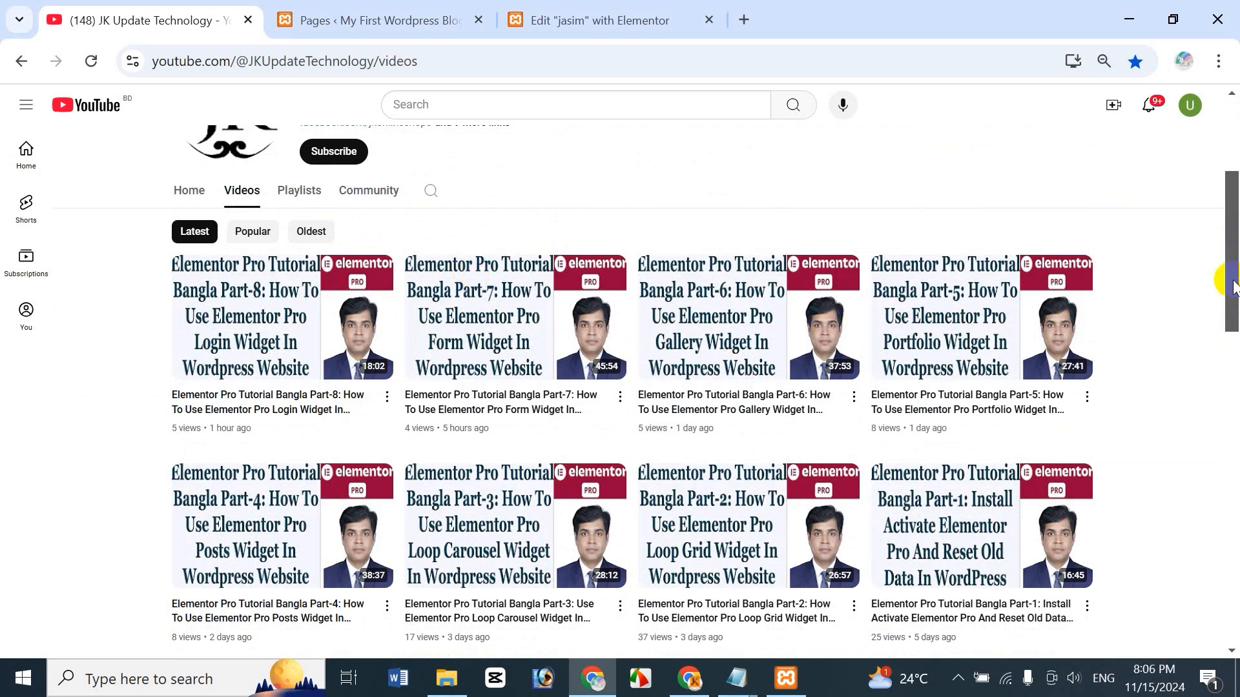
left_click_drag(1232, 268, 1231, 188)
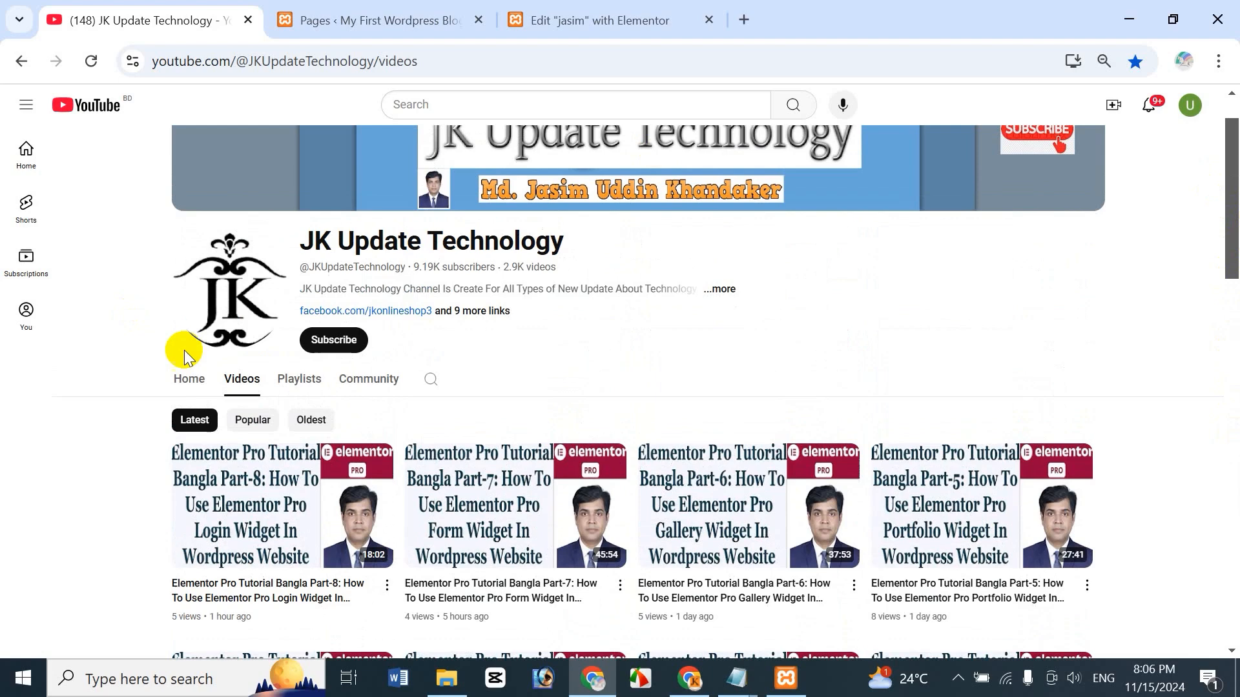
left_click(292, 379)
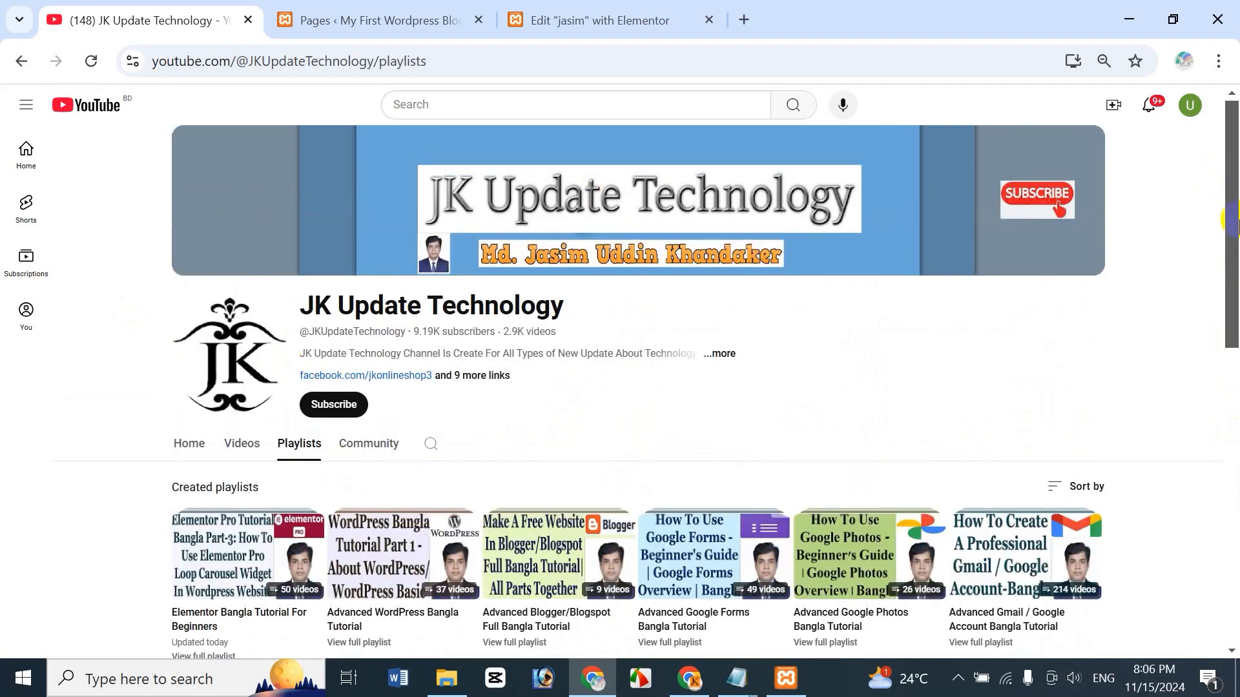
scroll(597, 194, "down", 1)
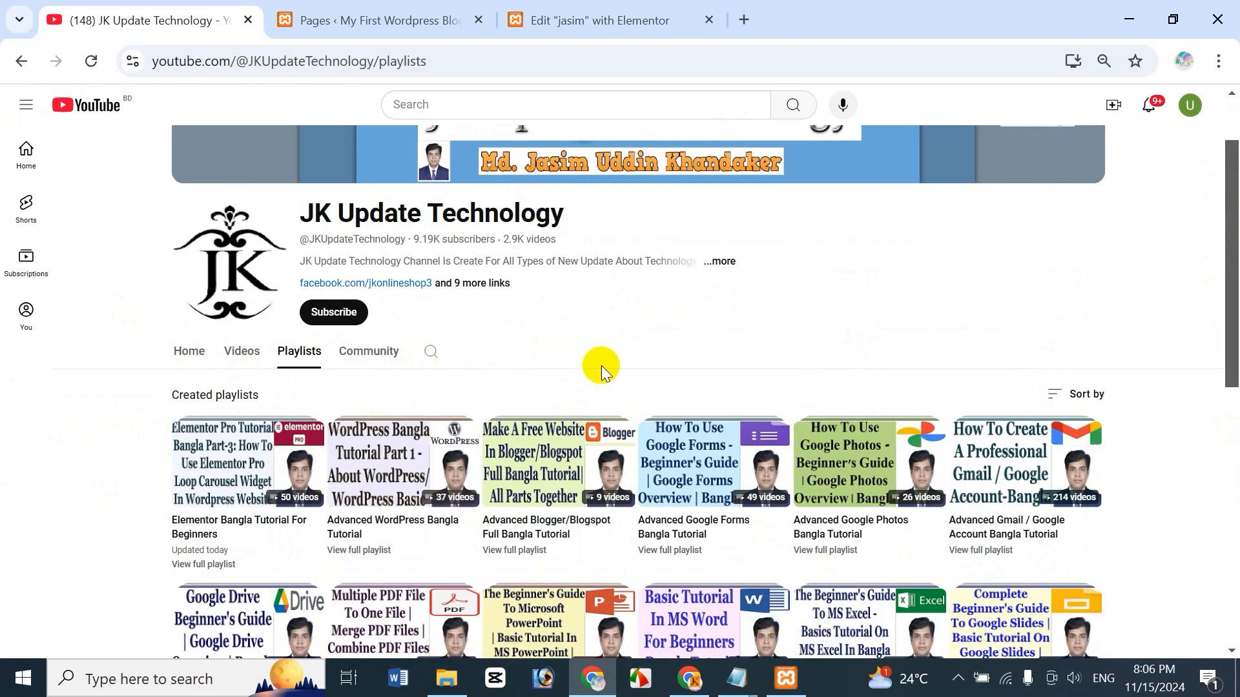
left_click_drag(1232, 363, 1235, 497)
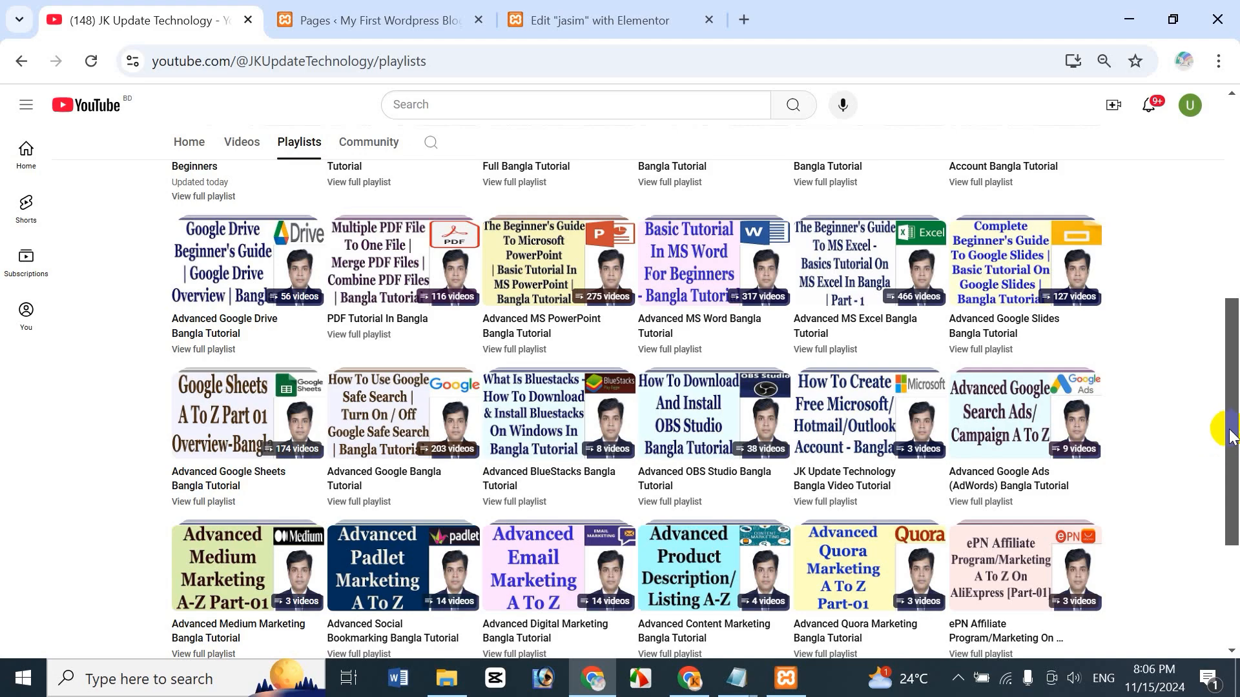
left_click_drag(1230, 437, 1229, 555)
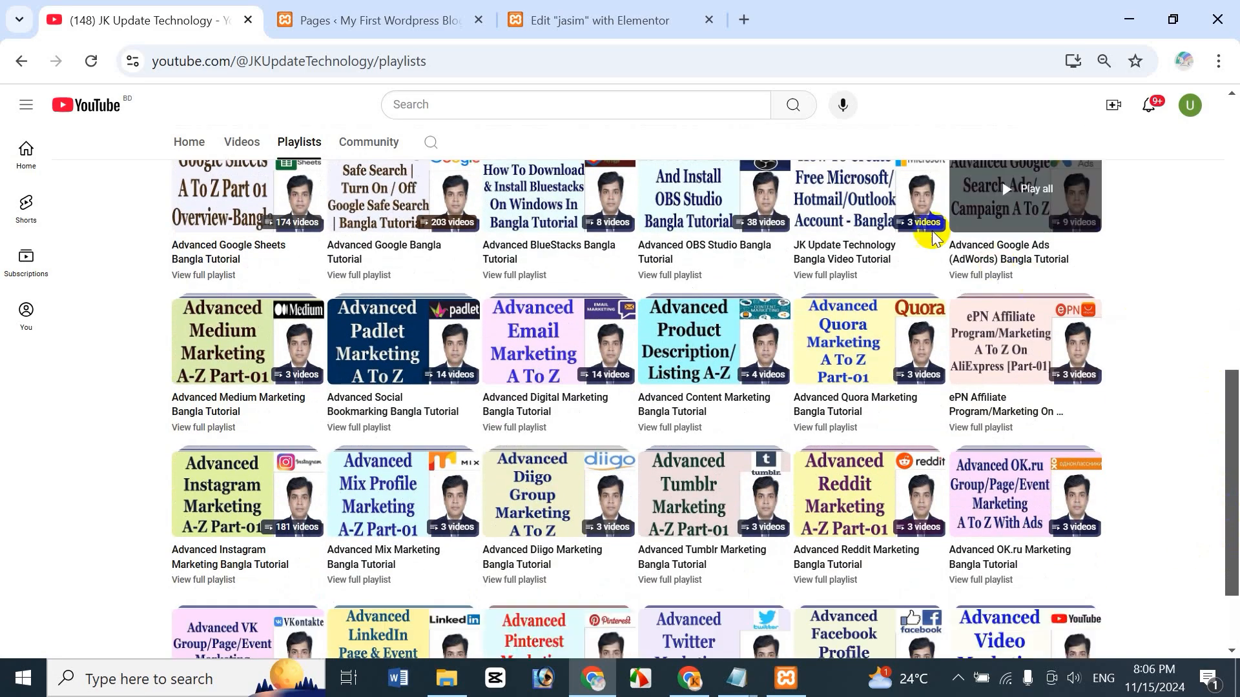
left_click_drag(1225, 462, 1232, 162)
left_click(242, 443)
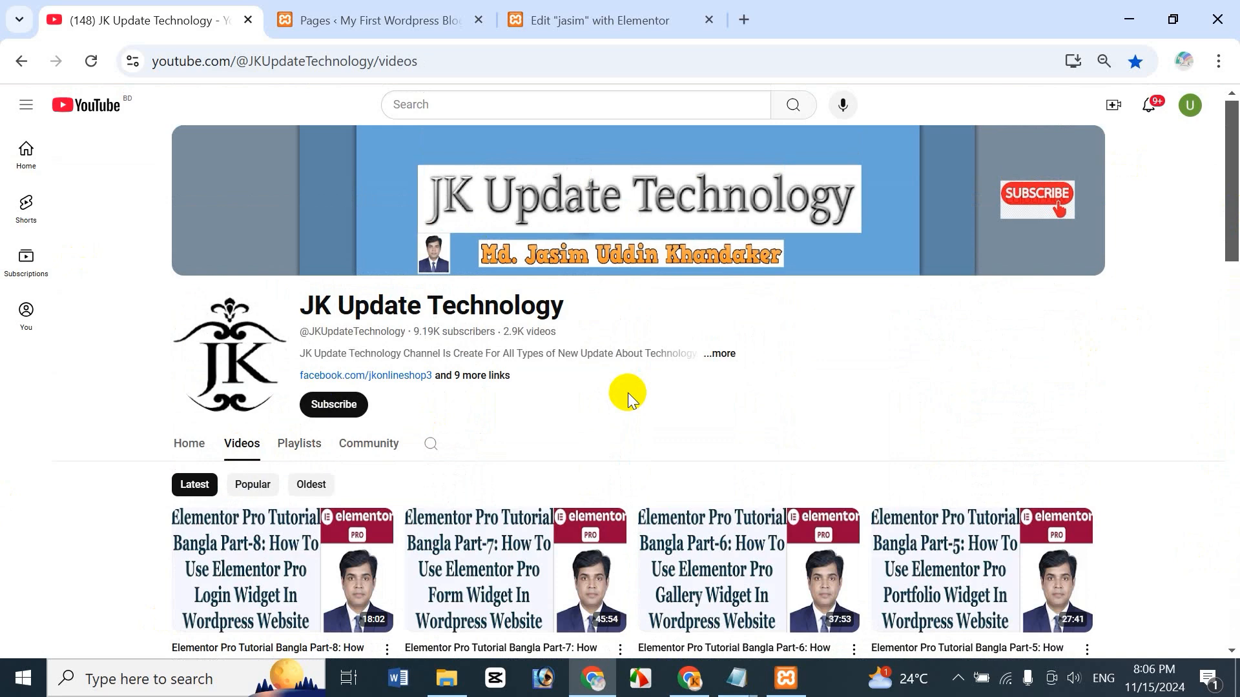
- Open the live site's WordPress login page at jasimonline.com/wp-admin in a new browser tab
left_click(745, 21)
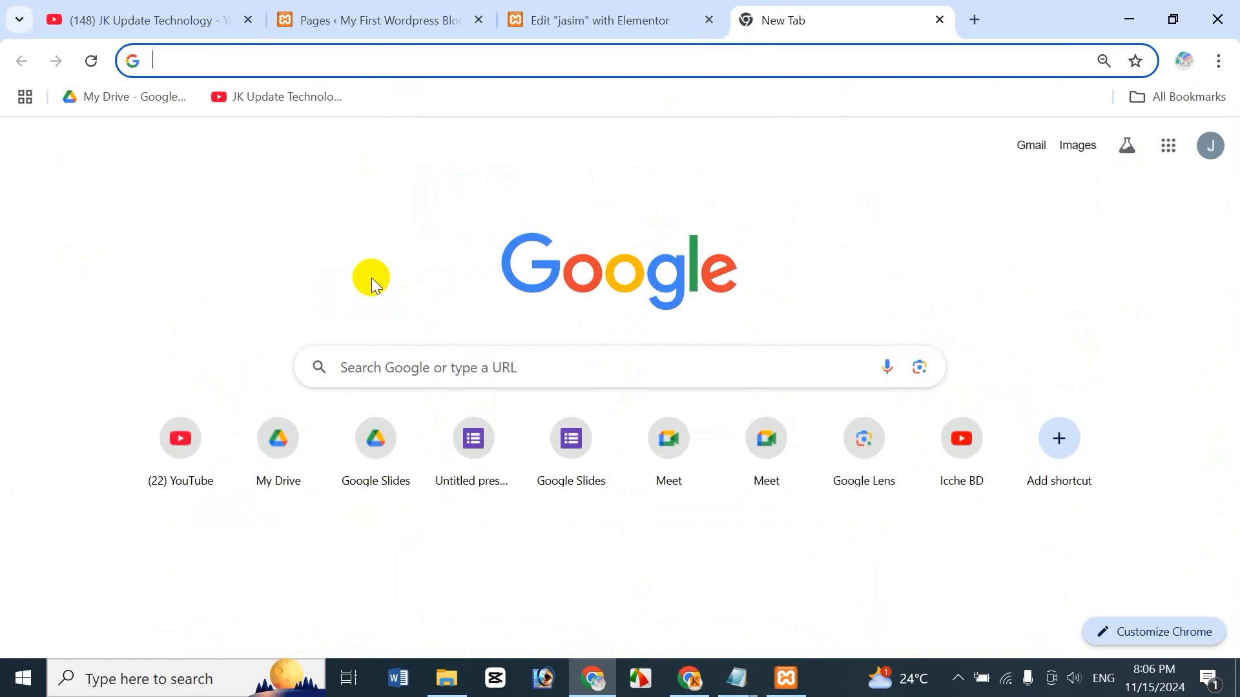
type("j")
key("Right")
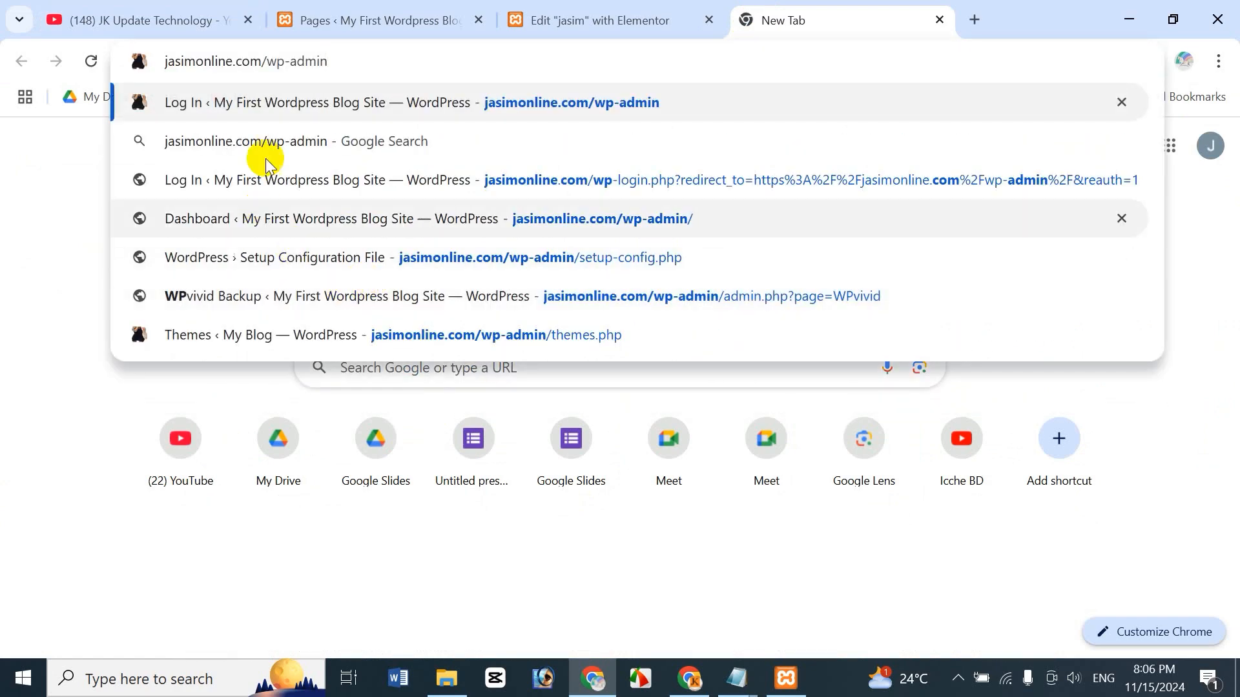
left_click_drag(265, 61, 374, 66)
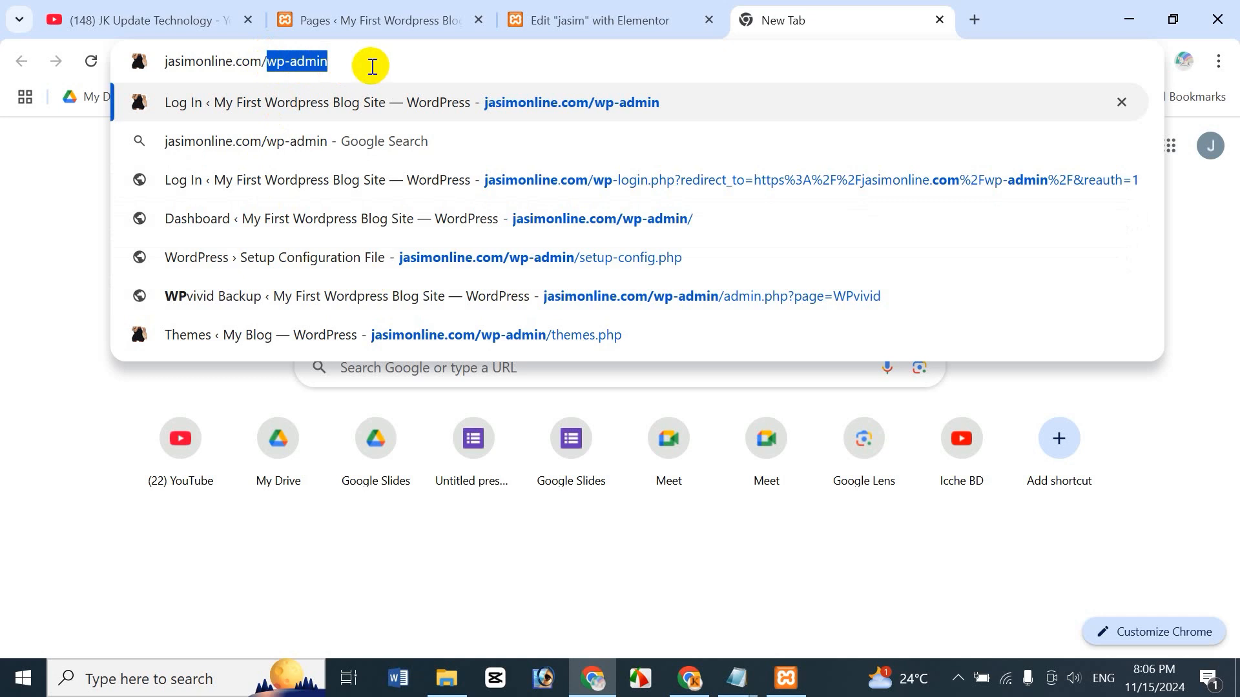
left_click(372, 67)
key("Return")
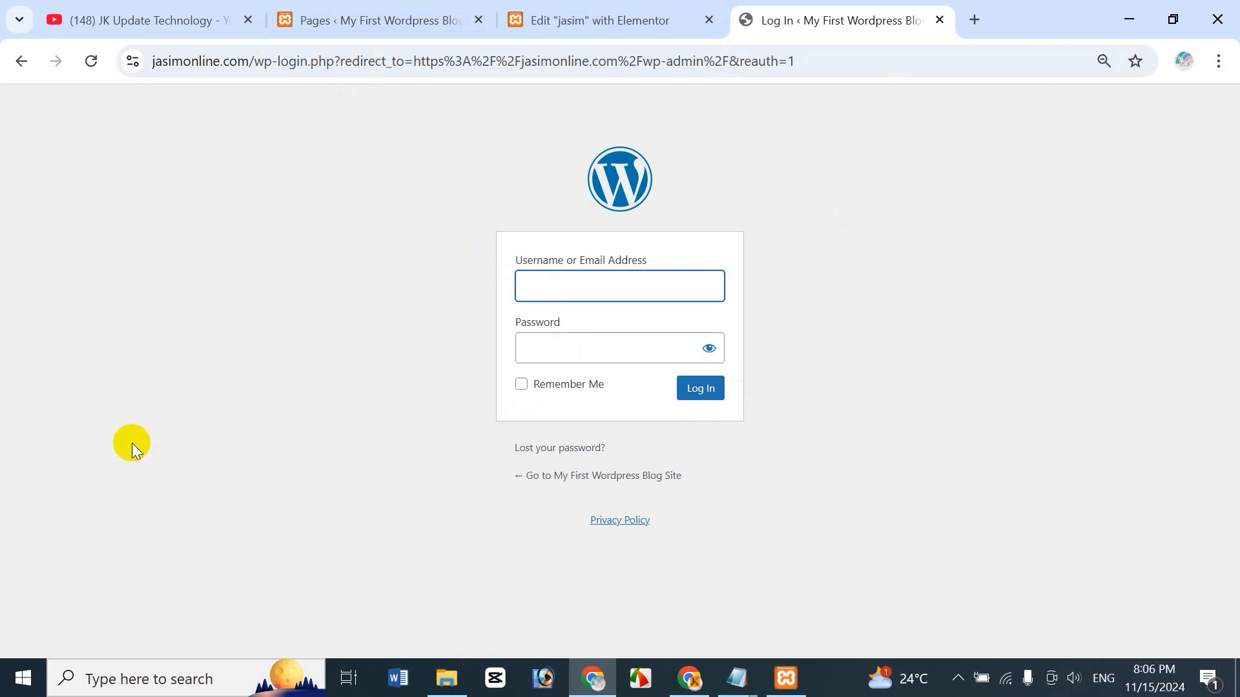
- Search Windows for XAMPP and check the Apache and MySQL module status in the XAMPP Control Panel
left_click(117, 16)
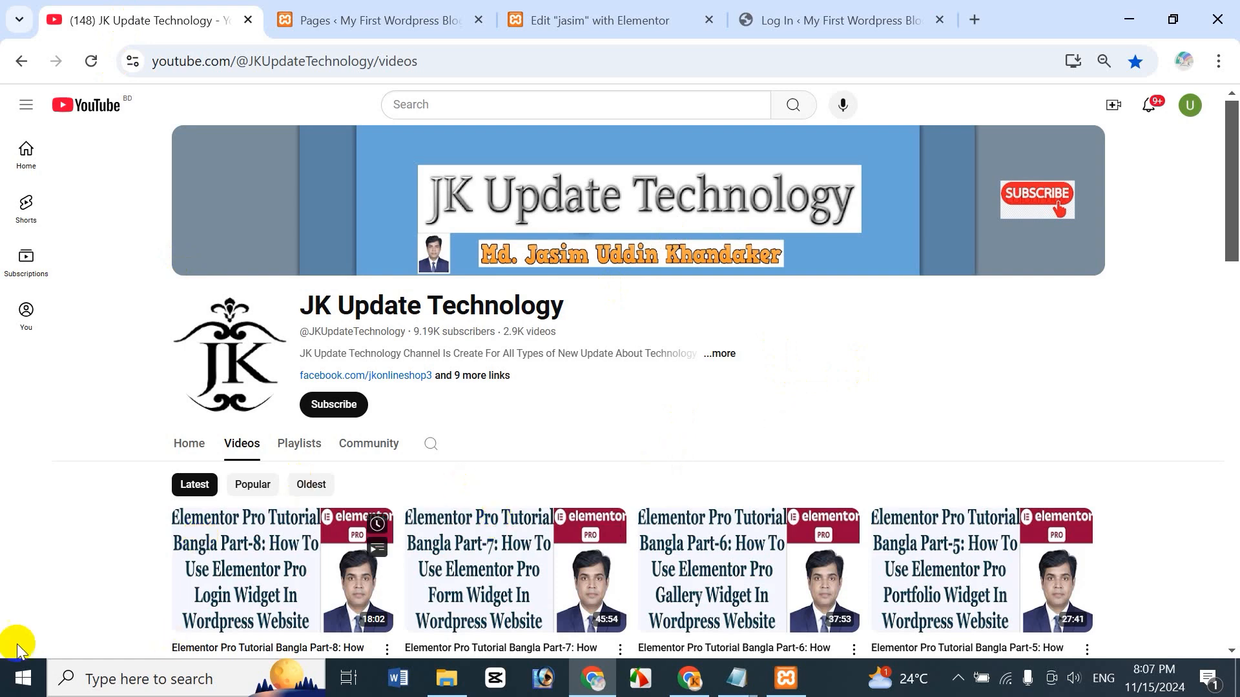
left_click(119, 685)
type("xam")
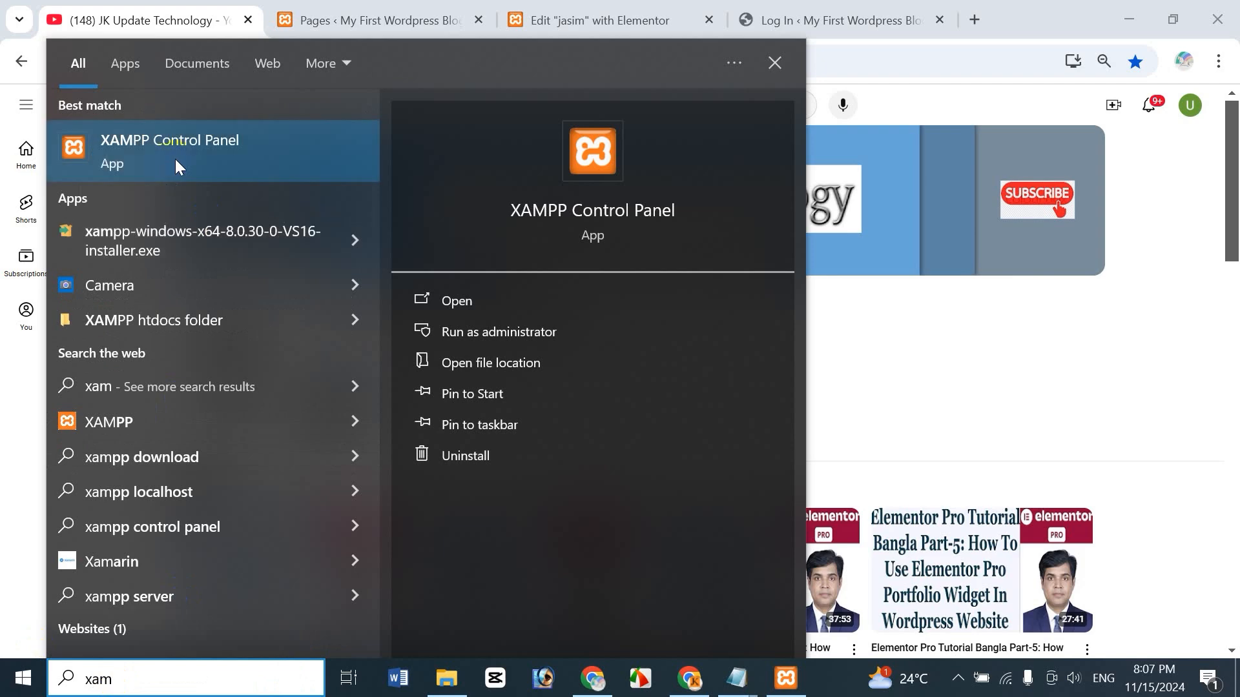
left_click(1011, 11)
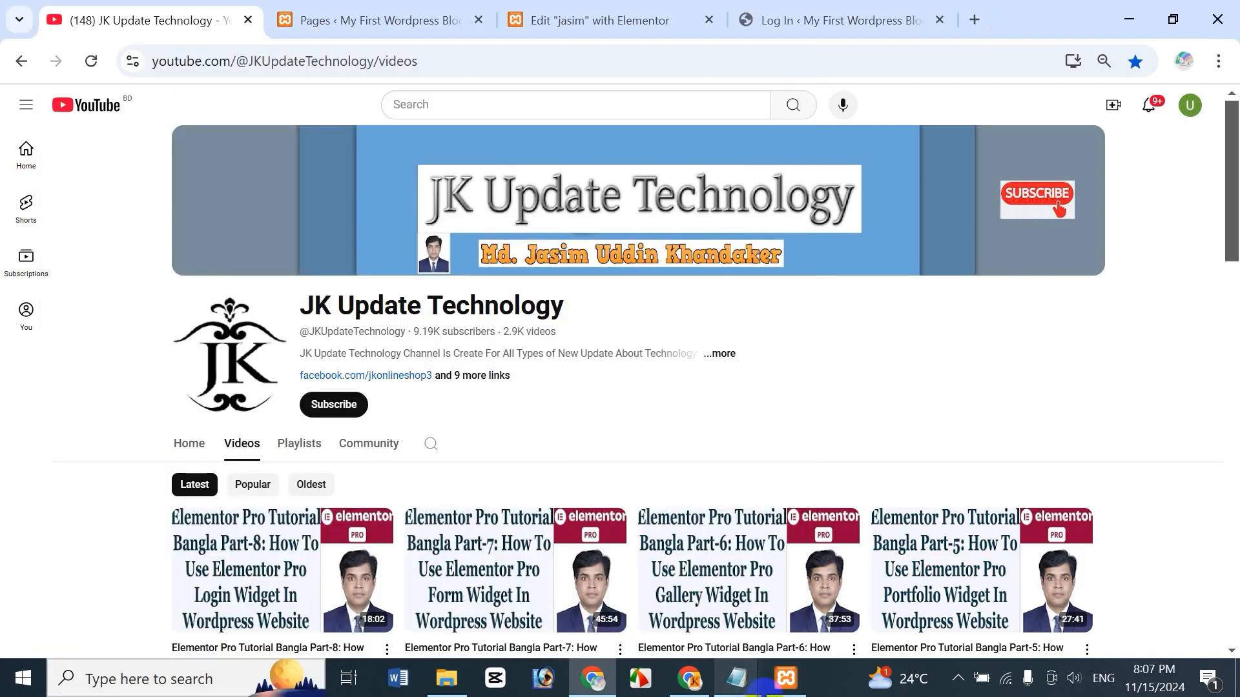
left_click(790, 676)
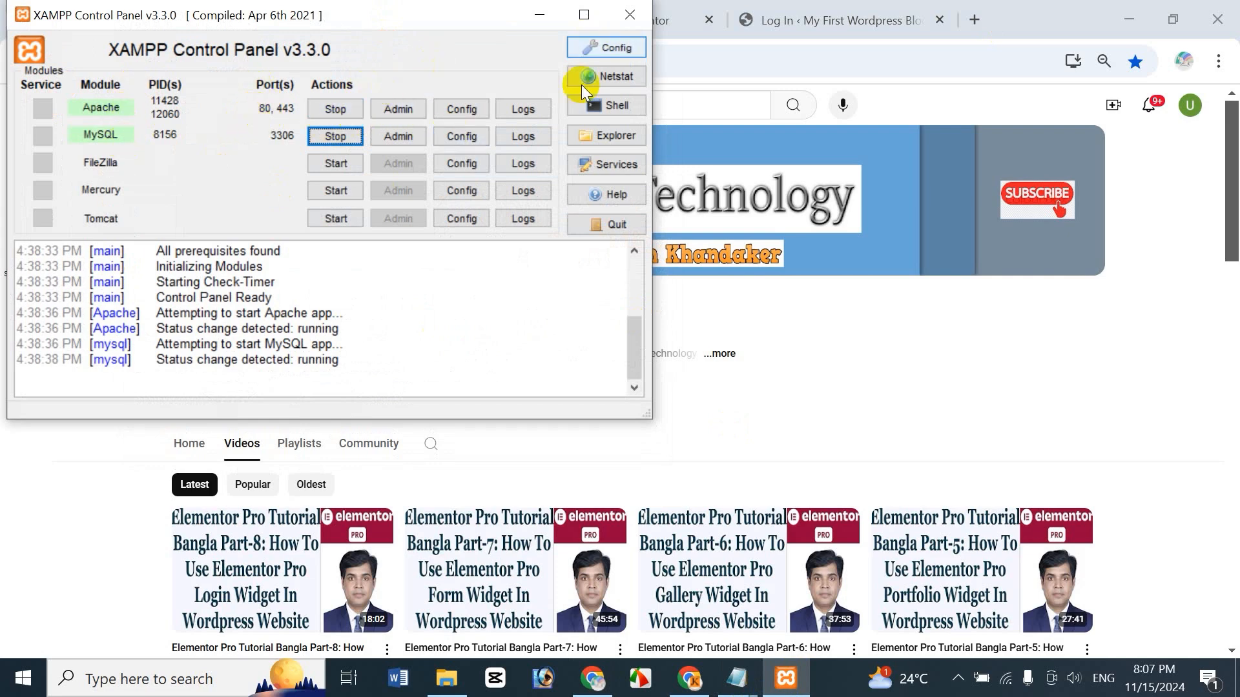
left_click(540, 14)
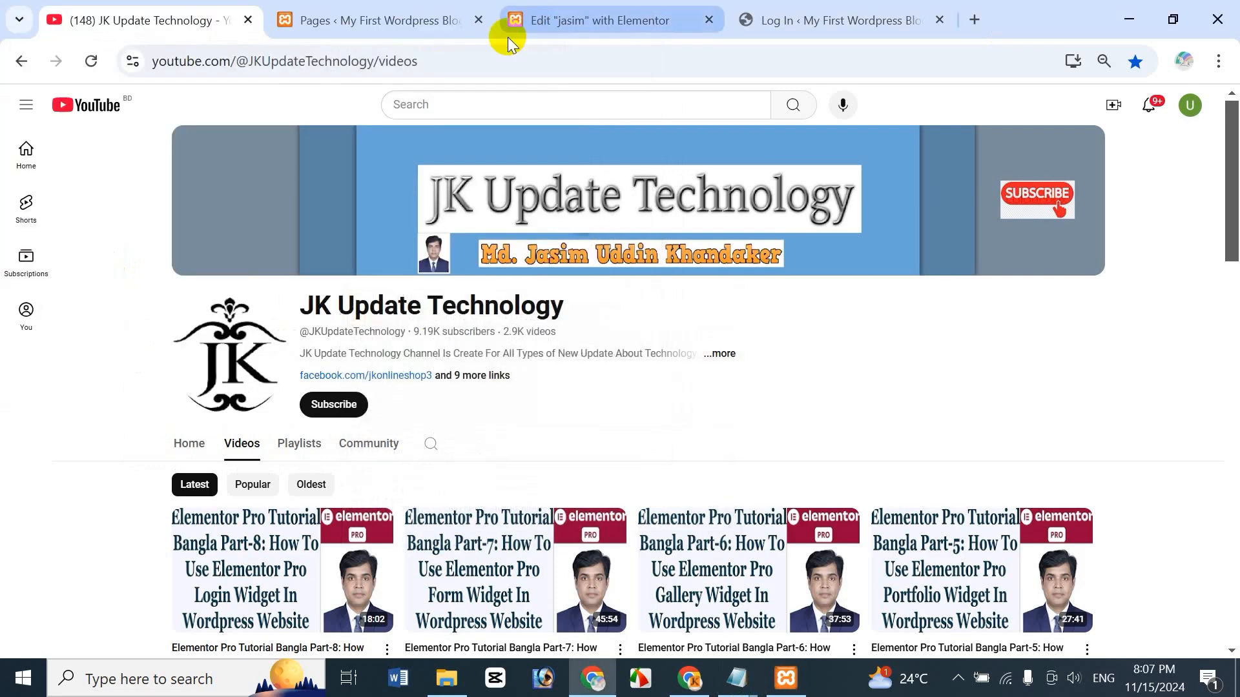
- Enter the local WordPress admin address localhost/jasim/wp-admin in a new browser tab
left_click(971, 25)
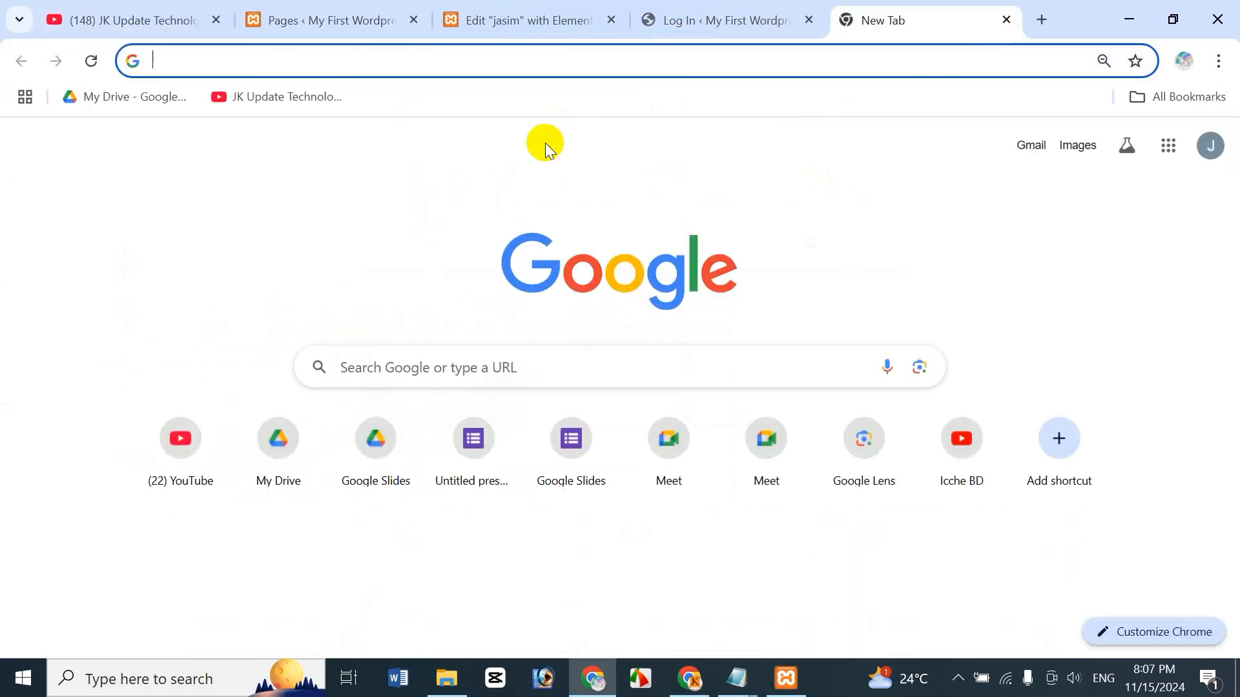
type("localhost/jasim/wp-admin")
key("Right")
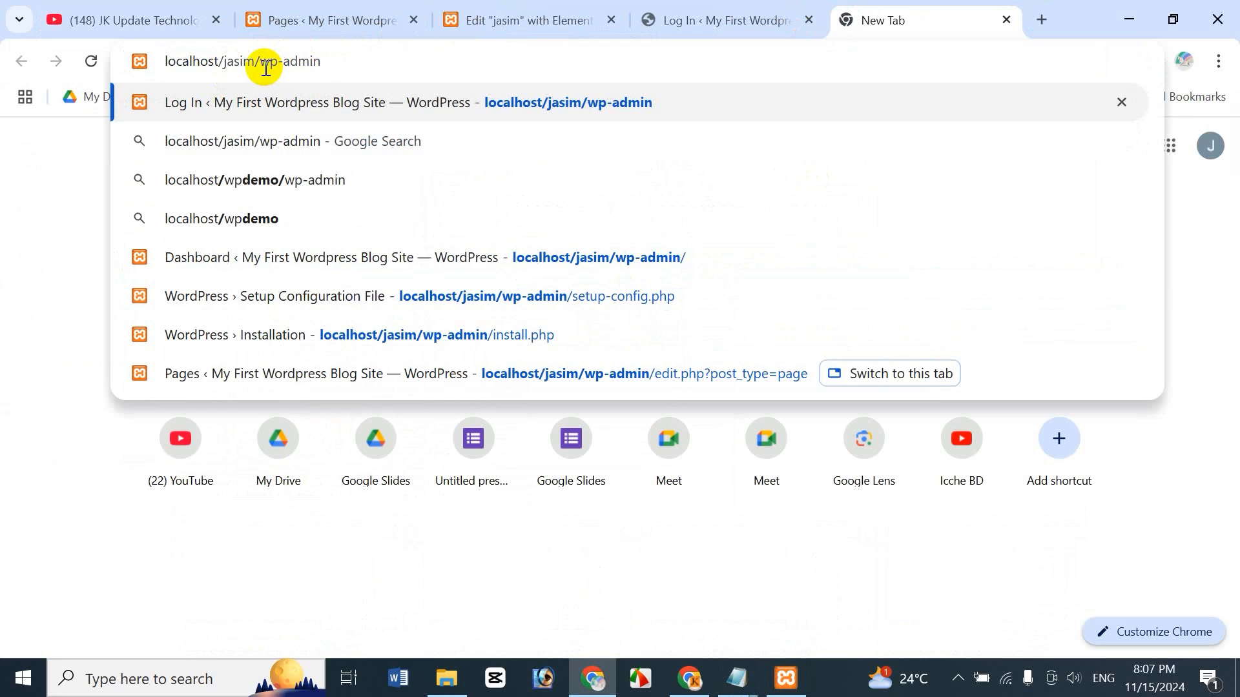
left_click_drag(261, 63, 314, 62)
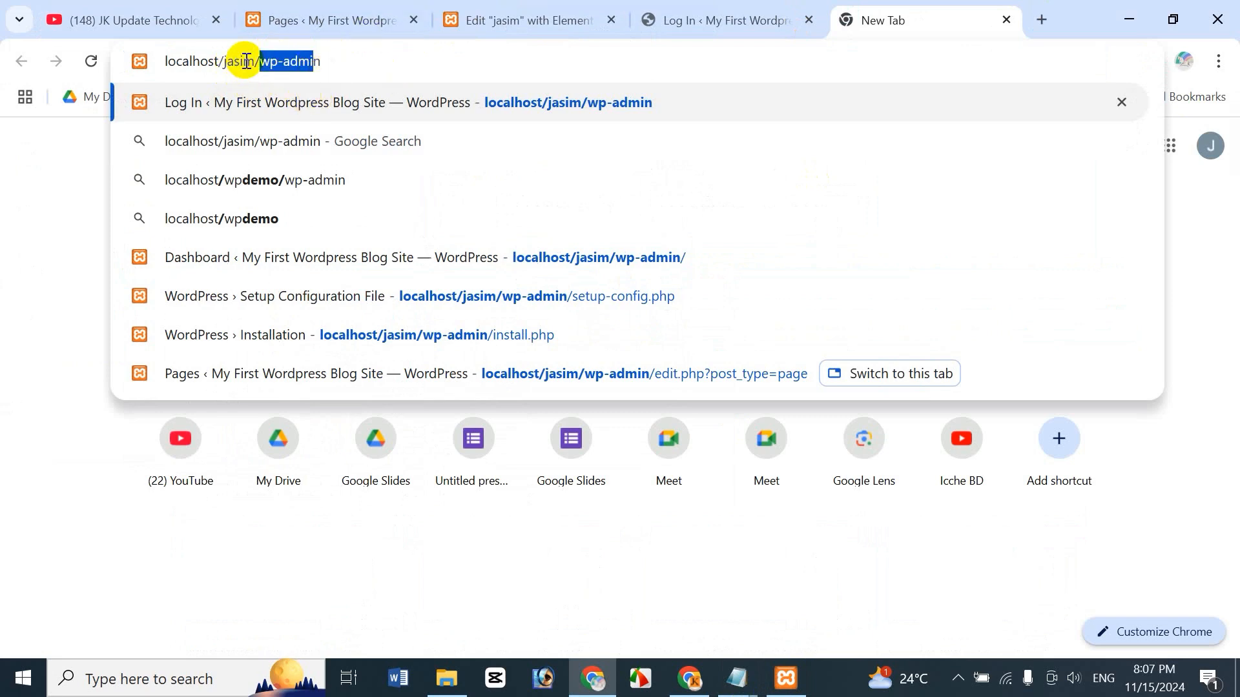
left_click(340, 62)
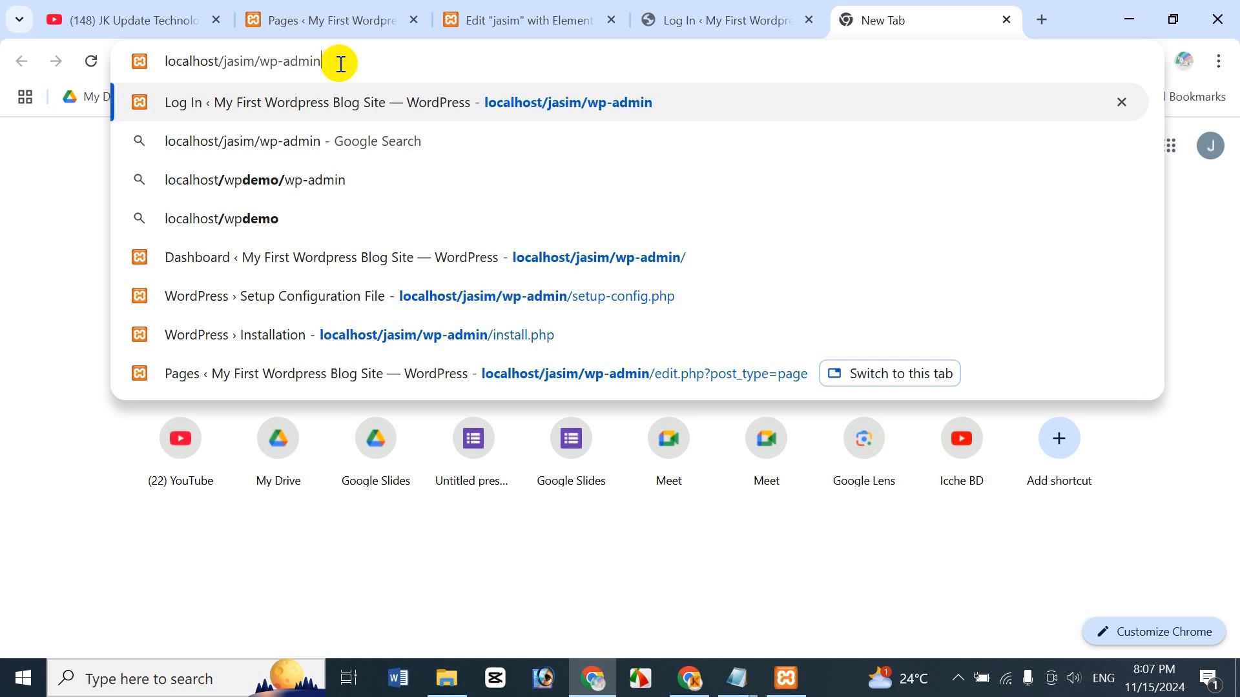
- Review the open WordPress login and Pages list tabs, and switch to the jasim page in the Elementor editor
left_click(729, 30)
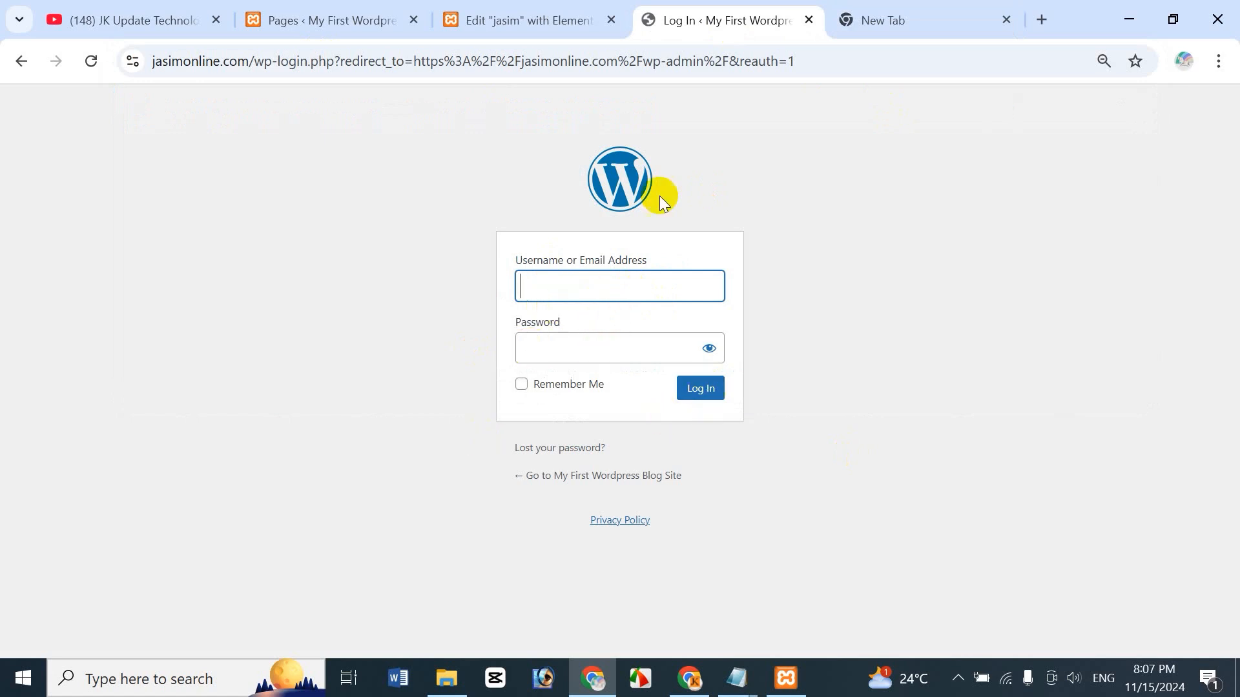
left_click(324, 24)
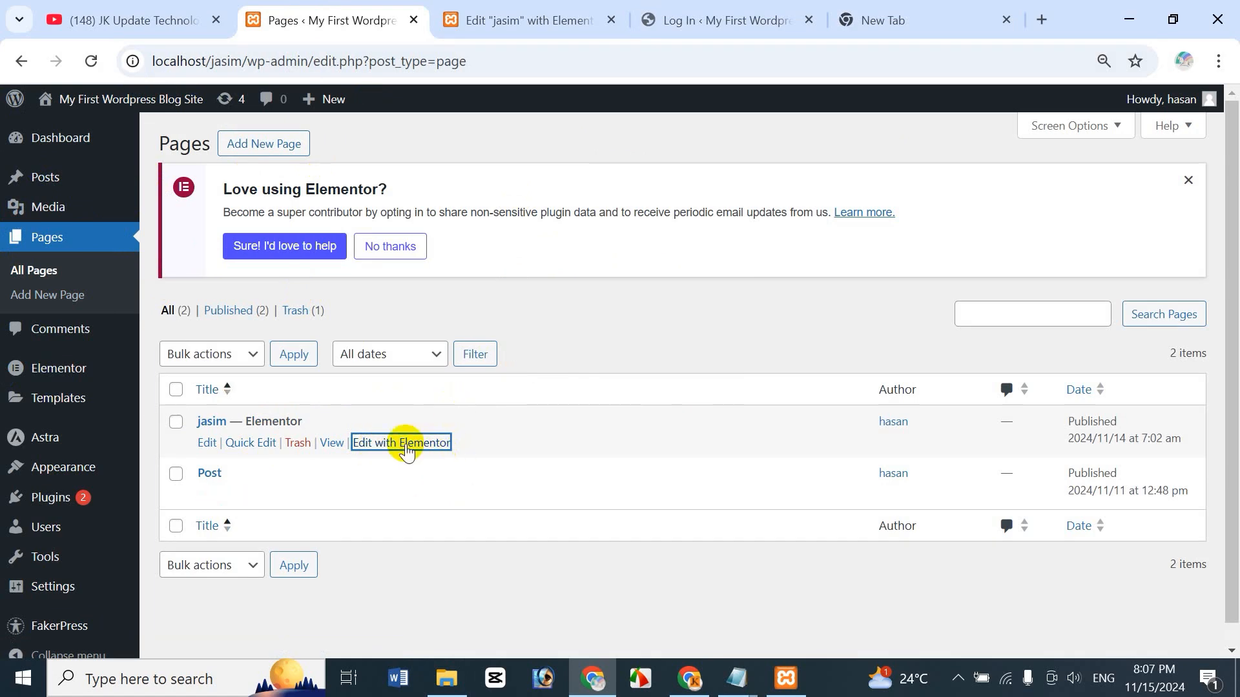
left_click(510, 20)
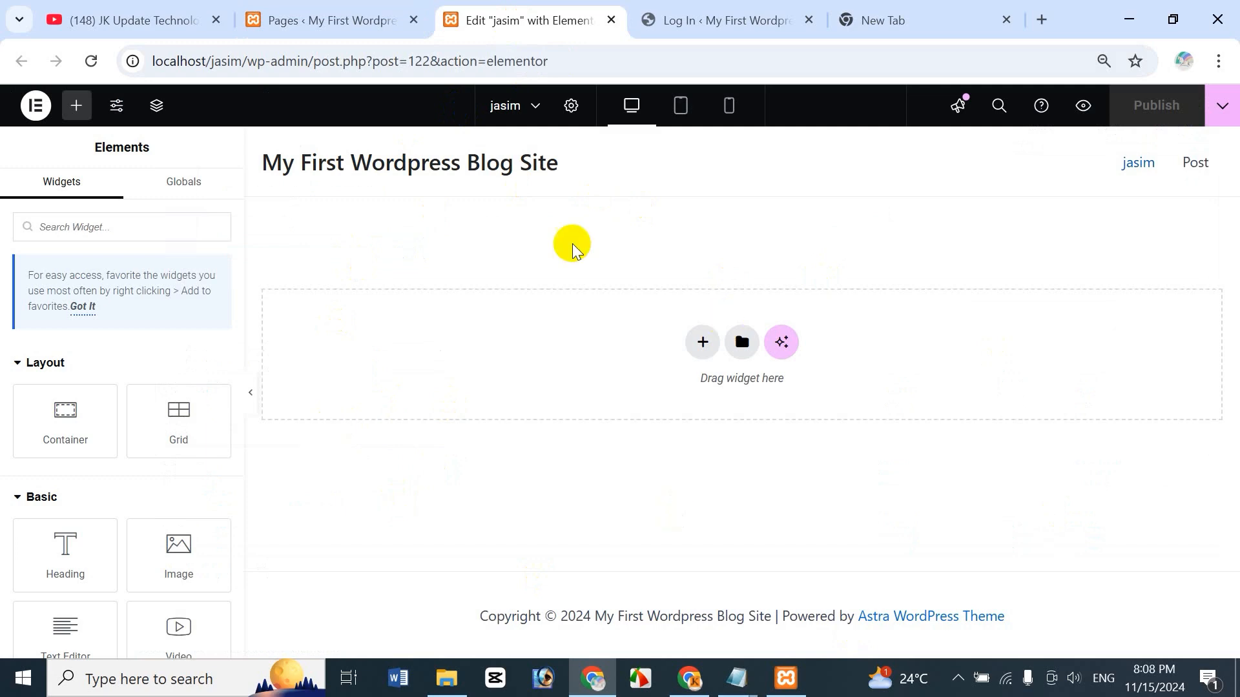
left_click(354, 20)
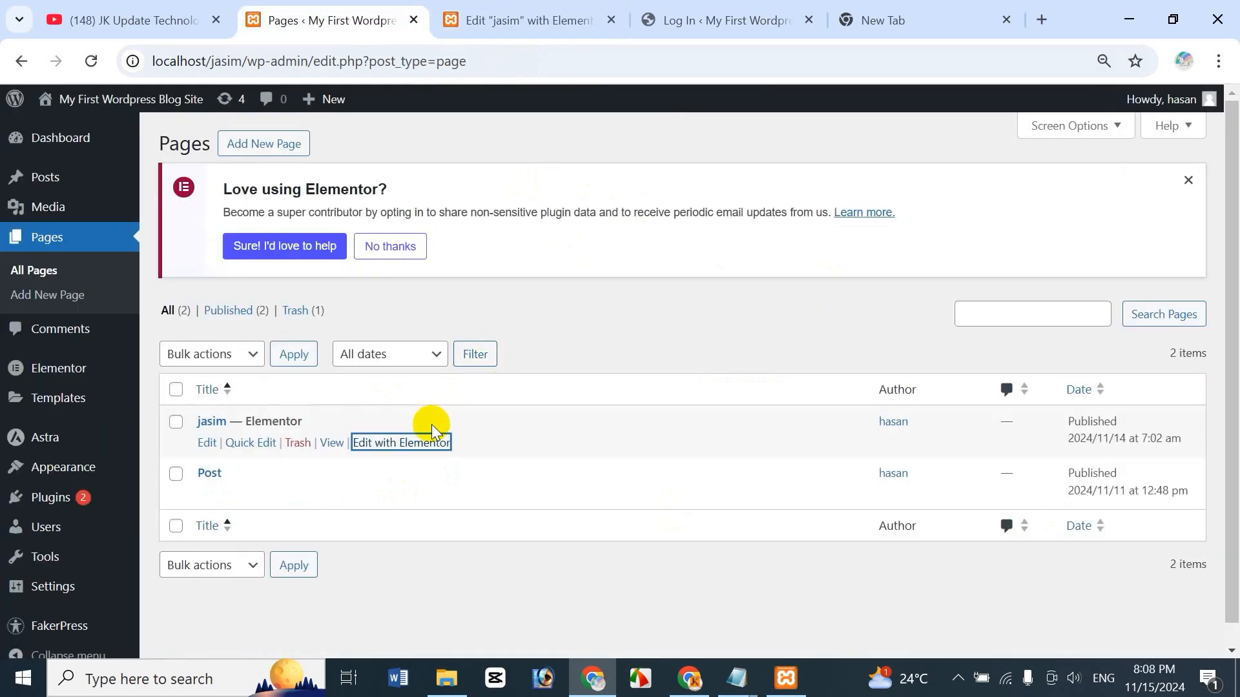
left_click(542, 20)
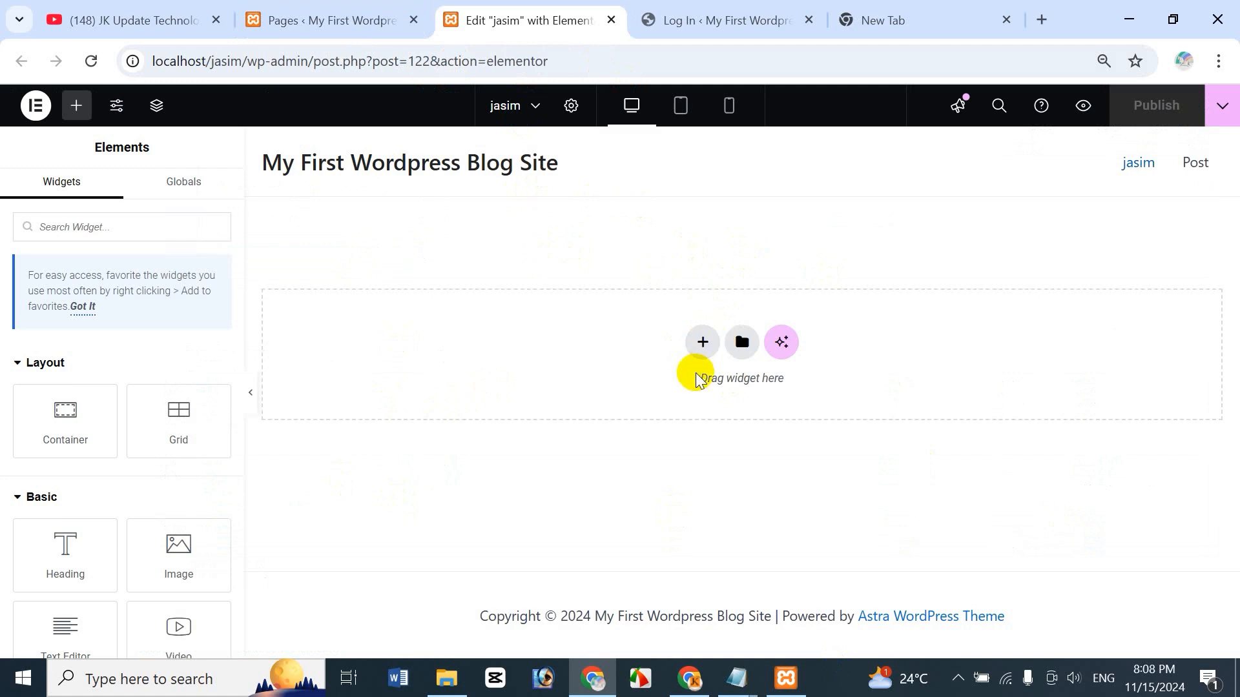
- Add a Flexbox container with the single-column, downward-direction structure to the jasim page
left_click(701, 344)
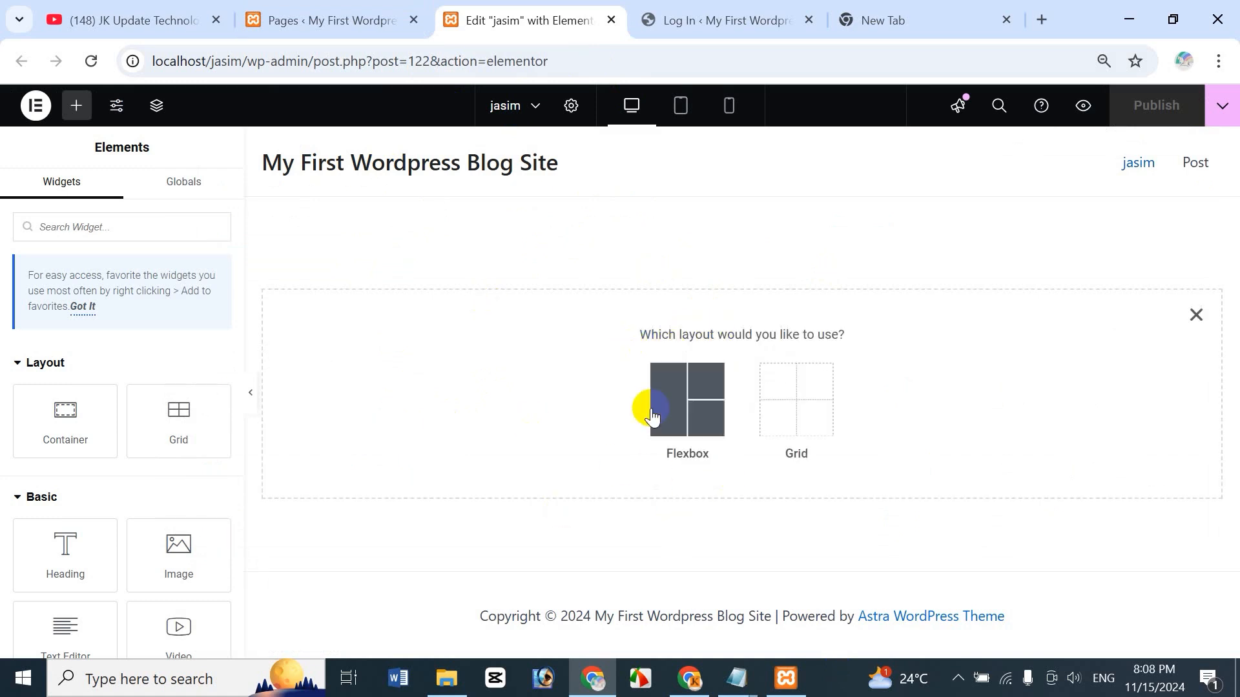
left_click(693, 399)
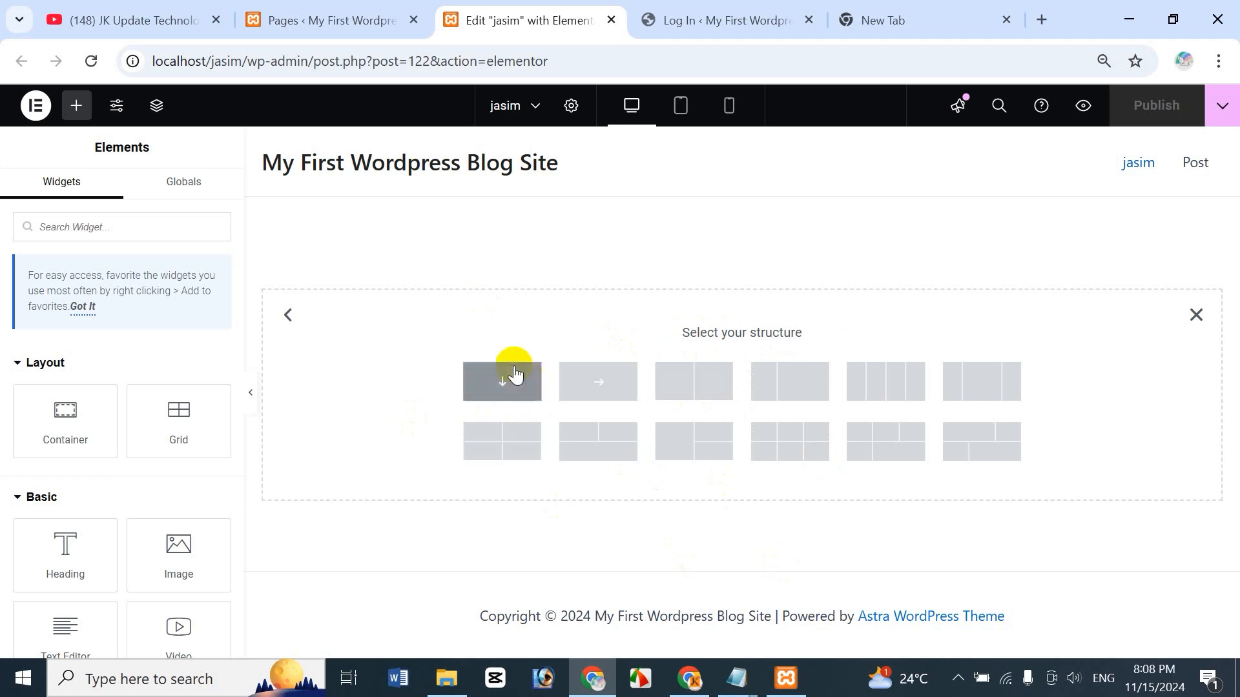
left_click(513, 376)
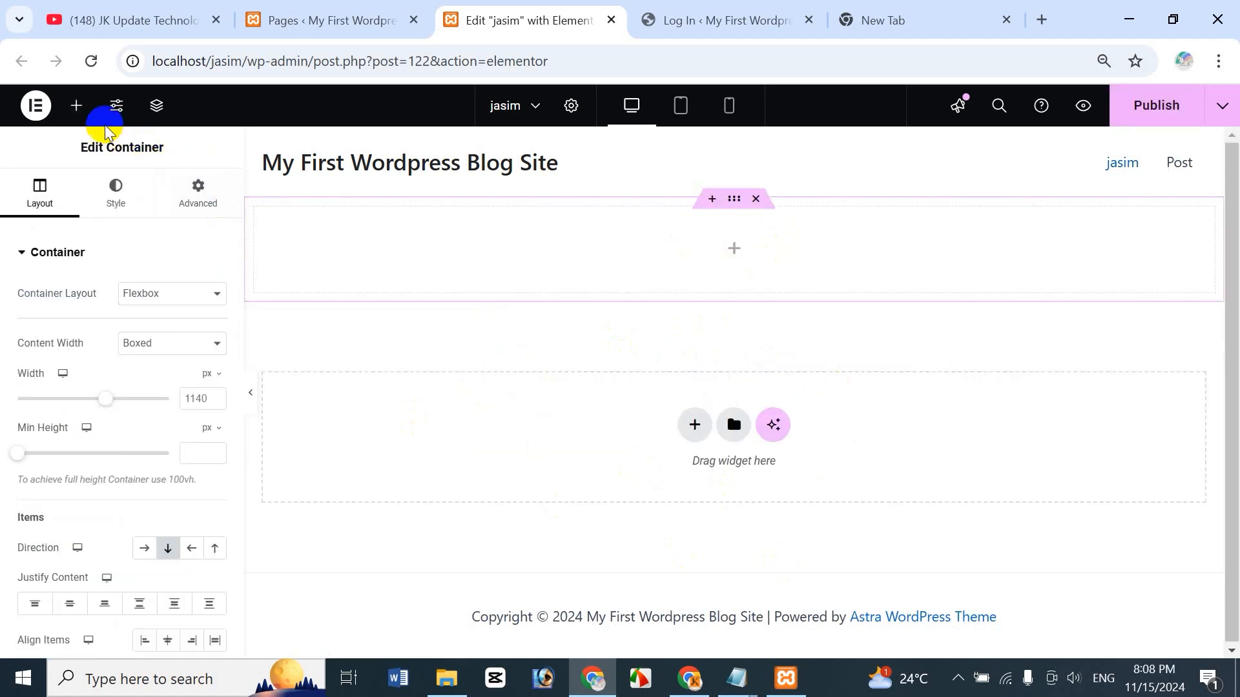
- Find the Slides widget among the Pro elements and place it inside the empty container
left_click(77, 106)
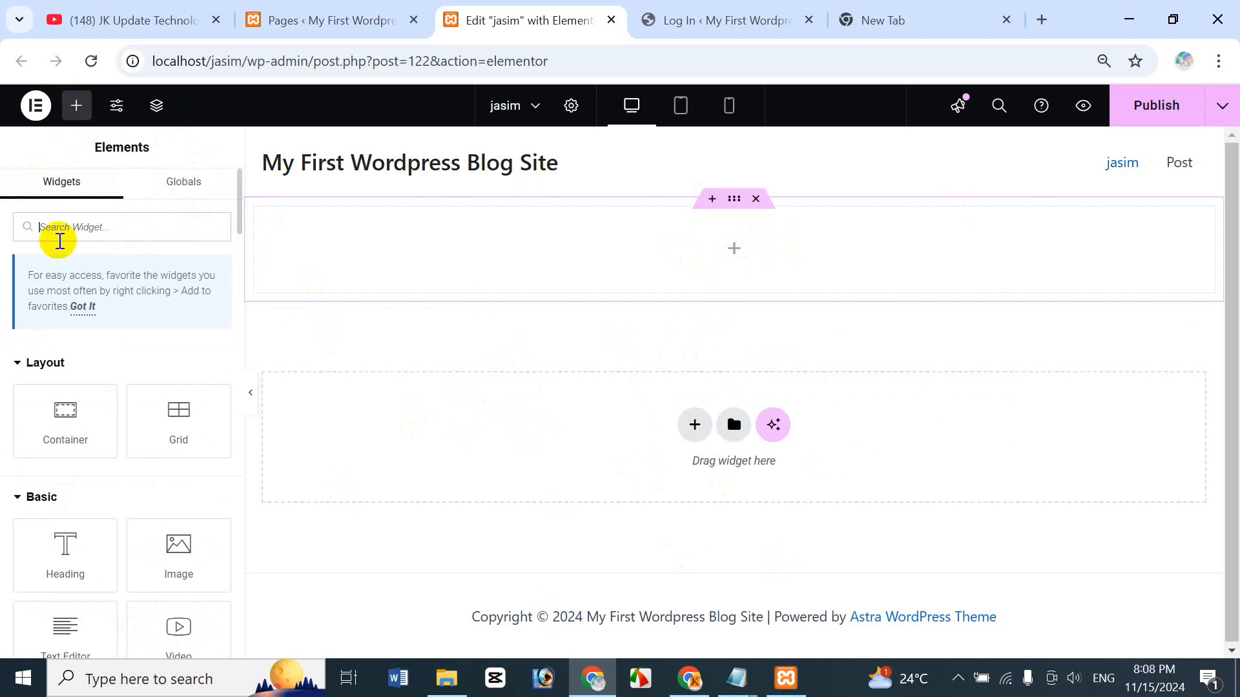
type("s")
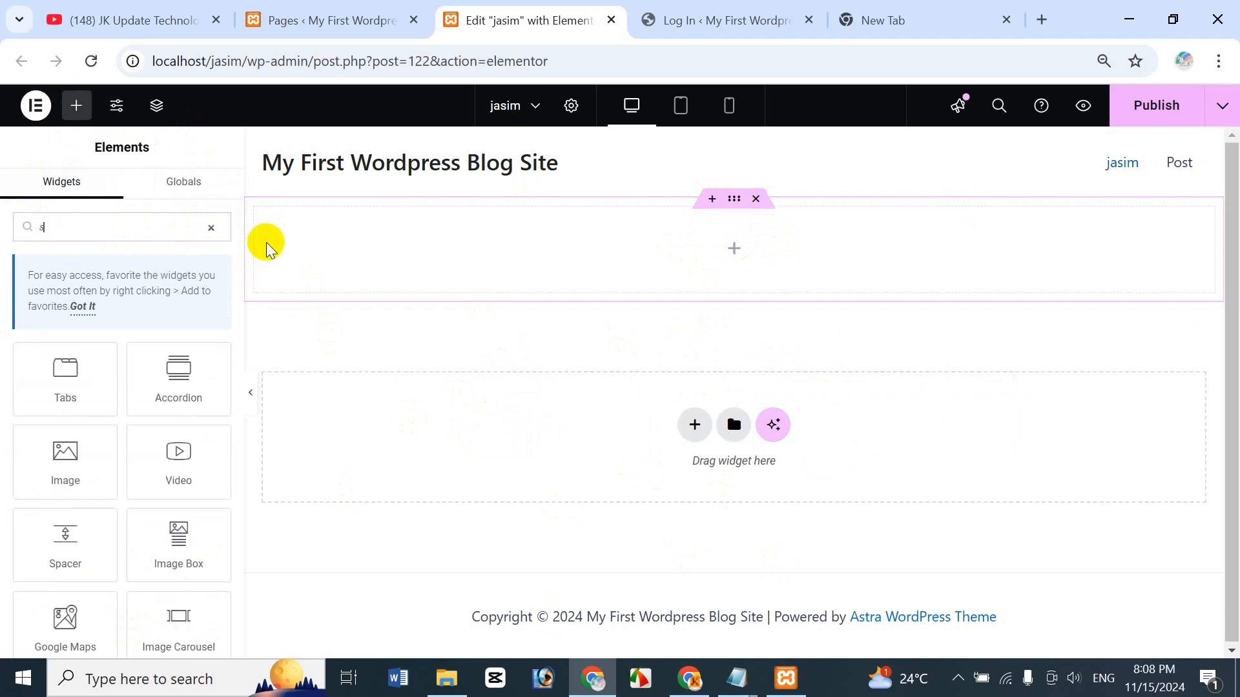
type("lides")
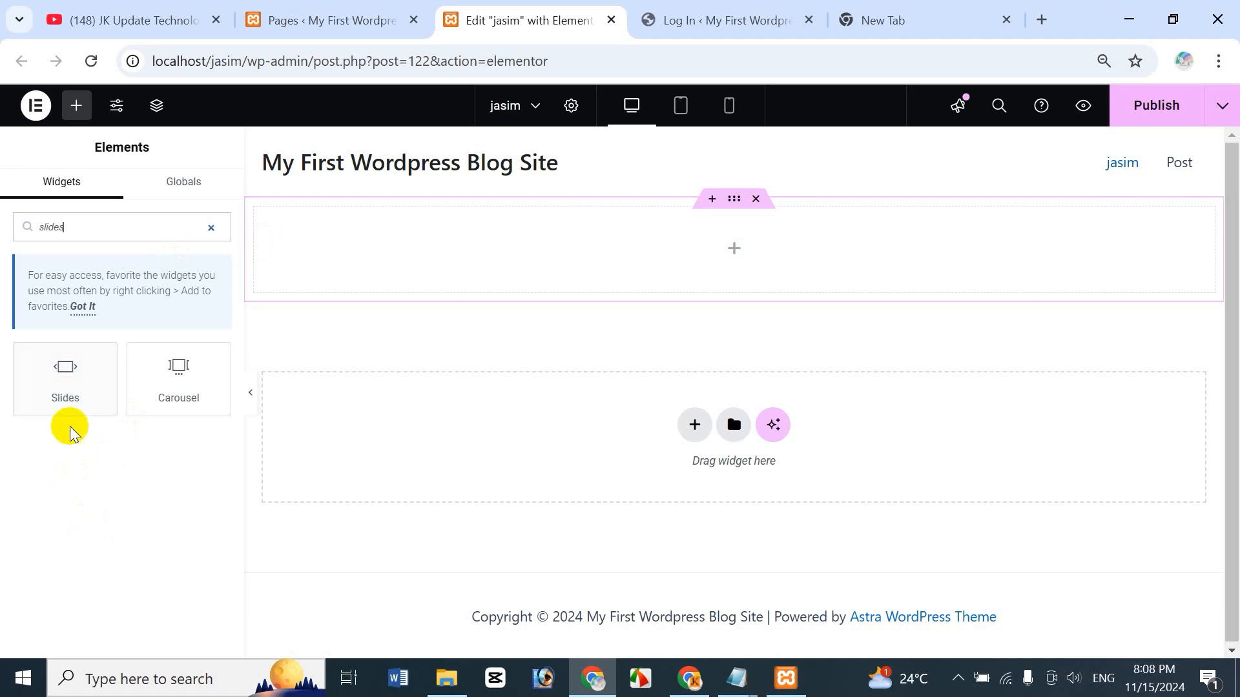
left_click(210, 227)
left_click_drag(240, 193, 241, 277)
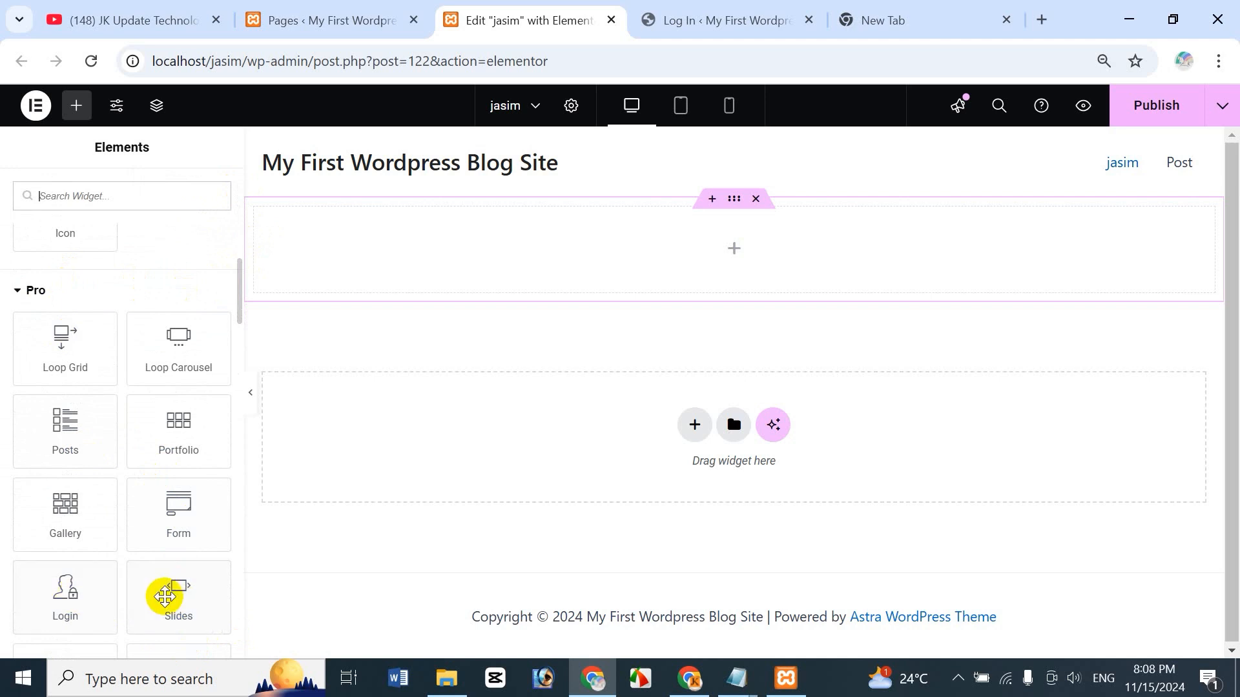
left_click_drag(171, 592, 743, 245)
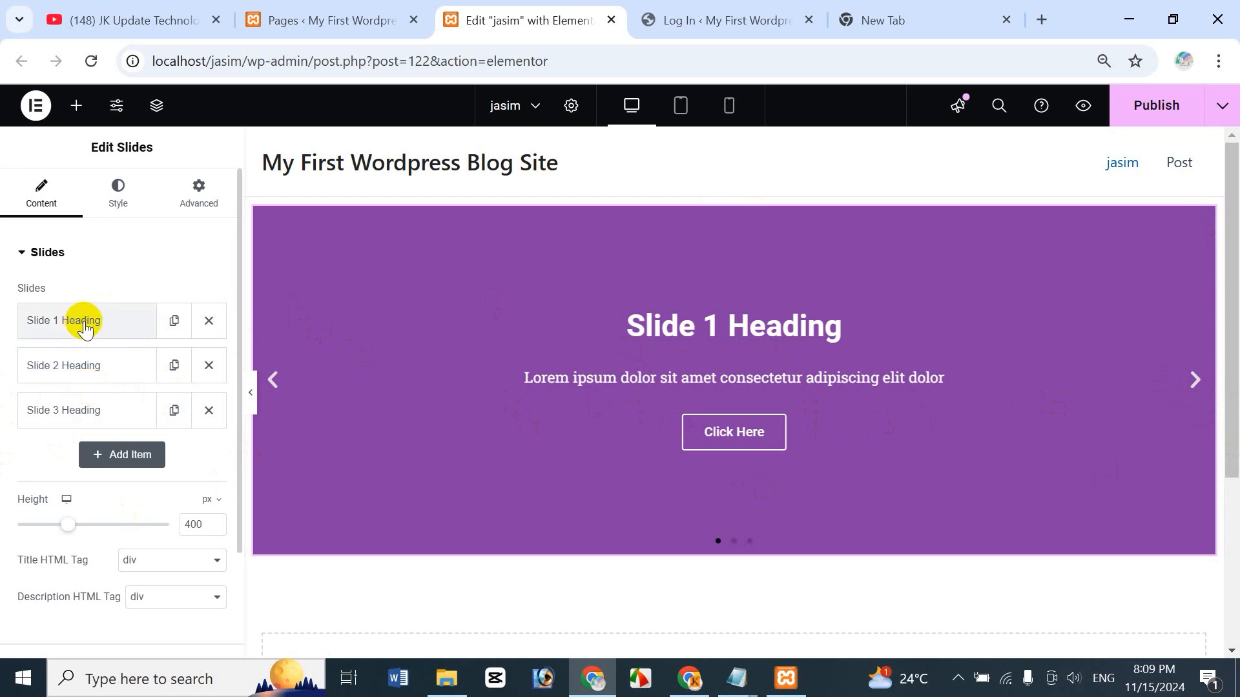
- Add a fourth slide item to the Slides widget
left_click(129, 456)
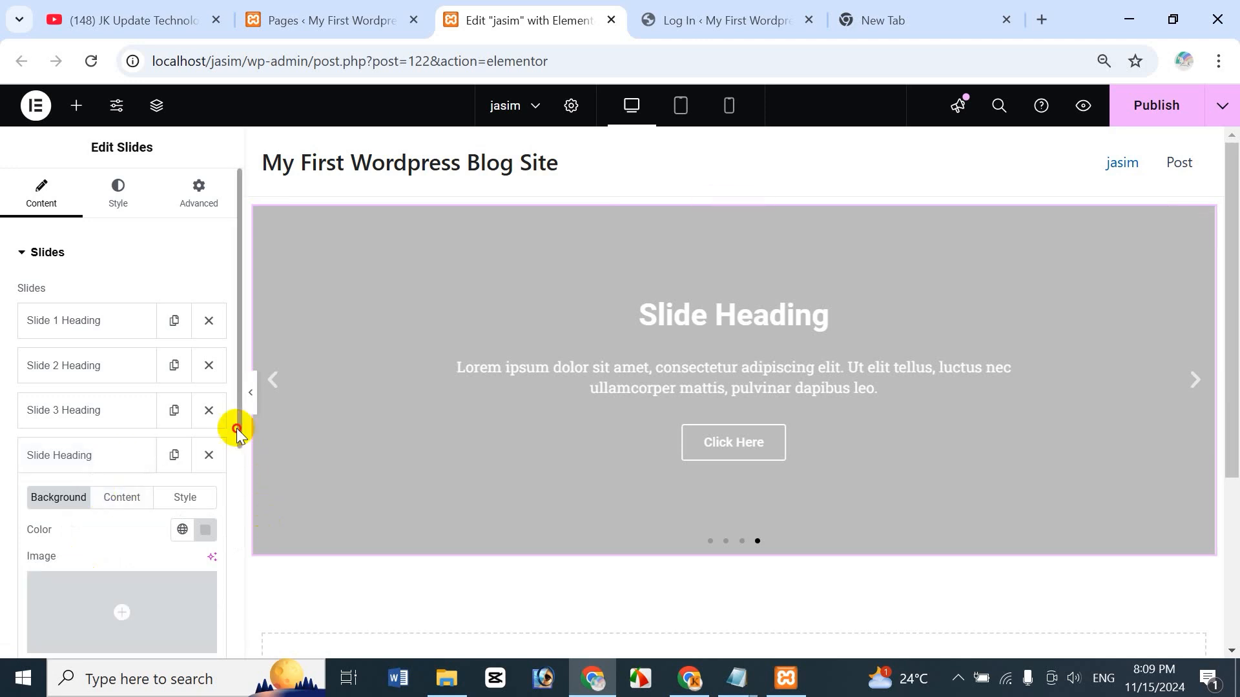
scroll(237, 430, "down", 5)
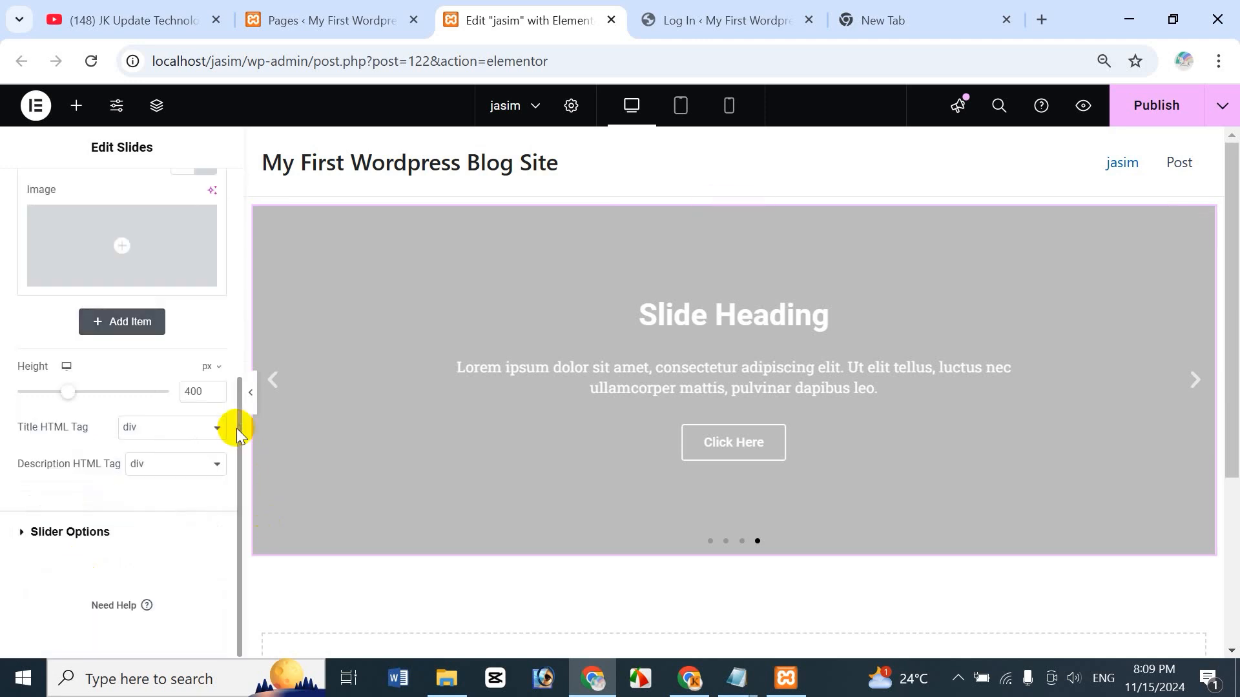
- Add a fifth slide item to the Slides widget, and delete both generic "Slide Heading" slides
left_click(130, 327)
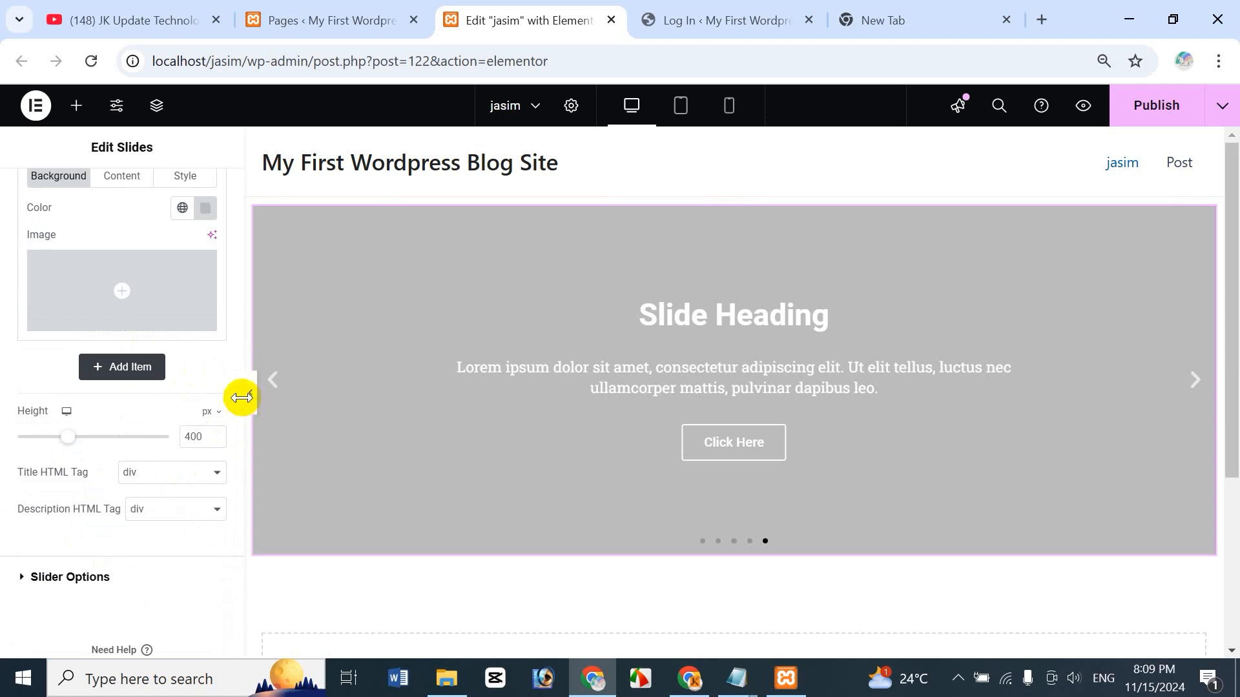
left_click_drag(241, 390, 238, 232)
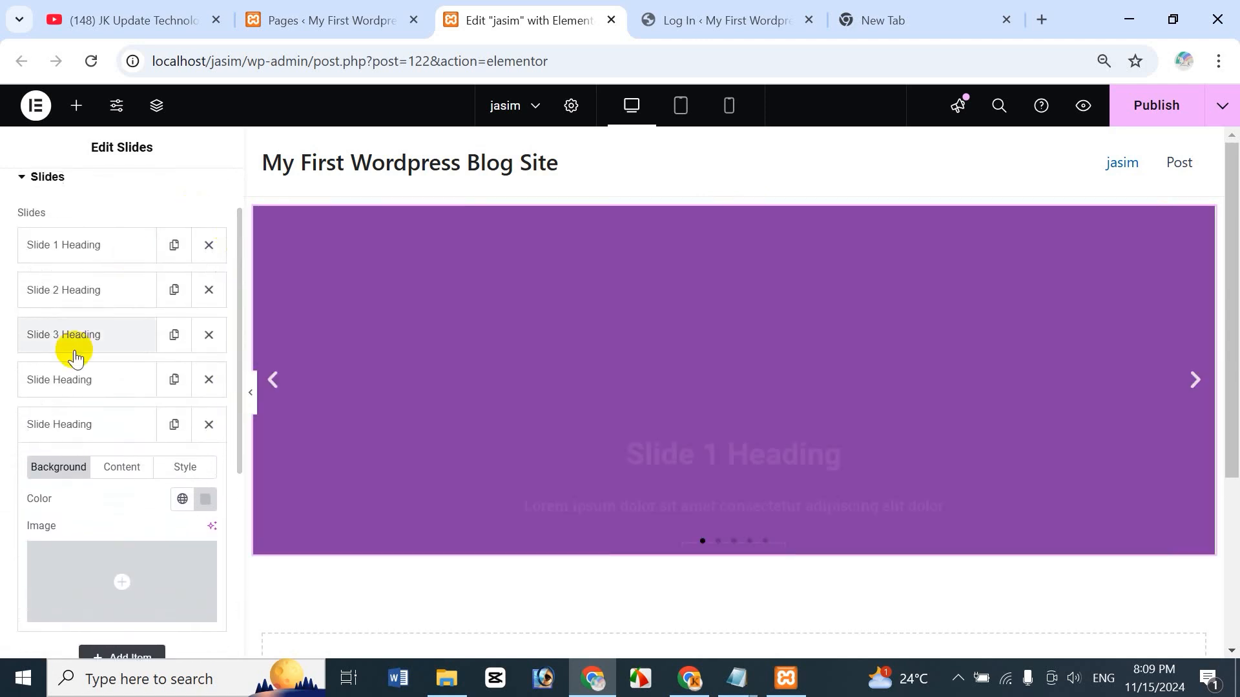
left_click(209, 425)
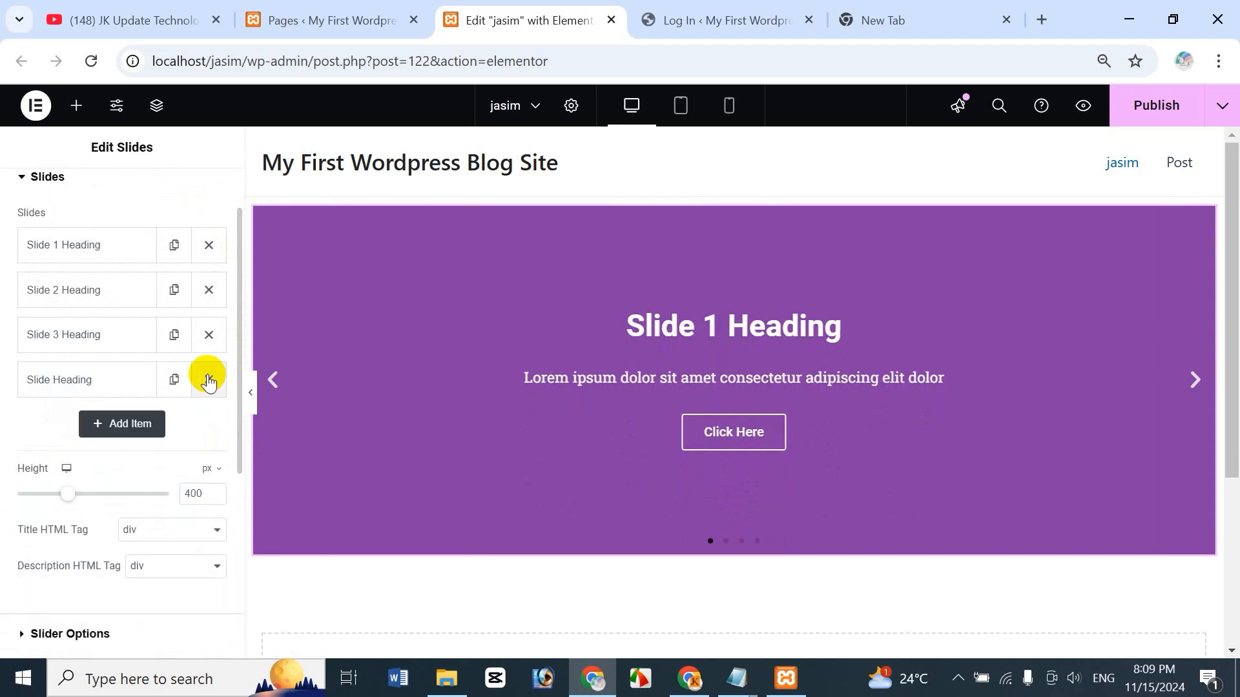
left_click(209, 380)
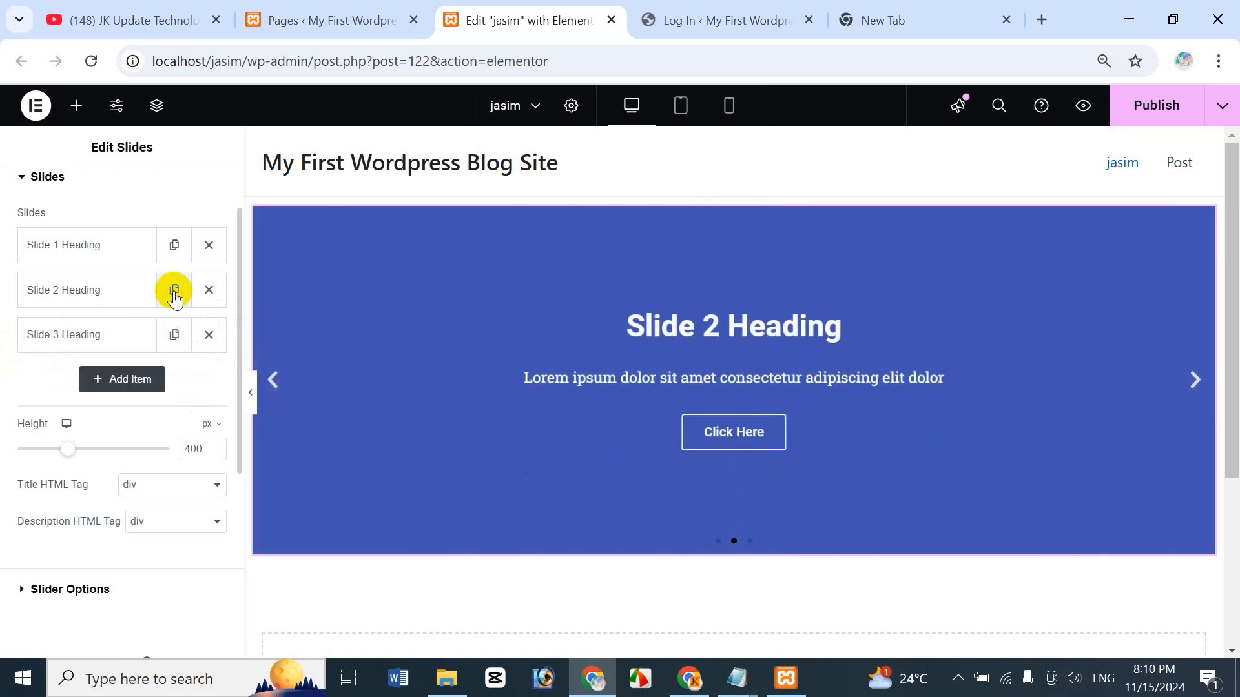
- Duplicate the Slide 2 Heading item, and delete every slide except Slide 1 Heading
left_click(175, 291)
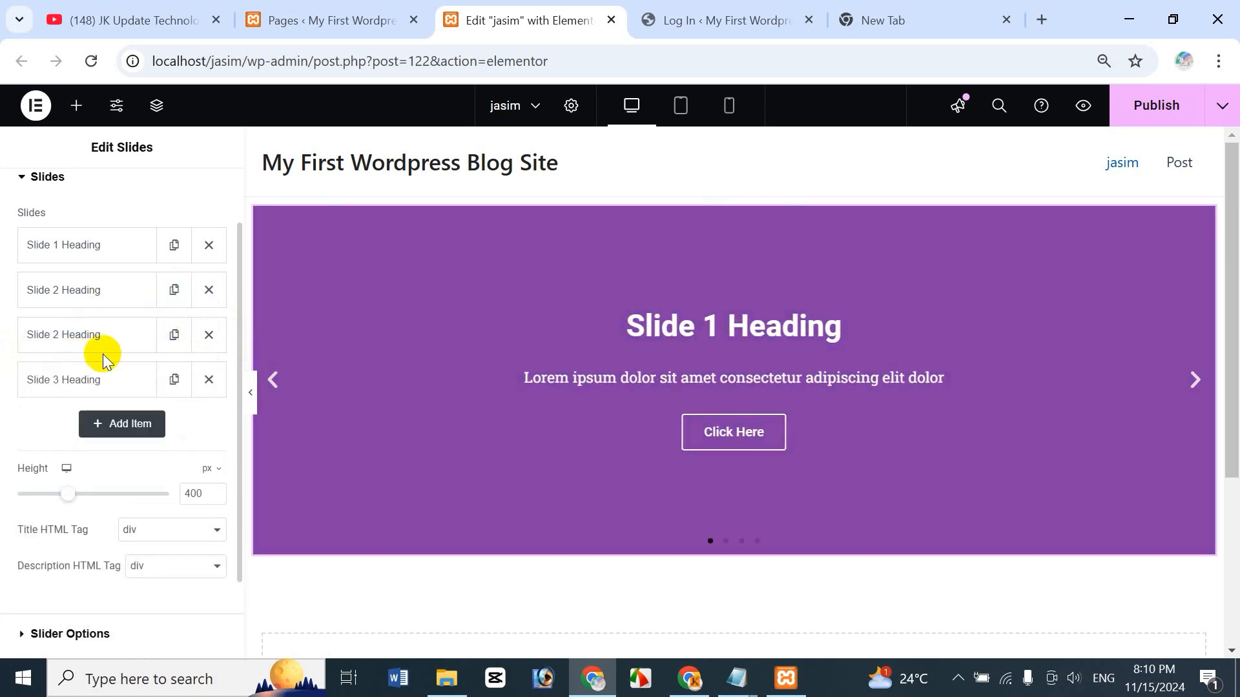
left_click(207, 380)
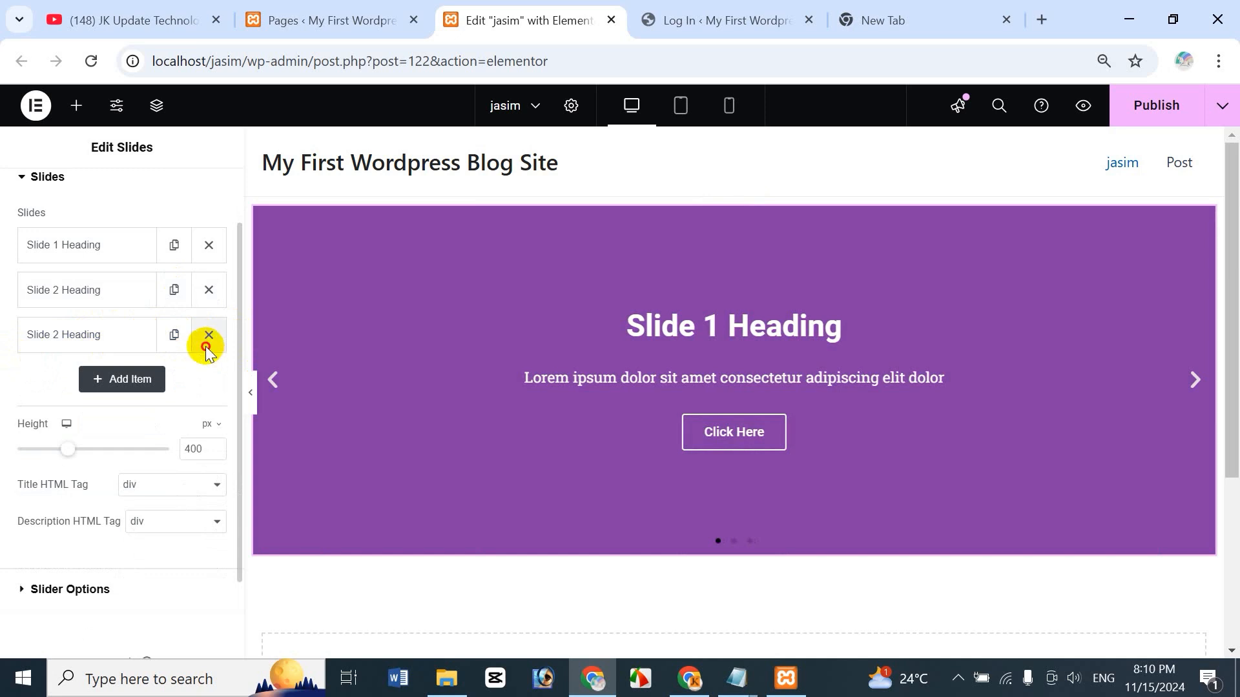
left_click(206, 337)
left_click(208, 303)
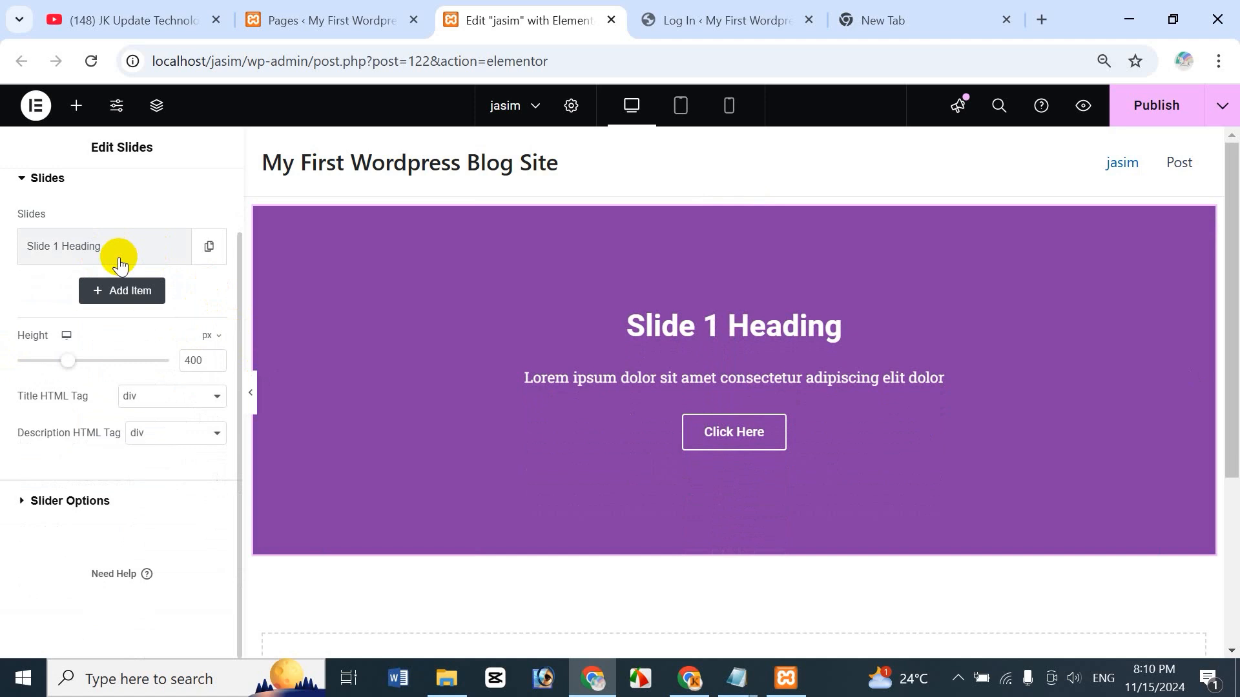
left_click(123, 293)
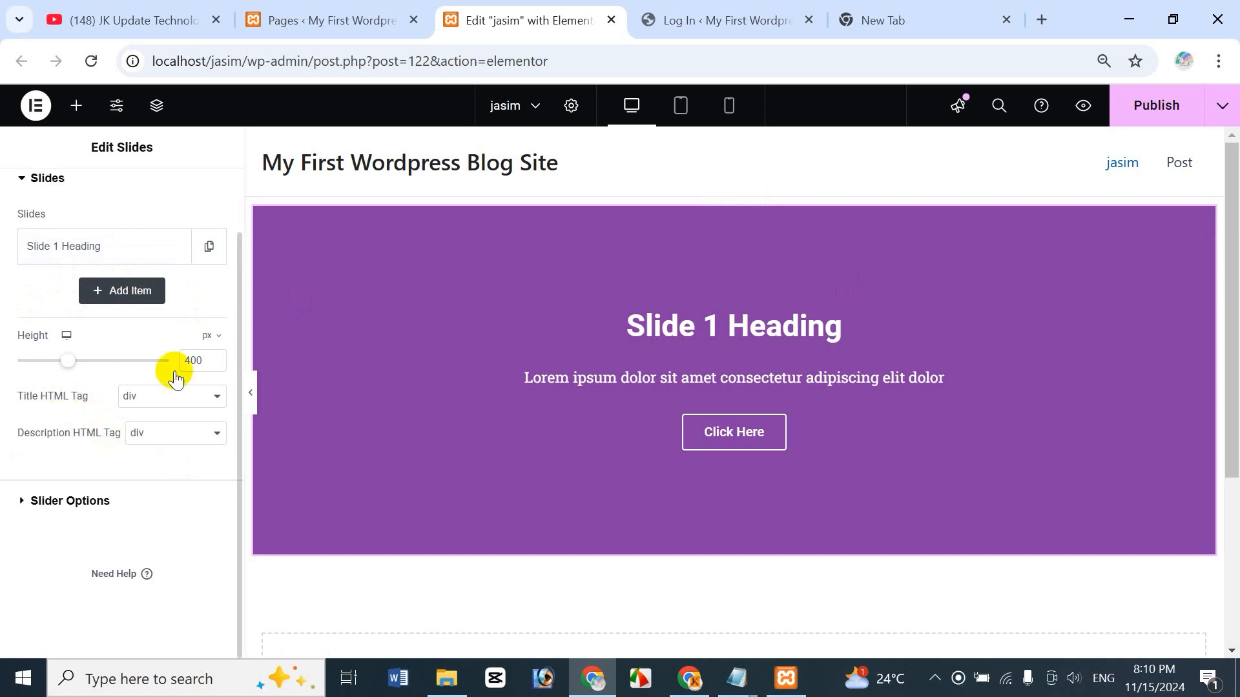
- Set the background color of Slide 1 Heading to the orange-brown #B6843F
left_click(80, 251)
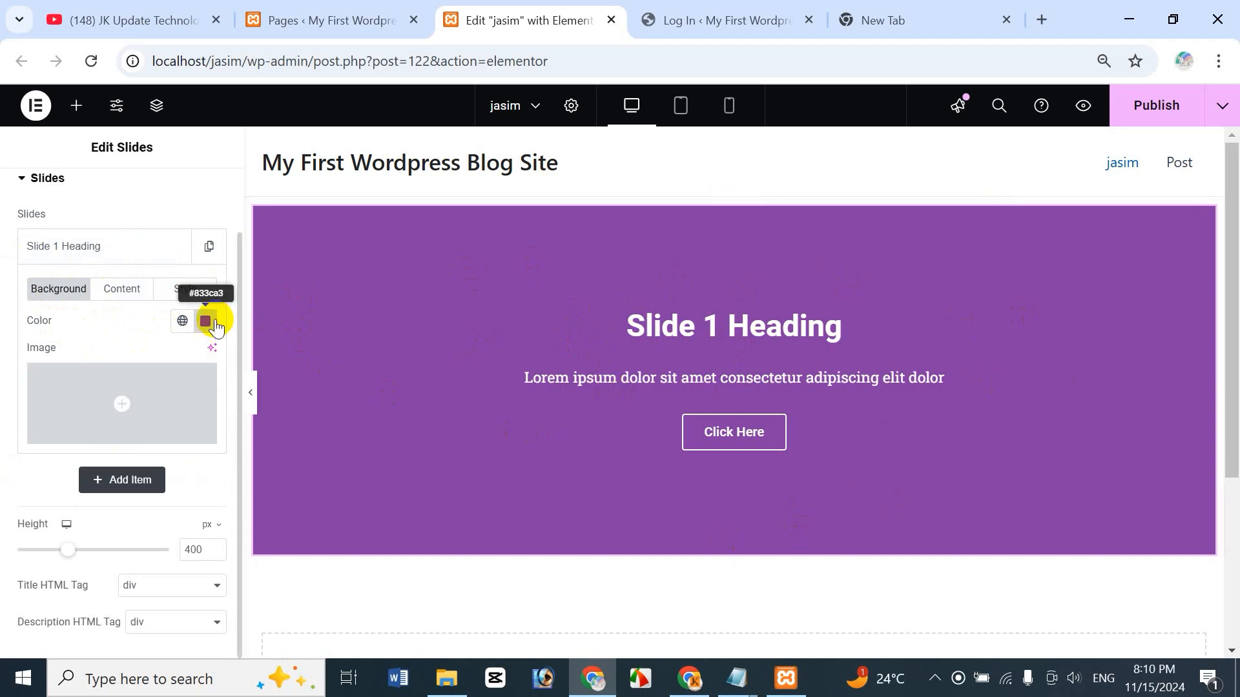
left_click(181, 321)
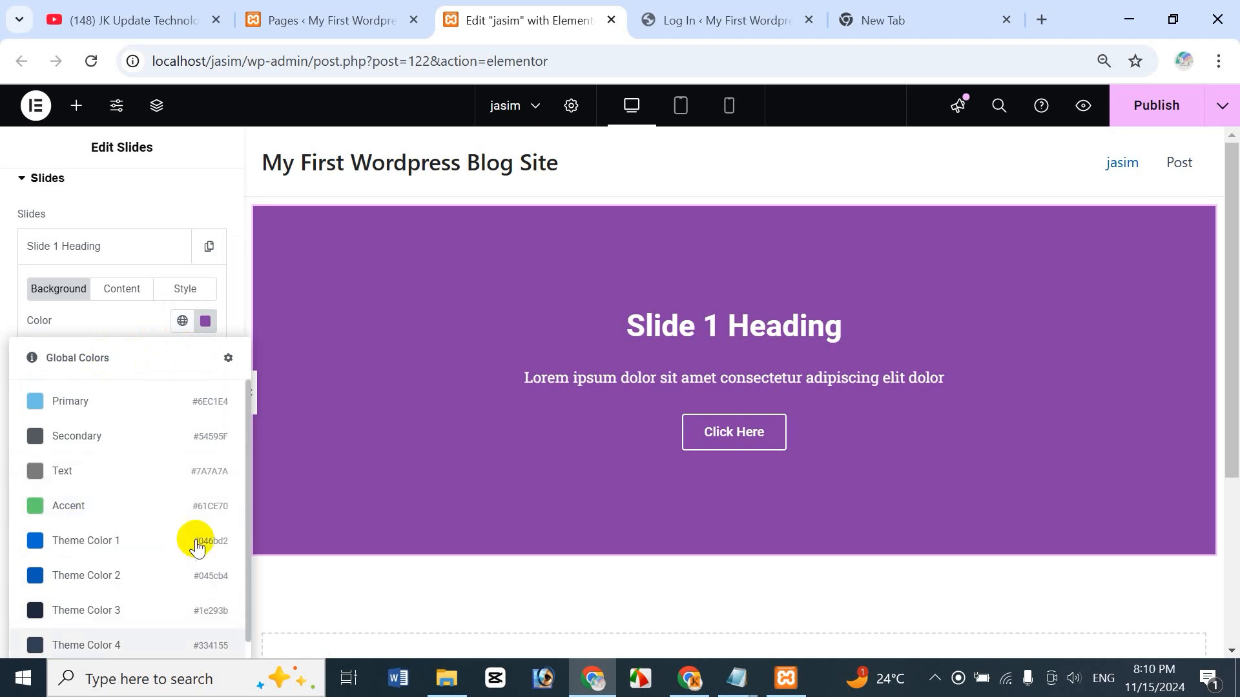
left_click(208, 322)
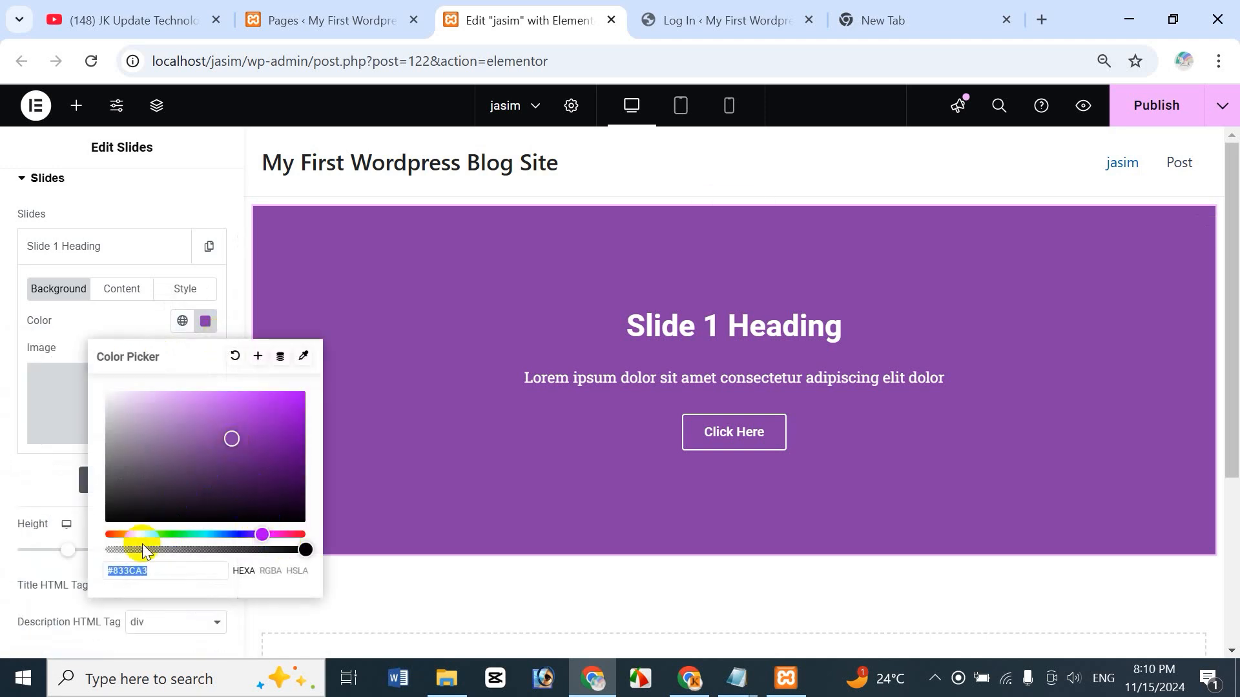
left_click(124, 534)
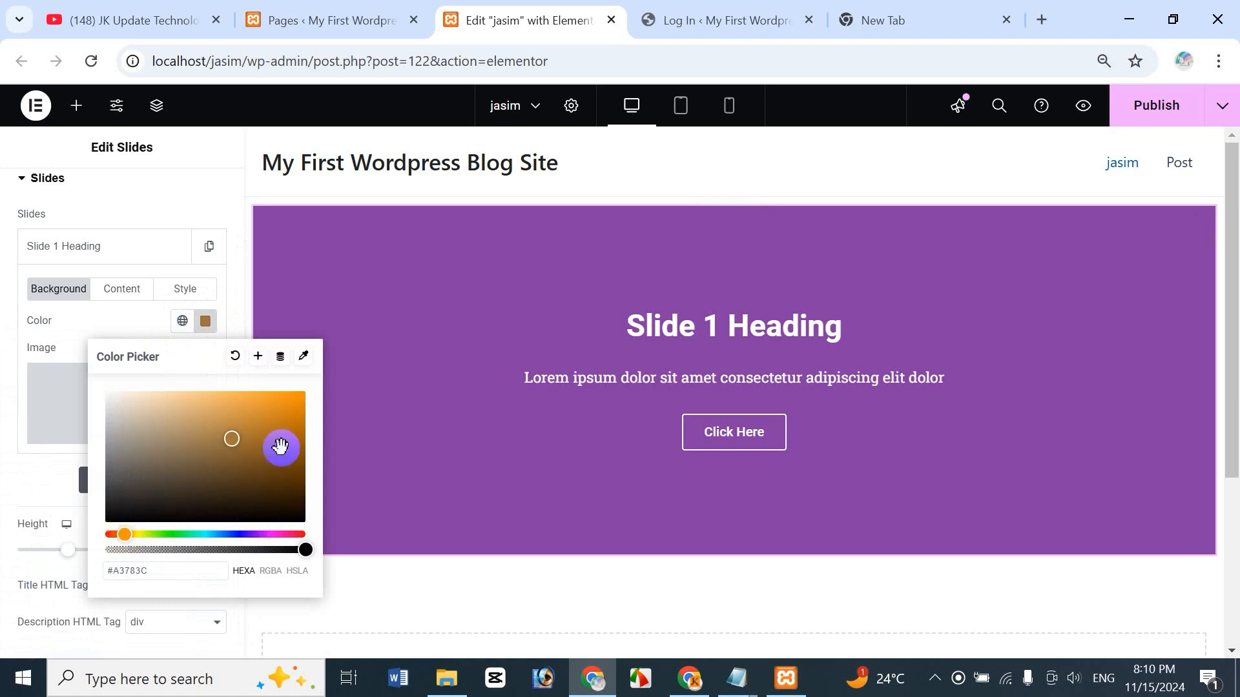
left_click(236, 429)
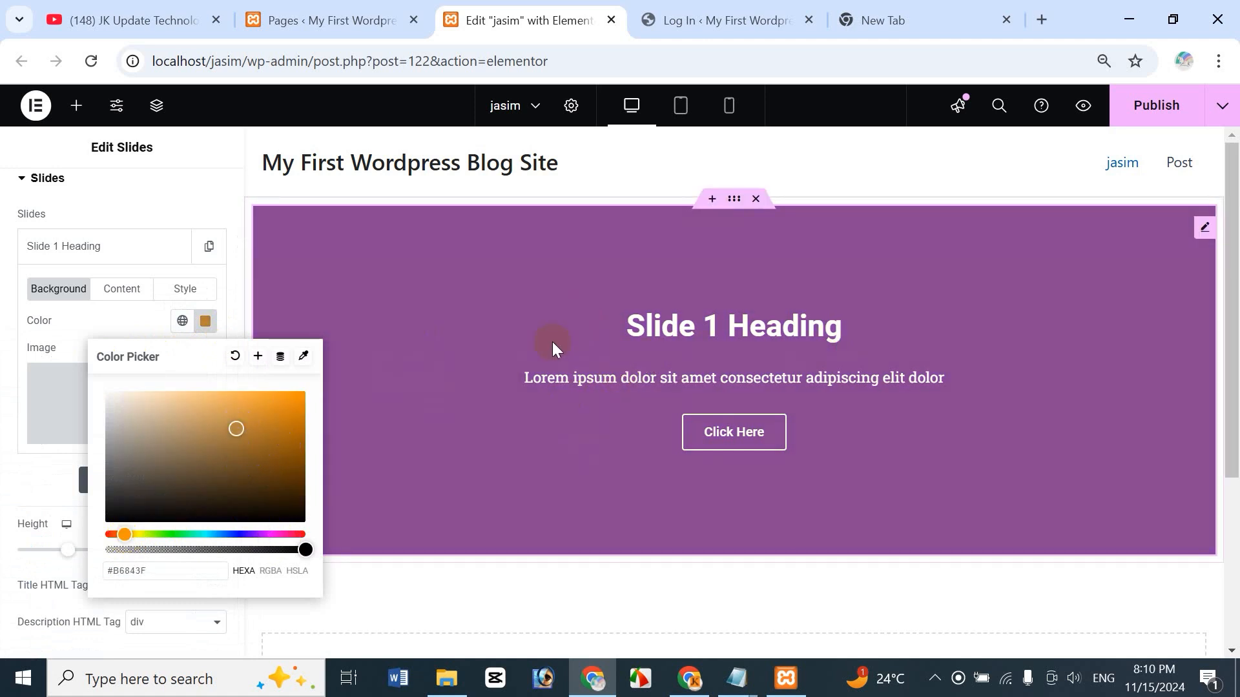
- Check the option to save the background color as a new global color without creating it, and view the global colors list
left_click(257, 356)
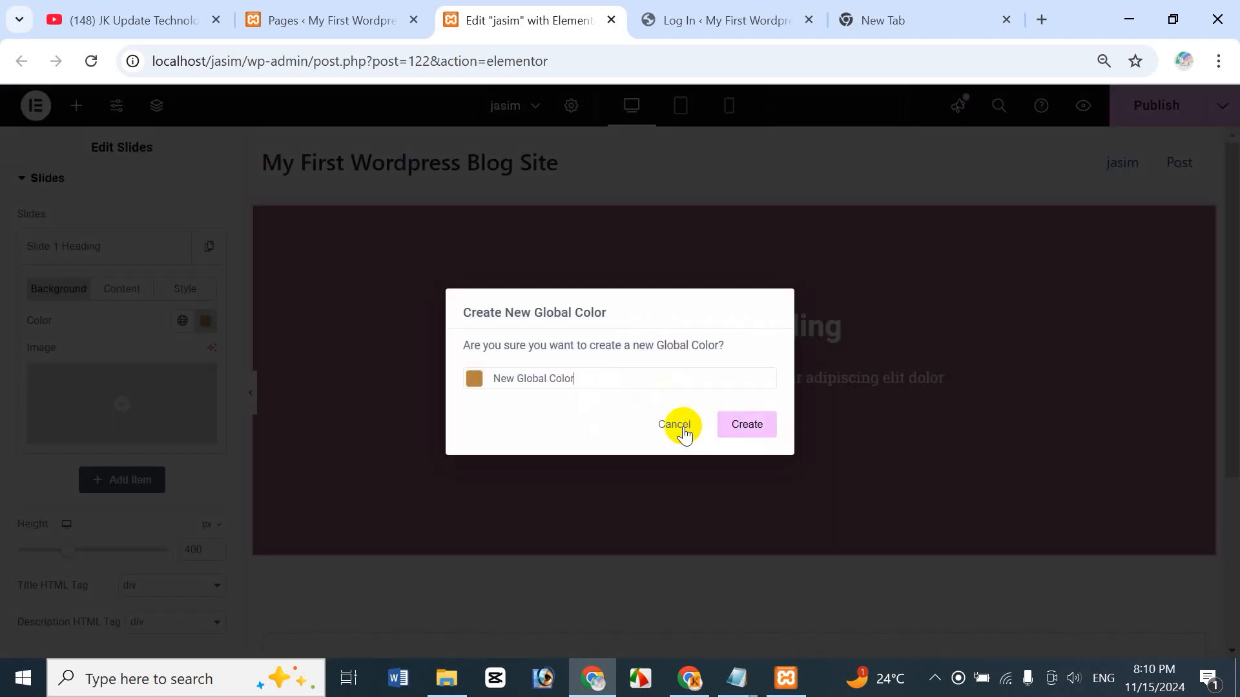
left_click(685, 434)
left_click(183, 321)
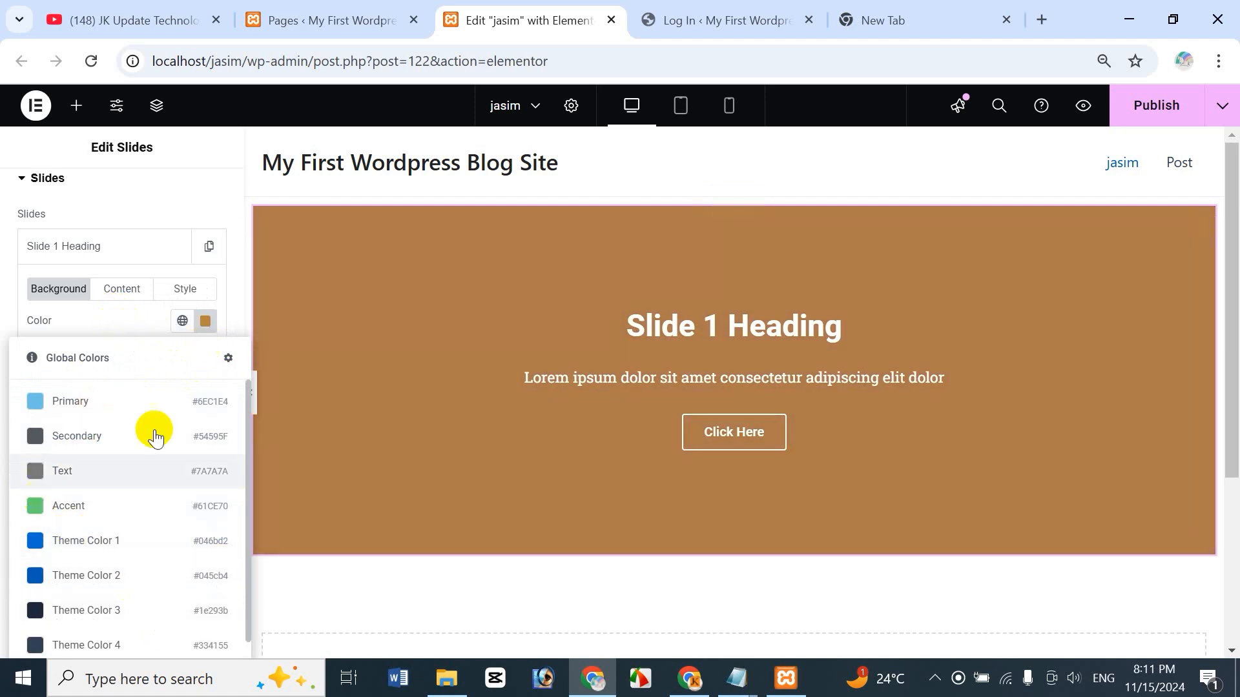
left_click(126, 320)
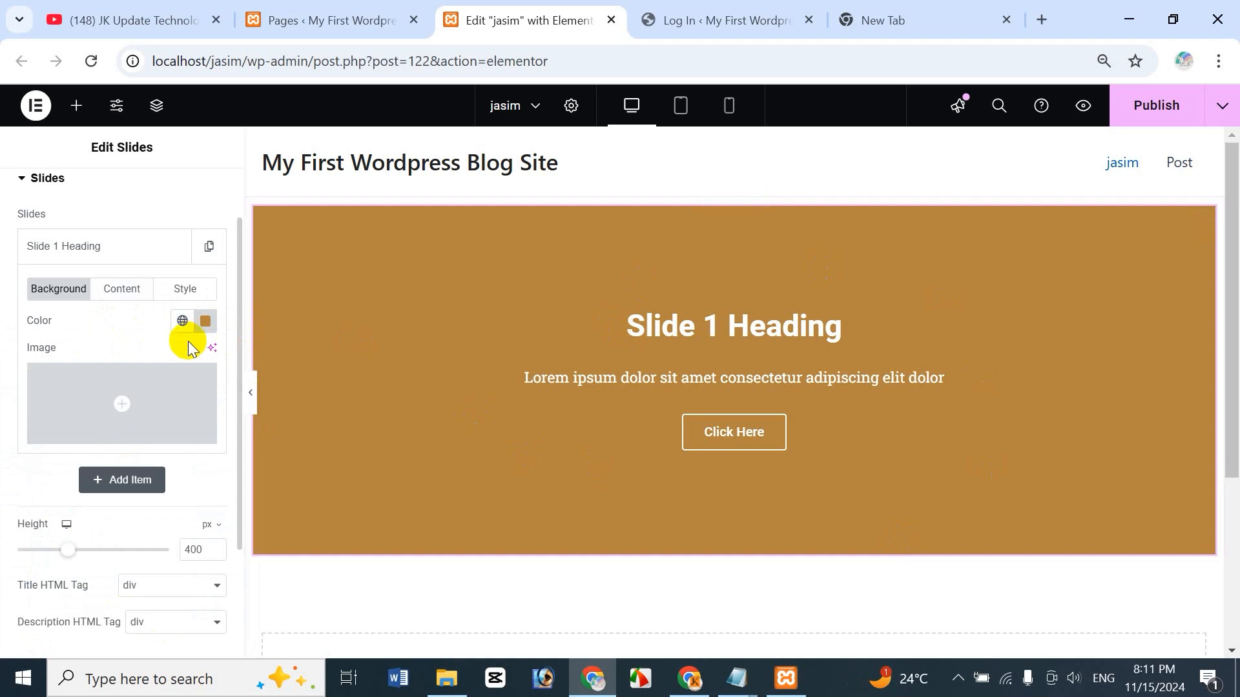
- Open the media library to choose a background image for Slide 1 Heading
mouse_move(45, 394)
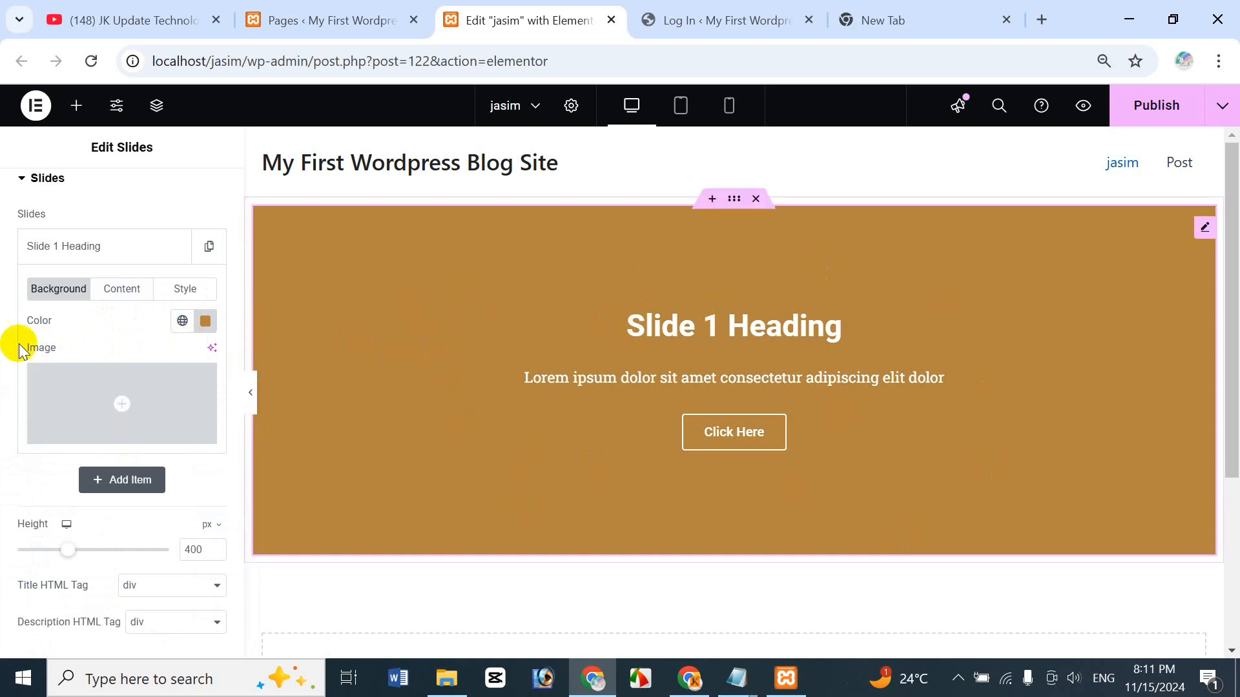
left_click(131, 425)
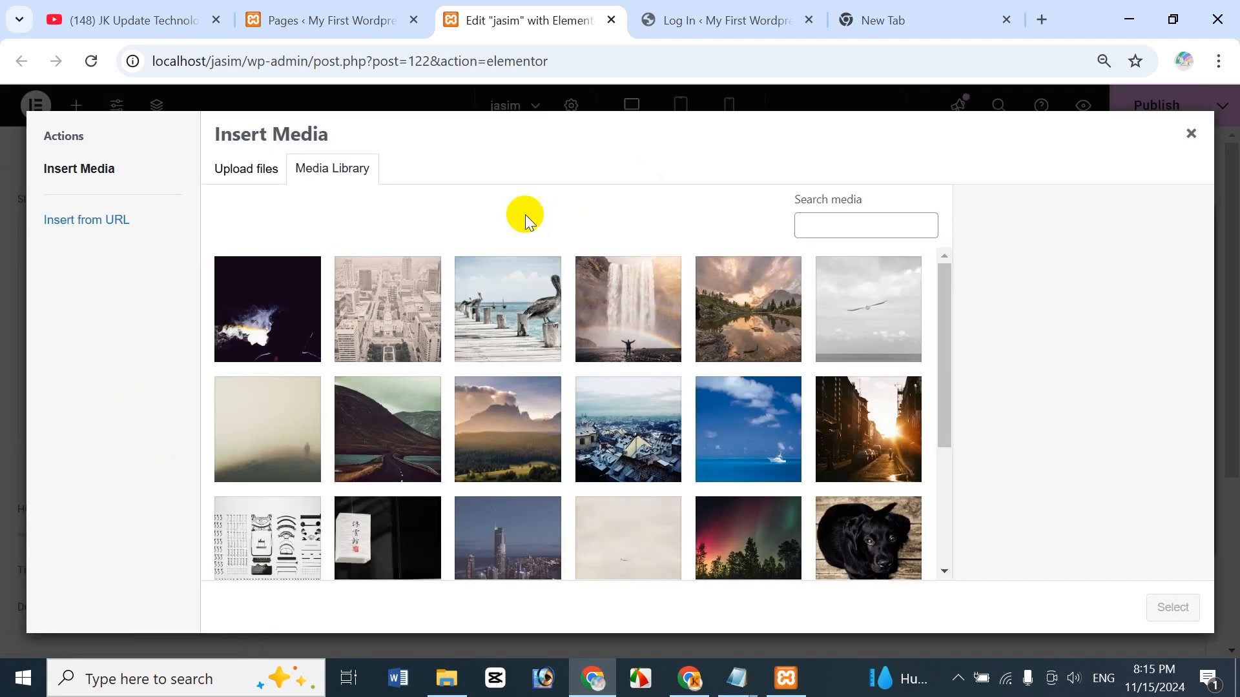
left_click(532, 479)
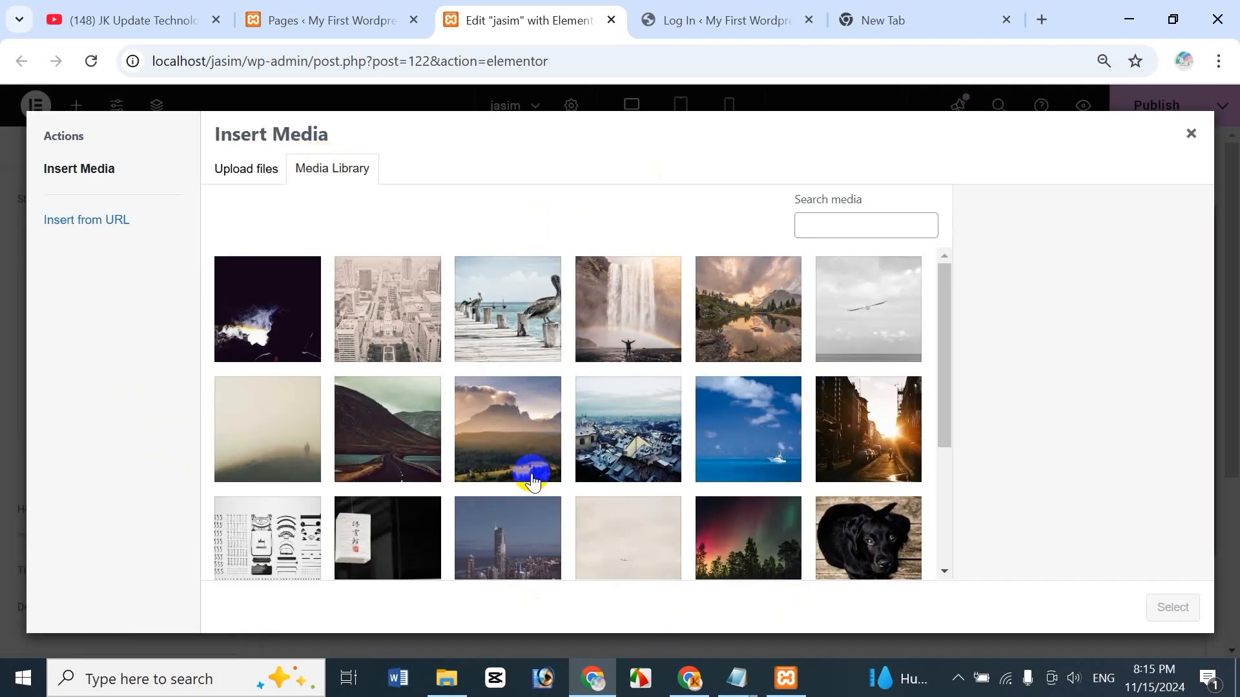
left_click(244, 170)
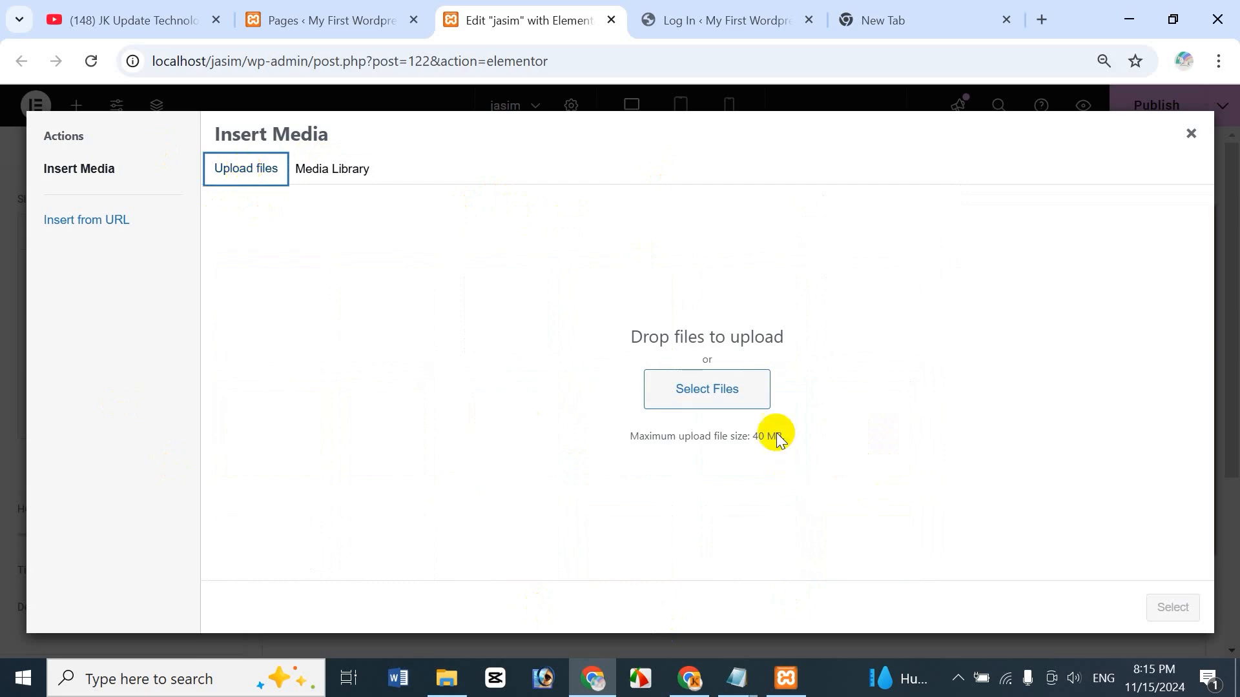
left_click(726, 400)
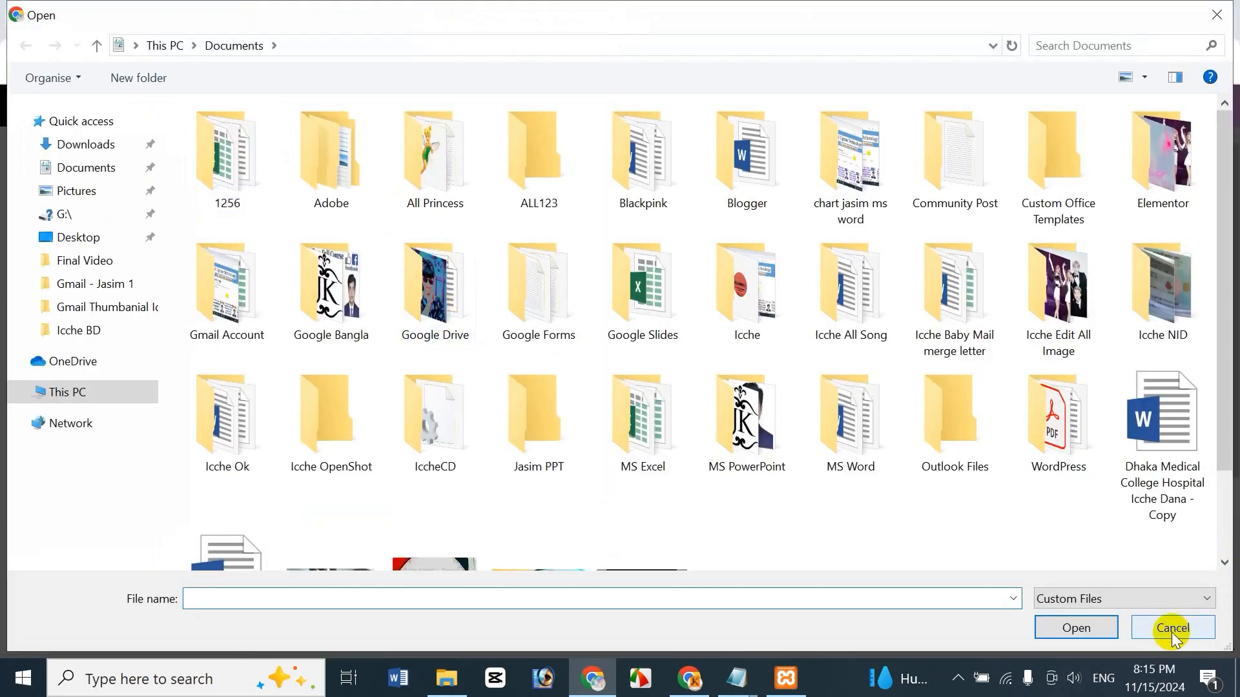
left_click(1173, 628)
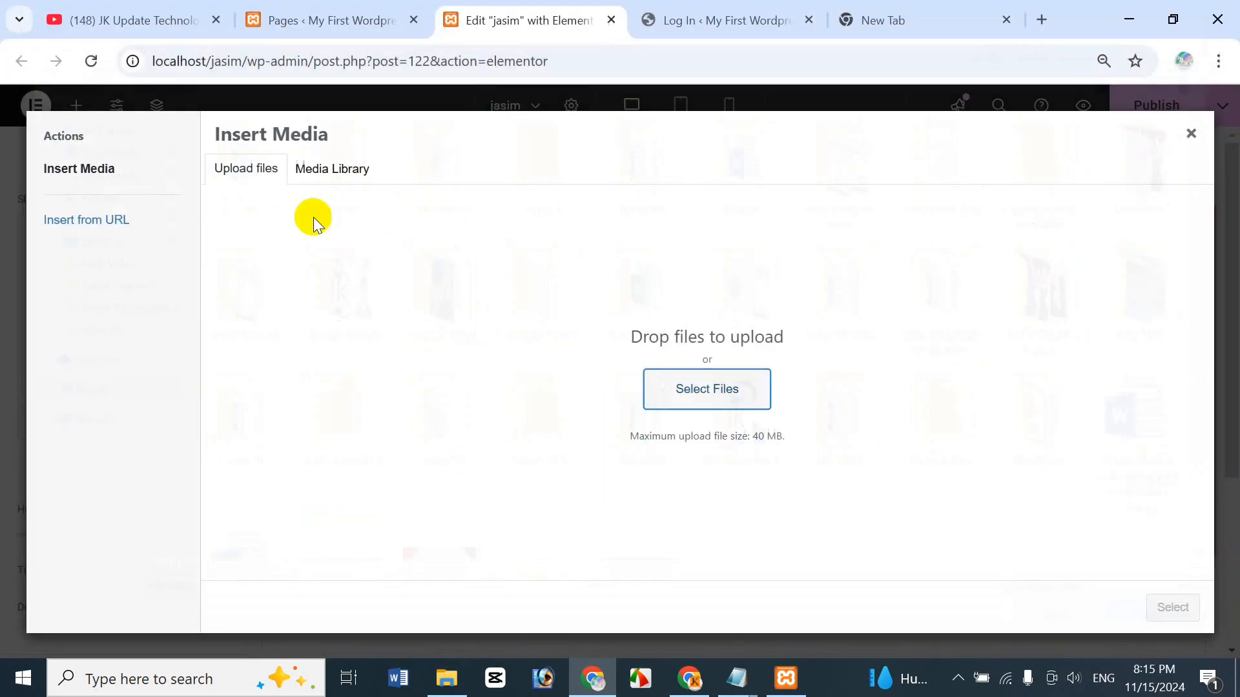
- Insert the media library's sunset mountain lake photo, titled Picsum ID: 980, as the slide's background image
left_click(341, 173)
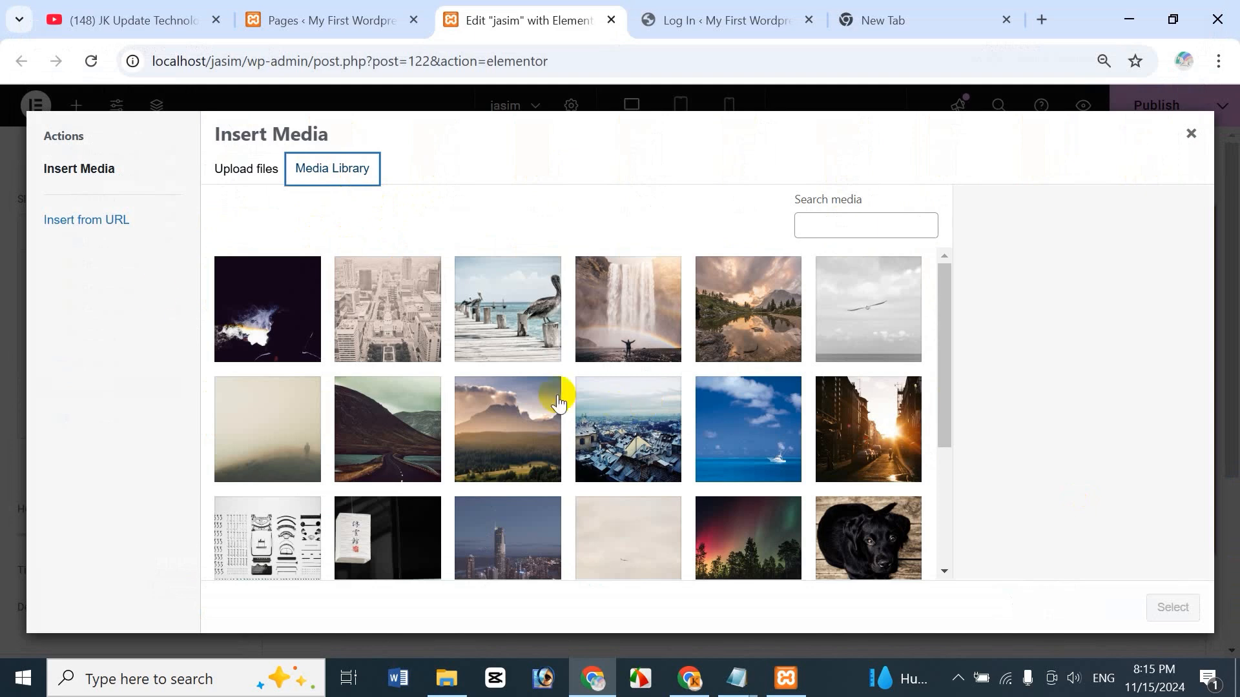
left_click(753, 306)
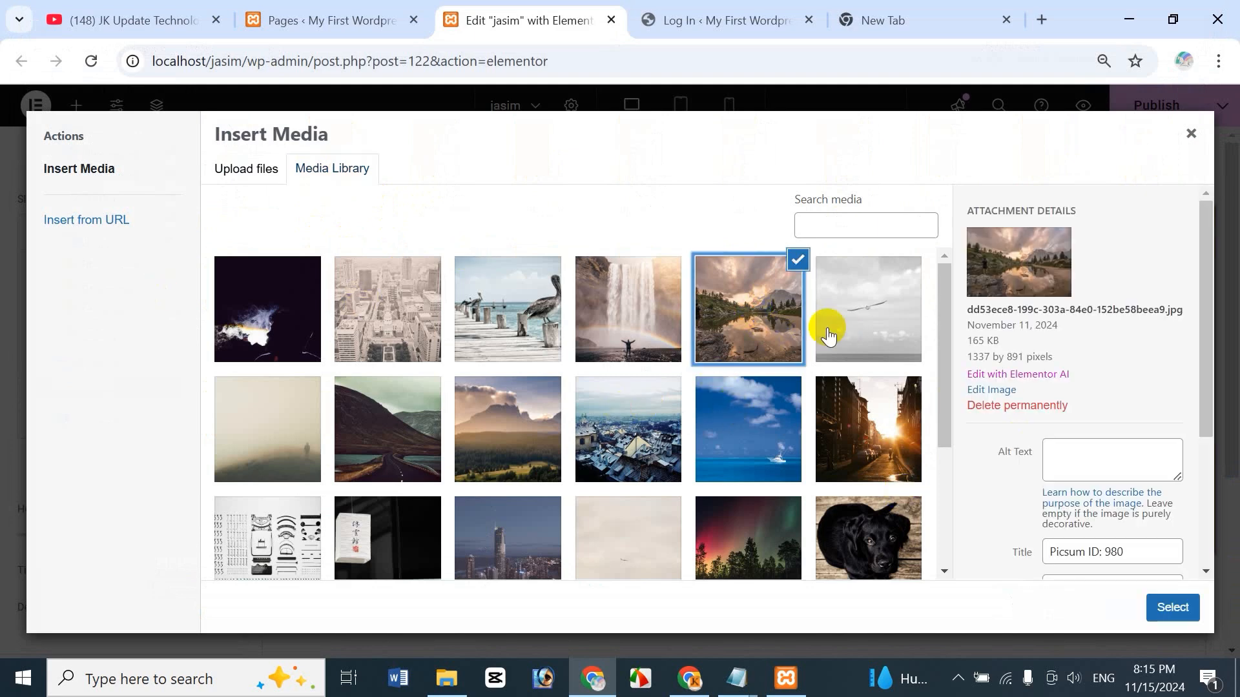
left_click(1176, 605)
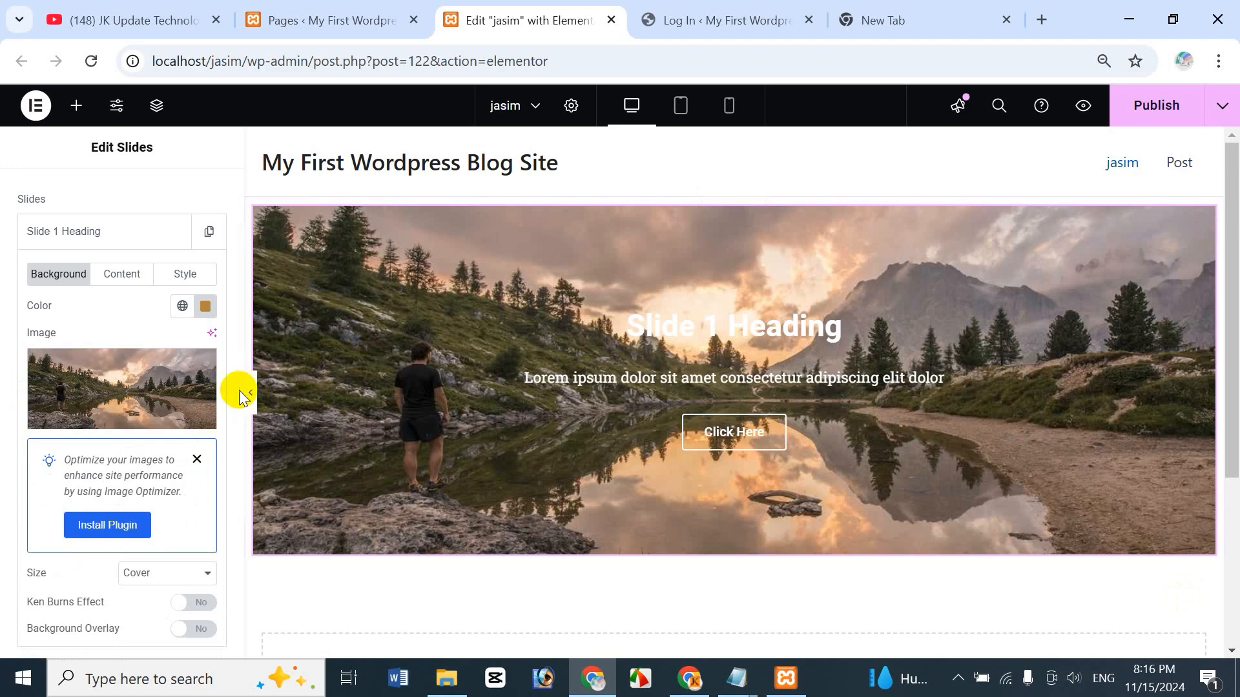
- Try the Contain and Auto sizes on the slide's background image, and return the size to Cover
scroll(239, 413, "down", 2)
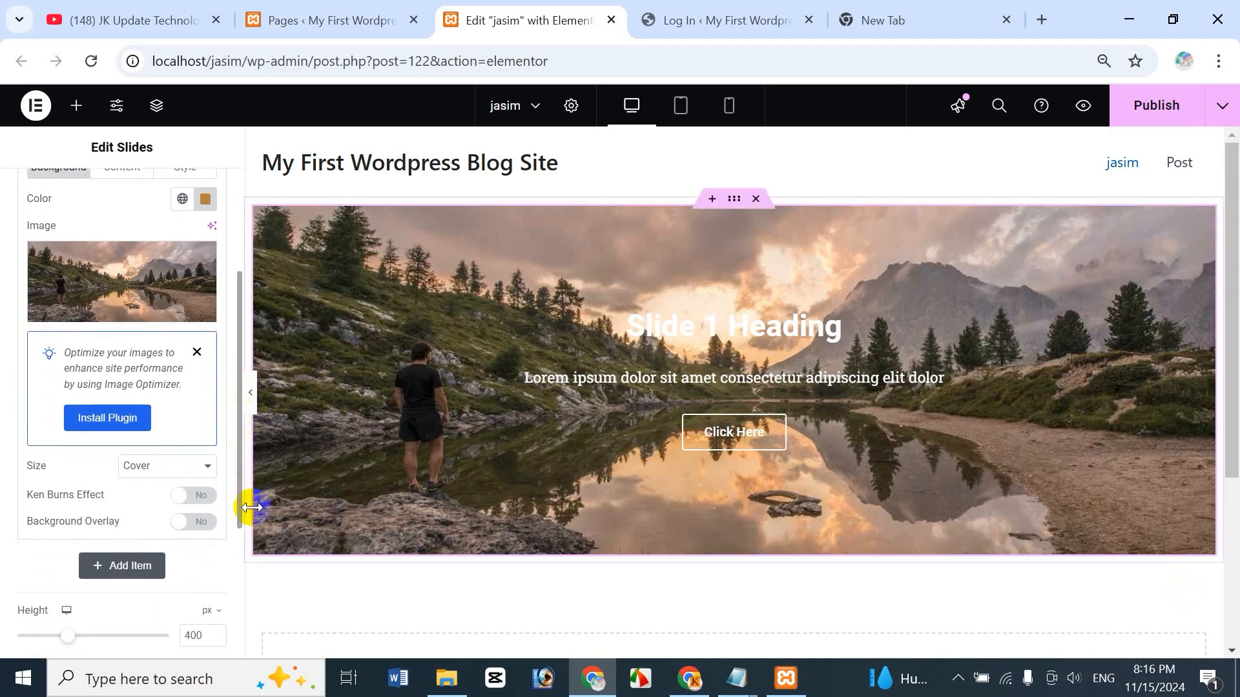
scroll(69, 506, "down", 3)
scroll(94, 471, "up", 3)
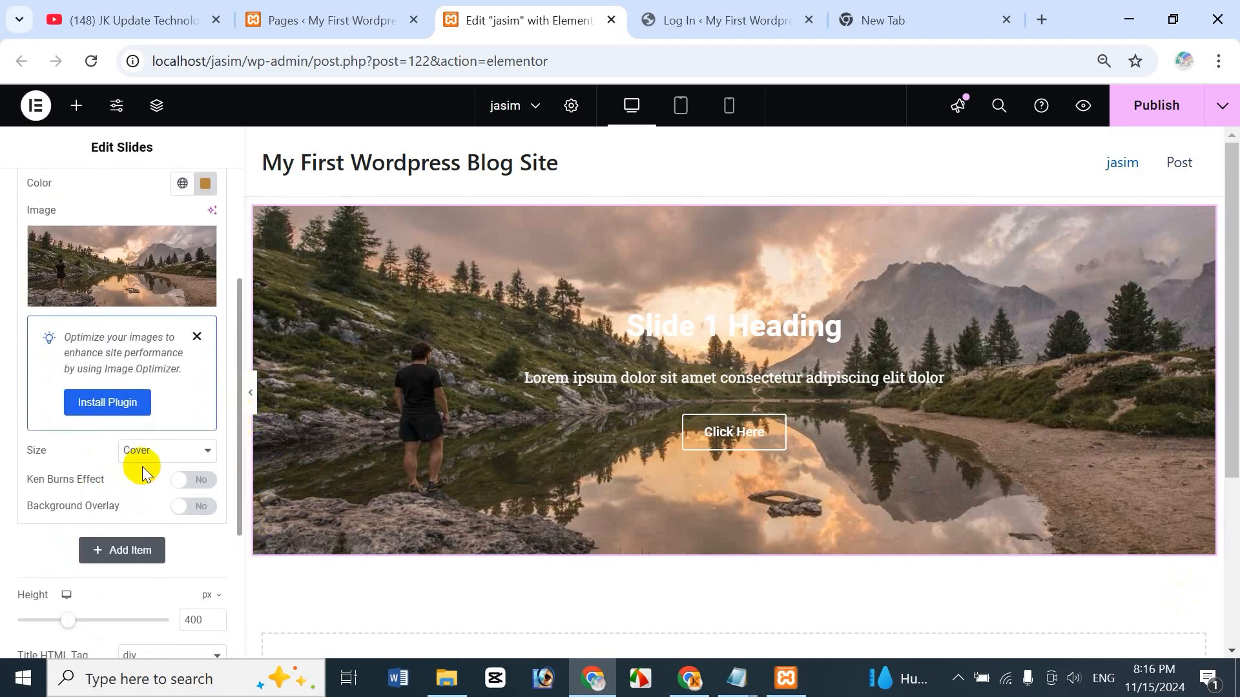
scroll(147, 468, "up", 1)
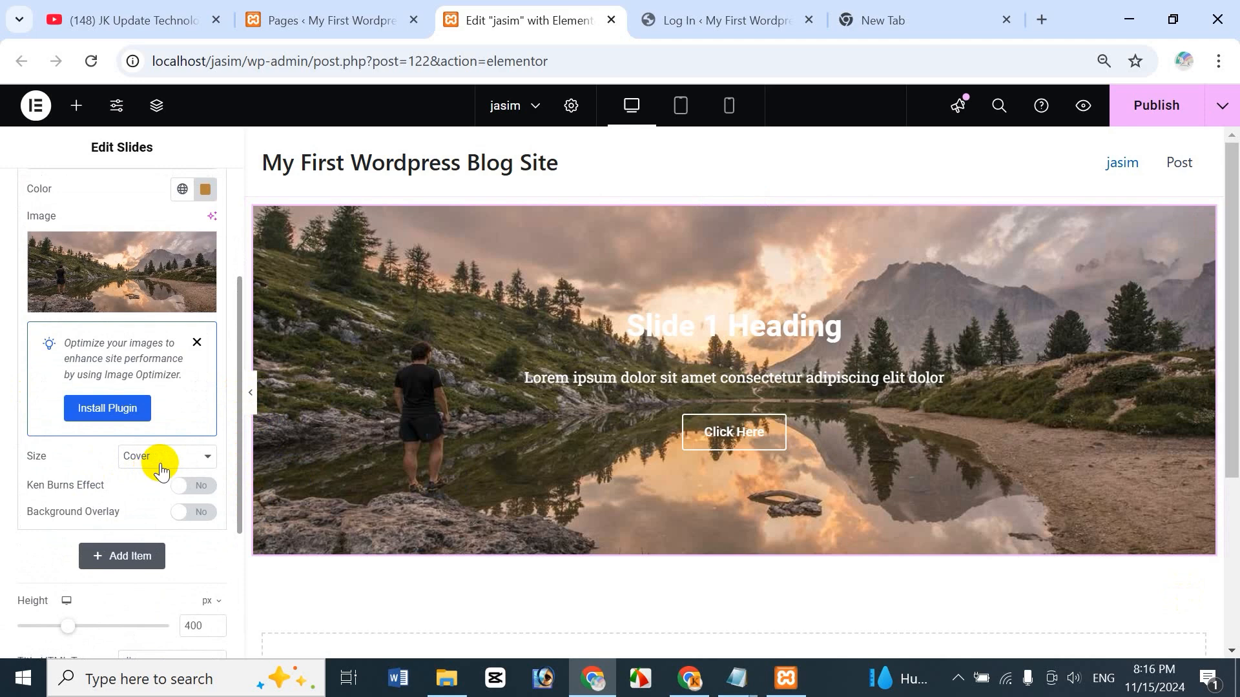
scroll(160, 465, "down", 1)
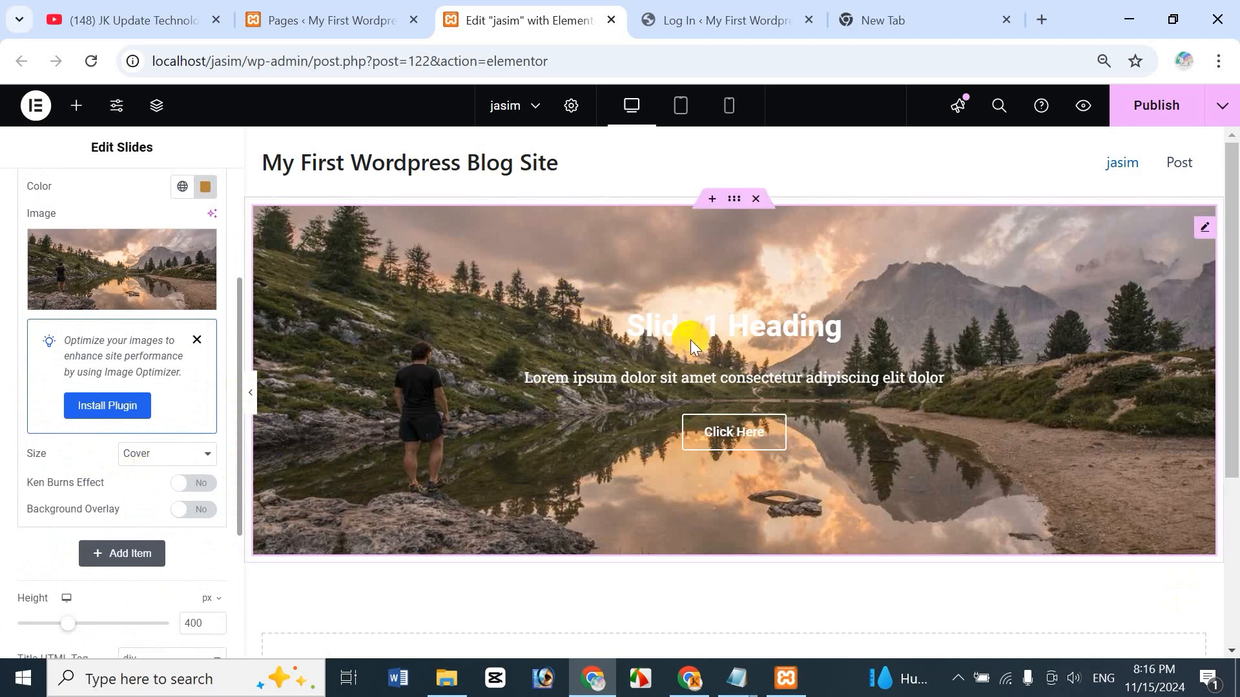
scroll(221, 428, "up", 1)
scroll(174, 461, "down", 1)
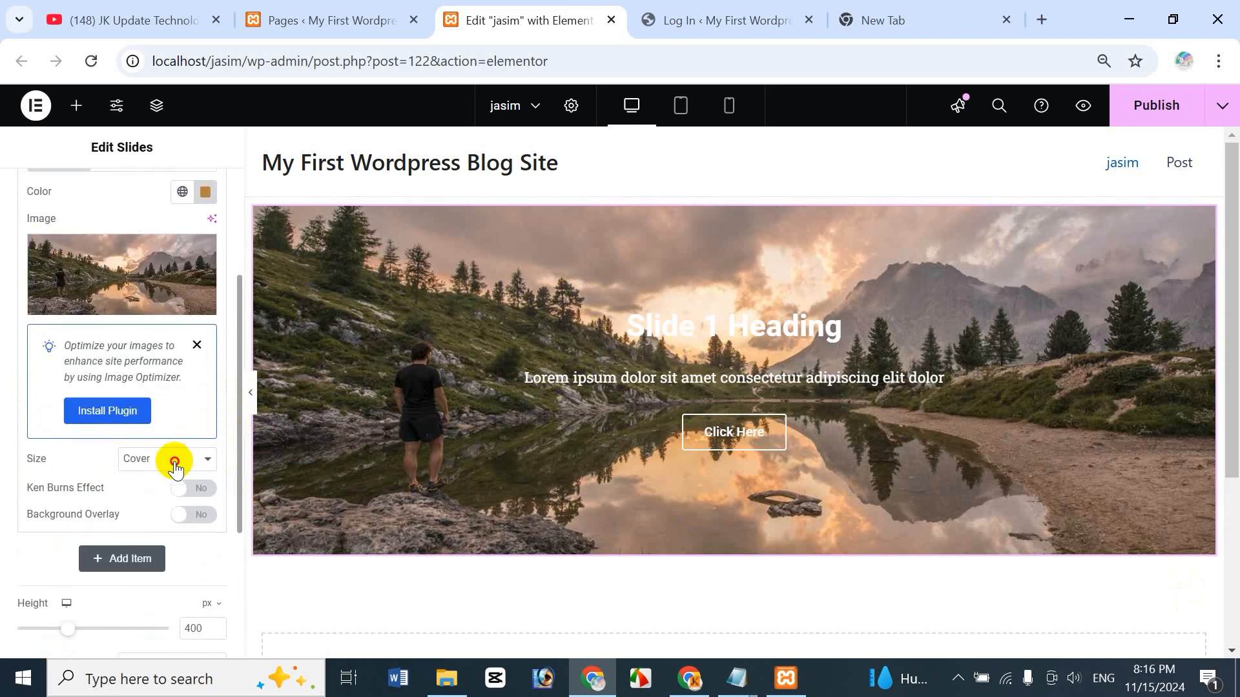
left_click(175, 465)
left_click(160, 501)
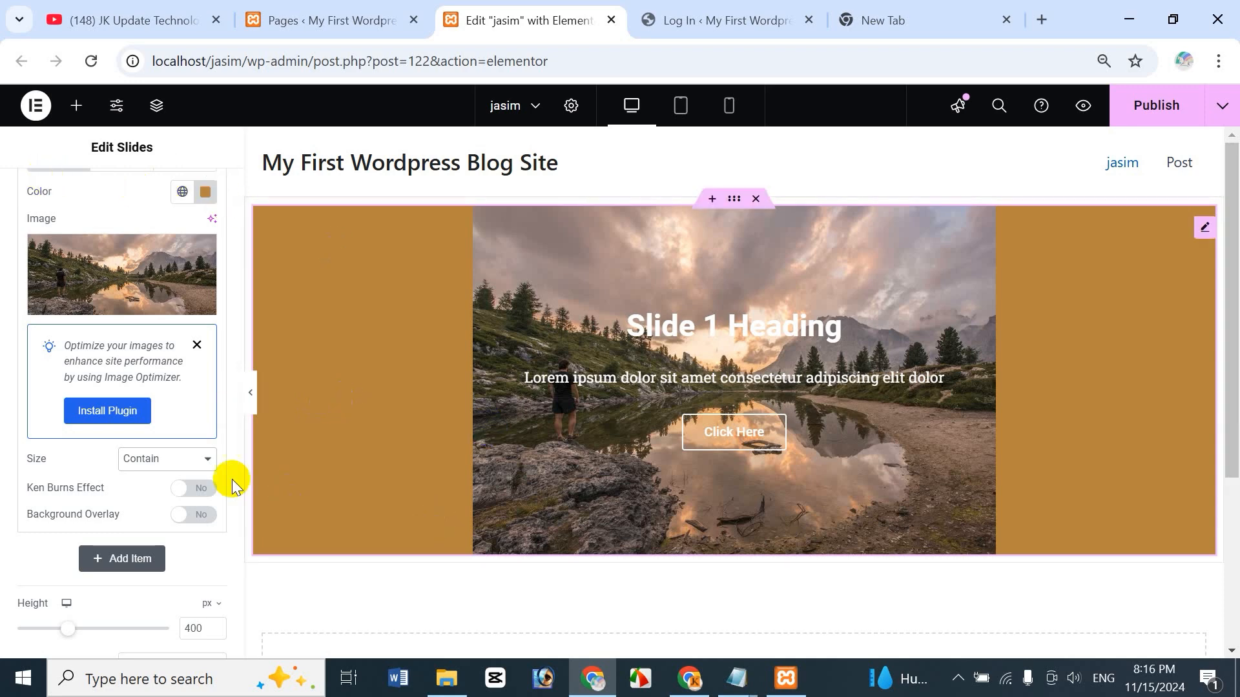
left_click(180, 460)
left_click(157, 528)
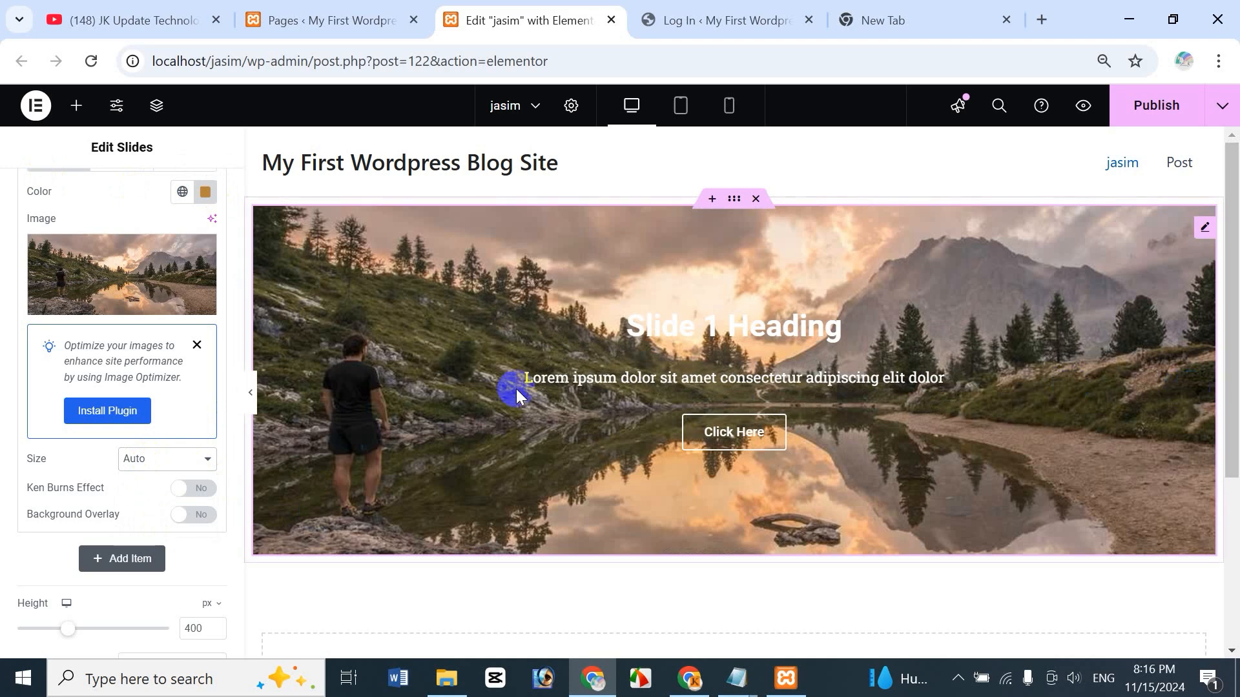
left_click(133, 458)
left_click(153, 484)
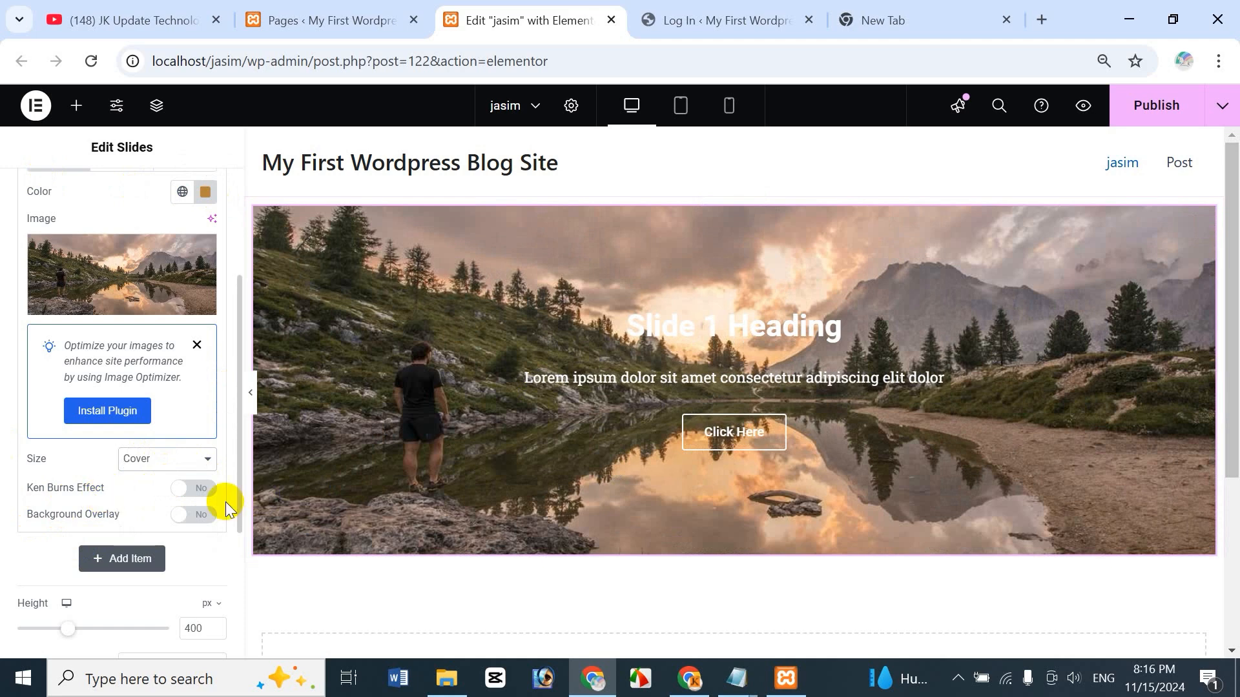
- Turn on the Ken Burns effect for the slide's background image and set its zoom direction to In
left_click(185, 488)
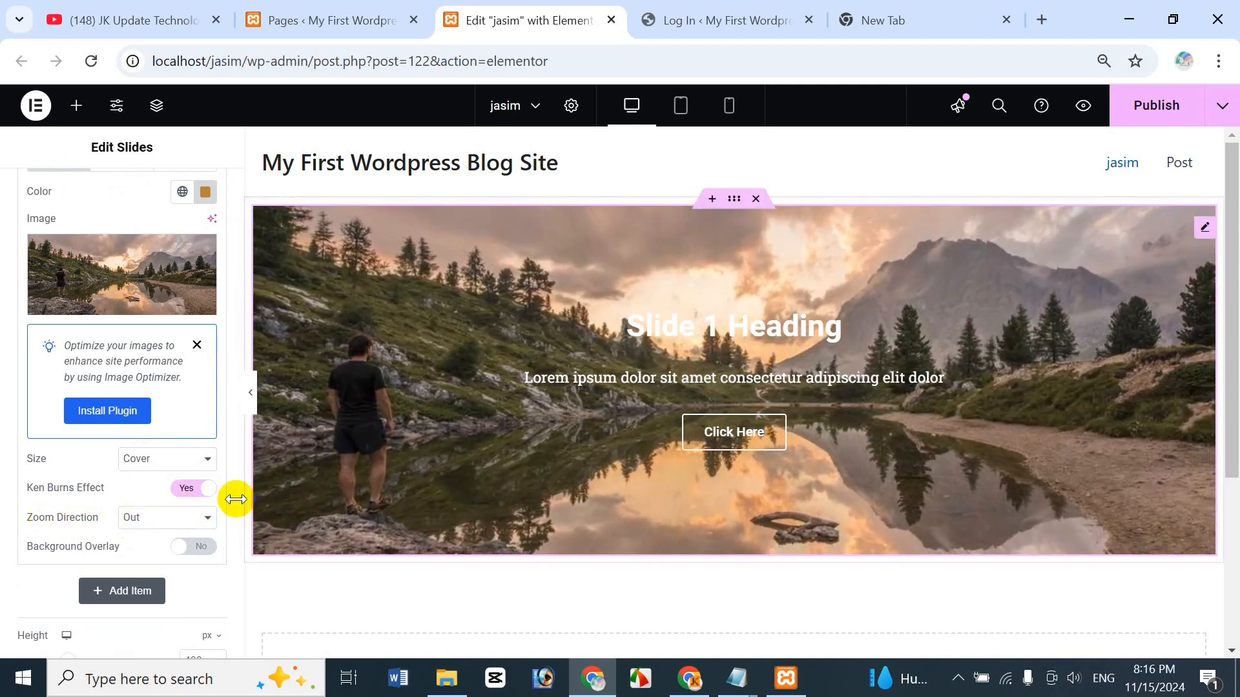
left_click(157, 516)
left_click(149, 541)
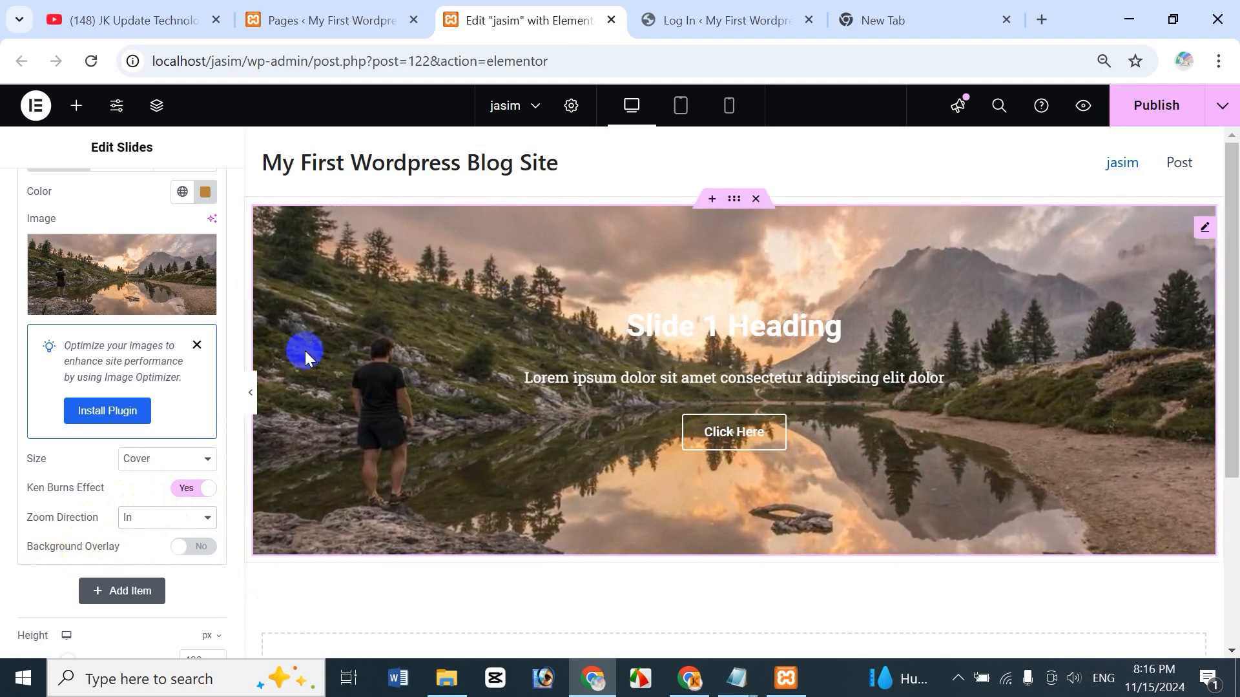
- Turn on the background overlay for Slide 1 Heading and set its color to the translucent brownish red #71333380
left_click(191, 547)
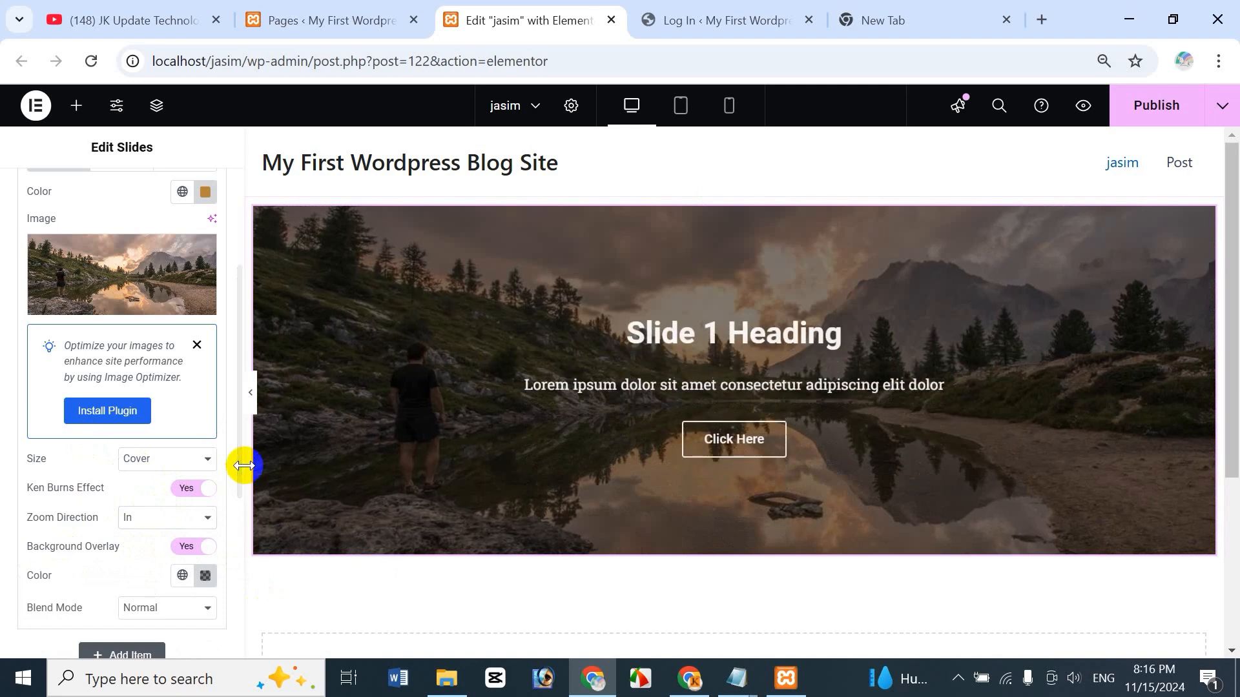
scroll(239, 518, "down", 1)
scroll(239, 518, "down", 1)
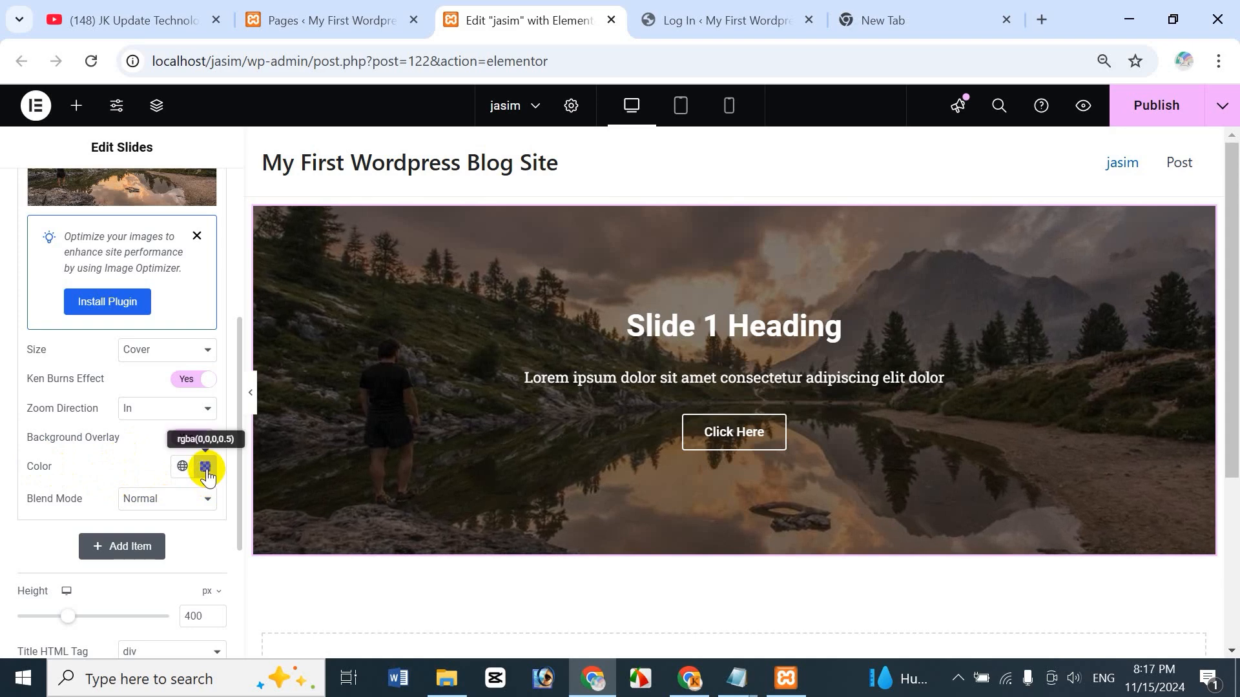
left_click(430, 395)
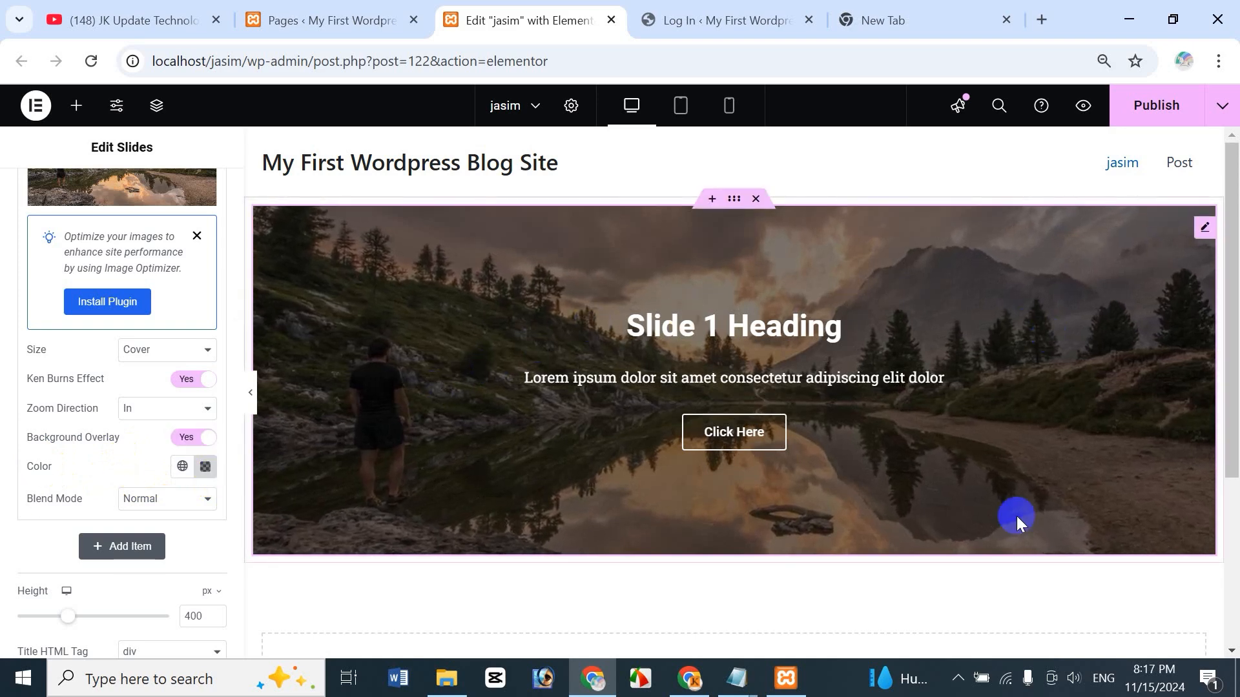
left_click(204, 466)
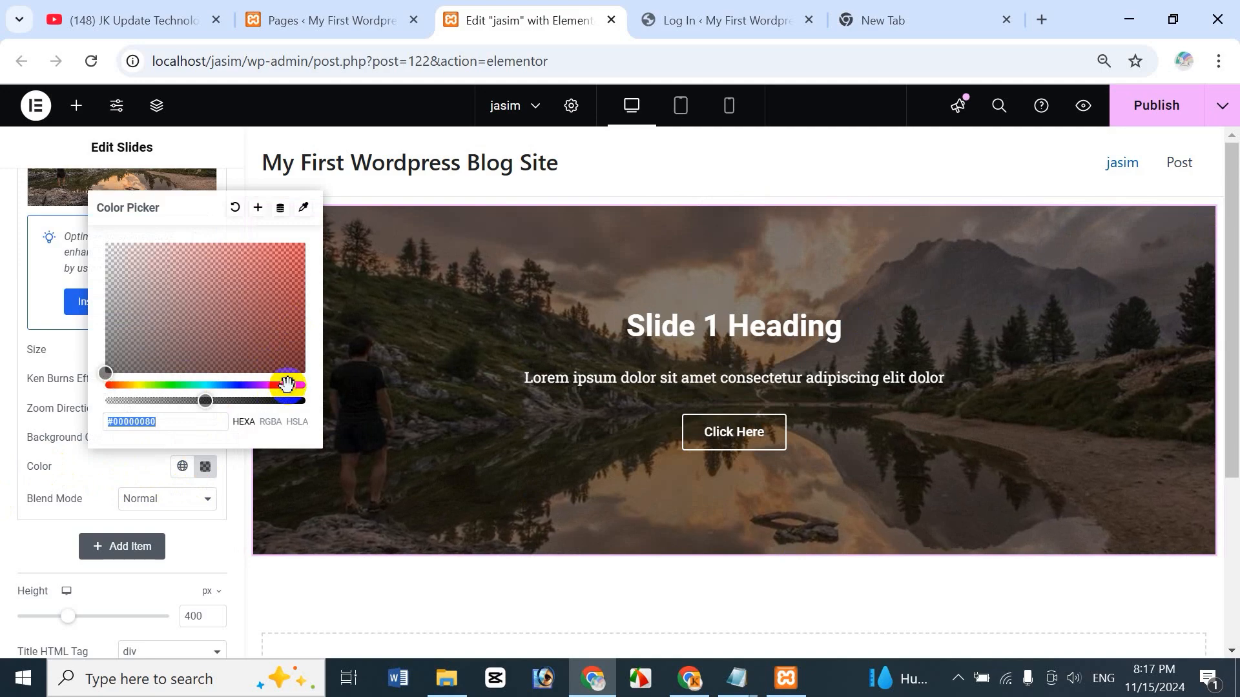
left_click(265, 261)
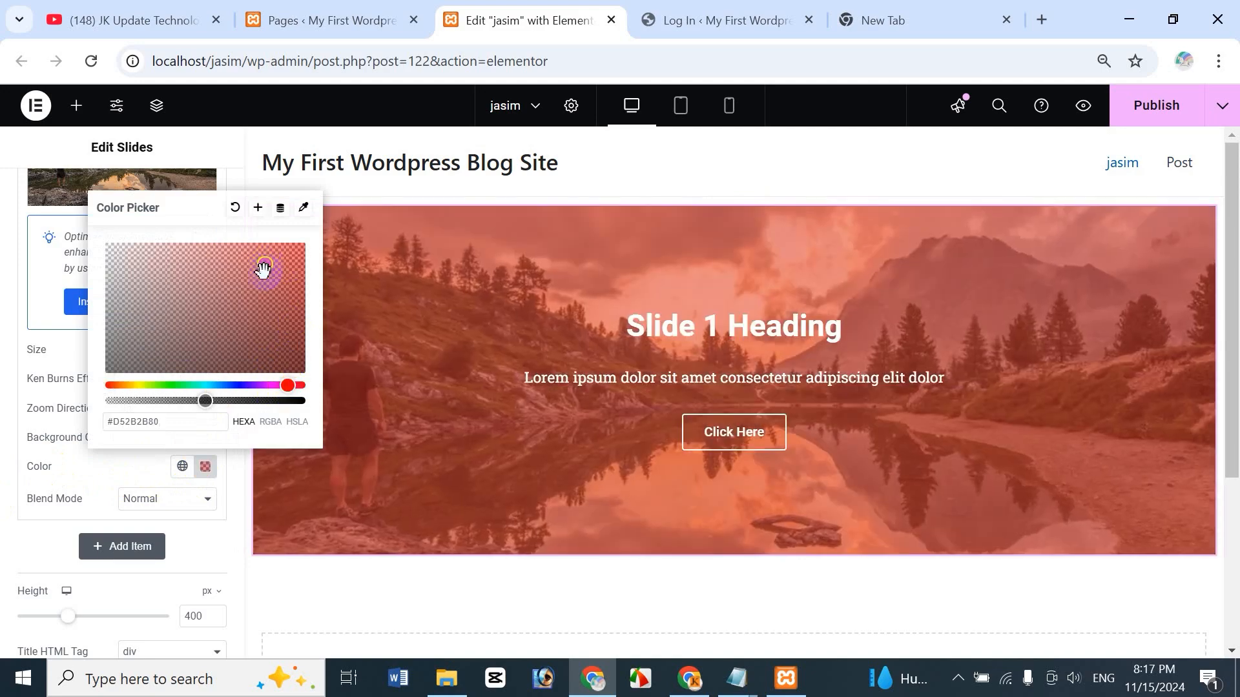
left_click(215, 316)
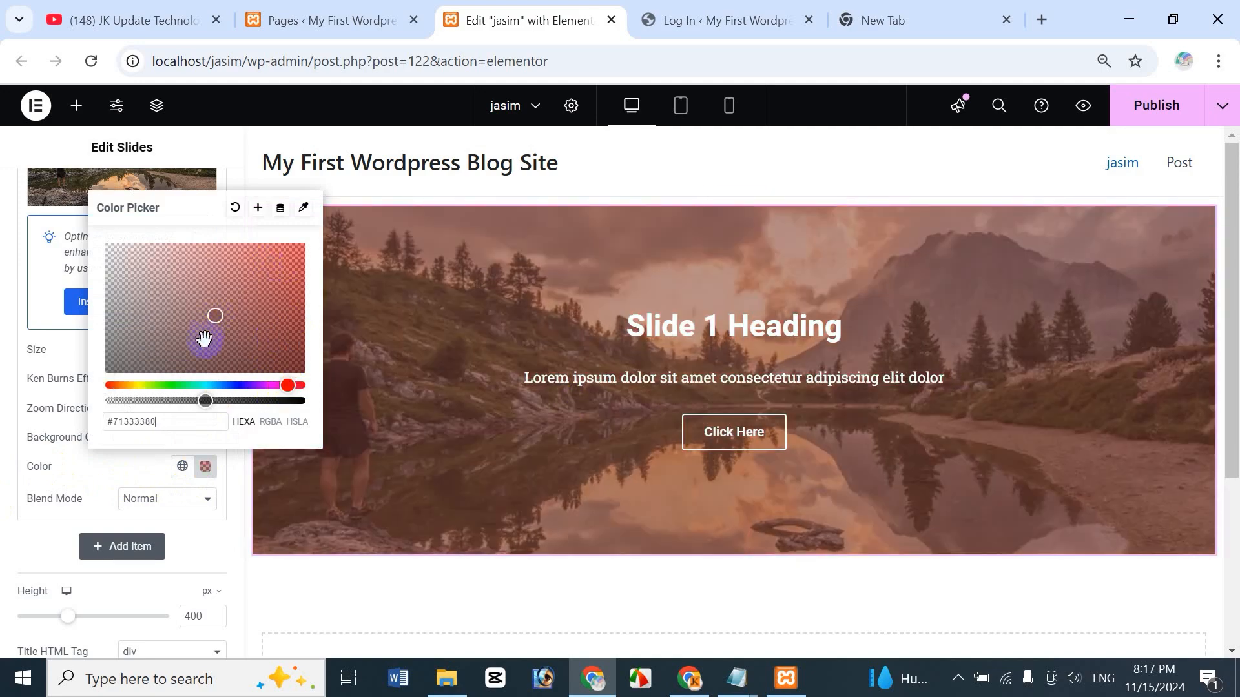
left_click(109, 473)
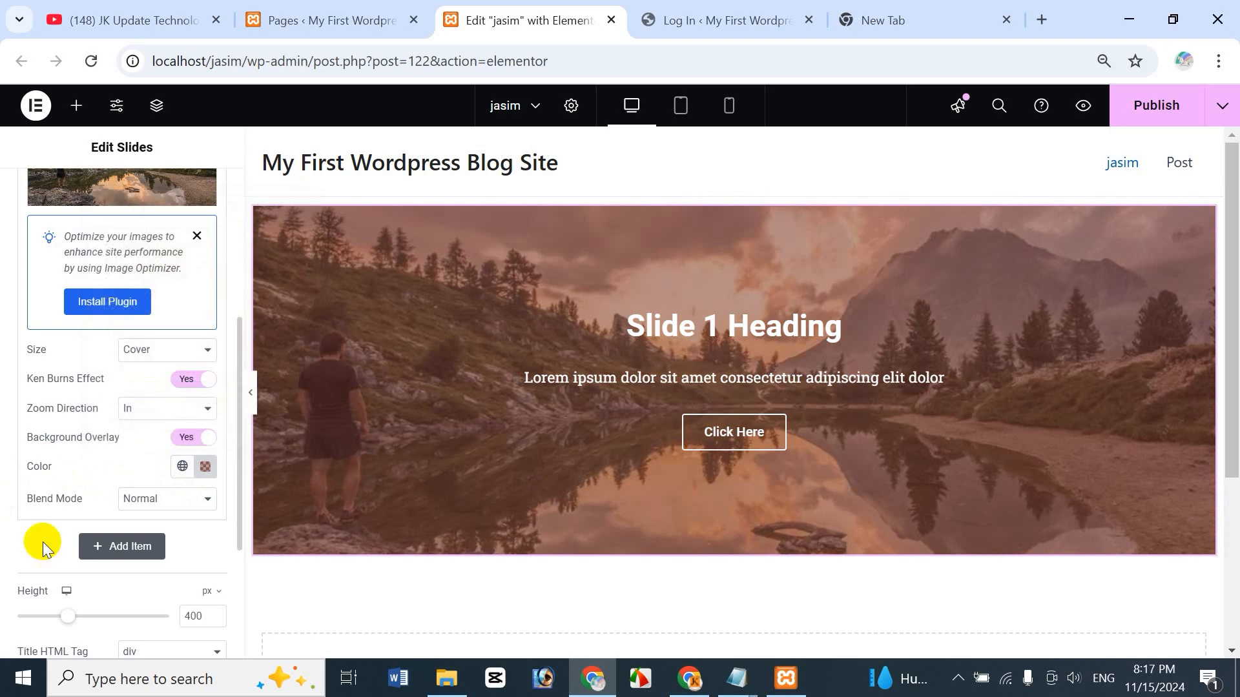
- Try the Saturation blend mode on the background overlay, and set the blend mode to Darken
left_click(178, 507)
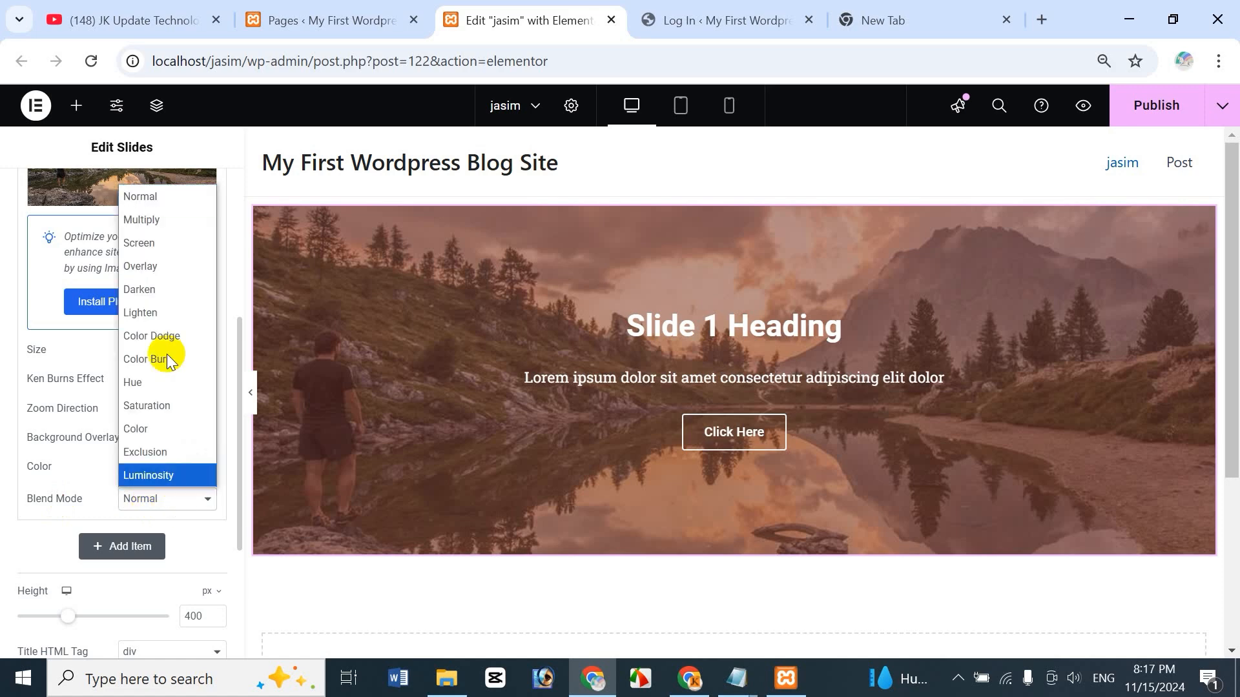
left_click(138, 335)
left_click(184, 507)
left_click(153, 412)
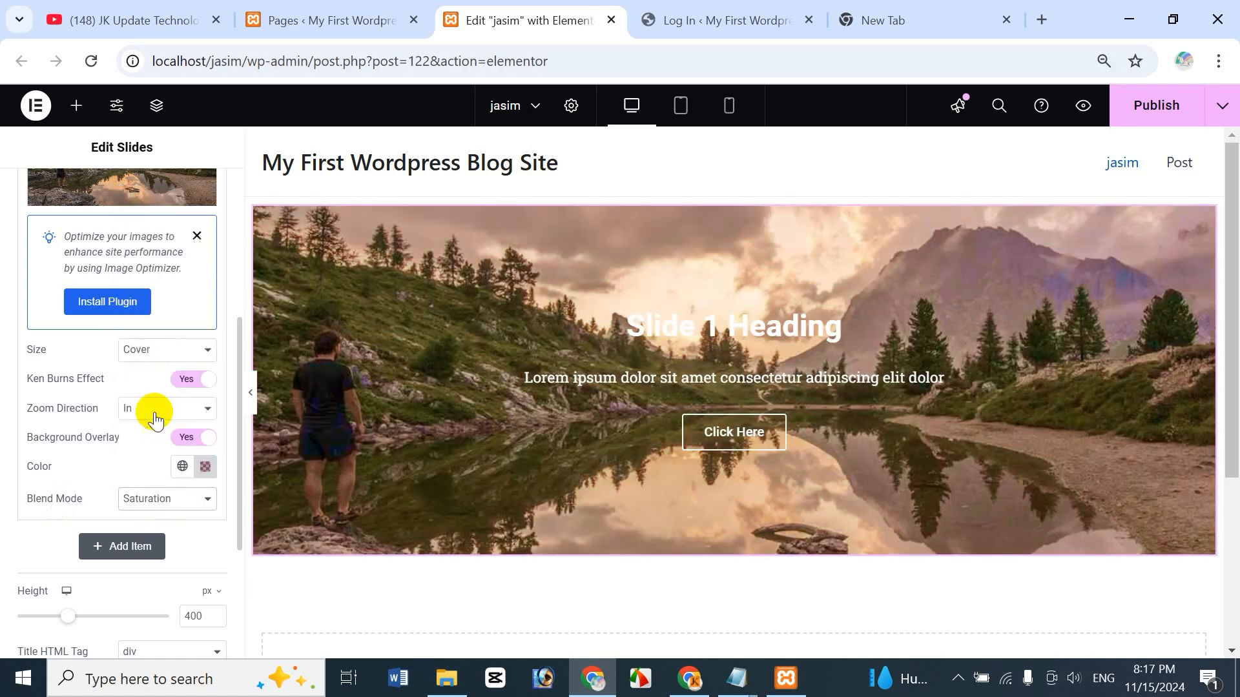
left_click(161, 506)
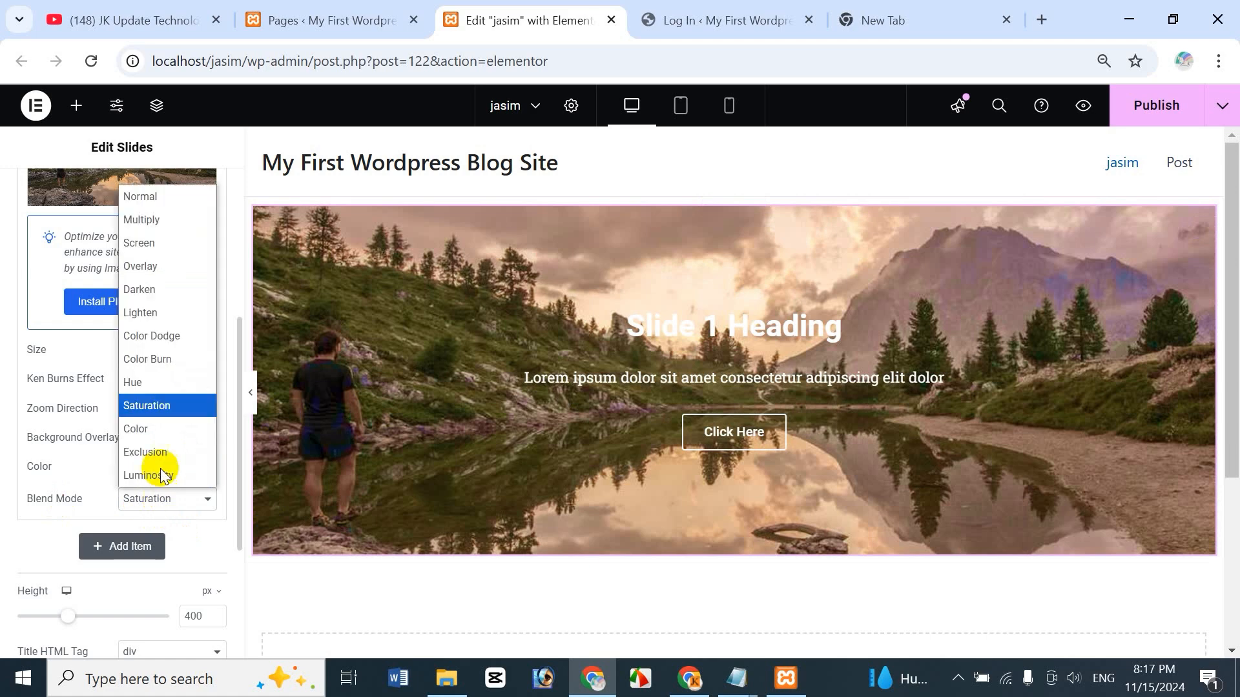
left_click(166, 291)
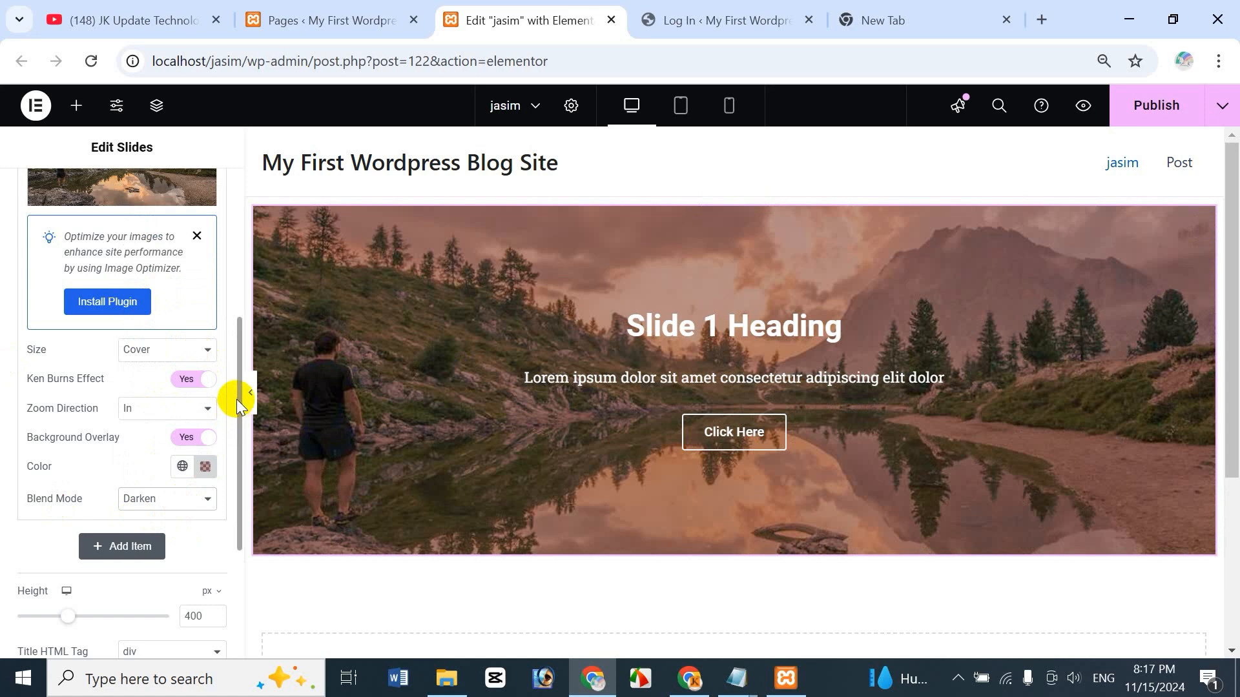
- Try replacing the slide's title with "dfdfdf" in its content settings, and undo the title change
scroll(237, 400, "down", 3)
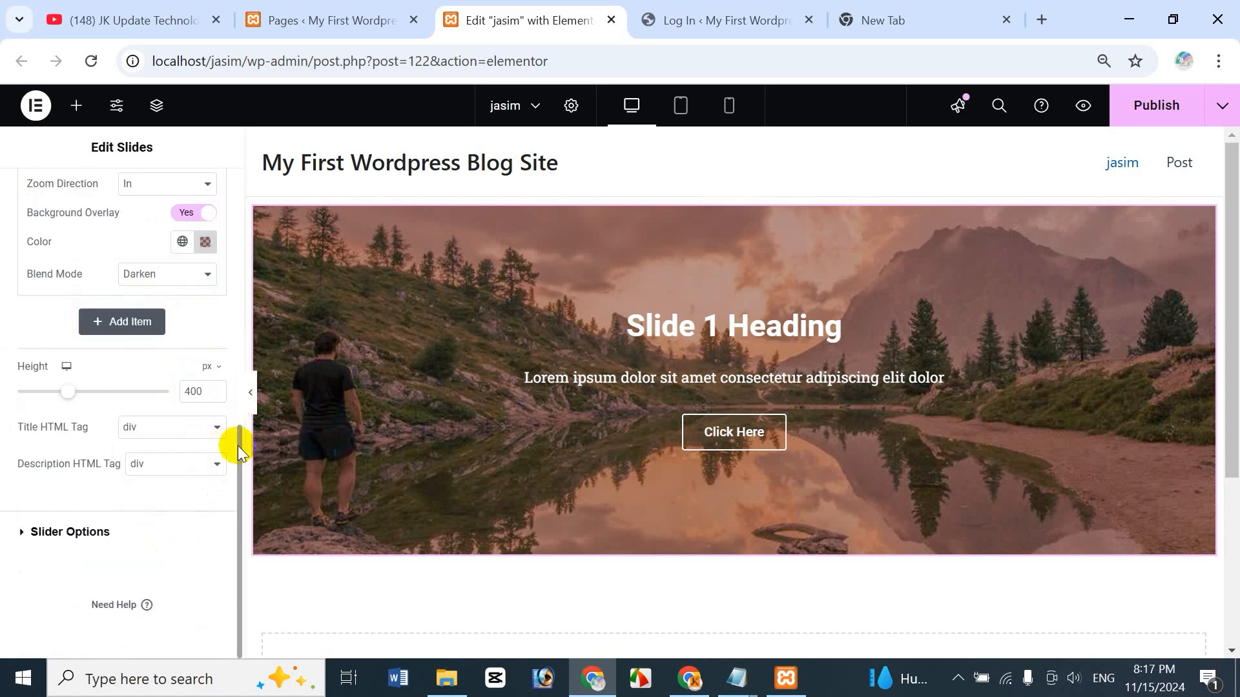
left_click_drag(237, 445, 206, 240)
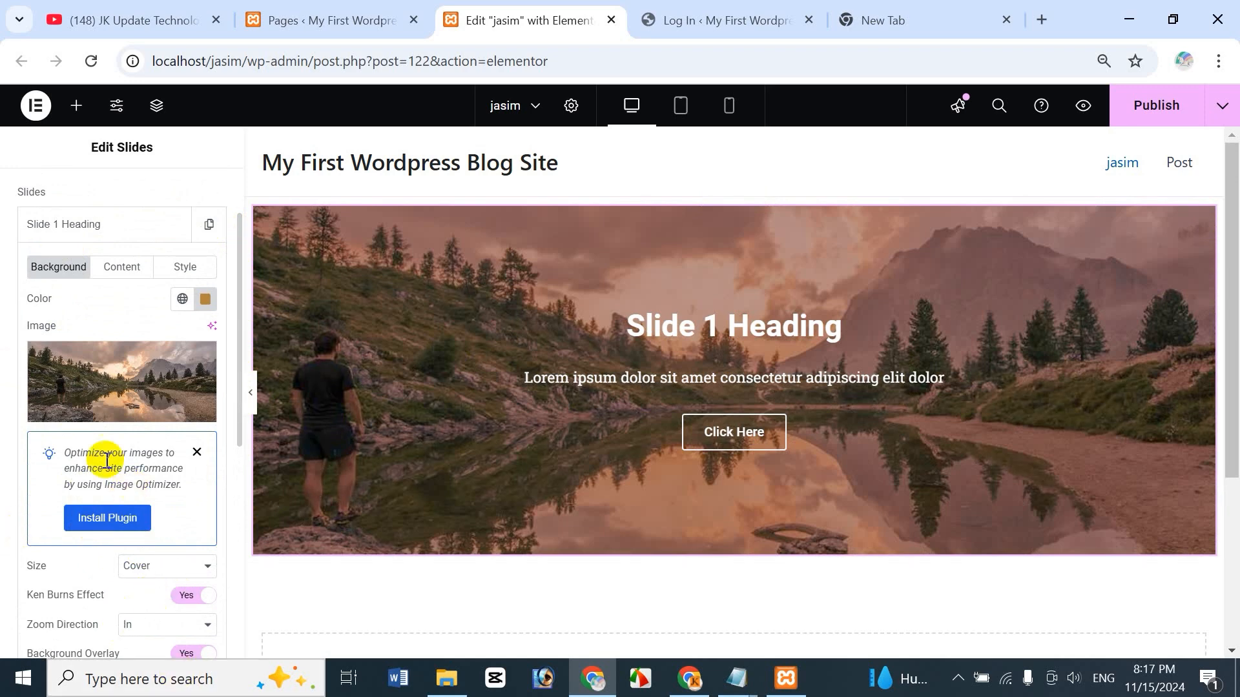
left_click(122, 270)
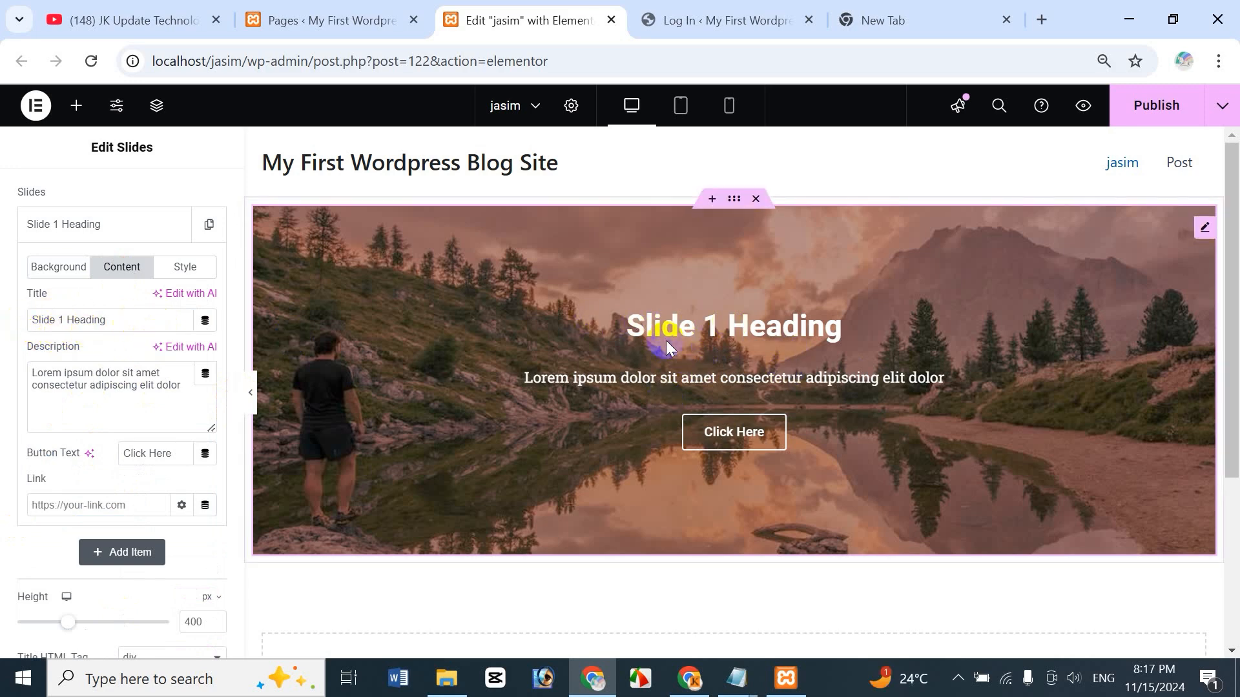
left_click(37, 319)
type("d")
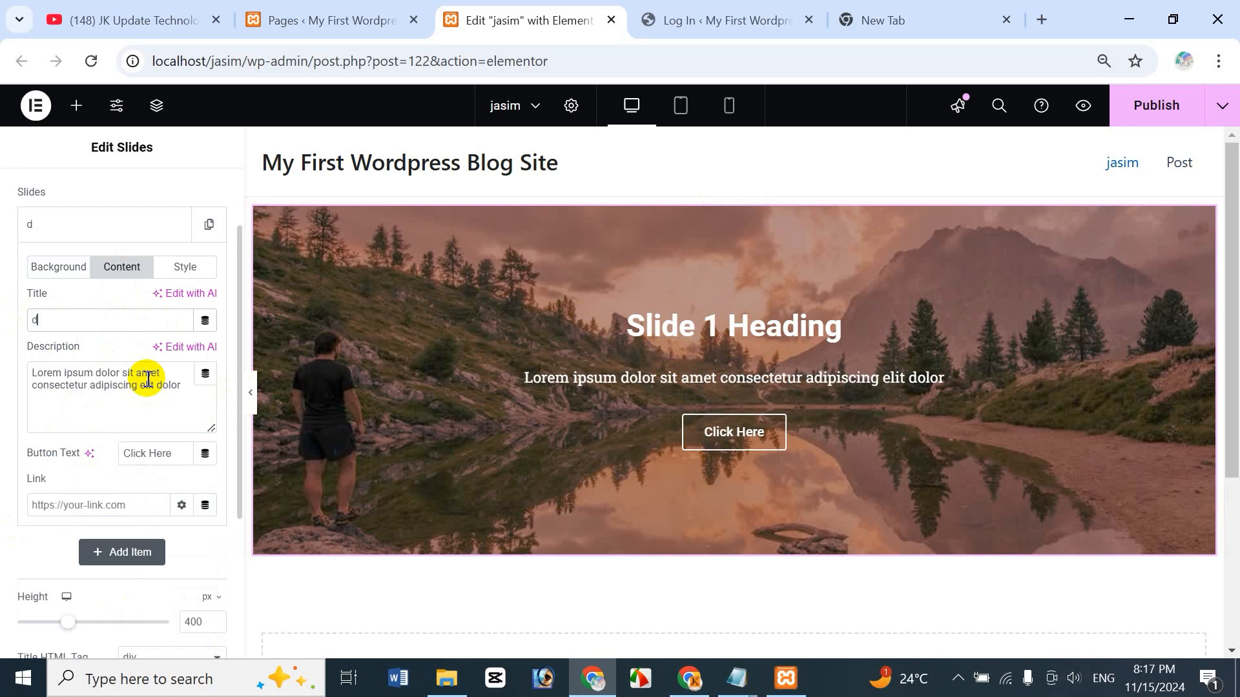
type("fdfdf")
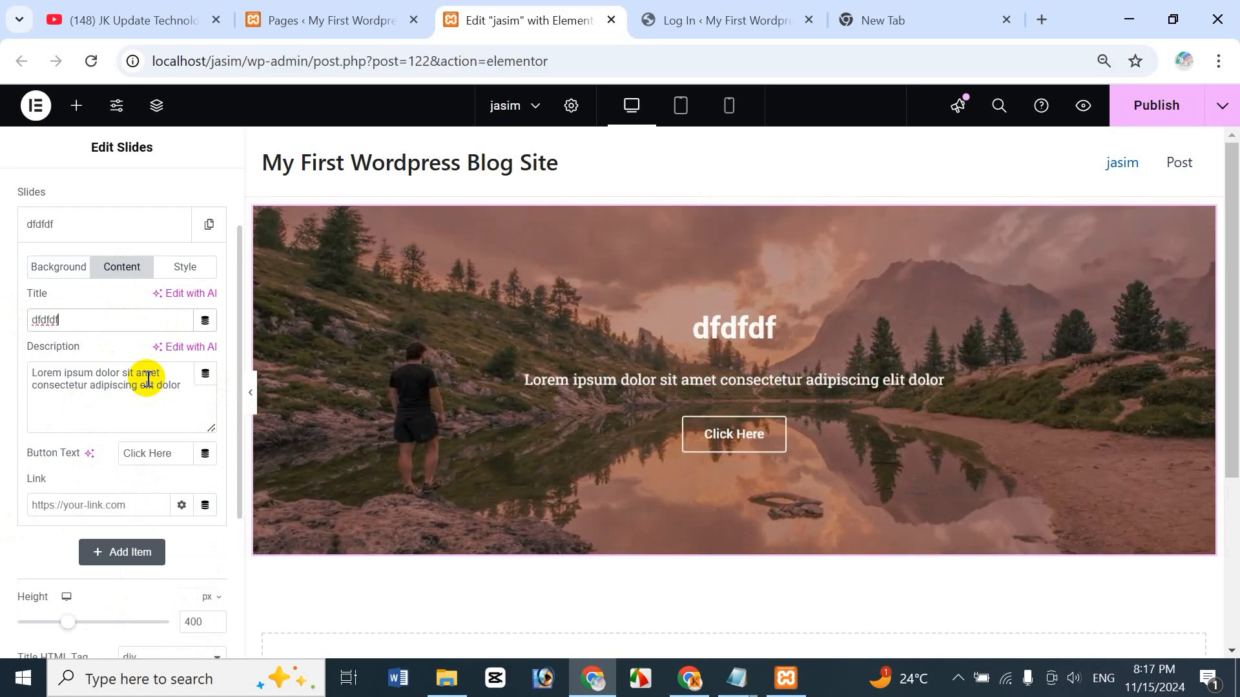
key("BackSpace")
key("BackSpace")
key("BackSpace")
key("BackSpace")
key("BackSpace")
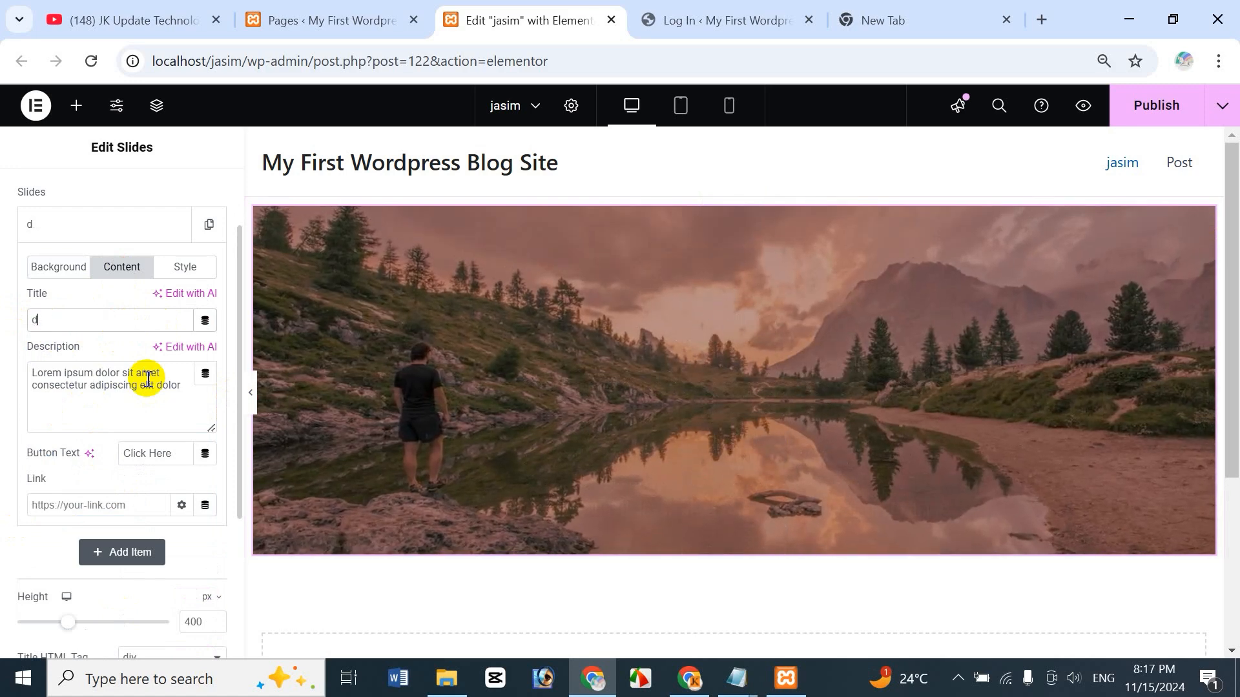
key("ctrl+z")
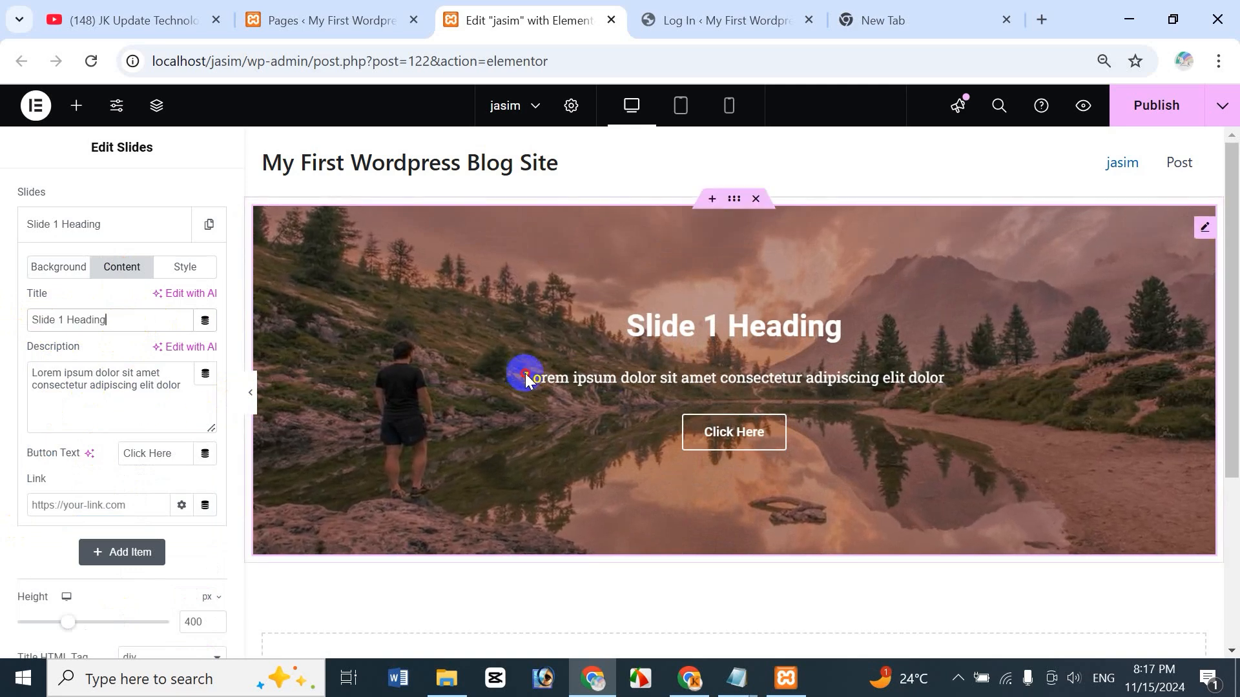
- Reopen the slide's content settings, append "dfdfsf" to the description, and repeat the whole description text on a new line
left_click_drag(521, 374, 723, 390)
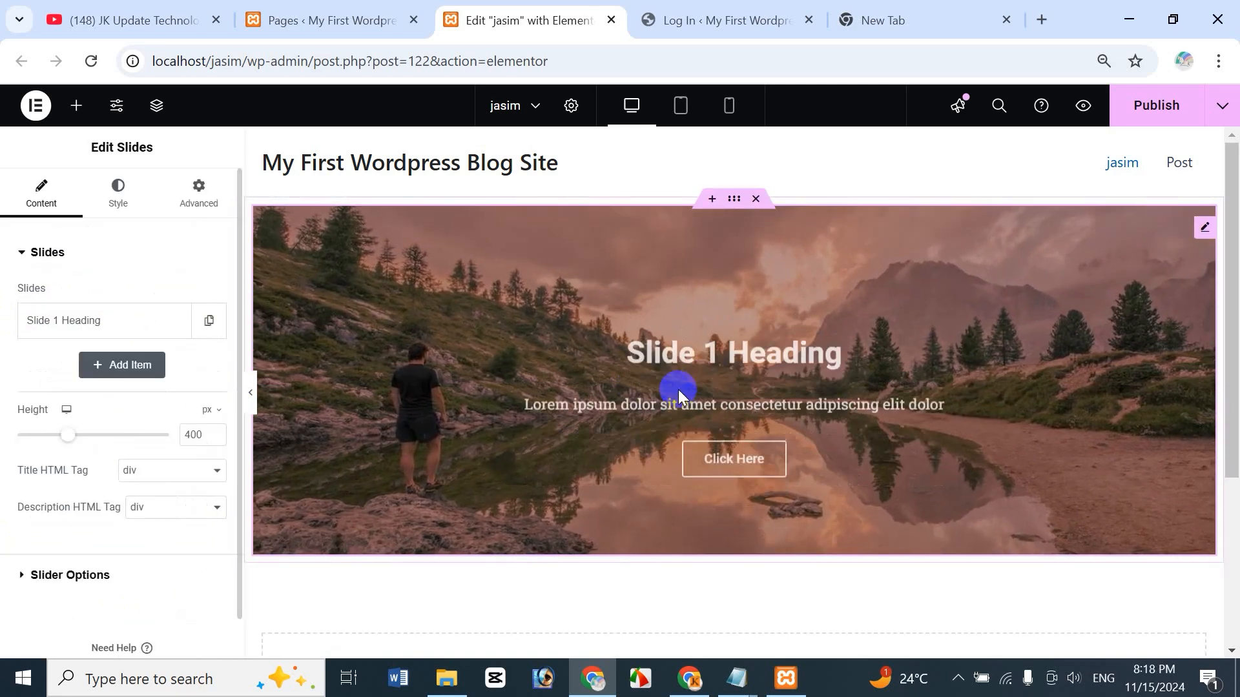
left_click(84, 336)
left_click(148, 479)
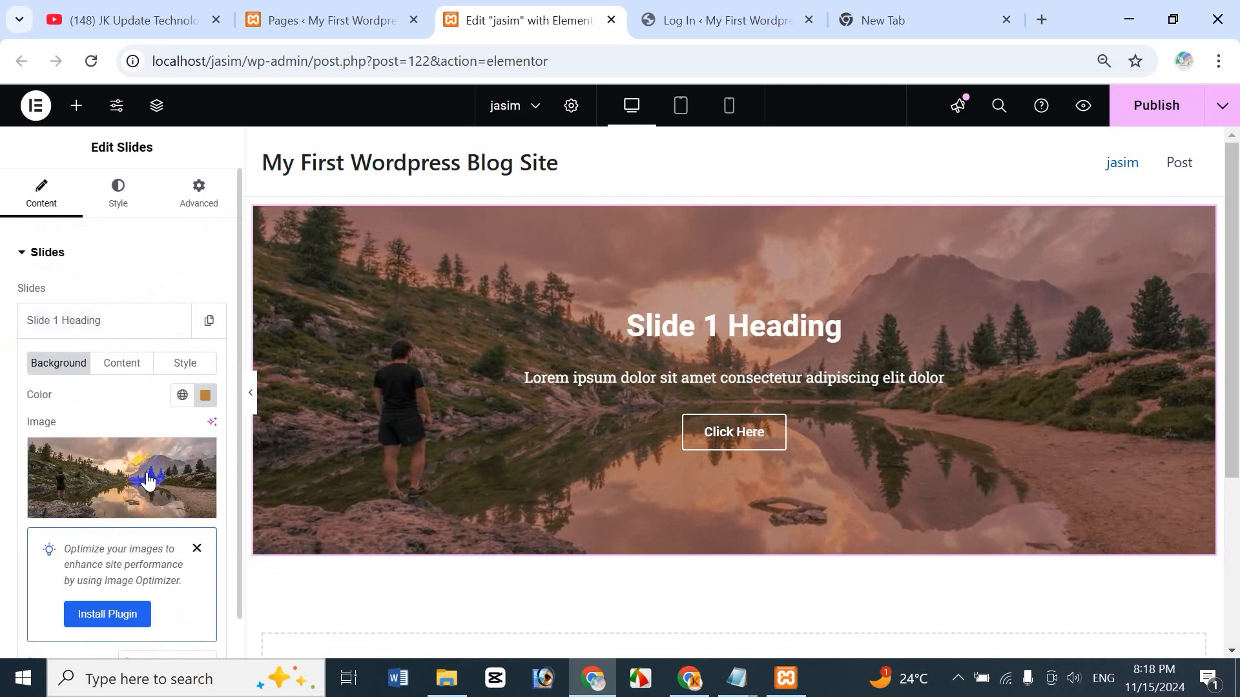
left_click(121, 366)
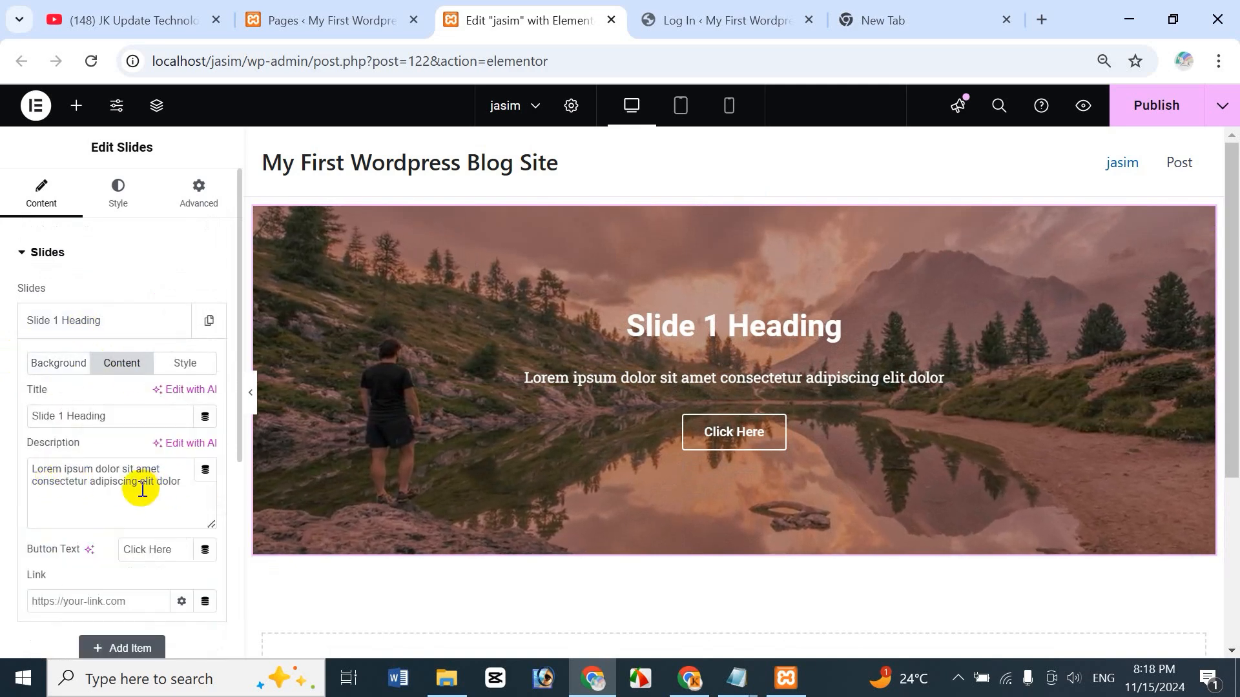
left_click(187, 486)
type("dfdfsf")
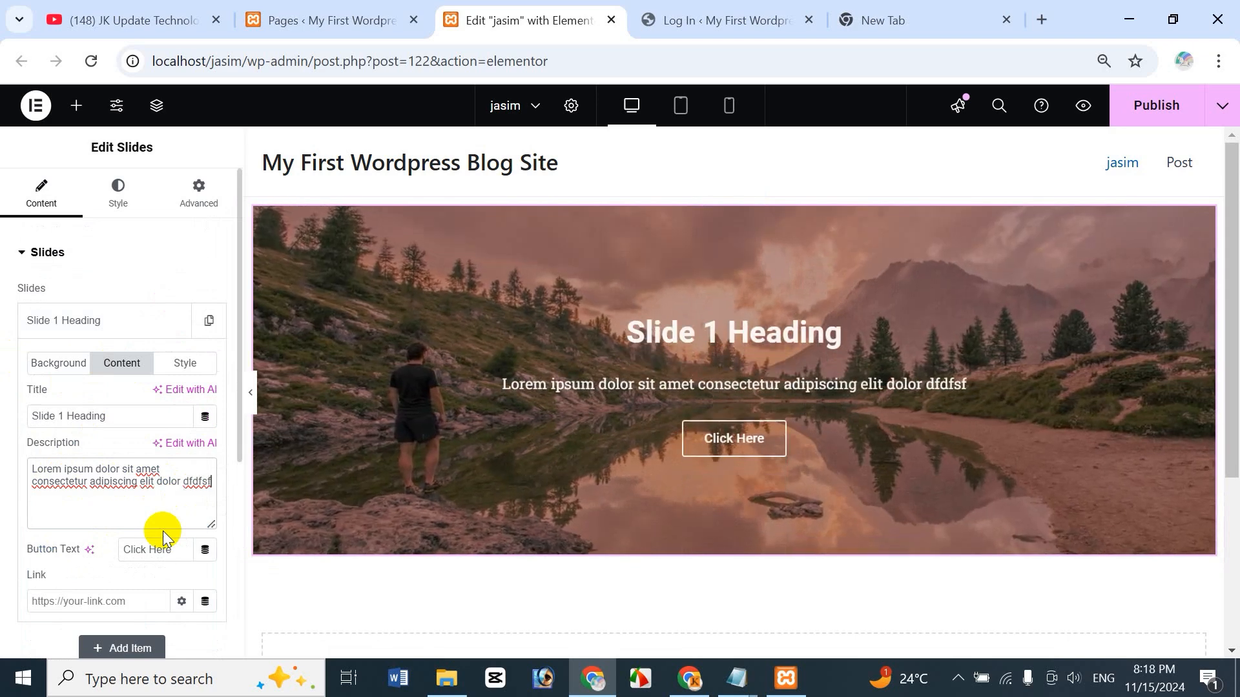
key("ctrl+a")
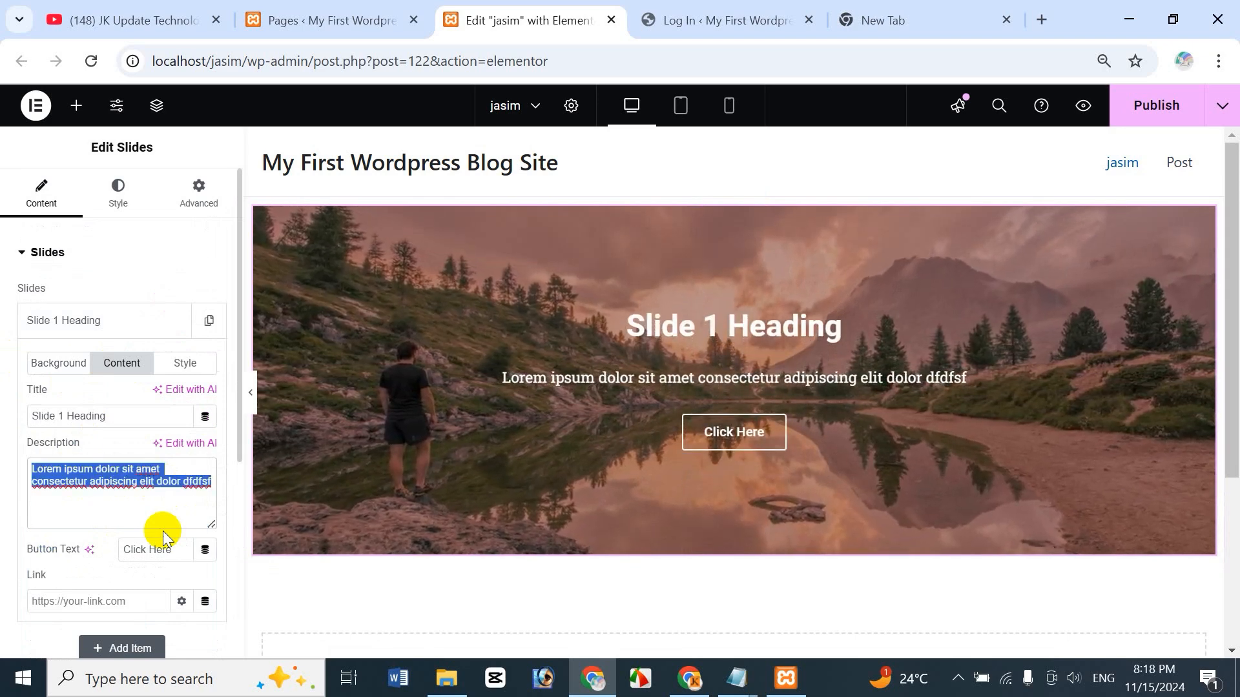
key("ctrl+c")
key("Right")
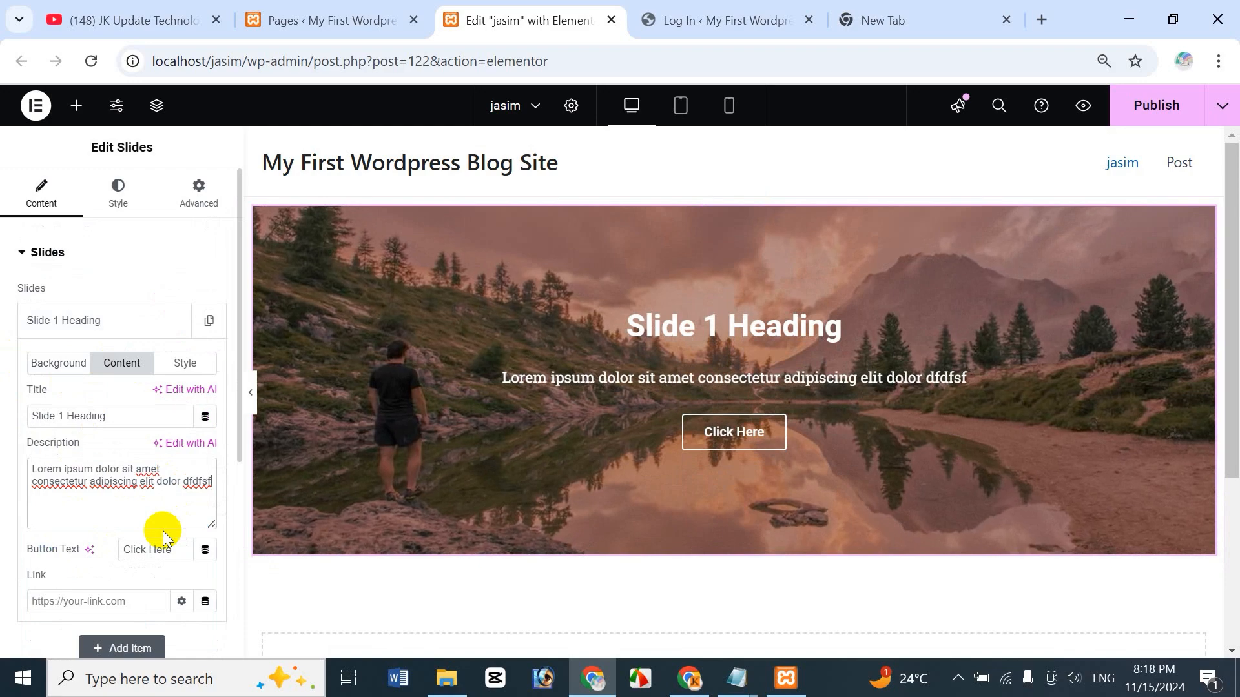
key("Return")
key("ctrl+v")
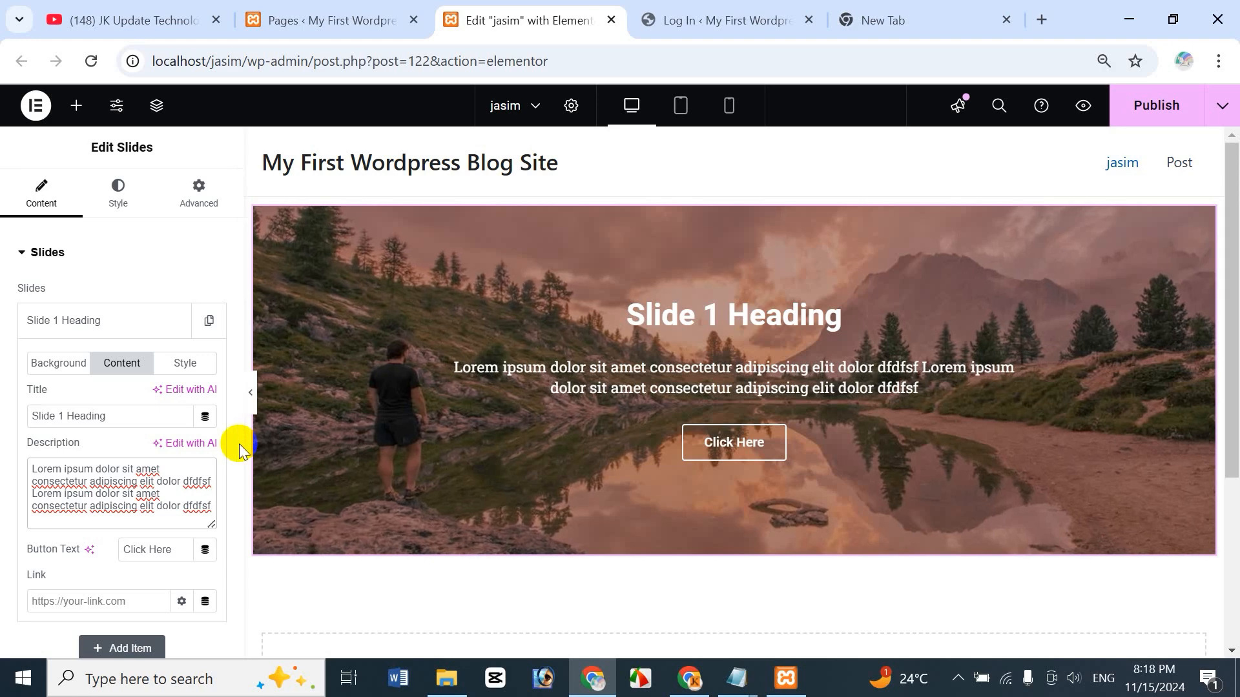
- Change the slide's button text to "Click Now"
left_click_drag(238, 443, 239, 531)
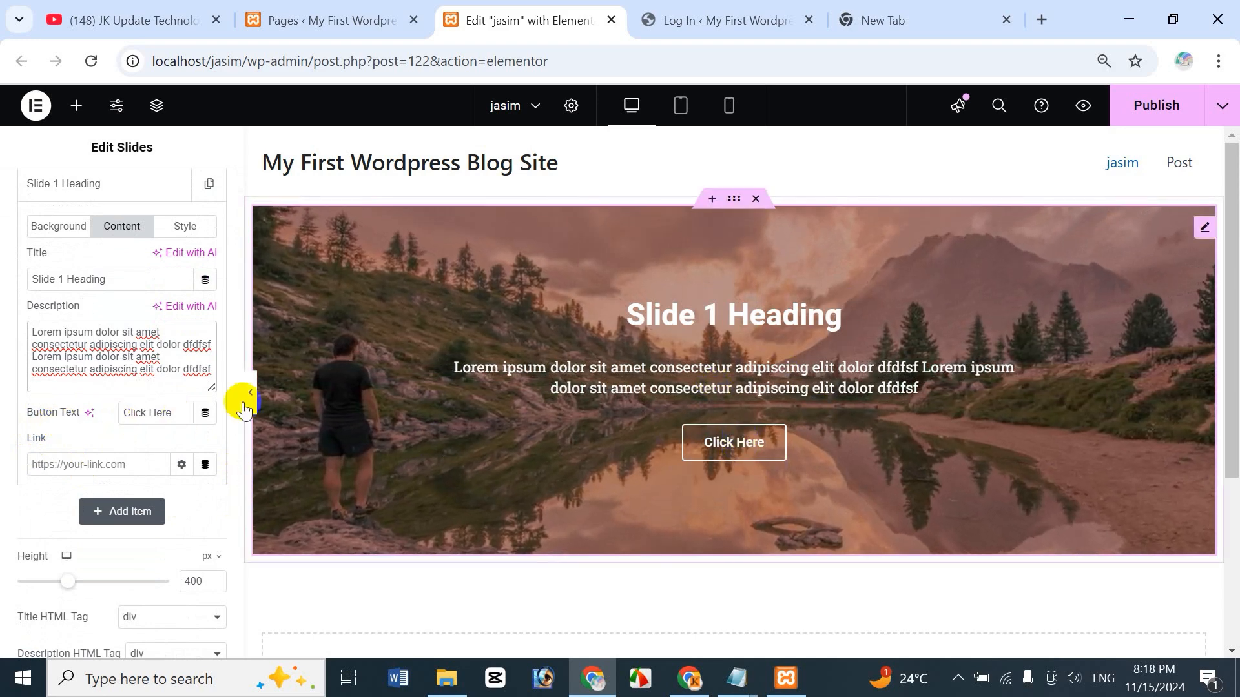
left_click(154, 411)
double_click(161, 412)
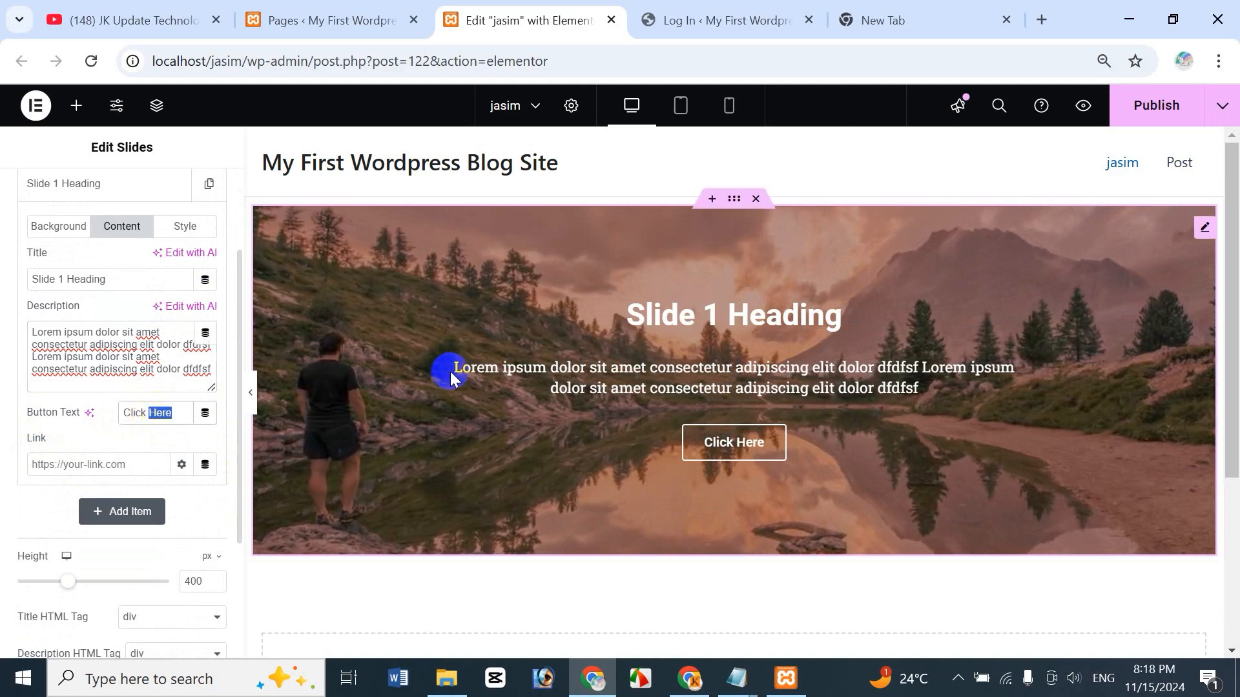
type("Now")
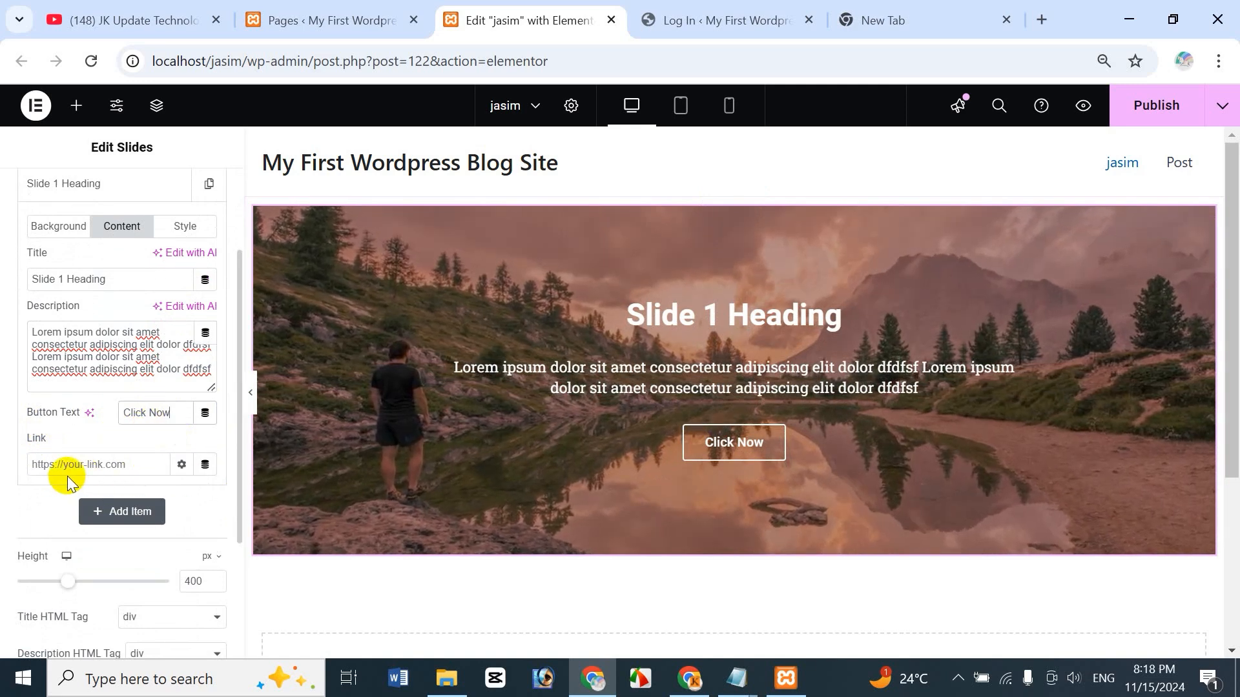
left_click(205, 465)
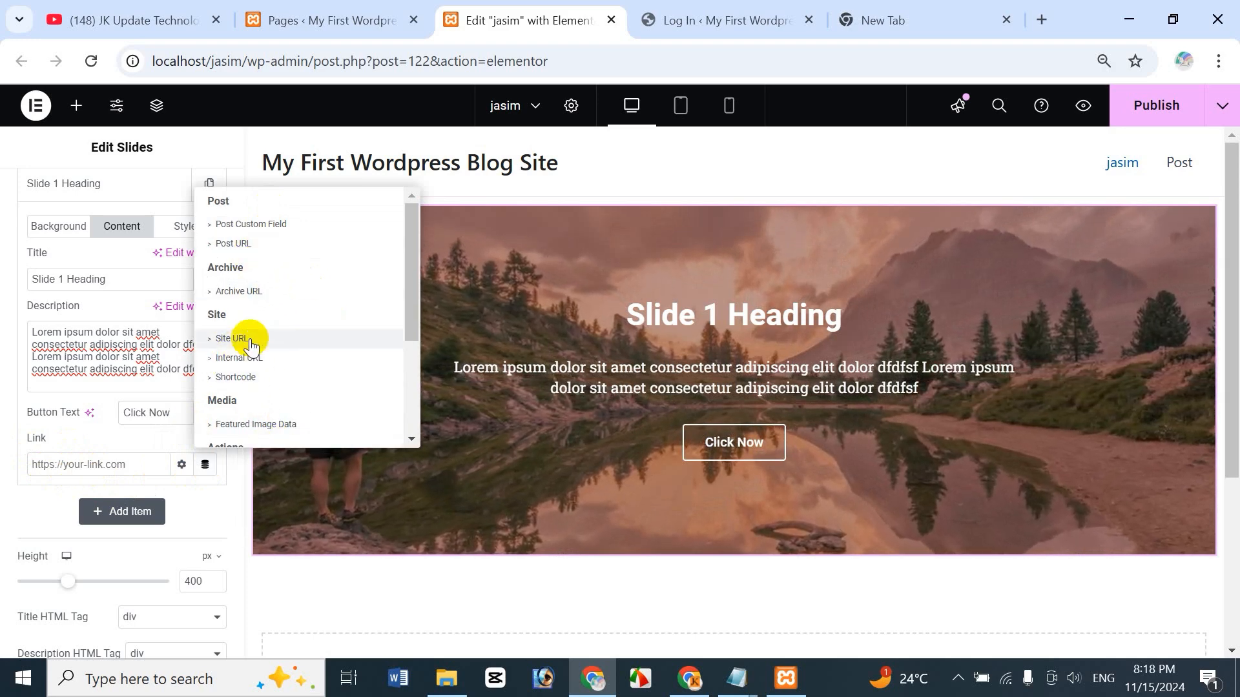
left_click(54, 466)
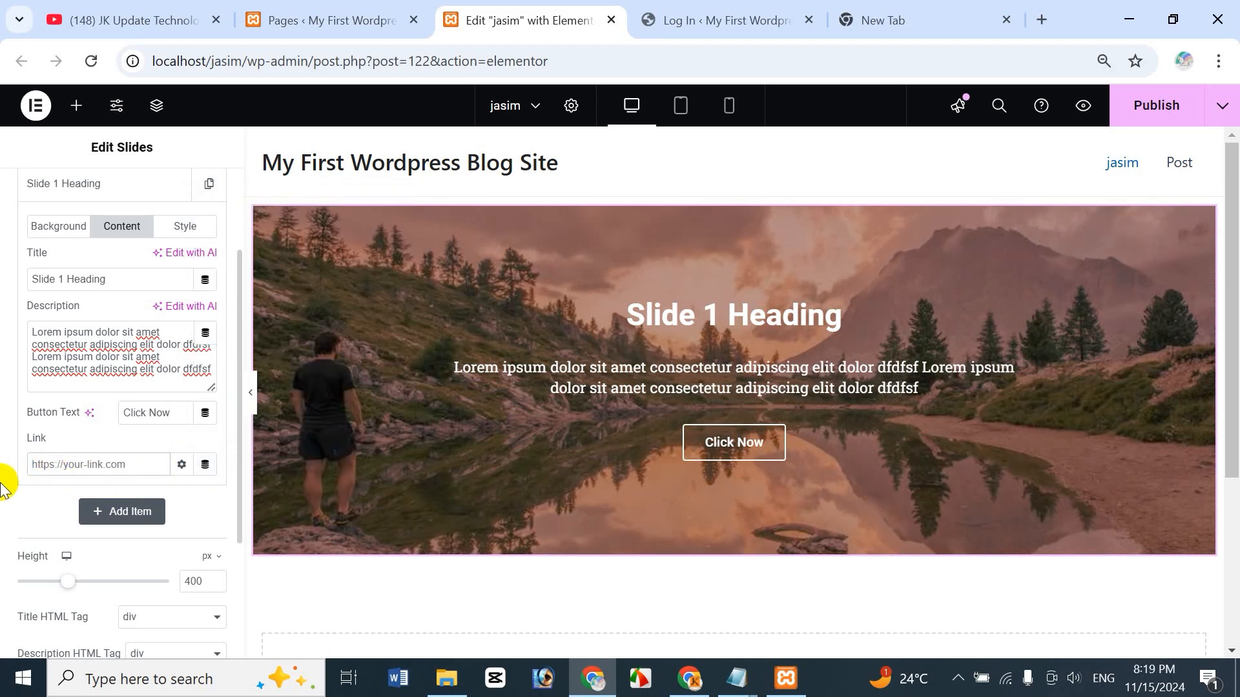
type("www")
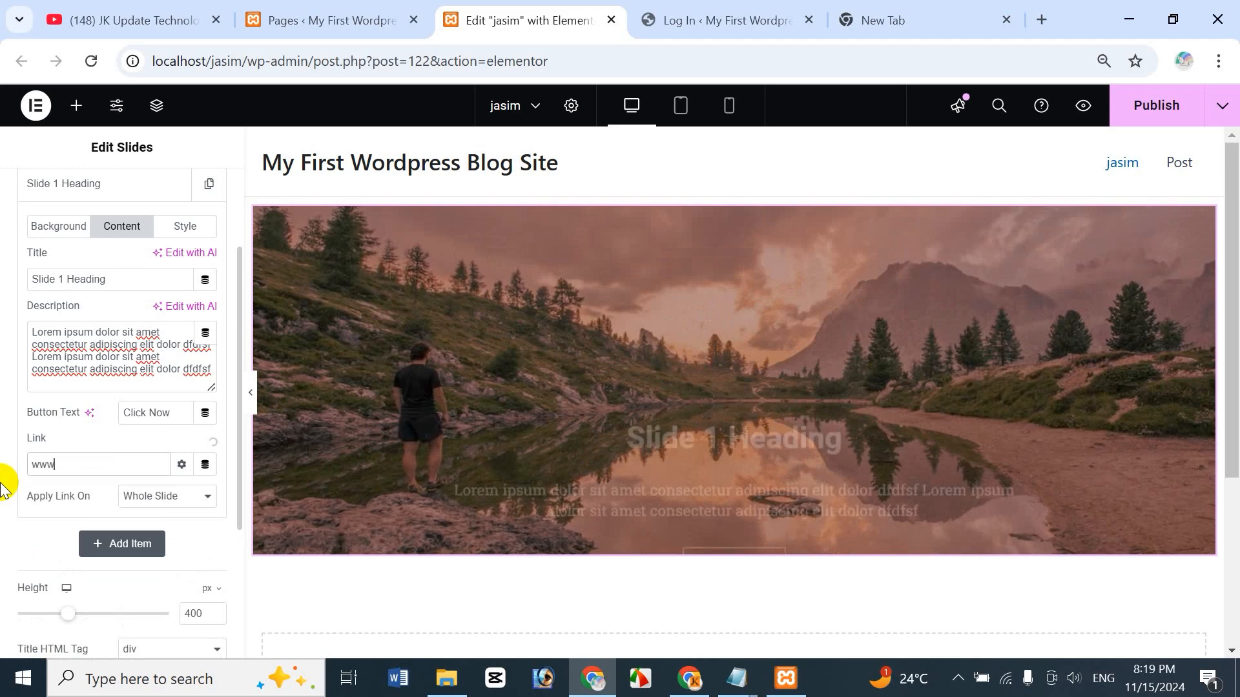
type(".jasimon")
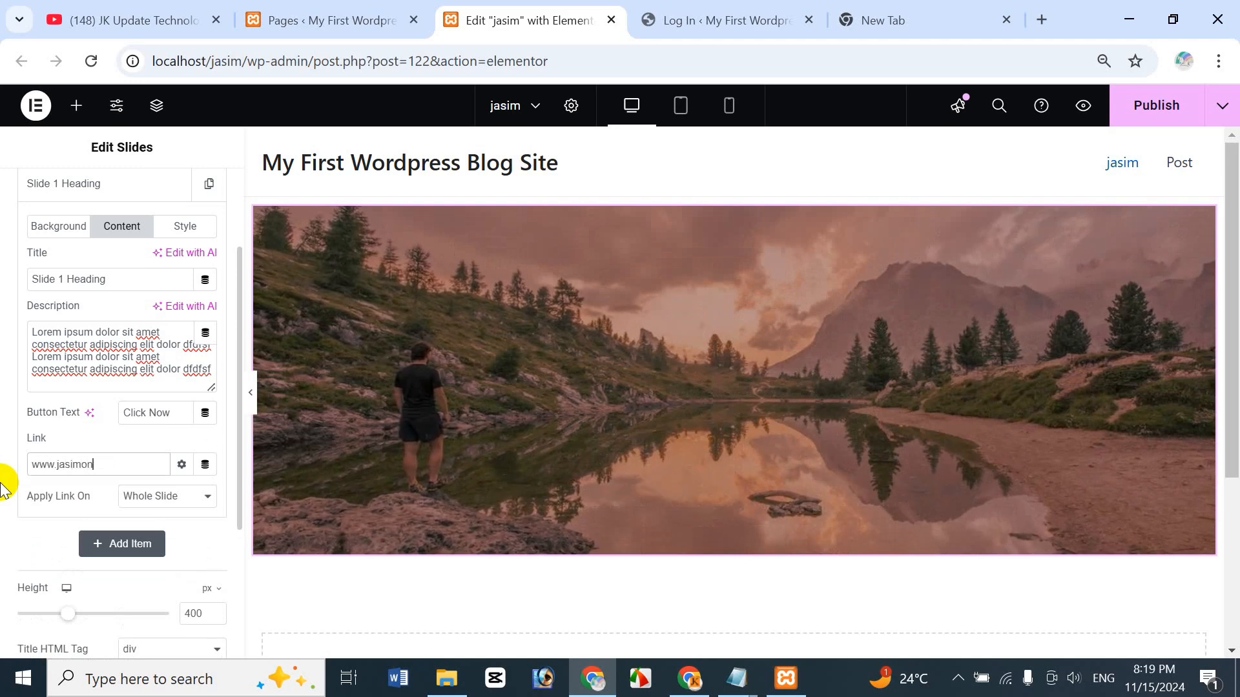
type("line.com")
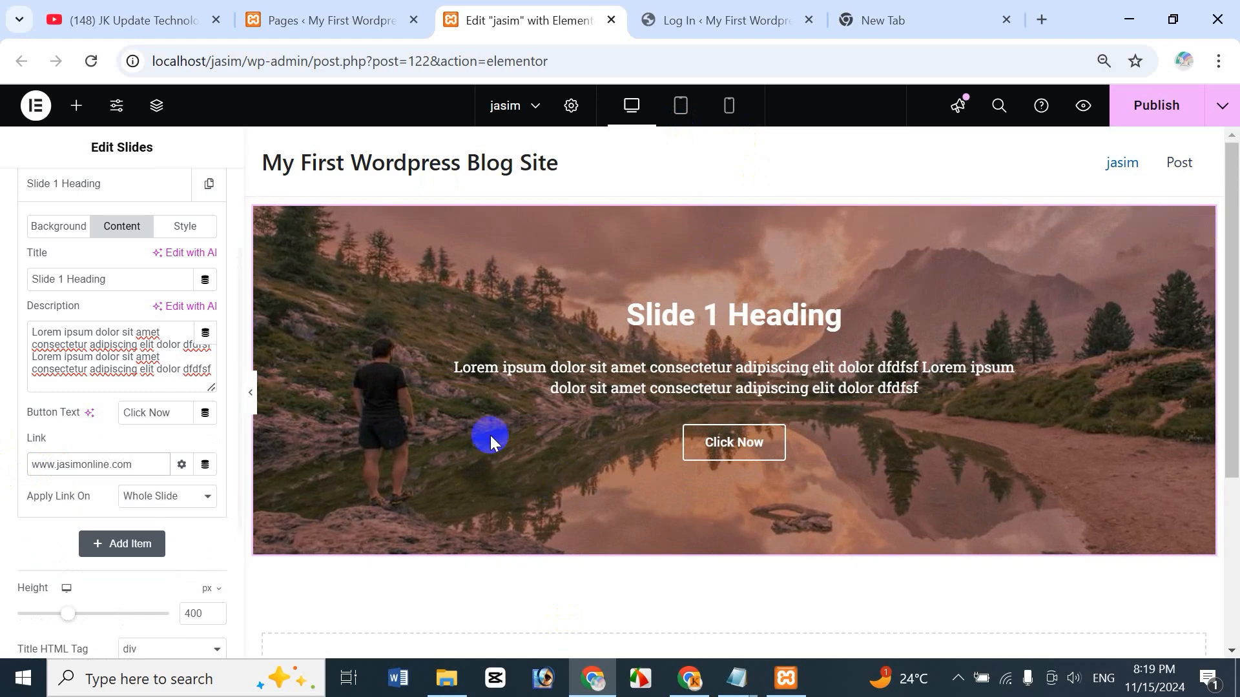
- Set the slide's link to open in a new window and close the link options
left_click(181, 465)
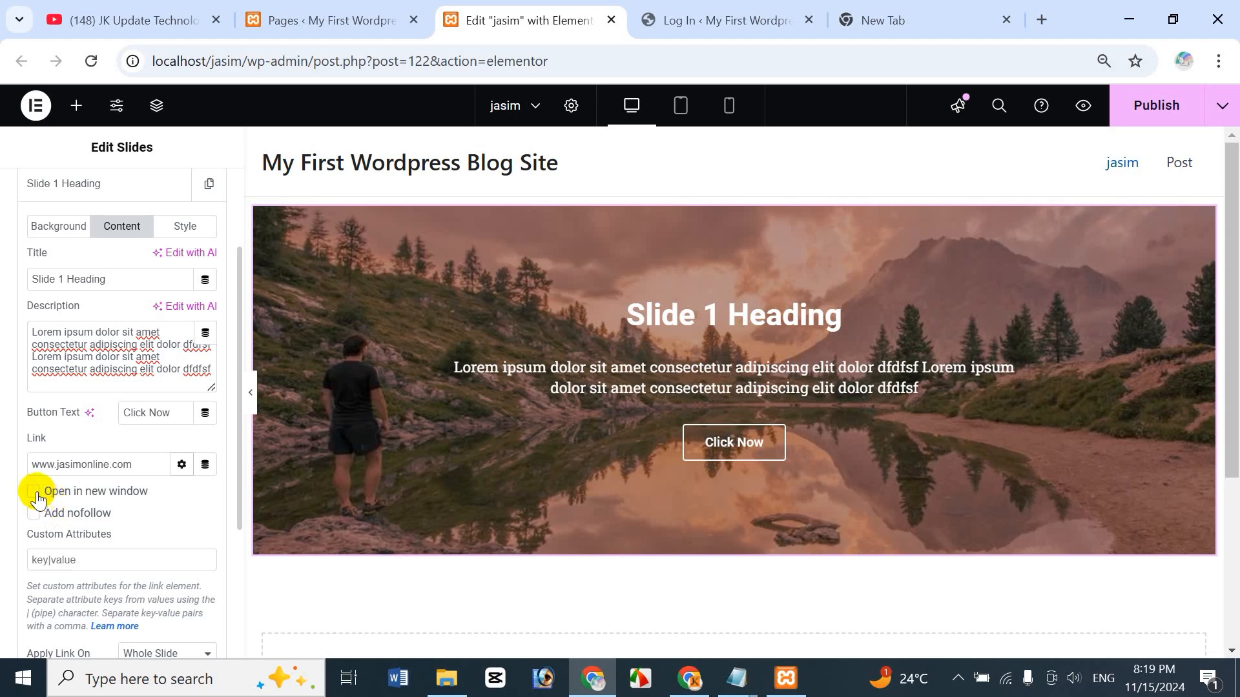
left_click(36, 494)
left_click(181, 465)
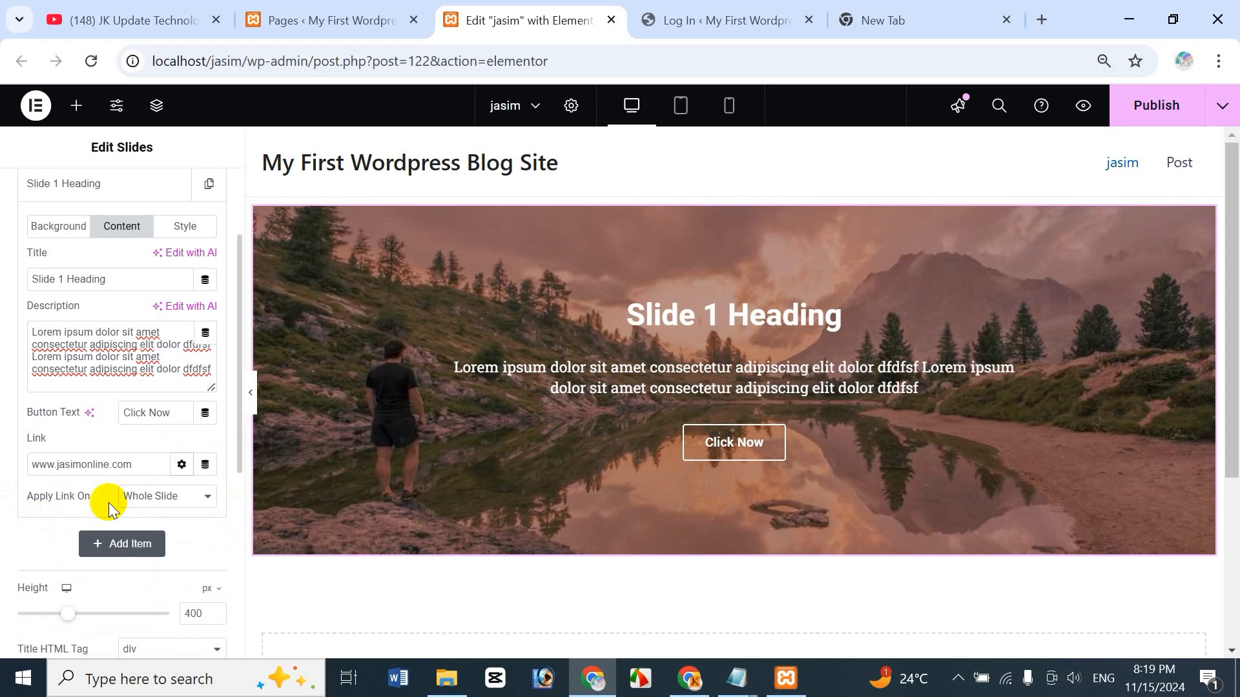
- Review the Apply Link On choices and keep the slide's link applied to Whole Slide
left_click(177, 497)
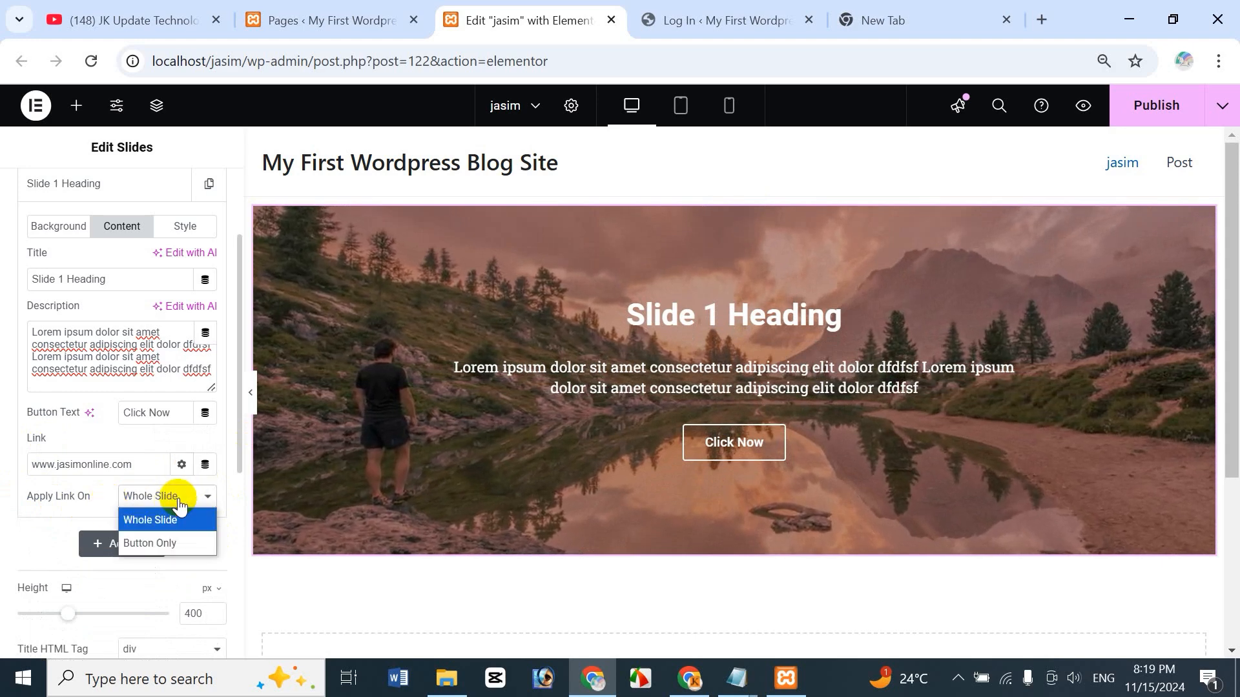
left_click(166, 521)
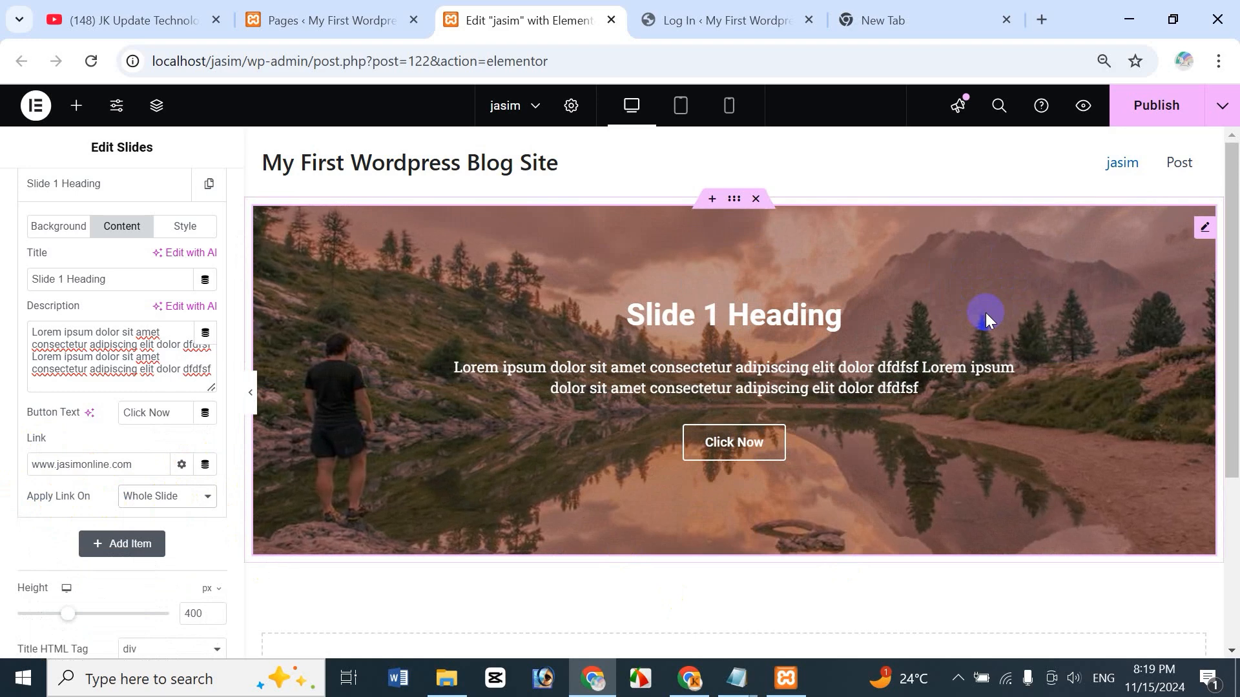
left_click(186, 505)
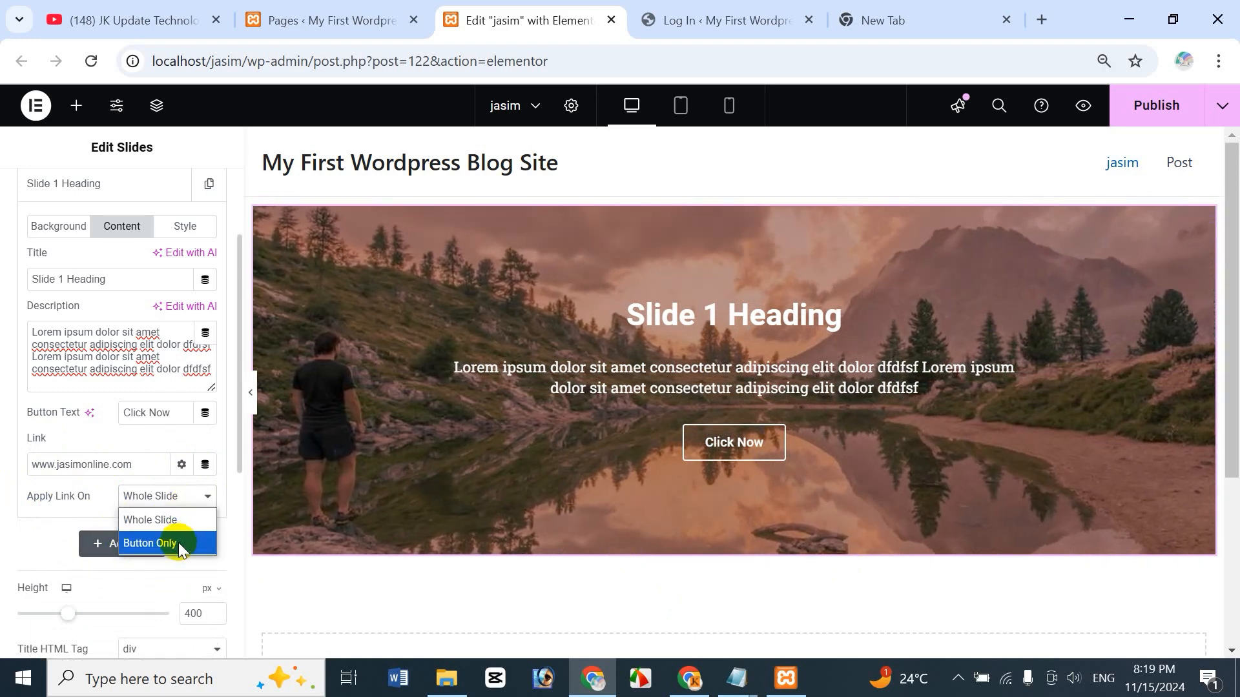
left_click(182, 519)
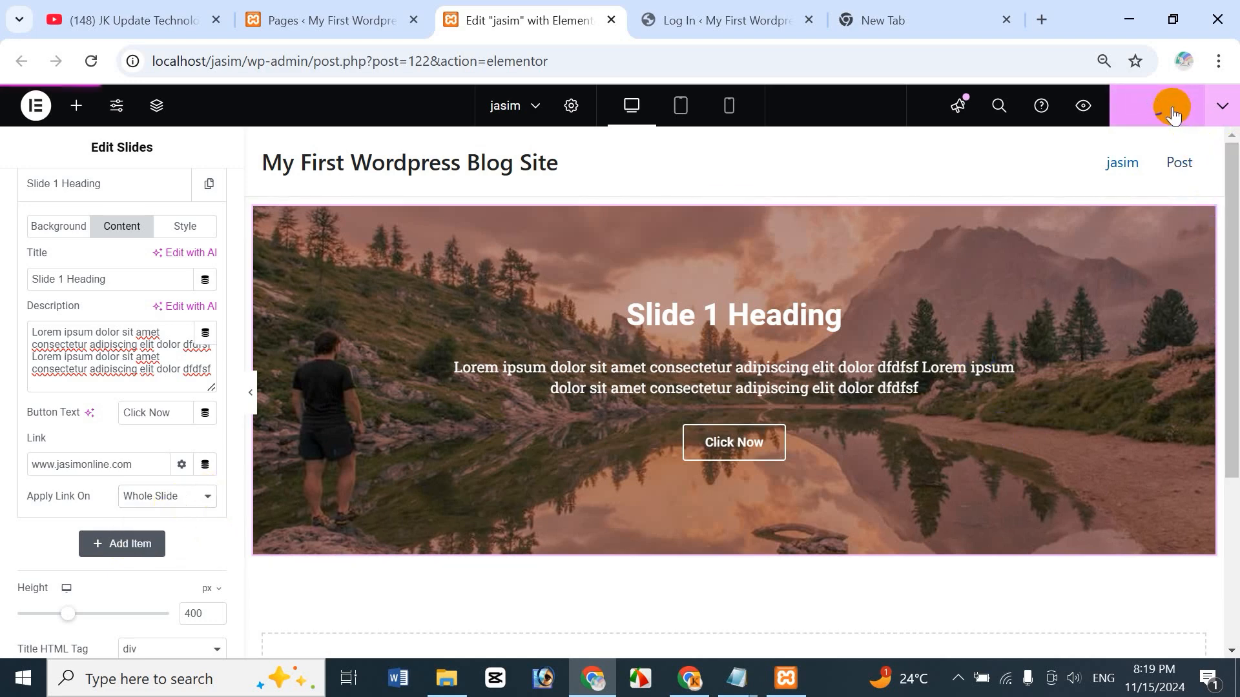
- View the published page, close the unused browser tabs, and test the whole-slide link from the slide's background
left_click(1222, 105)
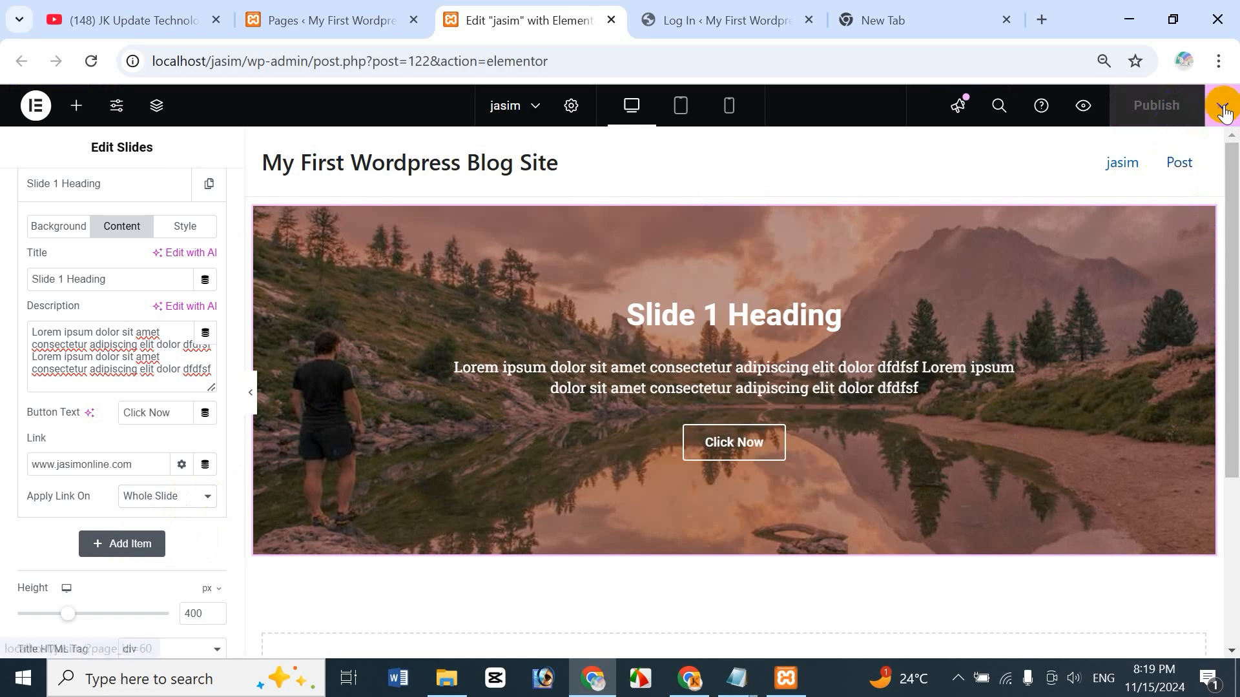
left_click(1168, 252)
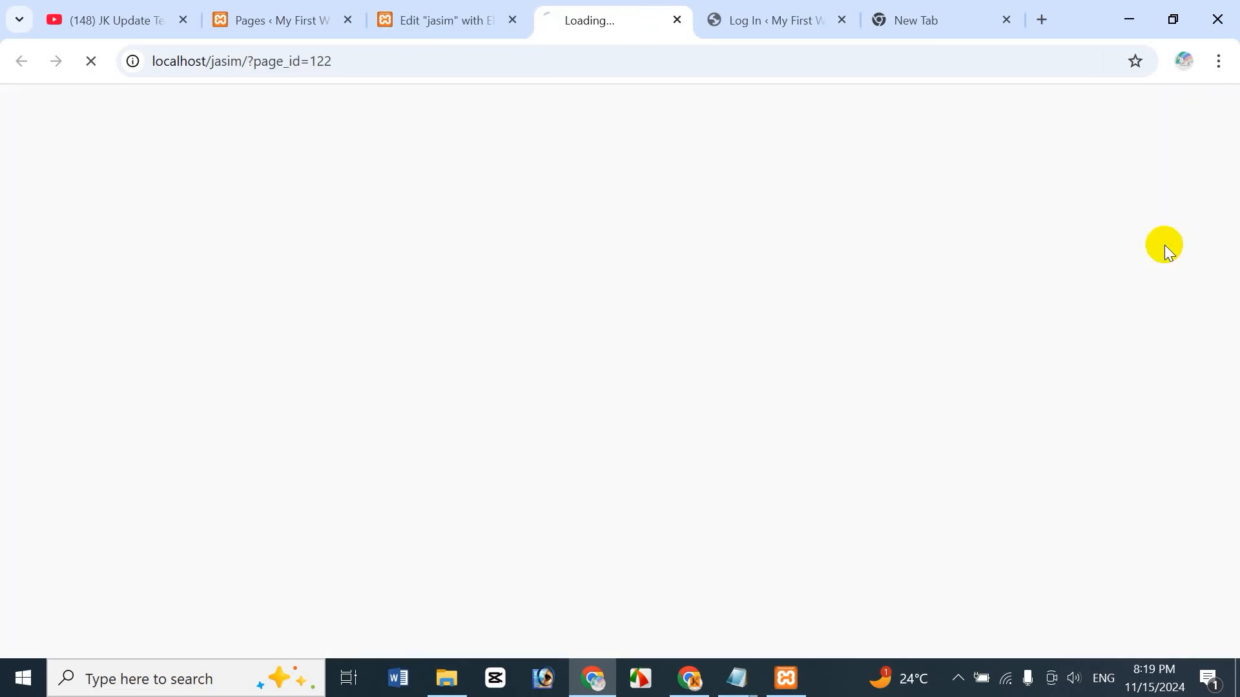
left_click(841, 20)
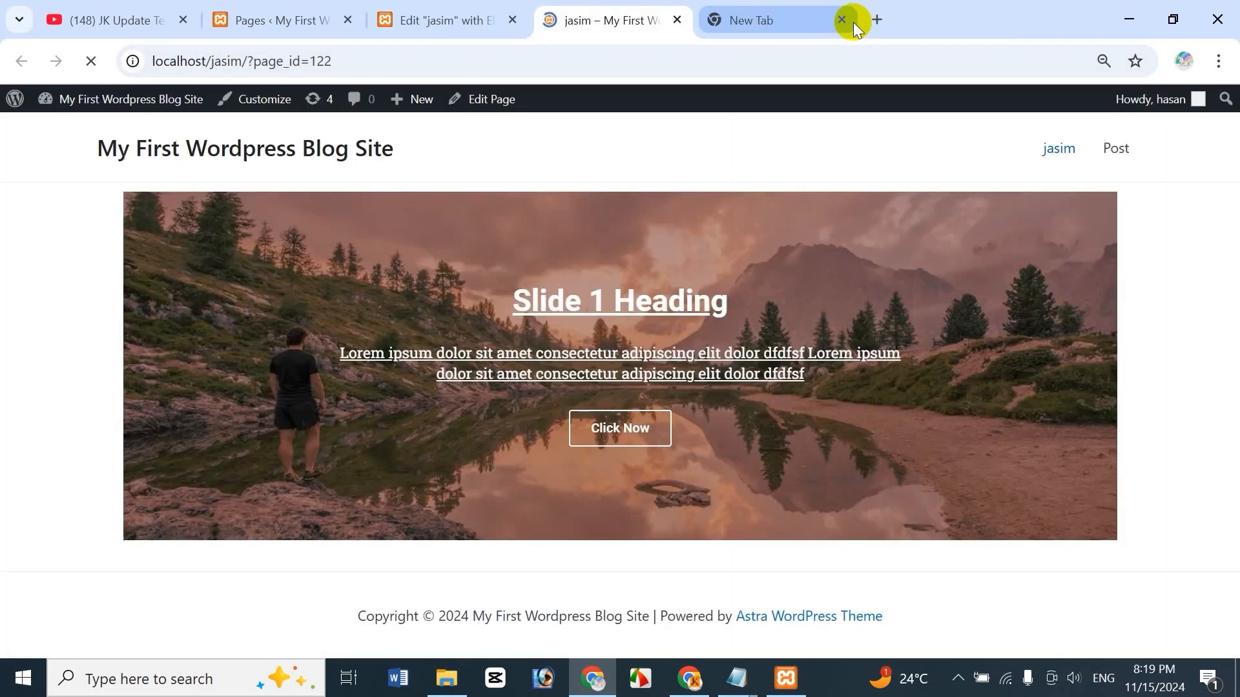
left_click(841, 20)
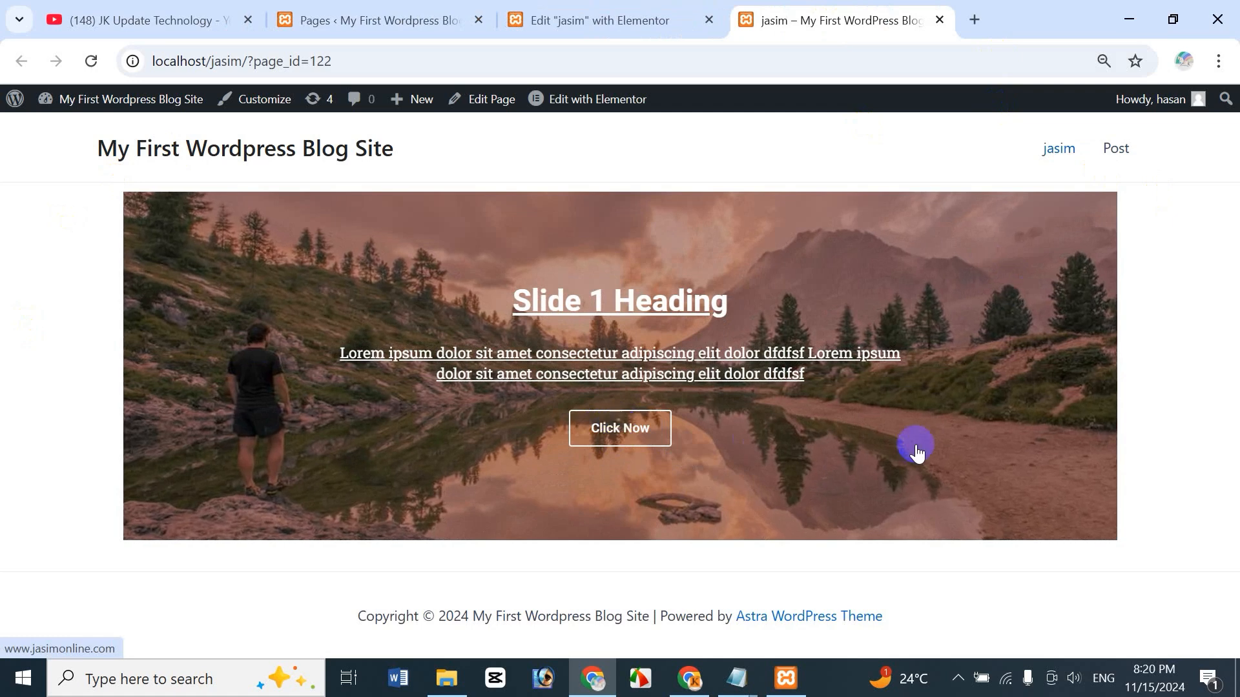
left_click(974, 252)
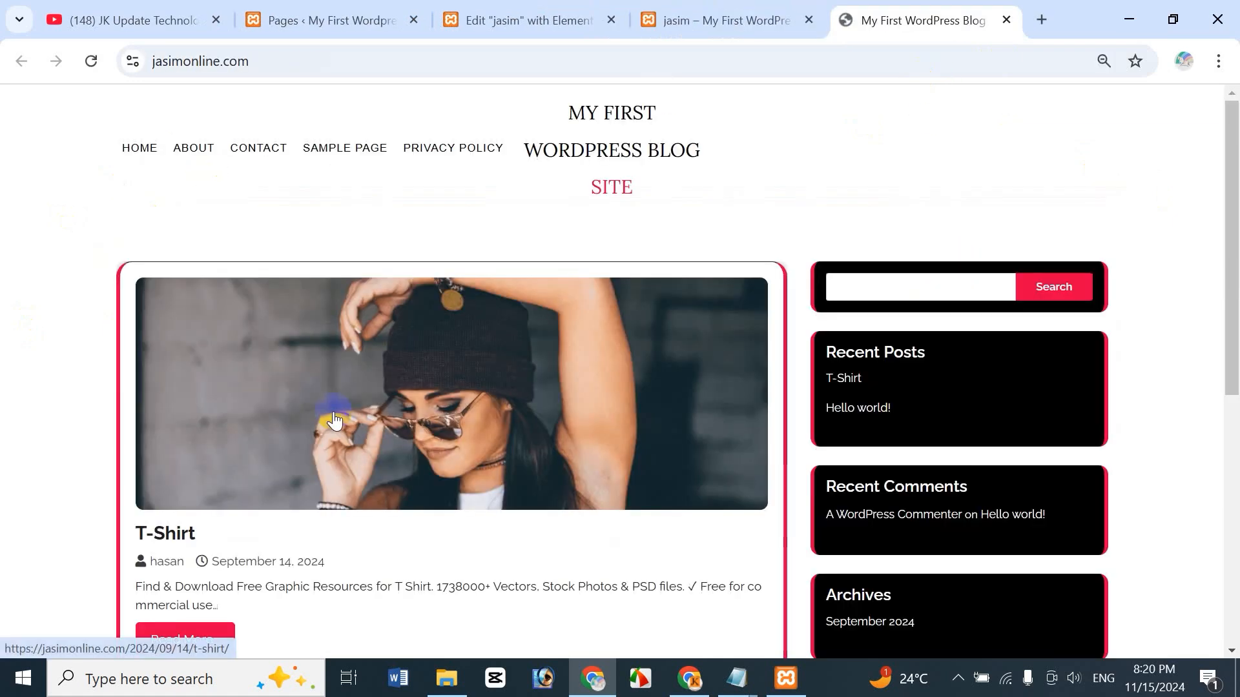
left_click(998, 26)
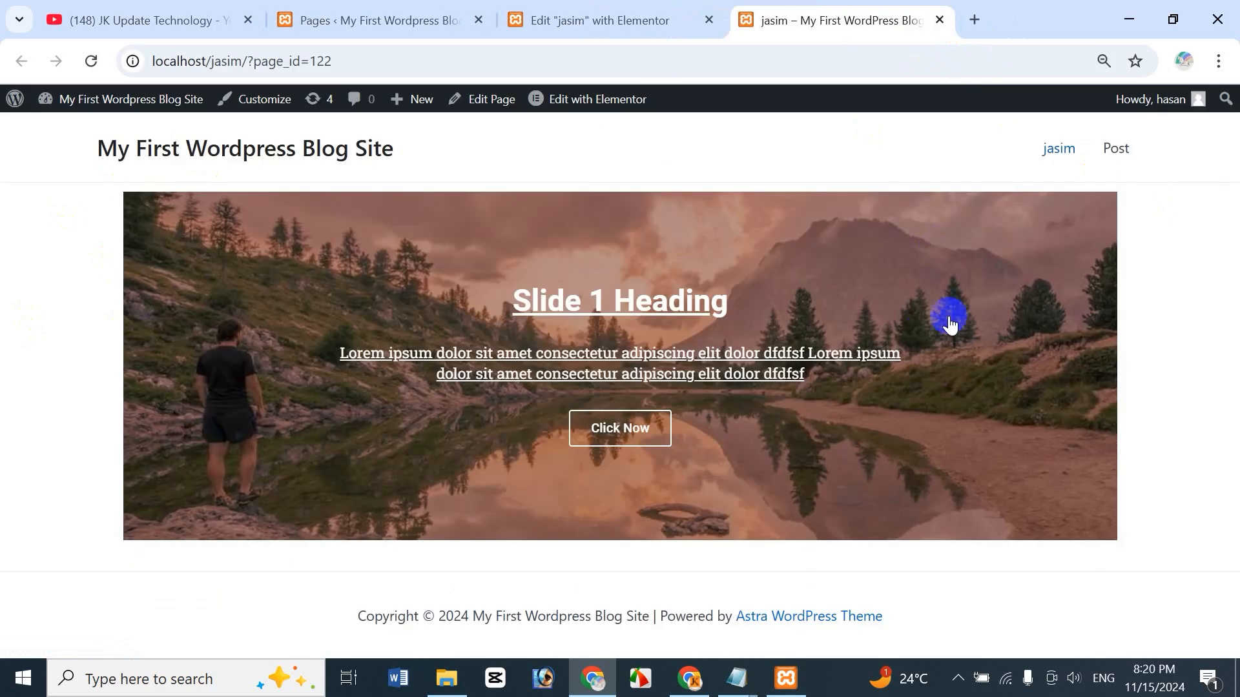
- Return to the page editor, apply the slide's link to Button Only, and publish the page
left_click(626, 26)
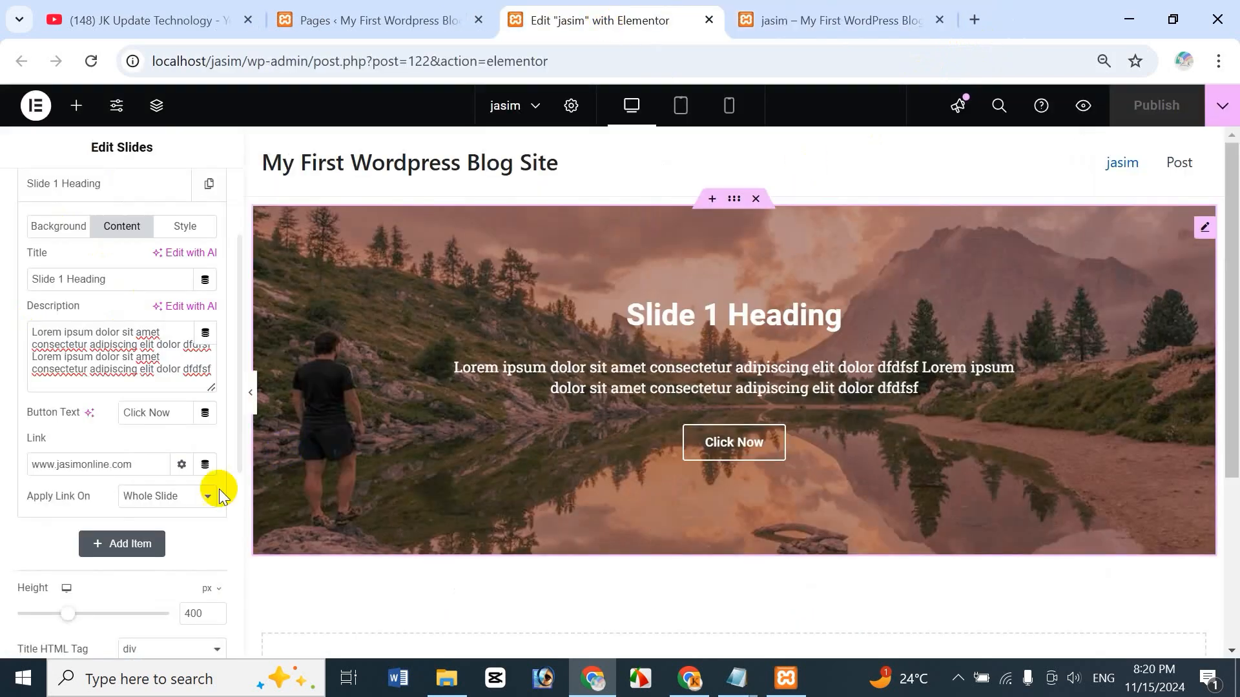
left_click(186, 504)
left_click(182, 542)
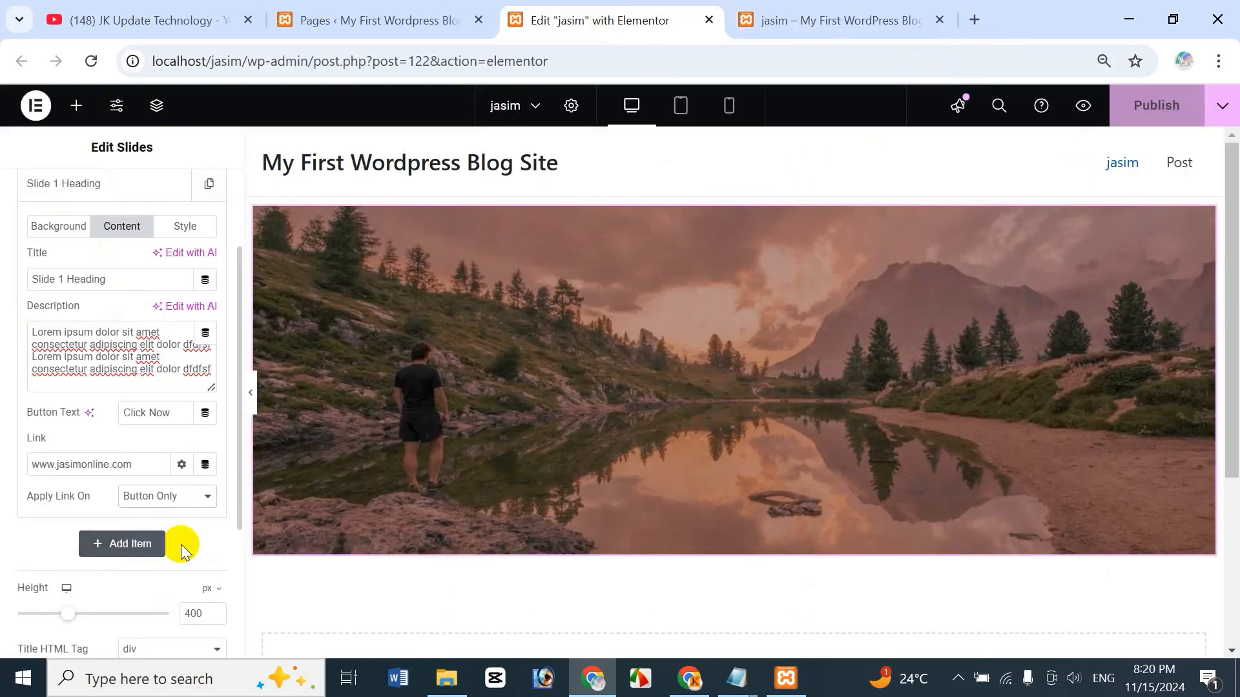
left_click(1153, 105)
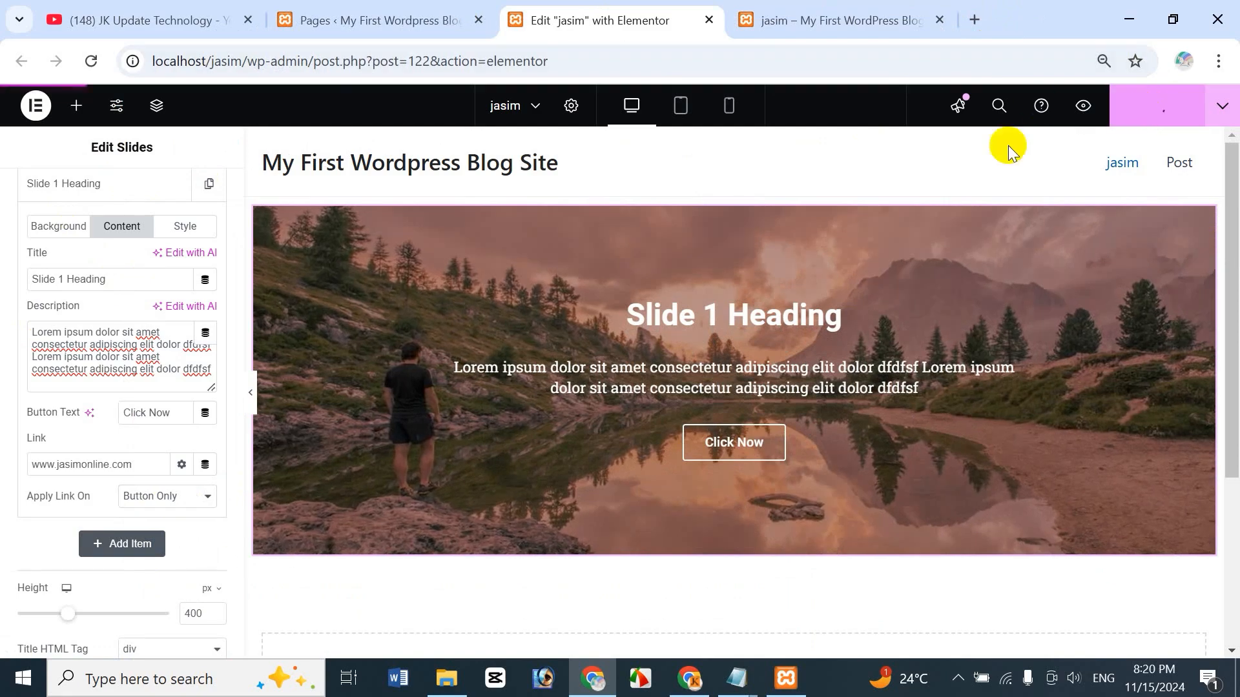
- Test the Click Now button's link on the live page and close the website it opens
left_click(848, 18)
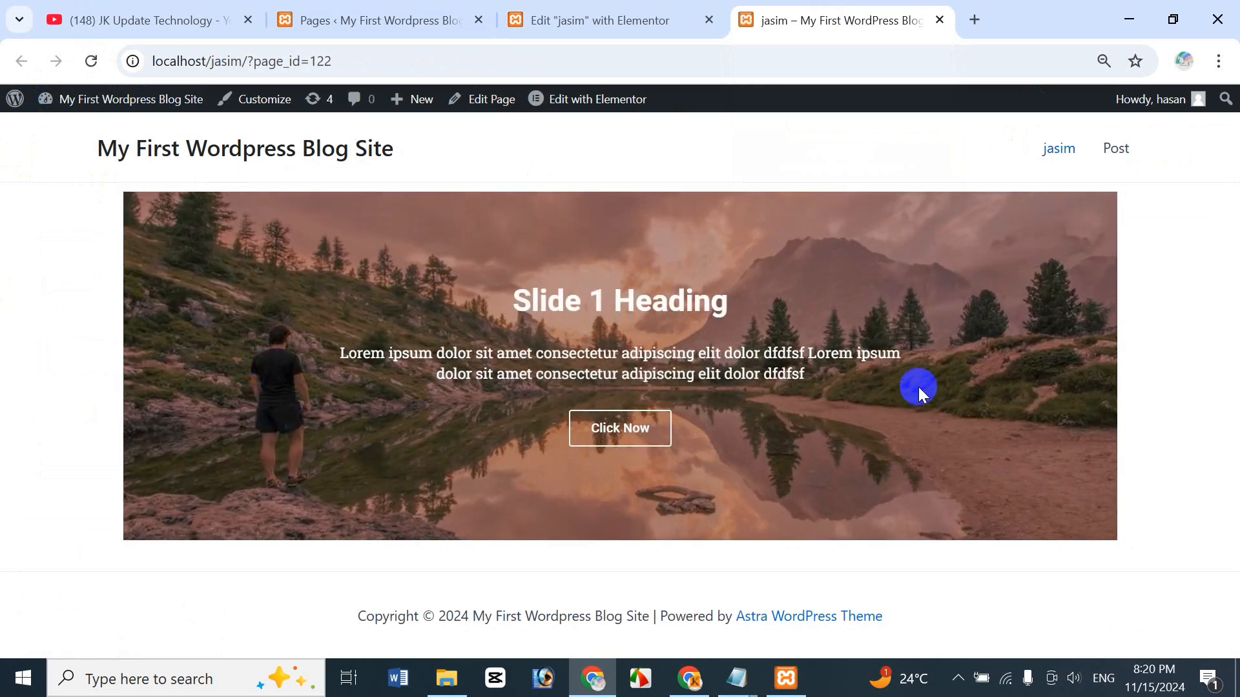
left_click(628, 443)
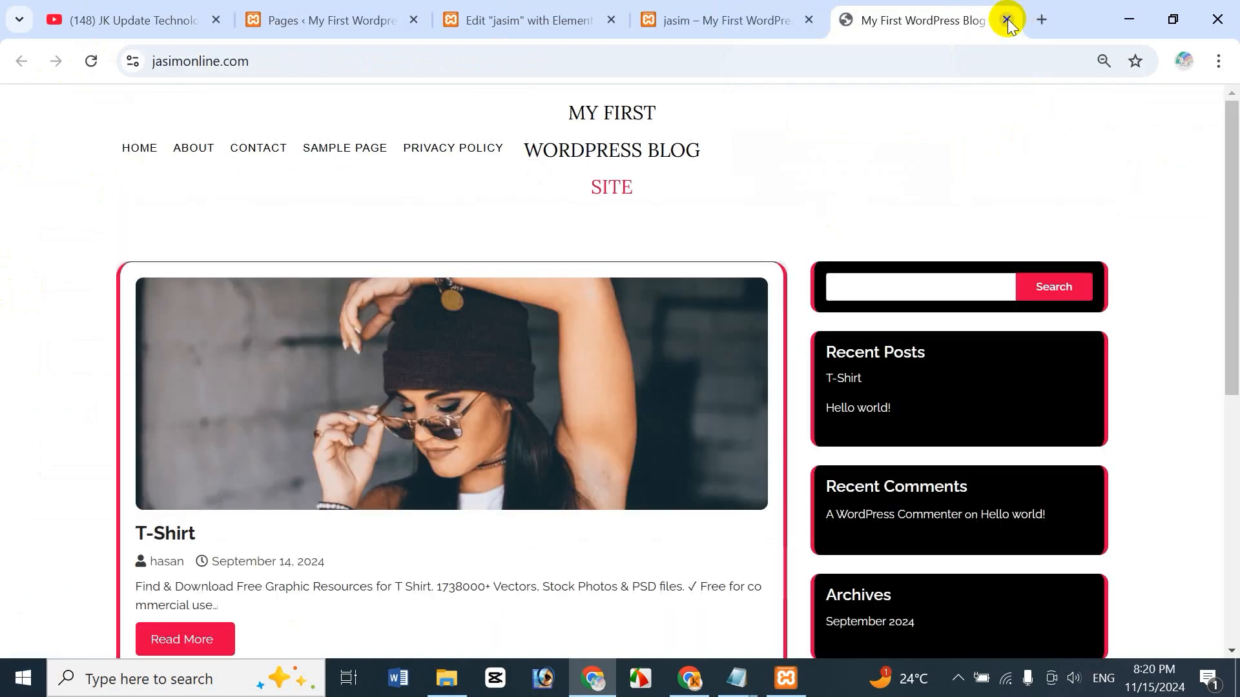
left_click(1008, 21)
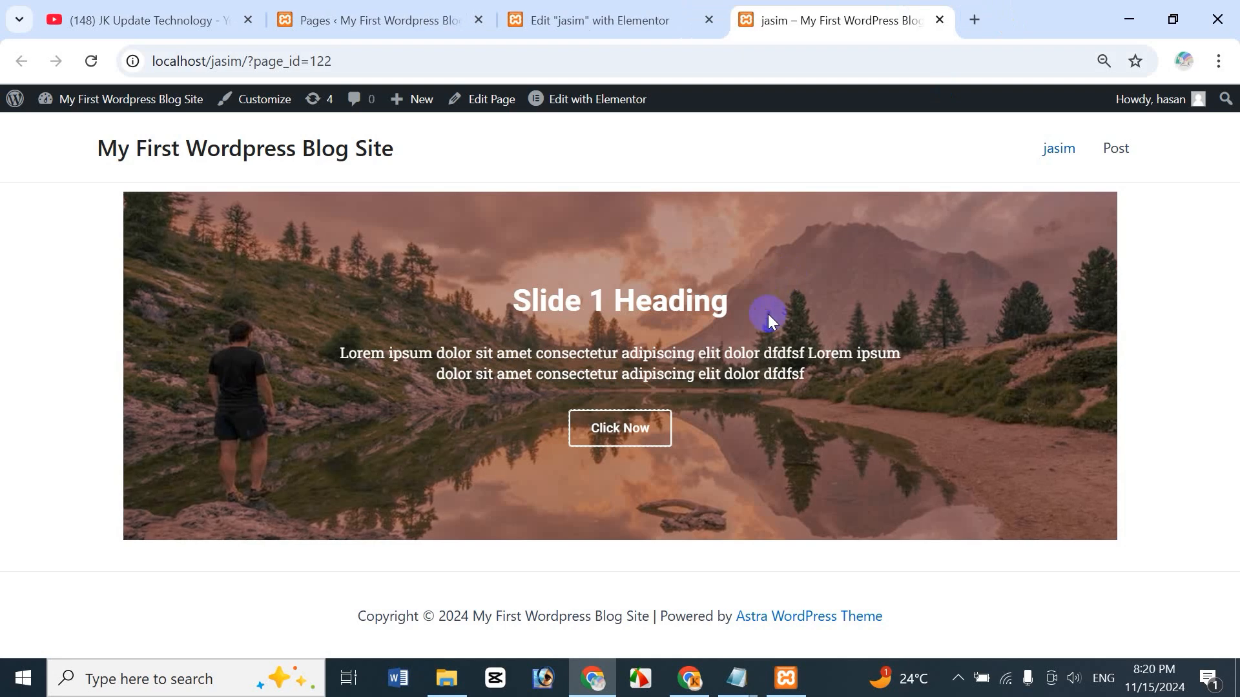
- Return to the page editor and enable Custom in the slide's own style settings
left_click(594, 21)
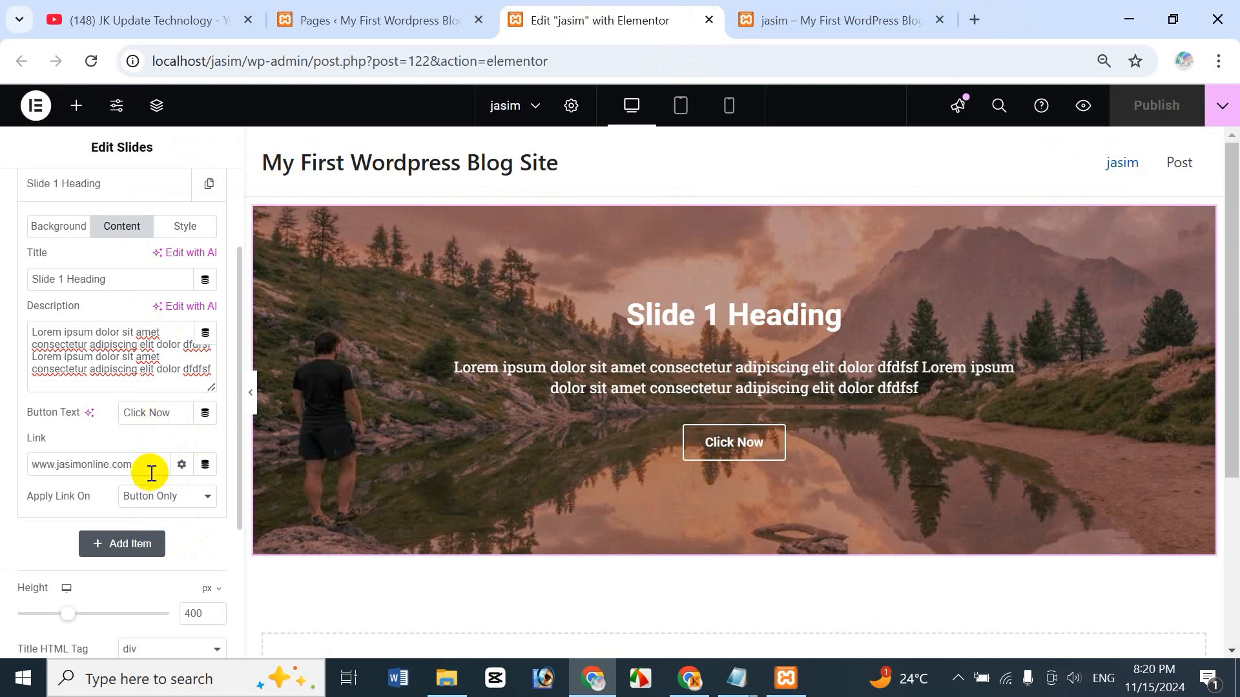
left_click(189, 229)
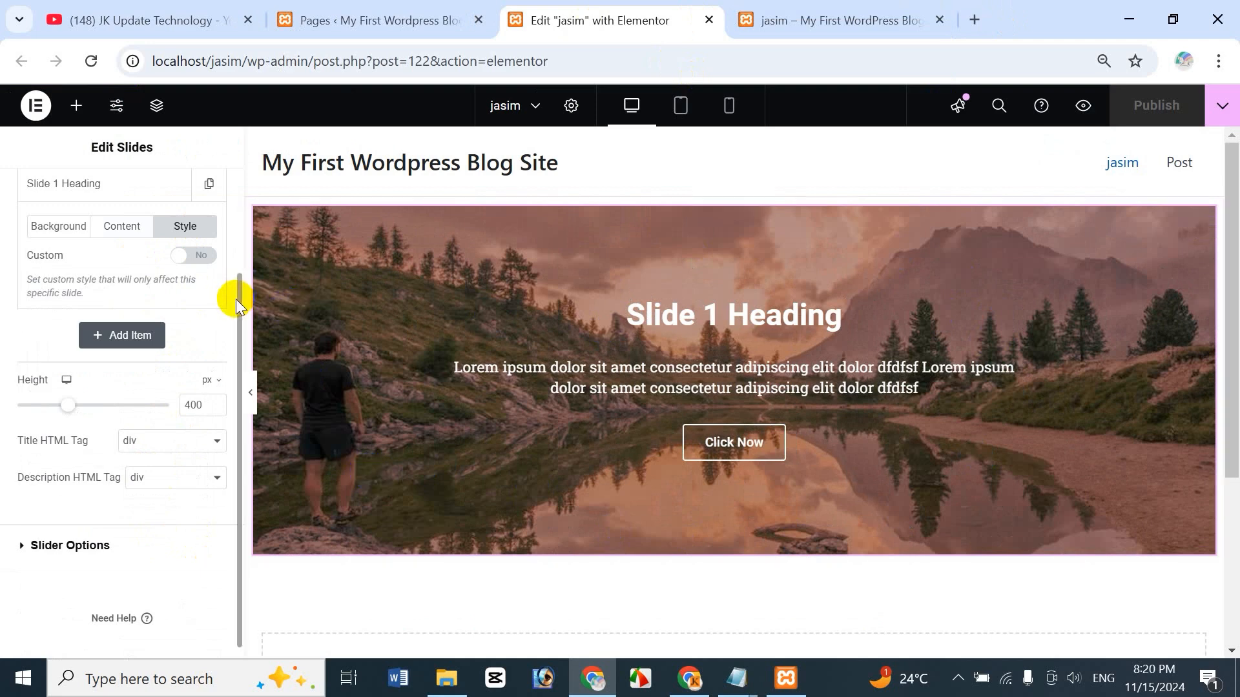
left_click_drag(237, 297, 239, 255)
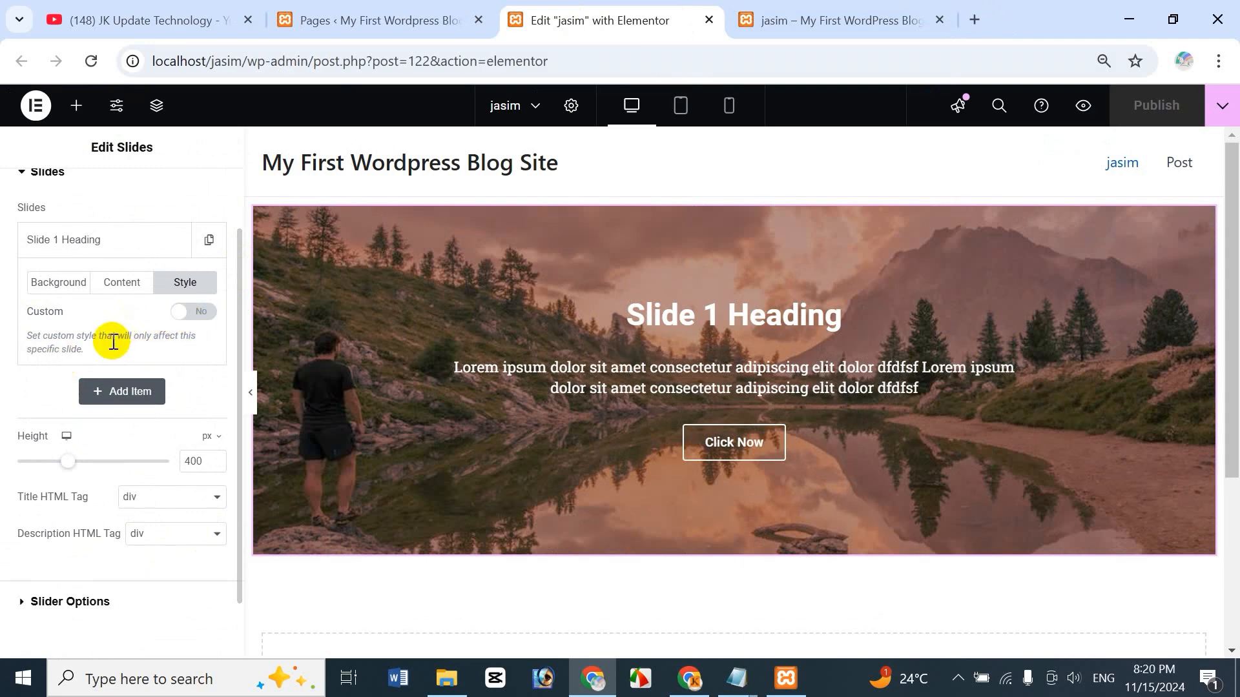
left_click(184, 316)
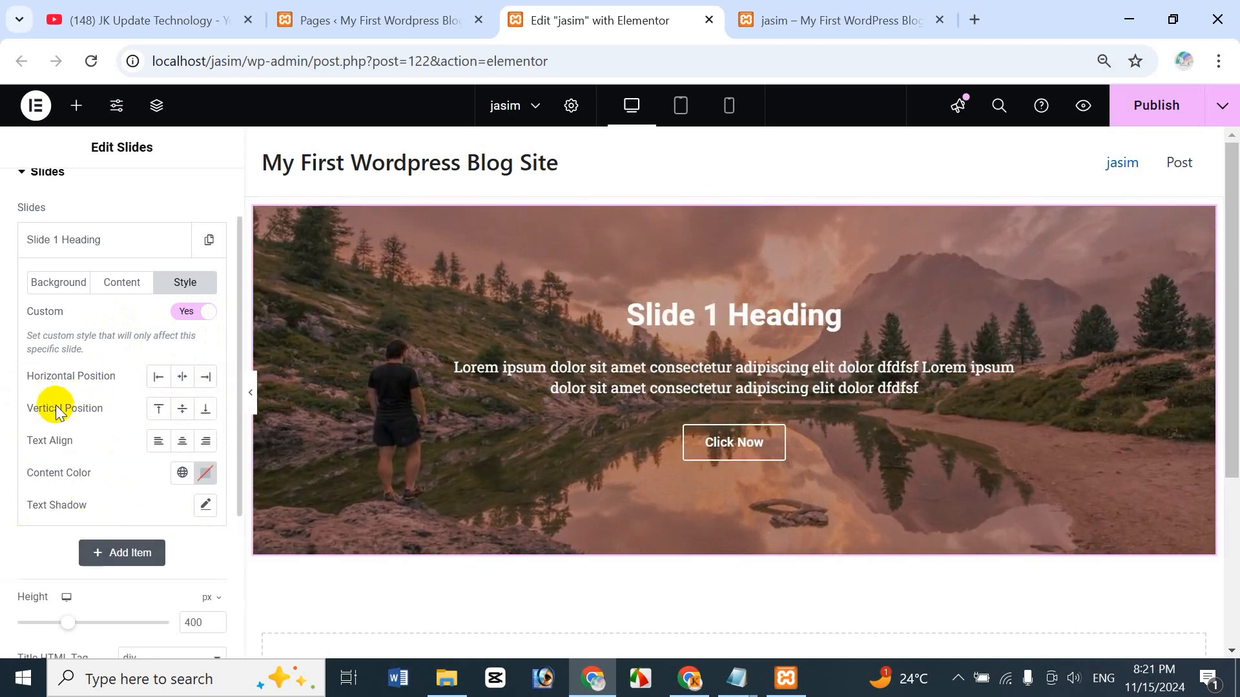
- View the widget's general Slides style settings for comparison, and return to the individual slide's custom style settings
scroll(241, 246, "up", 2)
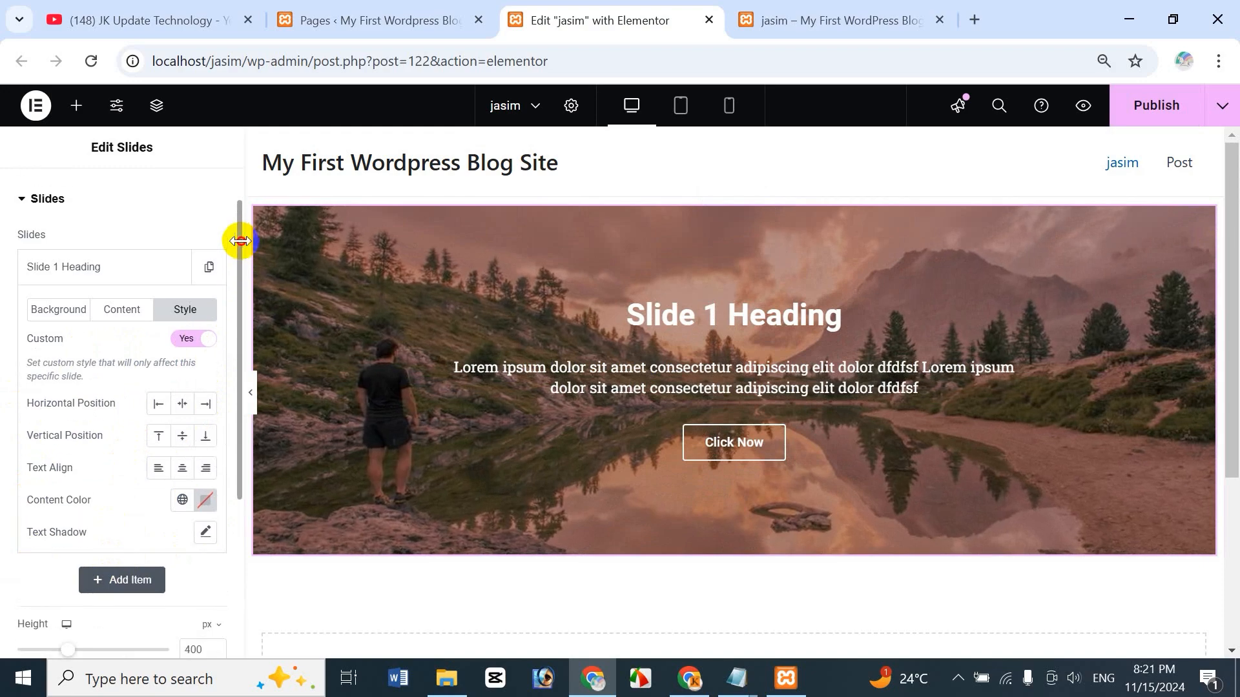
left_click(118, 193)
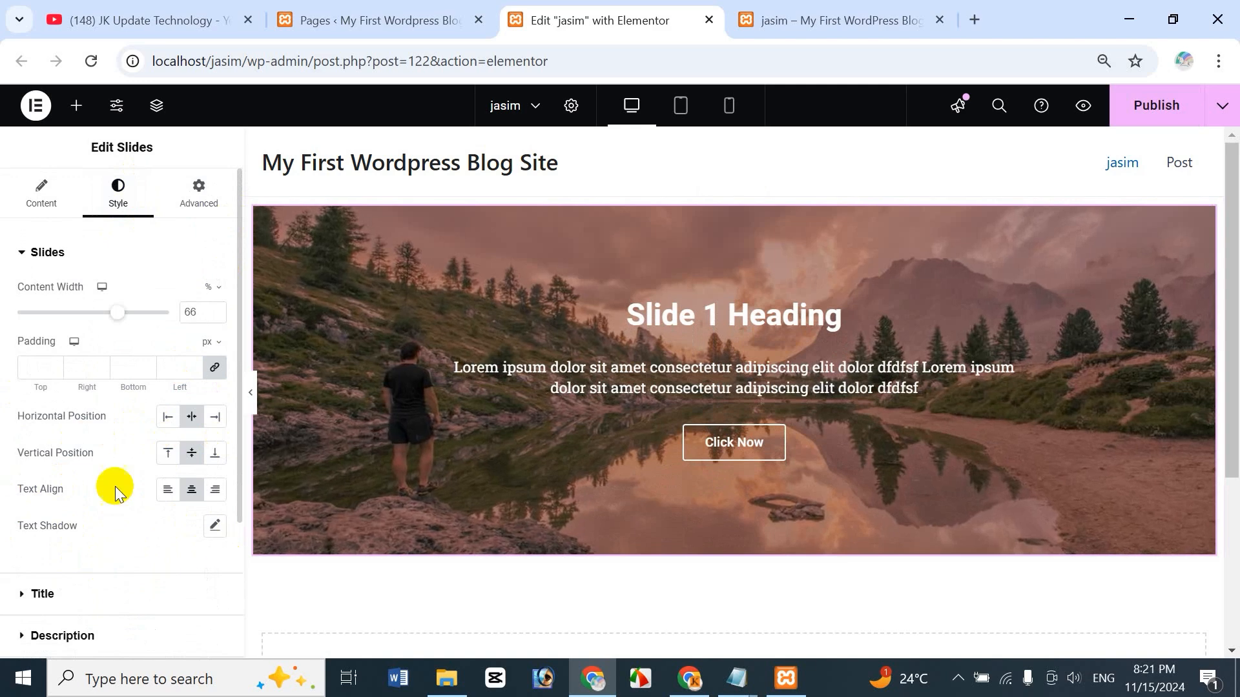
left_click(50, 209)
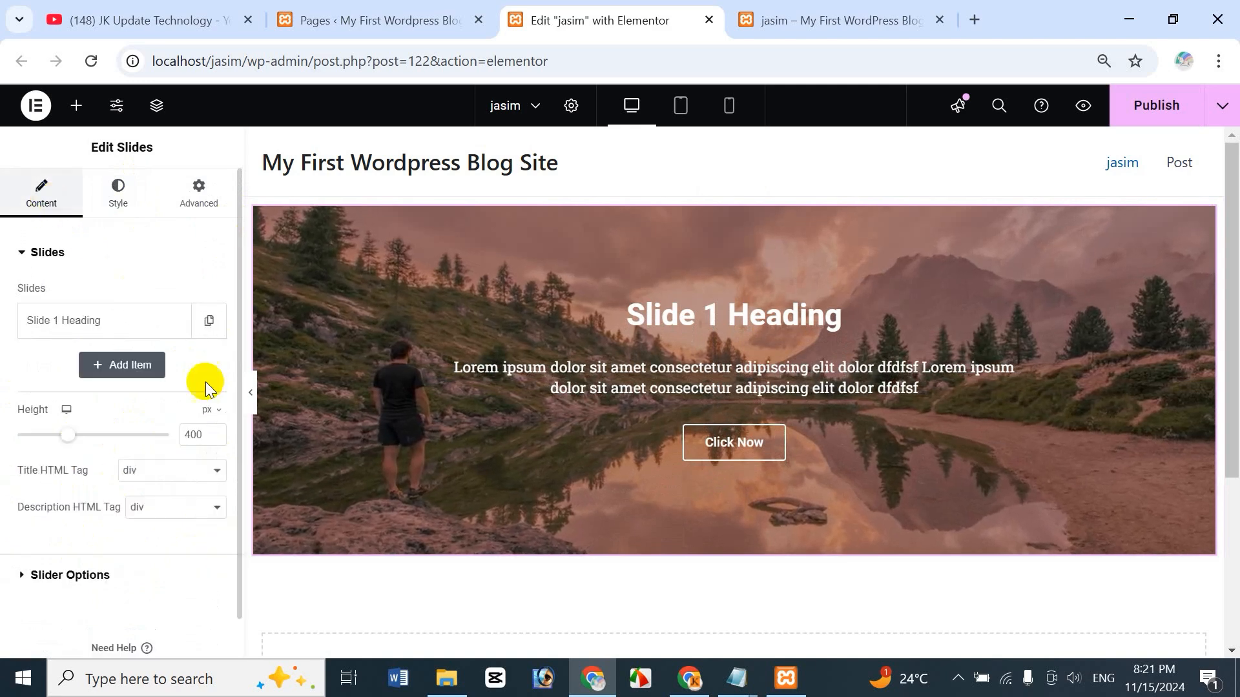
left_click(89, 329)
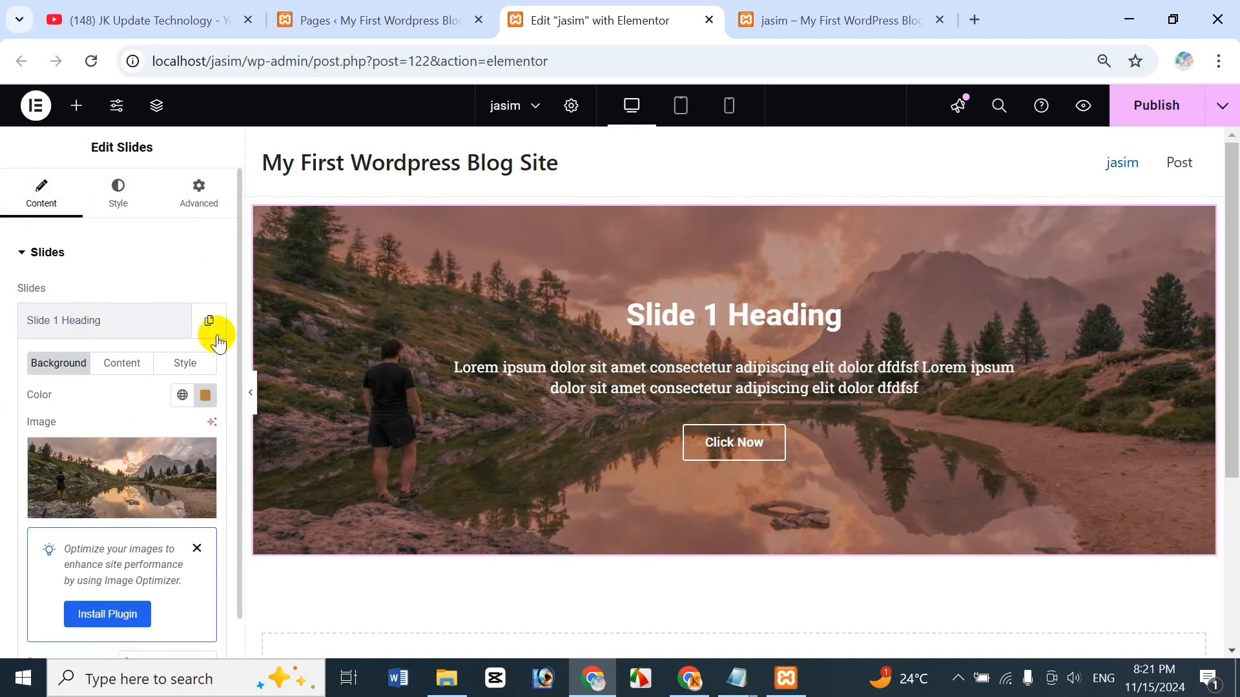
left_click(205, 373)
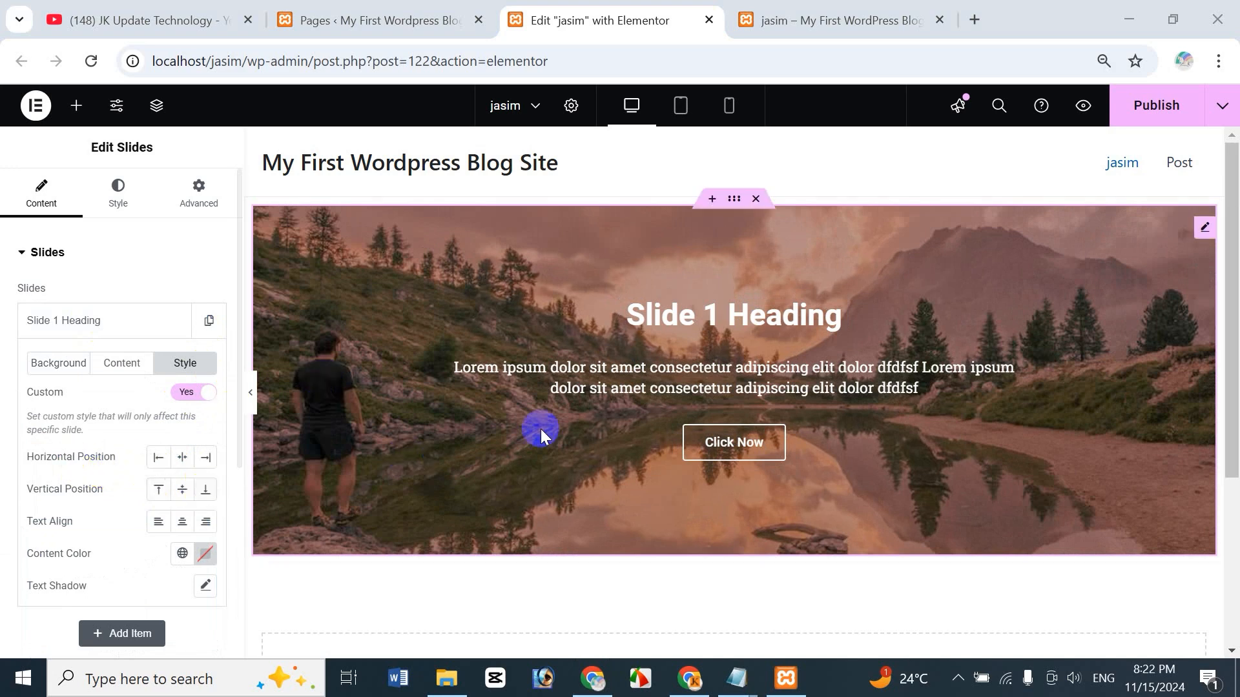
- Try left, right and top placement of the slide content, and set its horizontal position to Center and vertical position to Middle
left_click(158, 457)
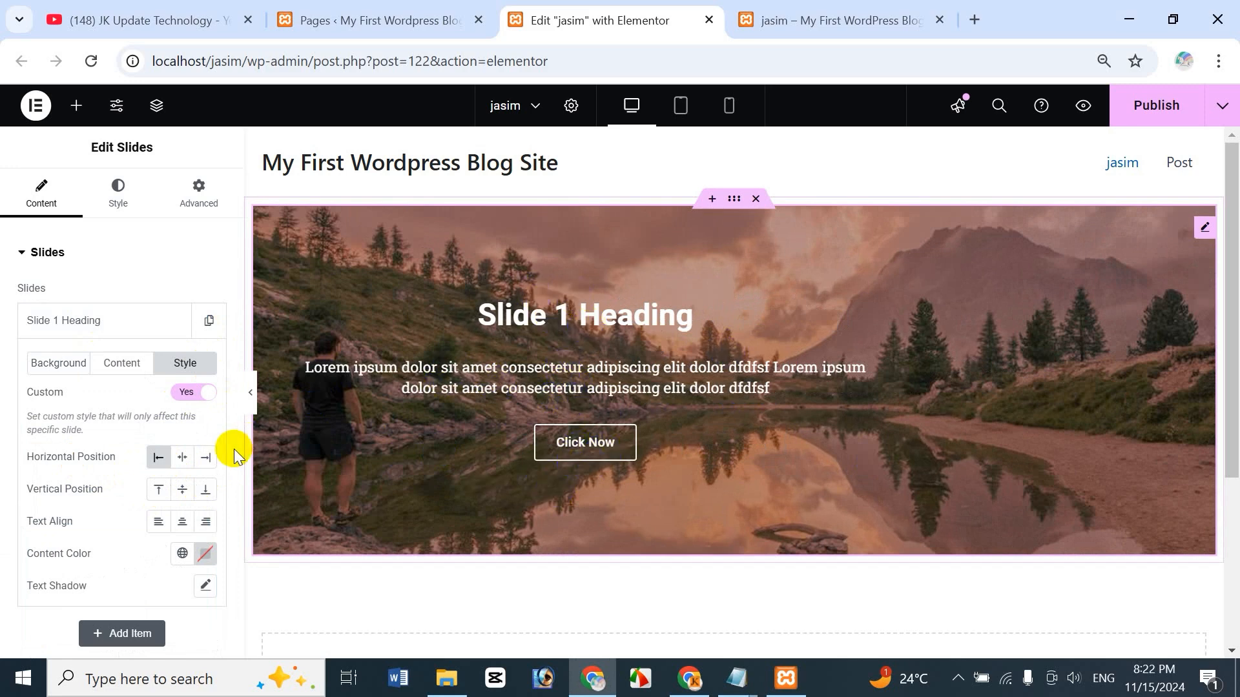
left_click(206, 460)
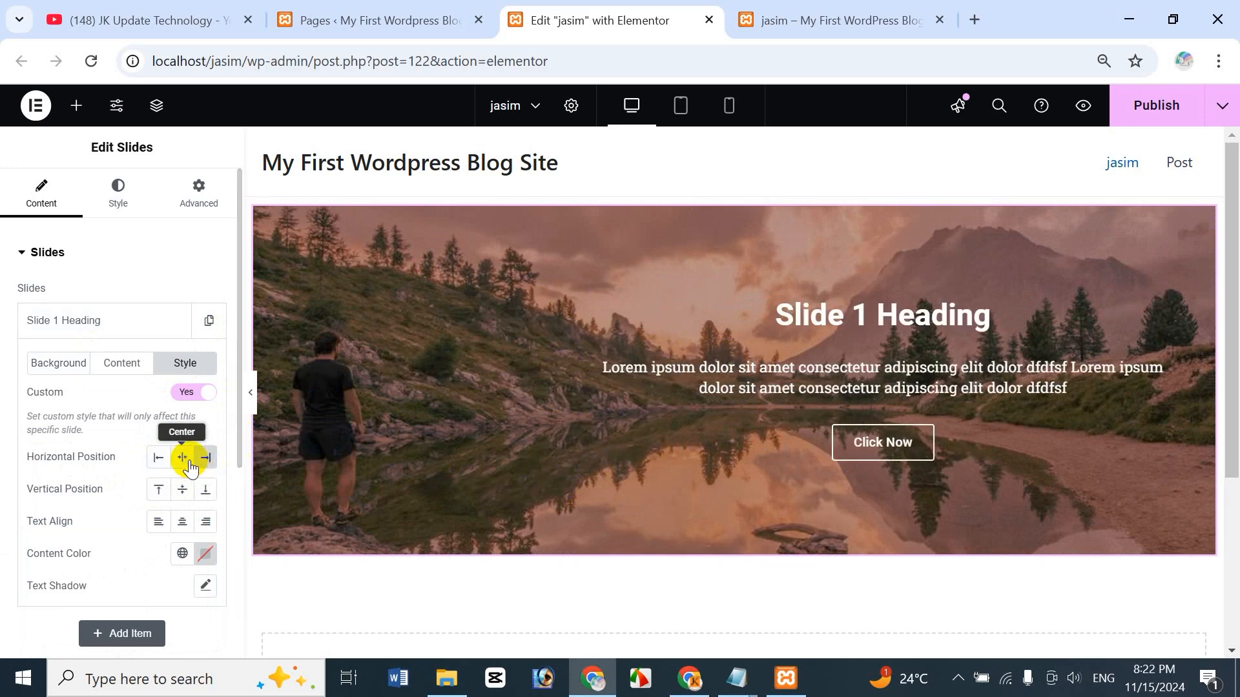
left_click(185, 463)
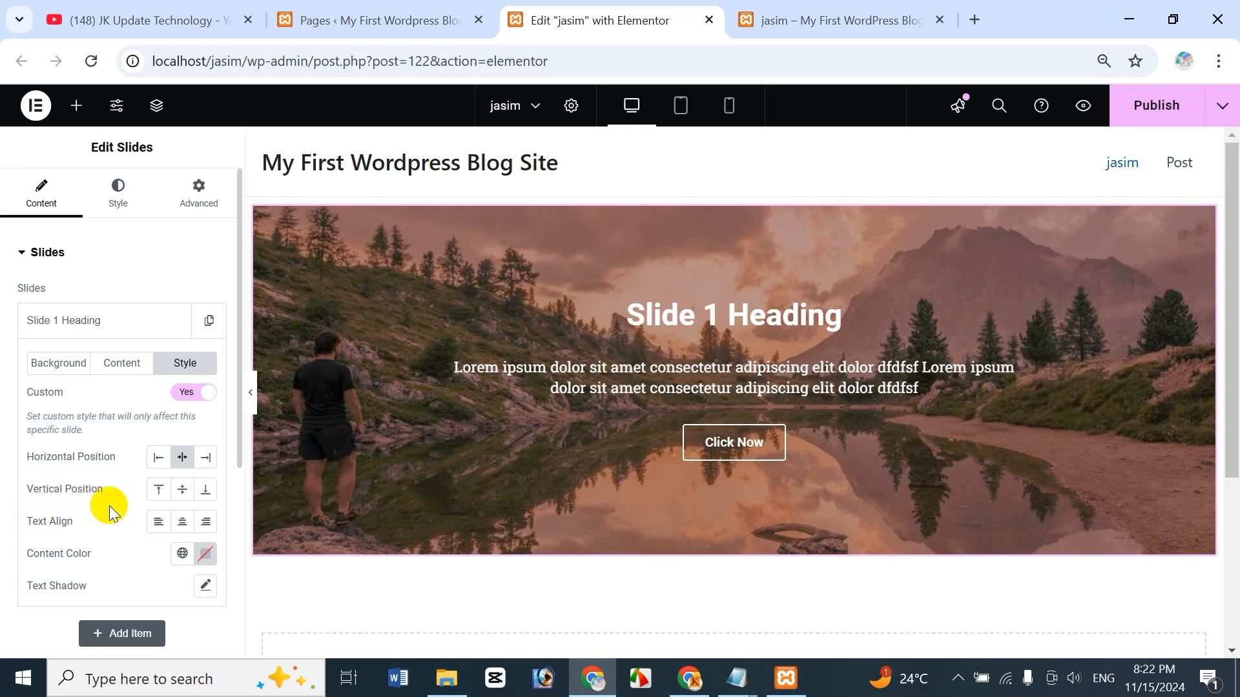
left_click(158, 490)
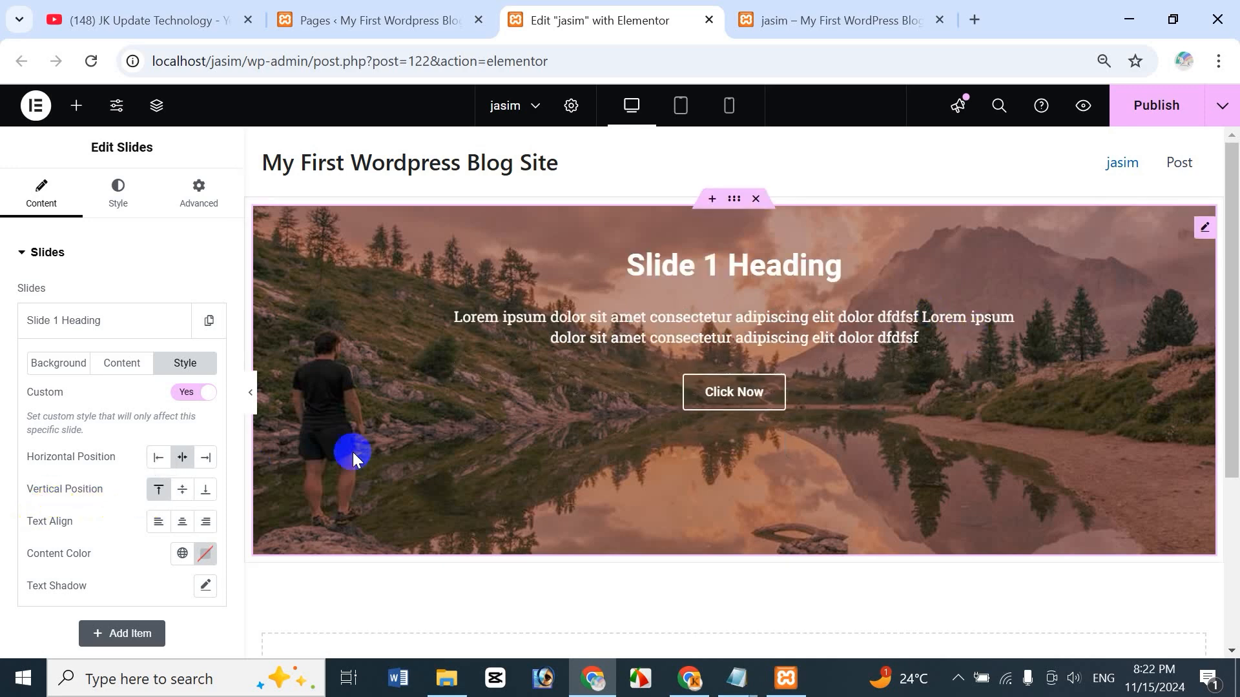
left_click(183, 490)
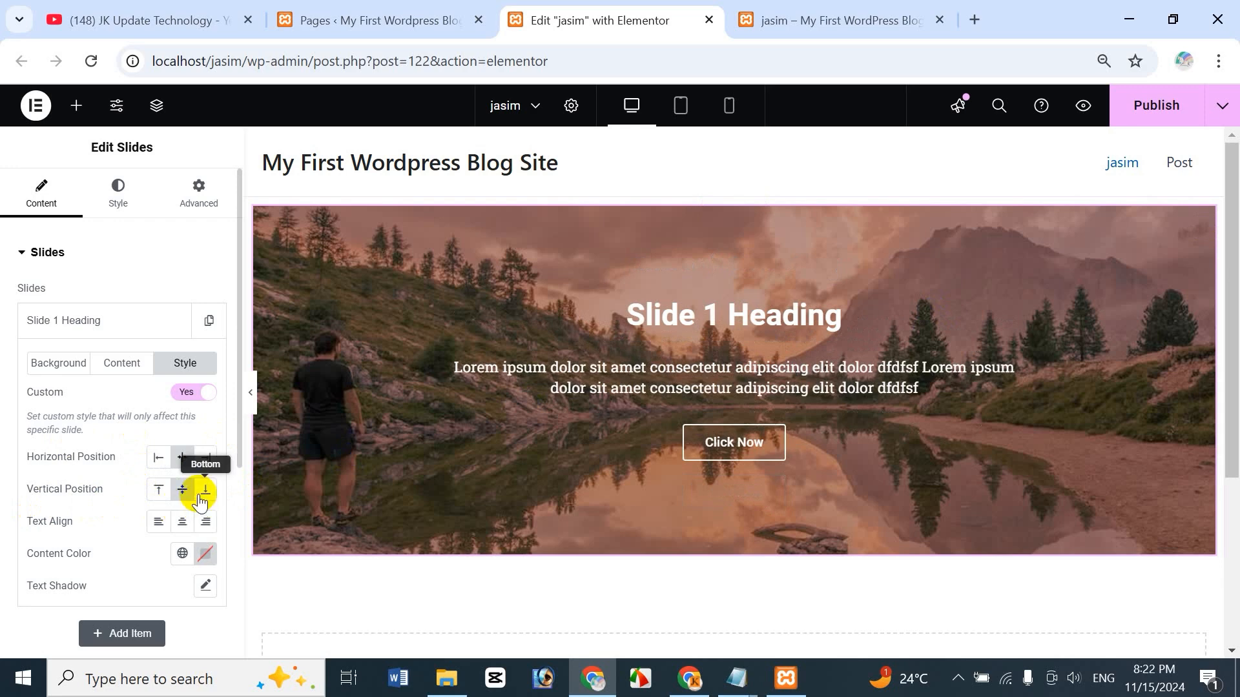
- Try left and right text alignment for the slide, and set Text Align to Center
left_click(159, 534)
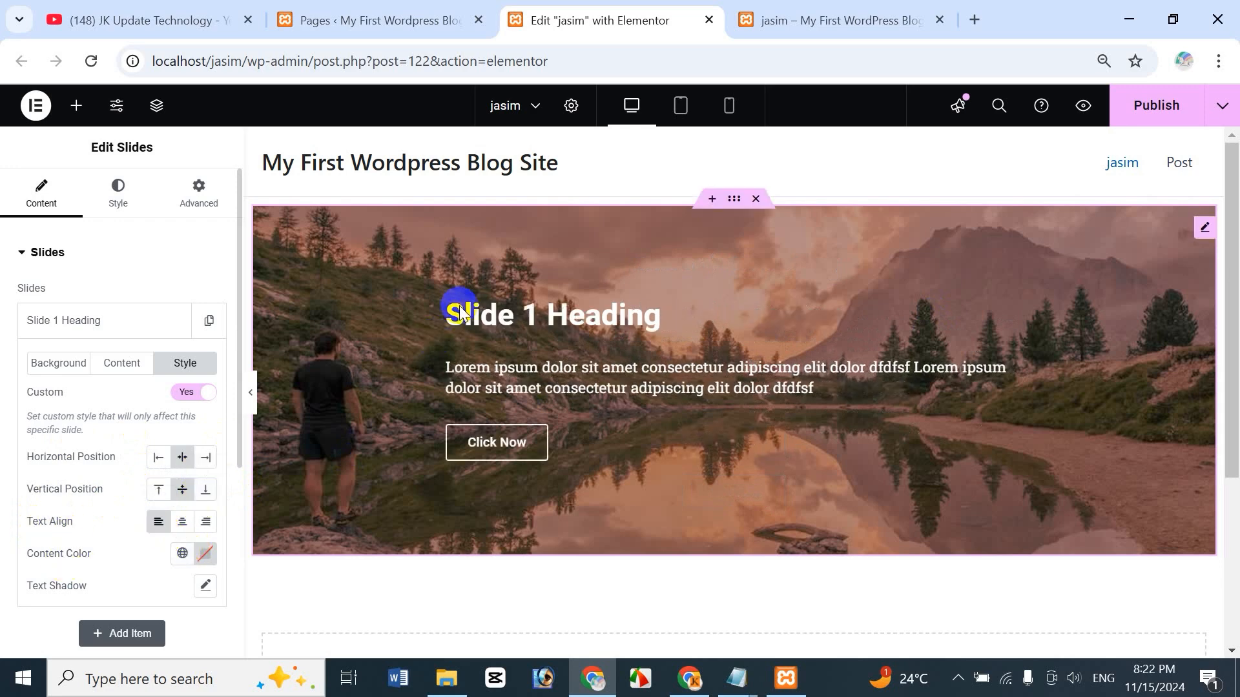
left_click(204, 522)
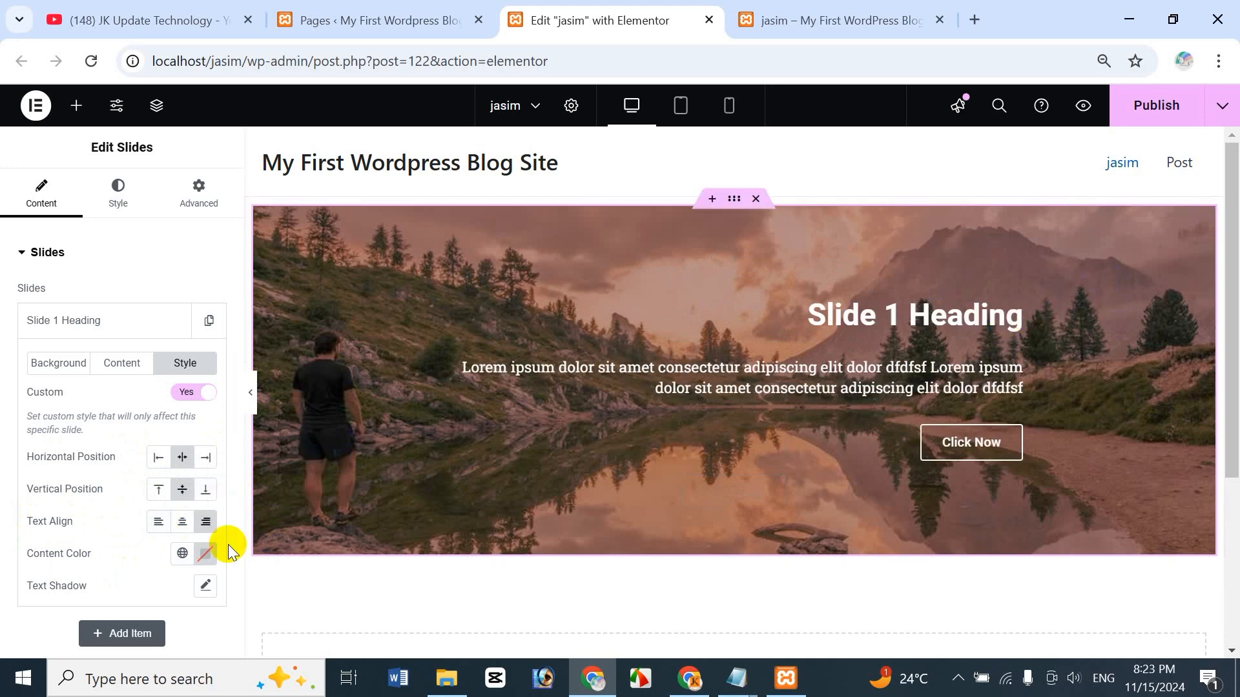
left_click(183, 524)
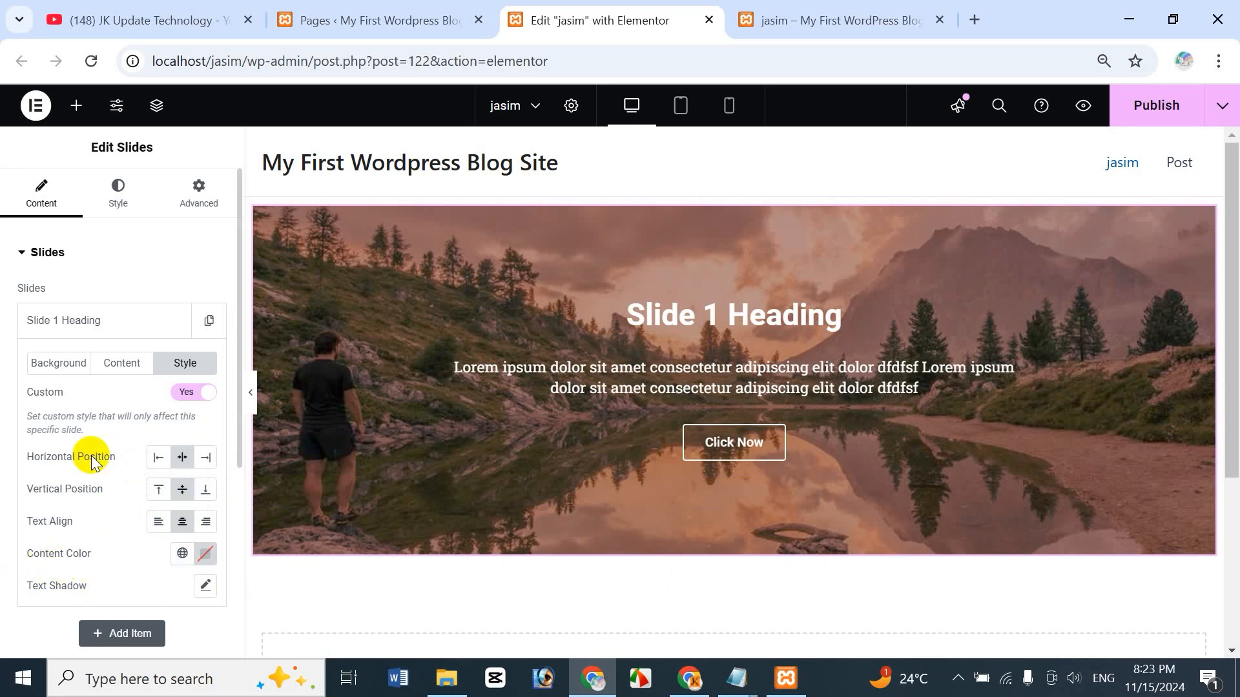
- Try dark red and pale pink as the slide's Content Color, and reset the color to its default
left_click(205, 554)
left_click(245, 387)
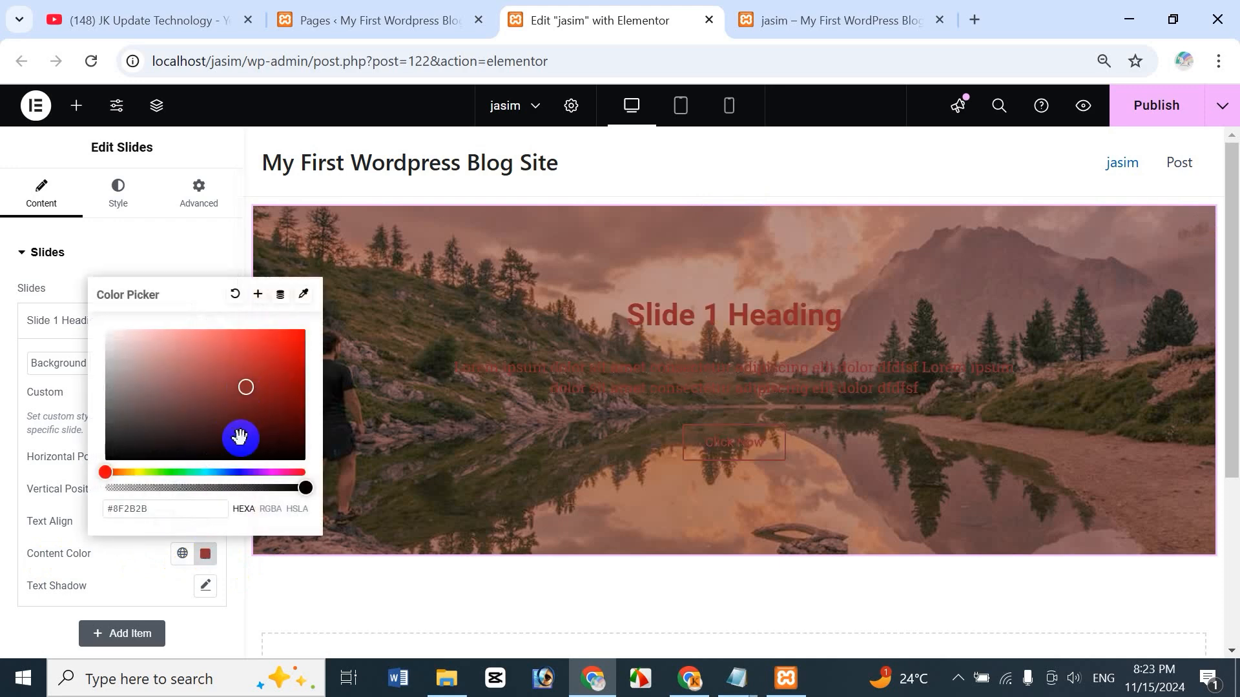
left_click_drag(150, 400, 148, 359)
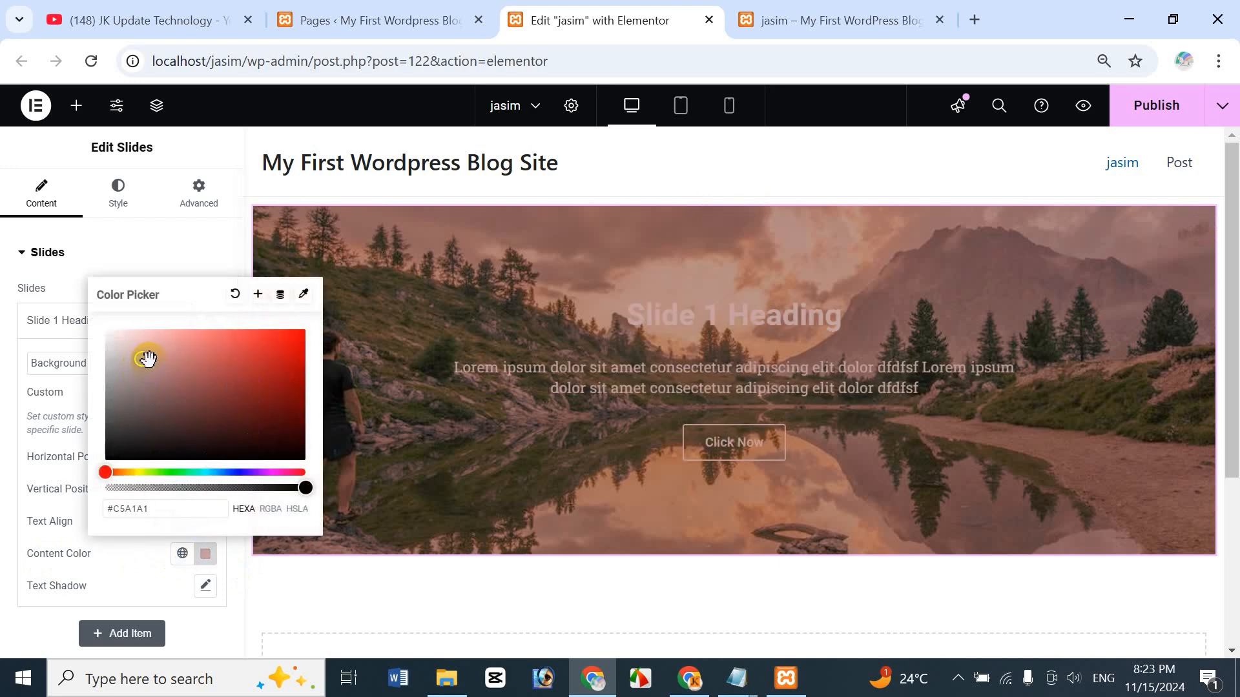
left_click(235, 294)
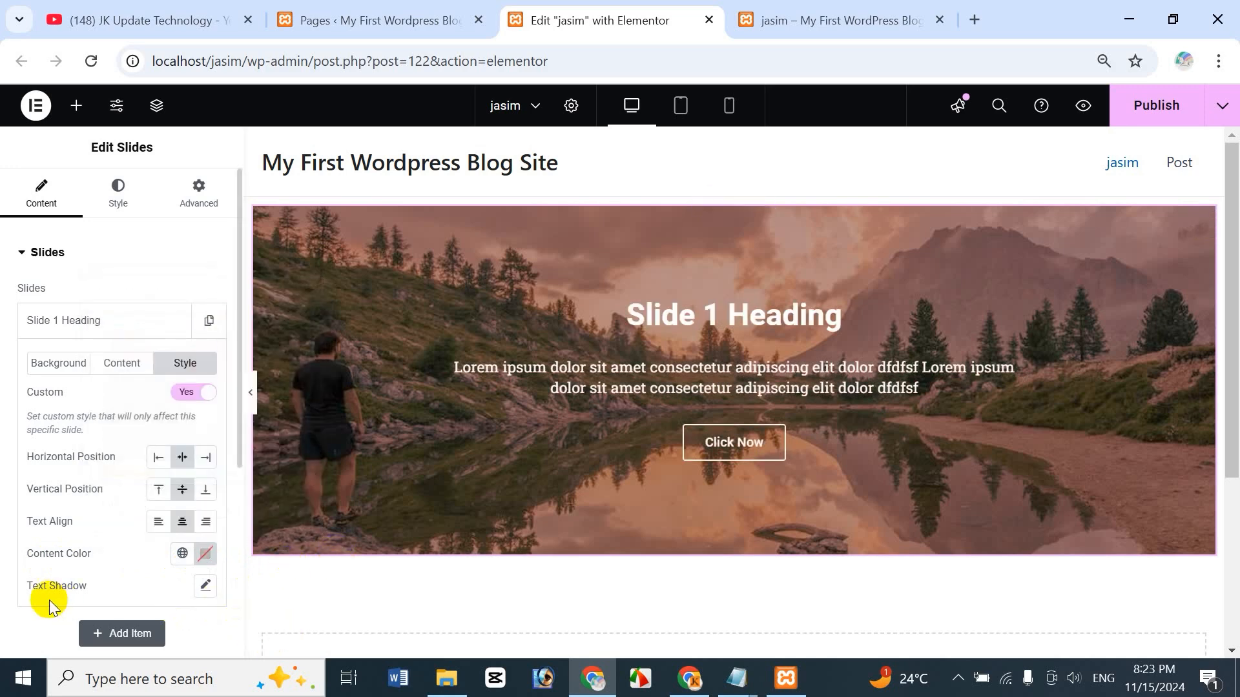
- Add a text shadow to the slide with Blur 44 and Horizontal 8, and increase its vertical offset
left_click(208, 586)
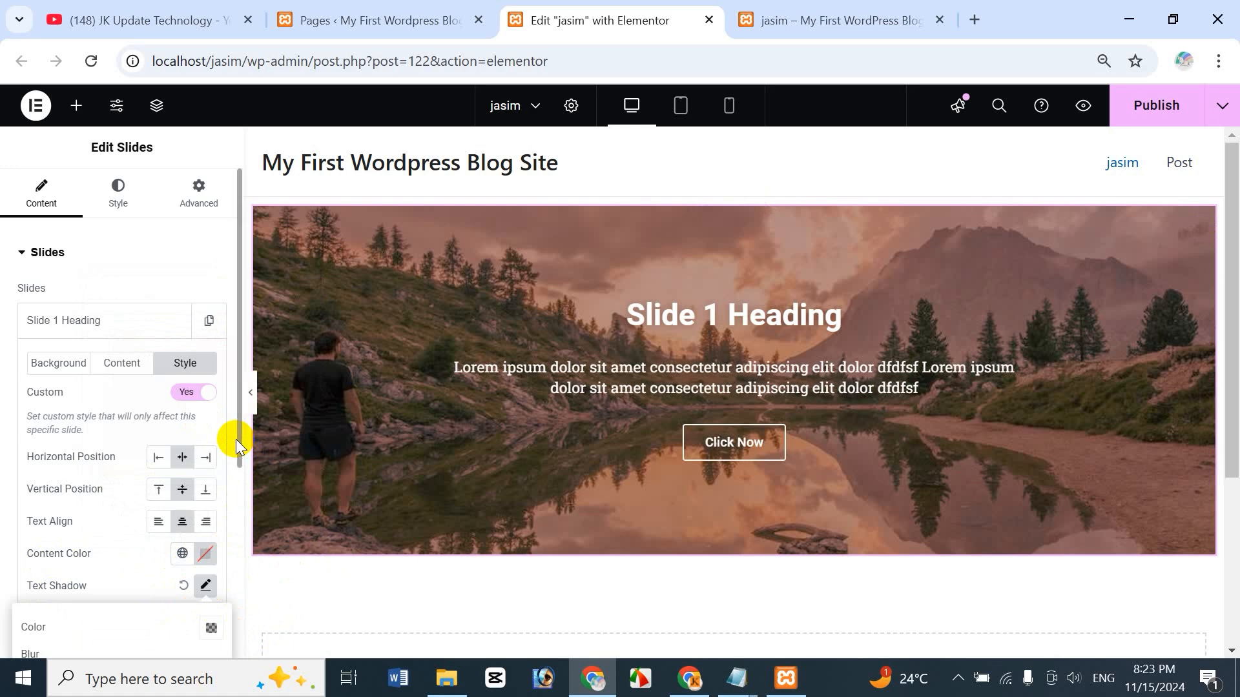
left_click_drag(241, 456, 241, 545)
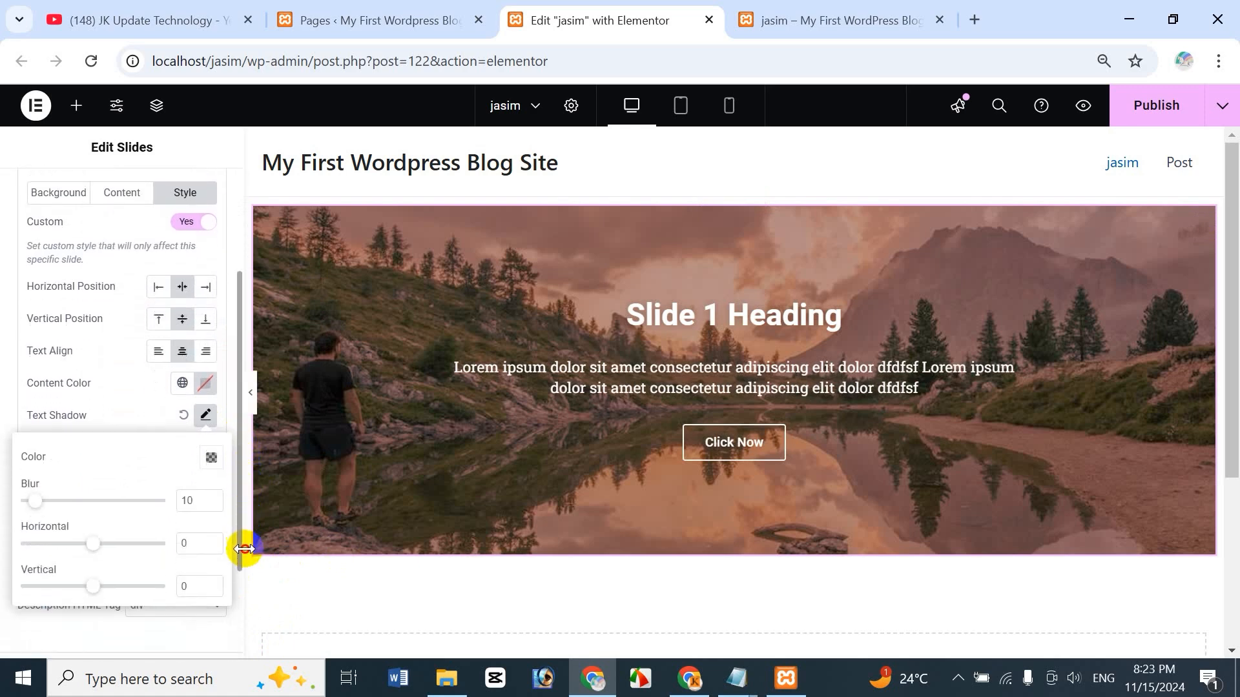
left_click(205, 420)
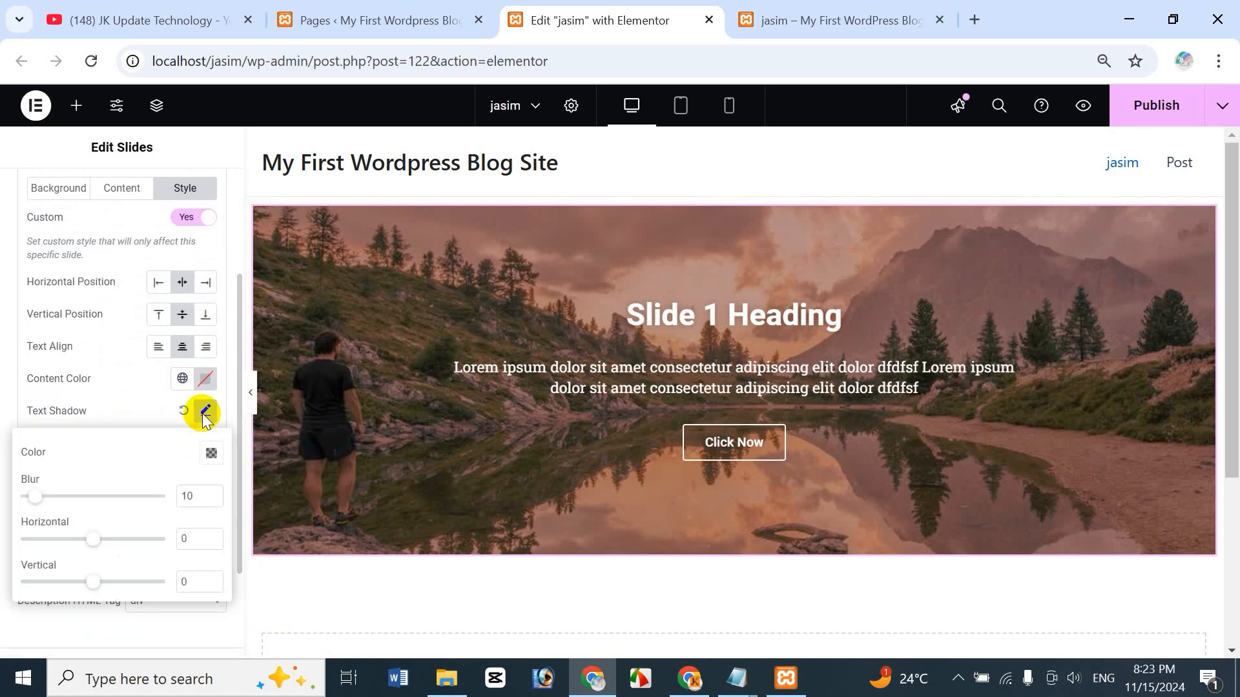
left_click_drag(51, 498, 131, 546)
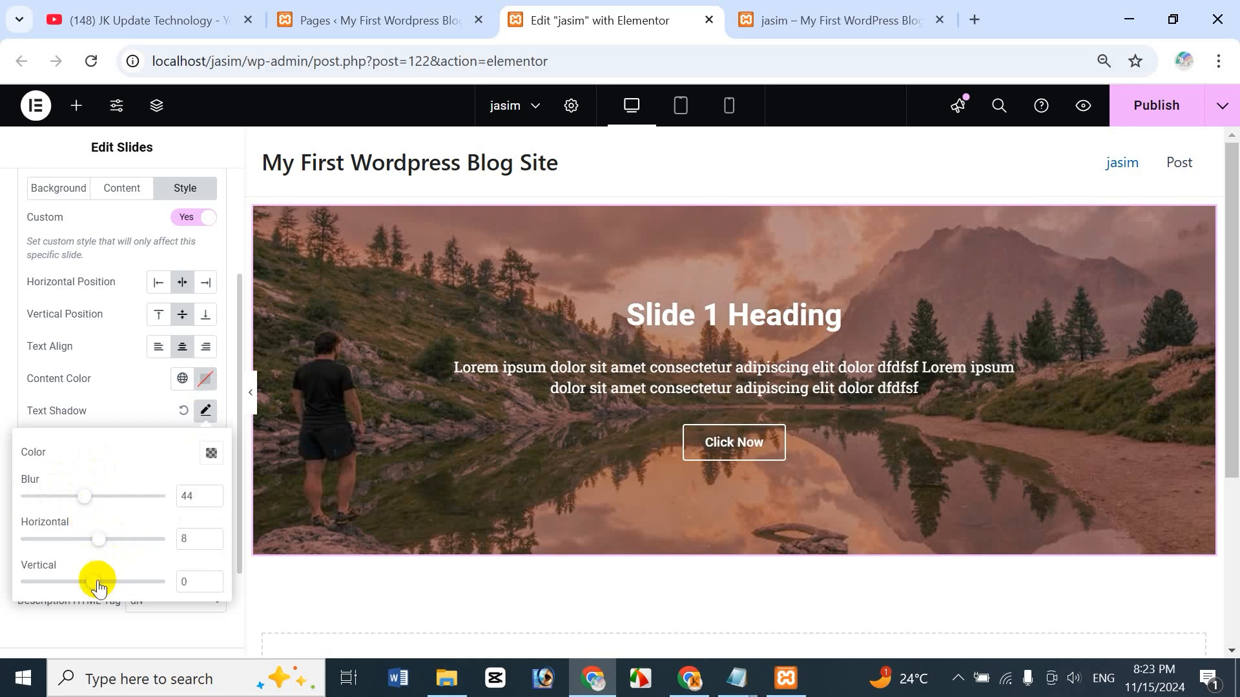
left_click_drag(98, 585, 128, 581)
left_click(189, 426)
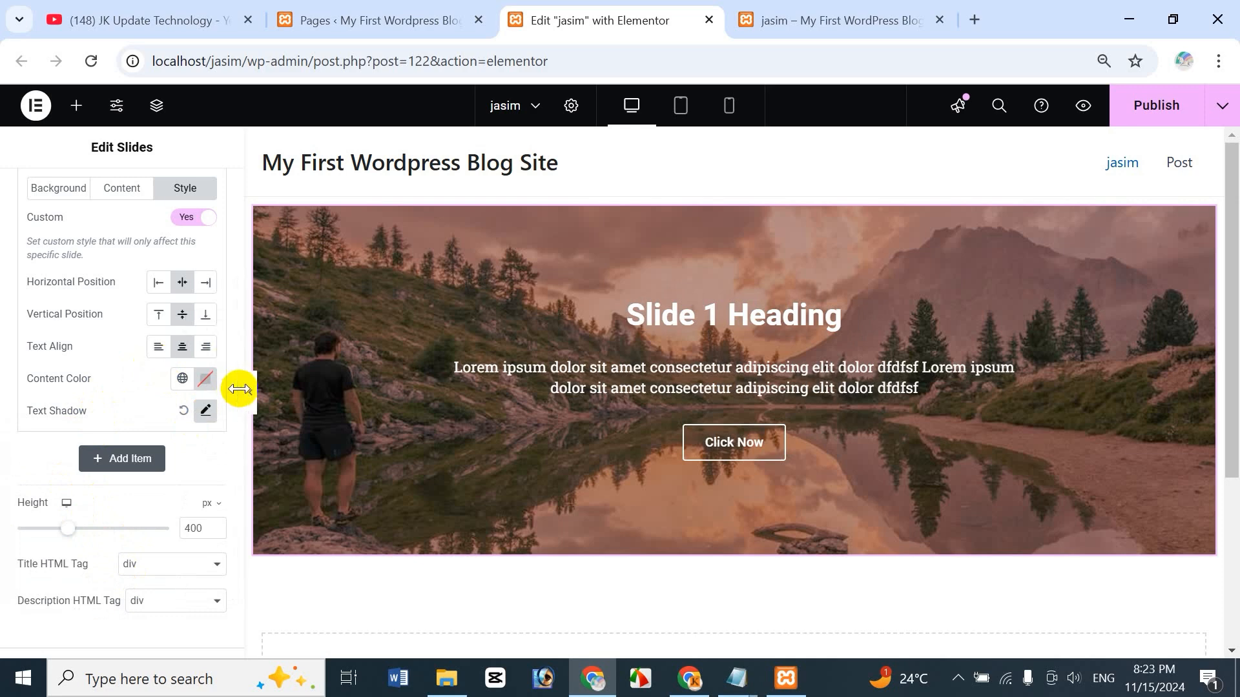
- Set the height of the Slides widget to 457 px and view the available height units
scroll(245, 346, "up", 1)
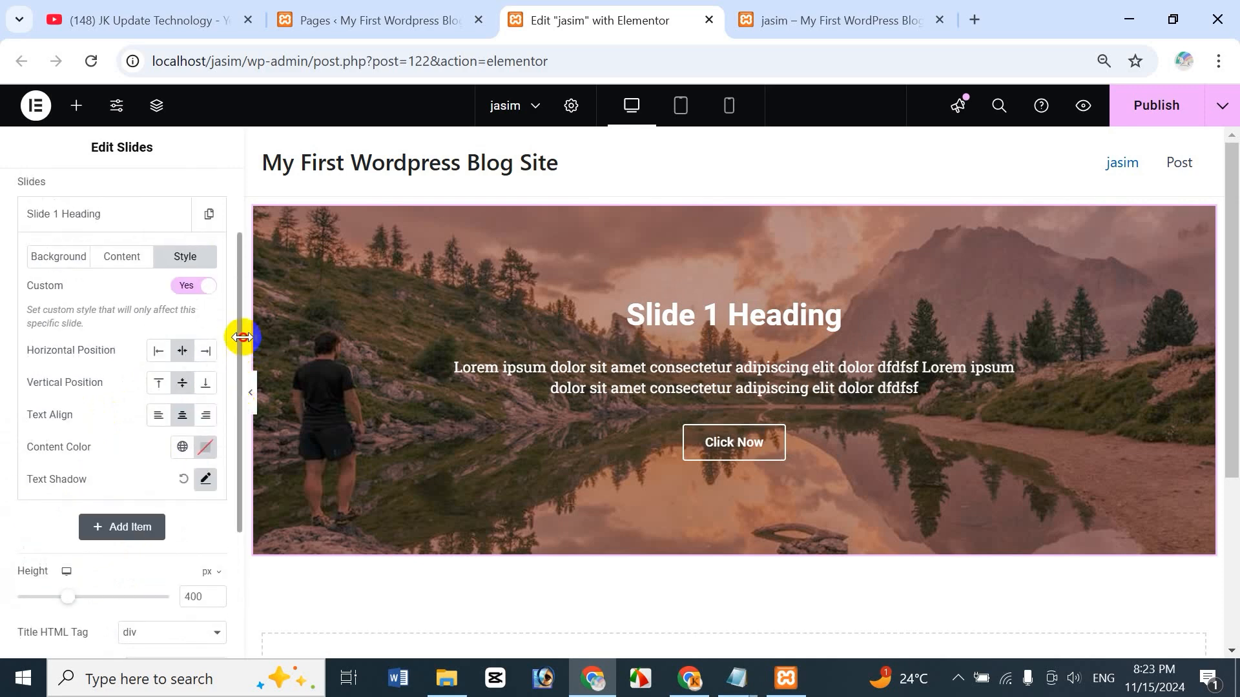
scroll(243, 337, "up", 1)
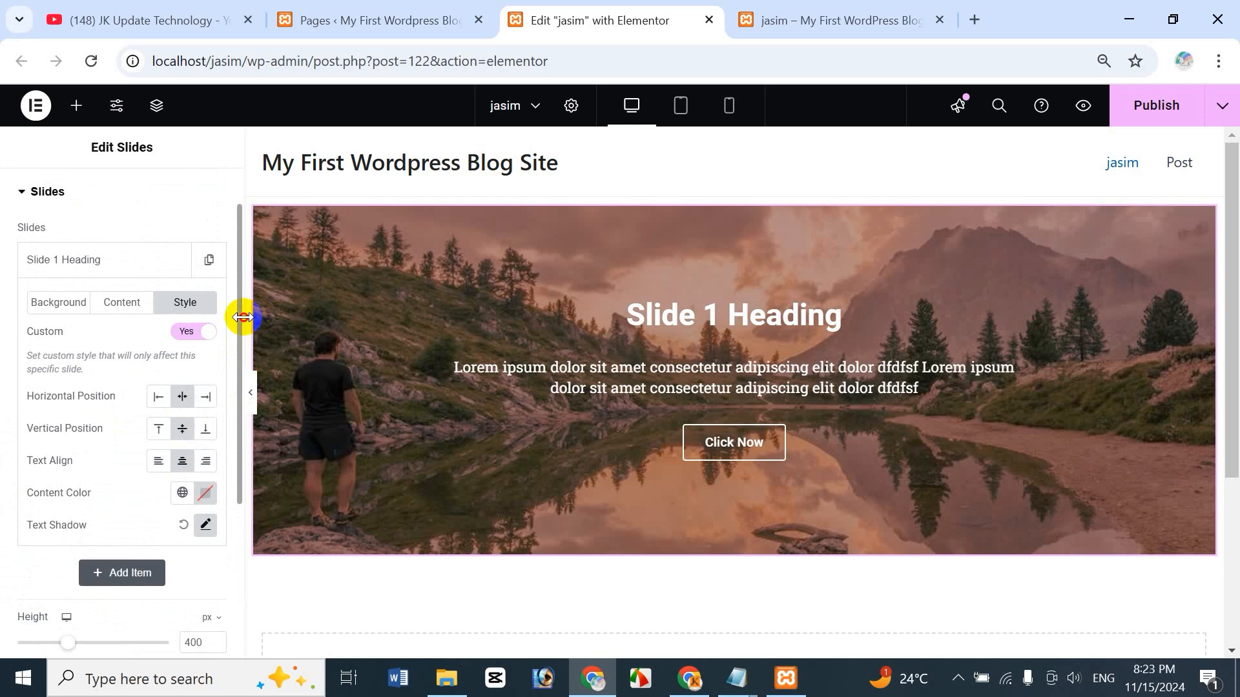
left_click_drag(243, 317, 142, 429)
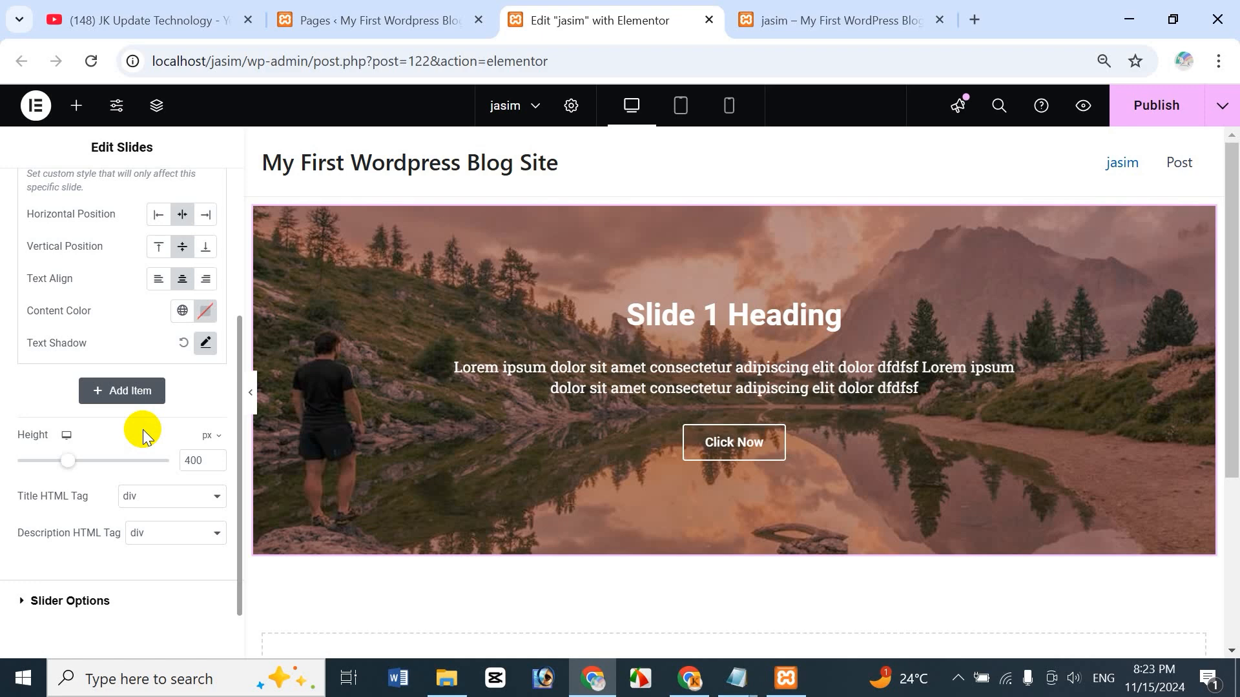
mouse_move(71, 472)
left_mouse_down()
mouse_move(111, 468)
mouse_move(69, 473)
mouse_move(94, 463)
mouse_move(80, 470)
mouse_move(85, 462)
mouse_move(62, 455)
mouse_move(82, 464)
left_mouse_up()
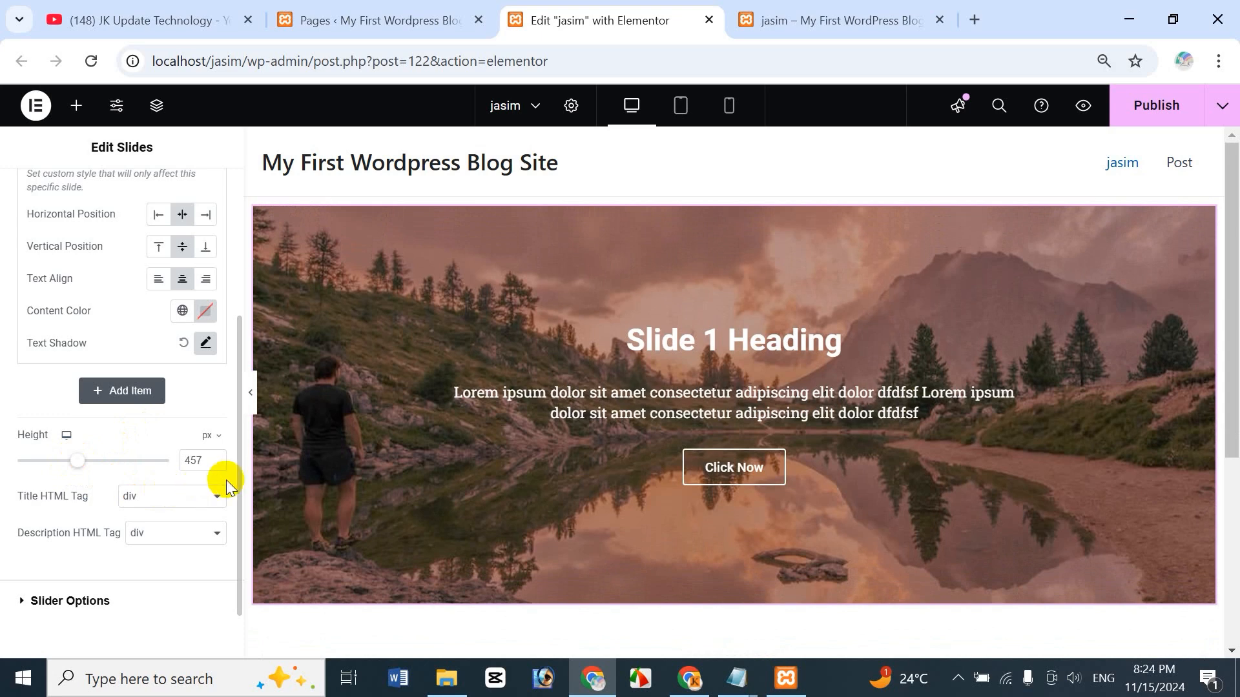
left_click(217, 442)
left_click(680, 373)
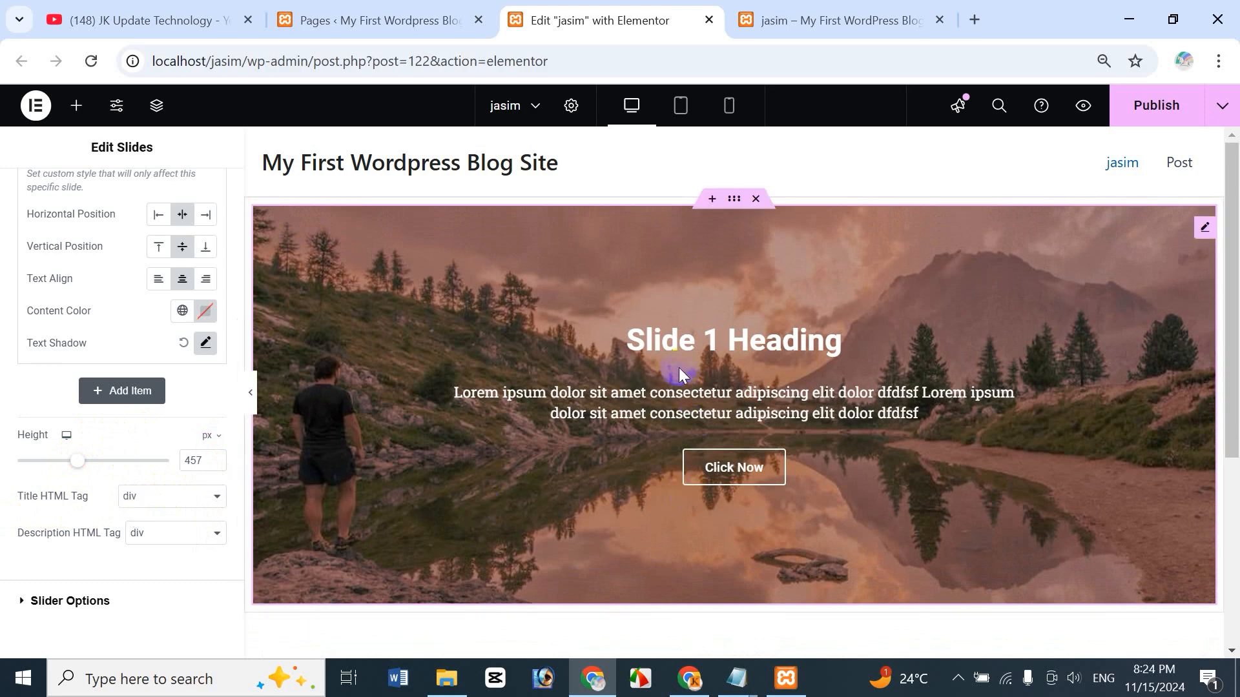
- Try H3 as the Title HTML Tag and restore it to div
left_click(182, 509)
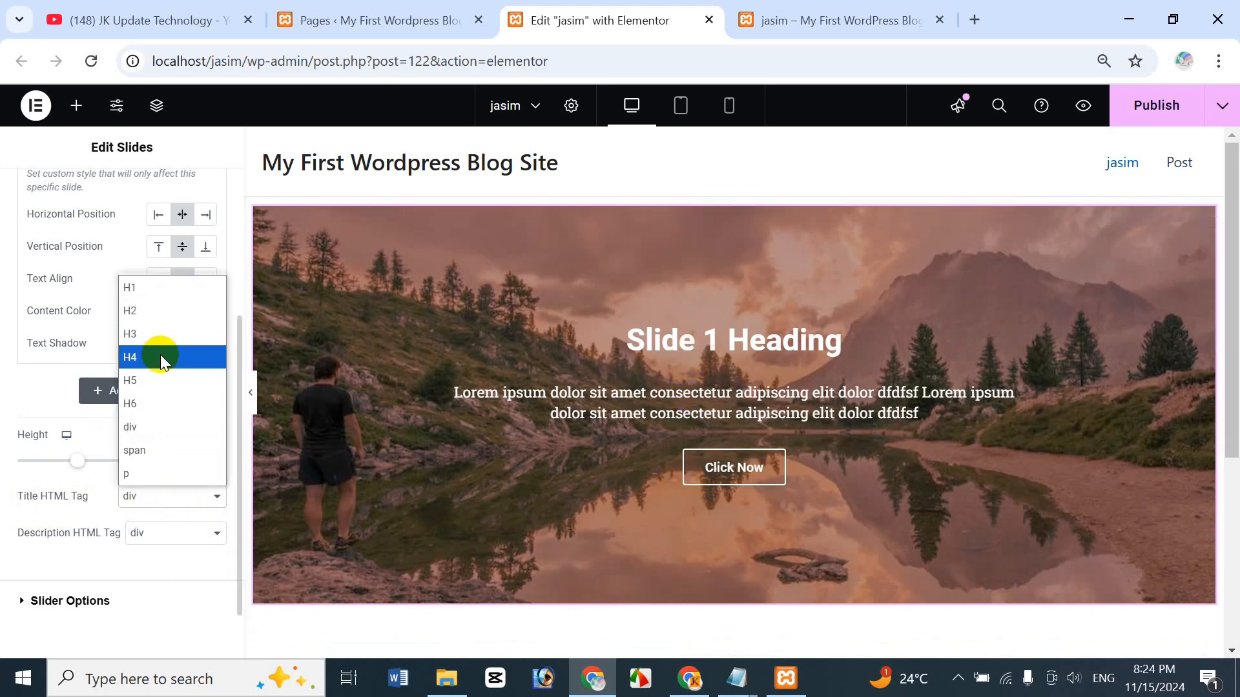
left_click(155, 338)
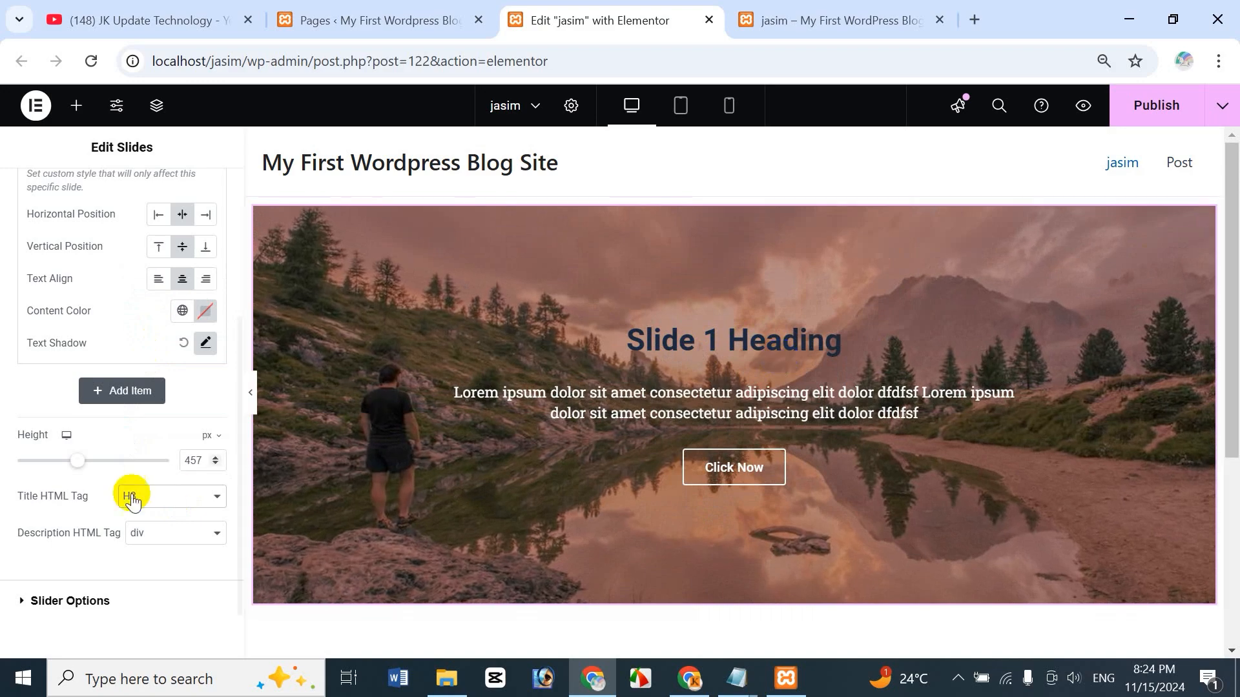
left_click(159, 506)
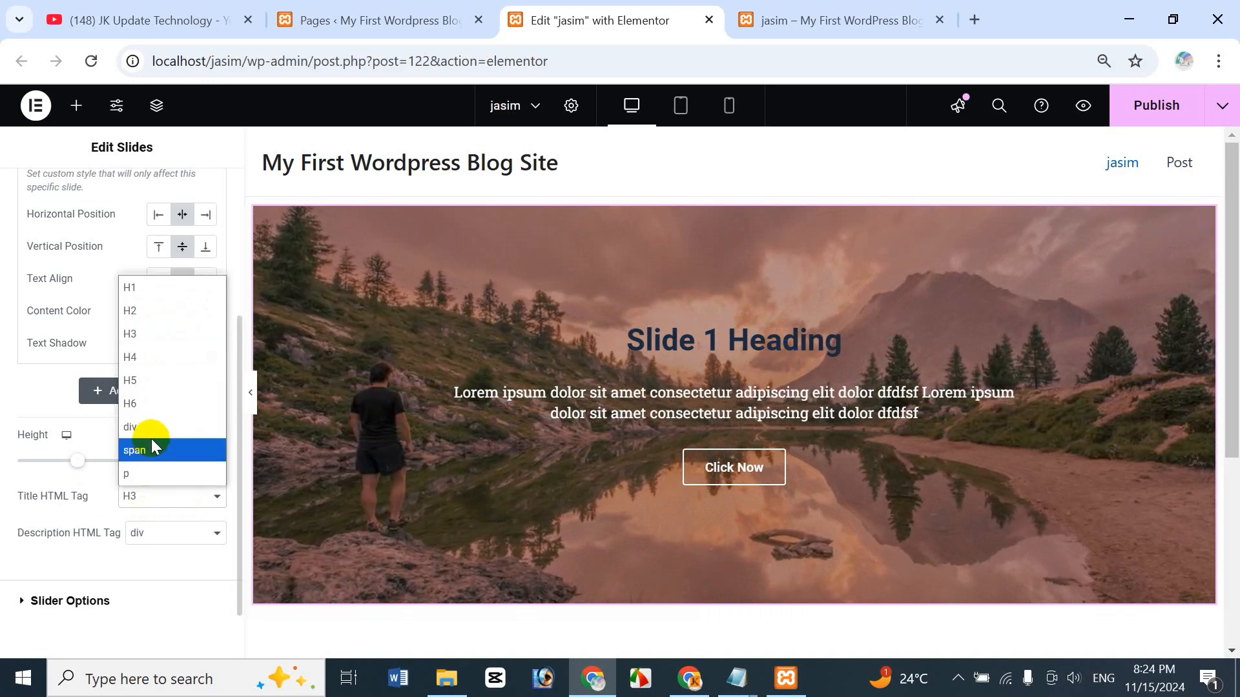
left_click(155, 429)
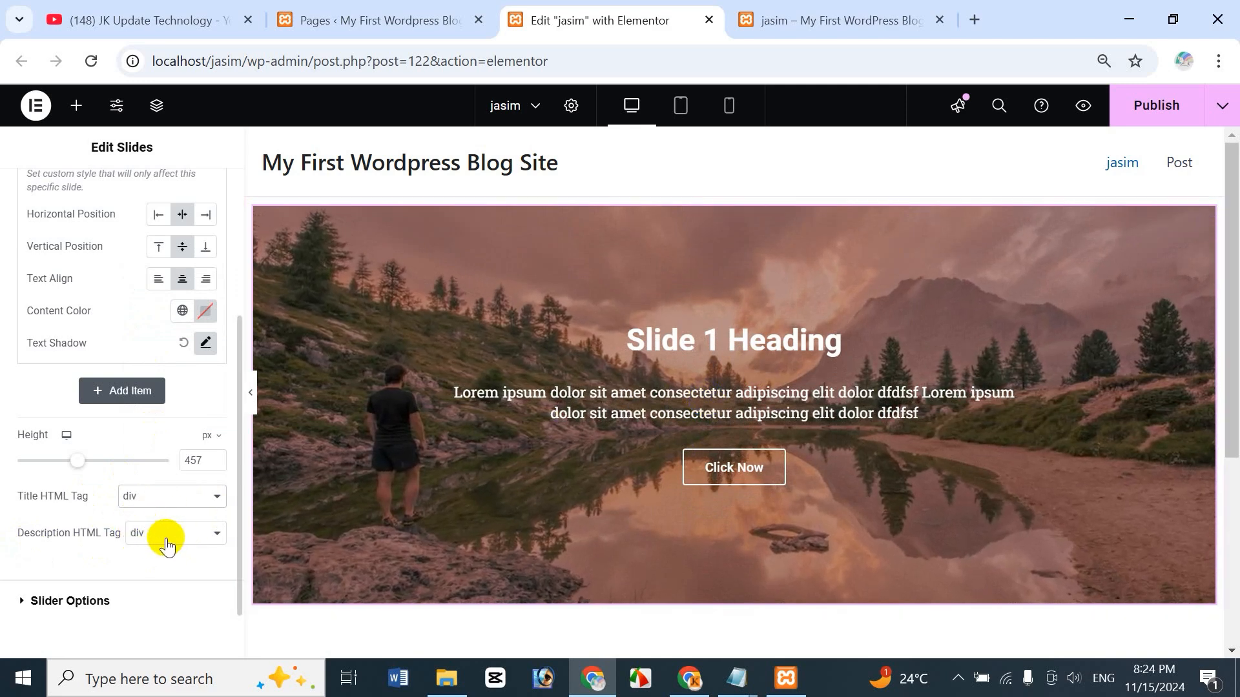
- Try H3 and H6 as the Description HTML Tag and restore it to div
left_click(164, 541)
left_click(180, 368)
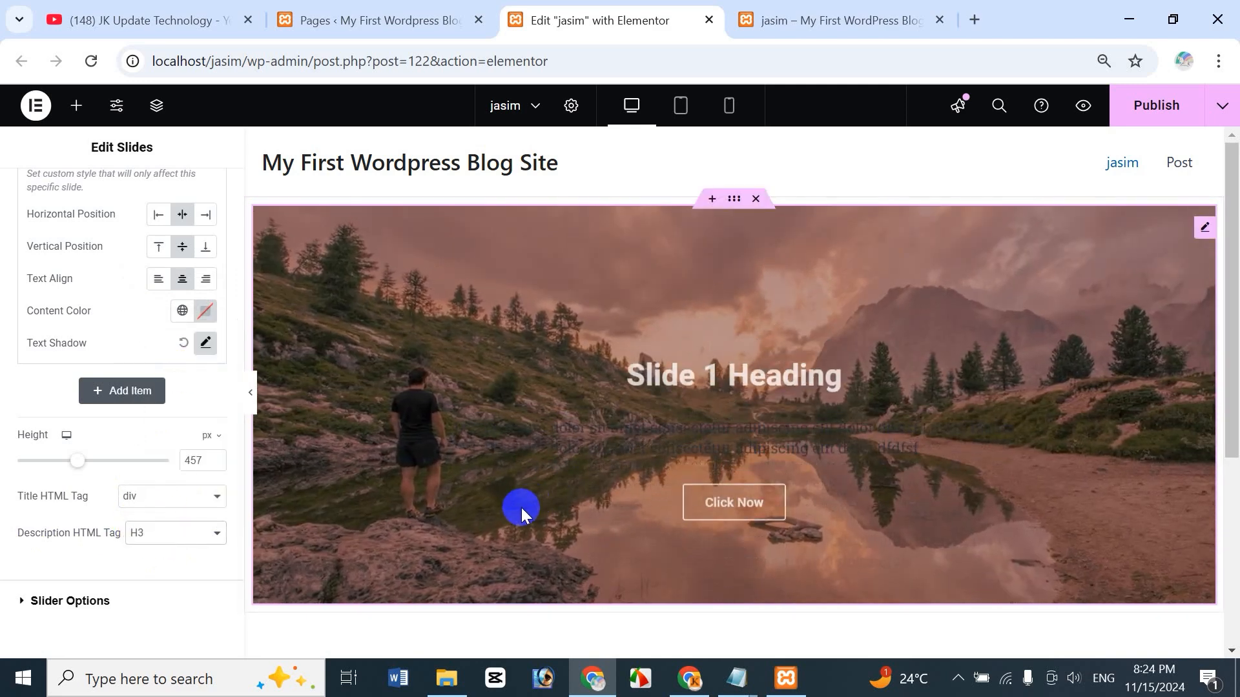
left_click(158, 538)
left_click(144, 438)
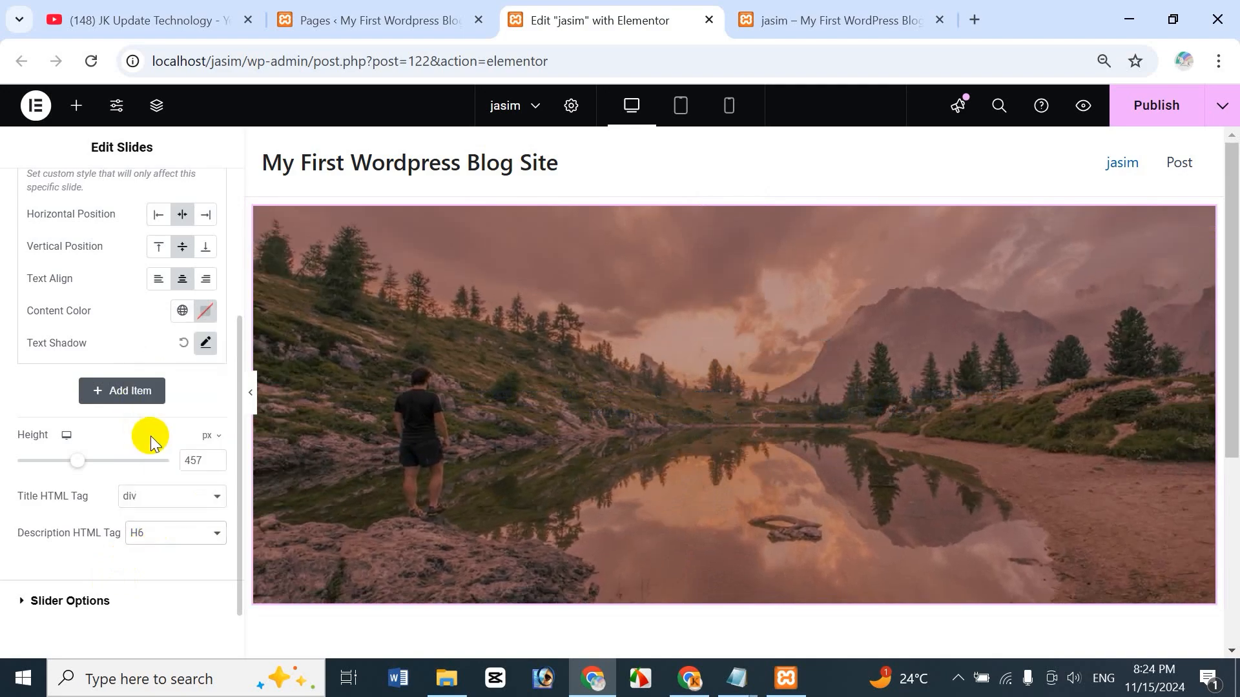
left_click(147, 546)
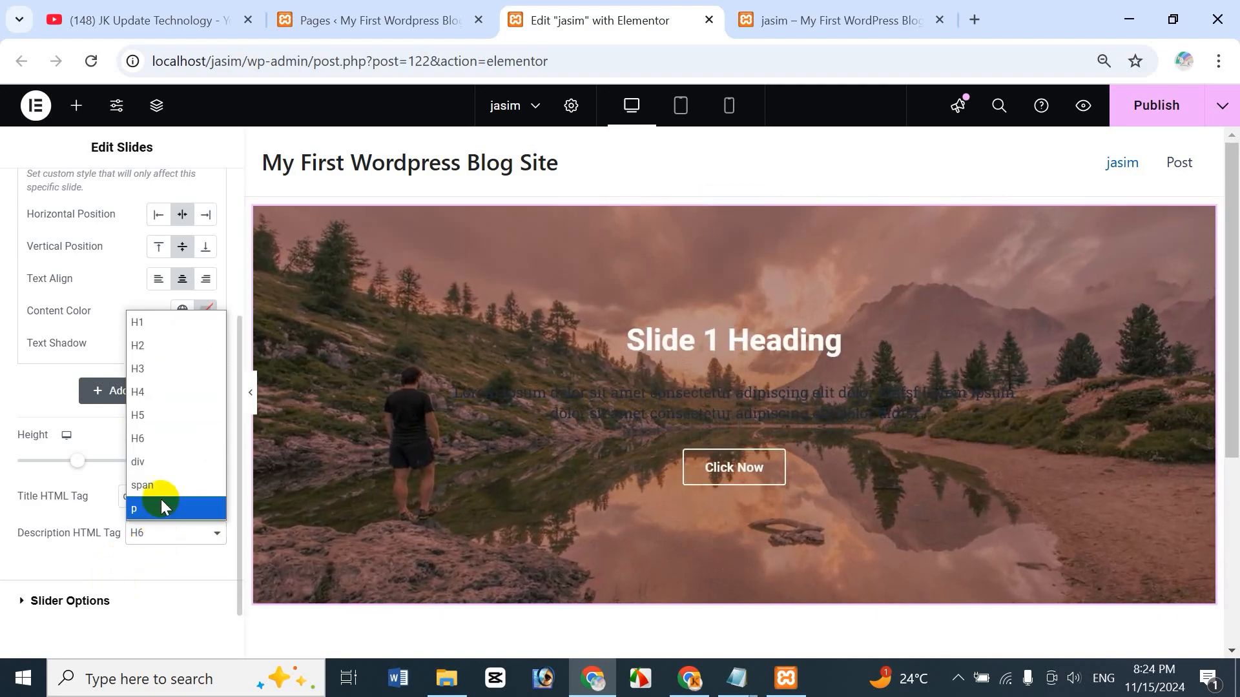
left_click(164, 467)
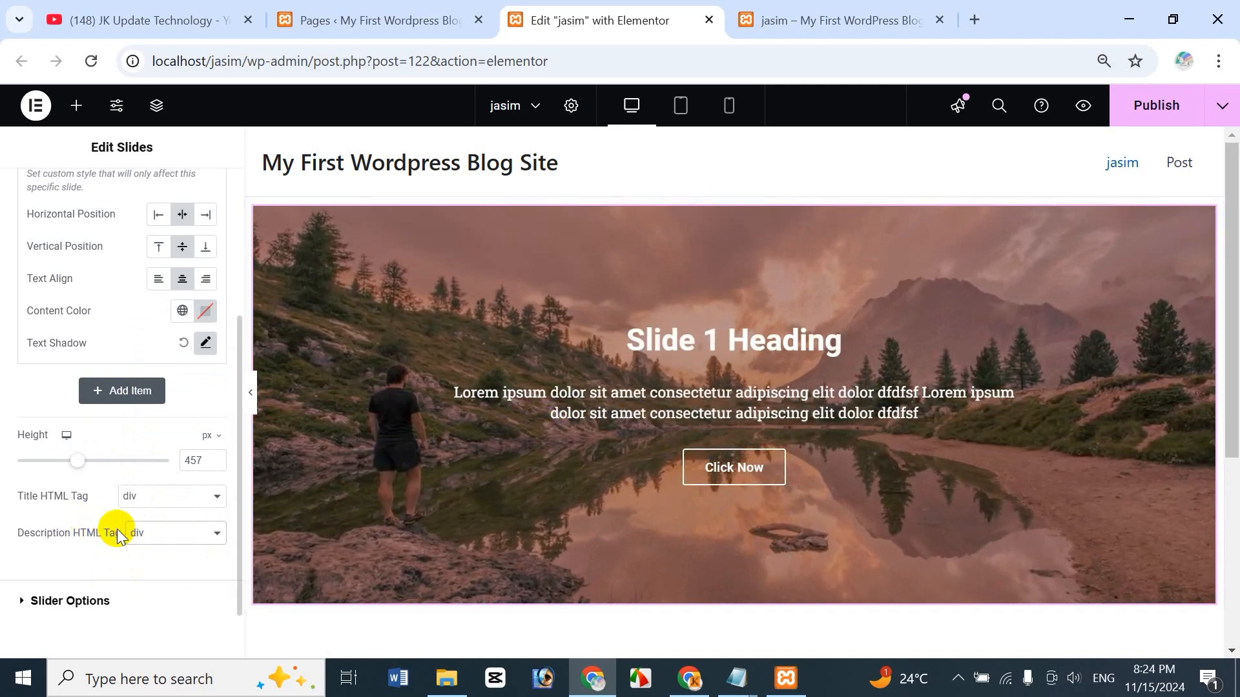
- View the widget's Slider Options and return to the Slides settings
scroll(131, 544, "down", 1)
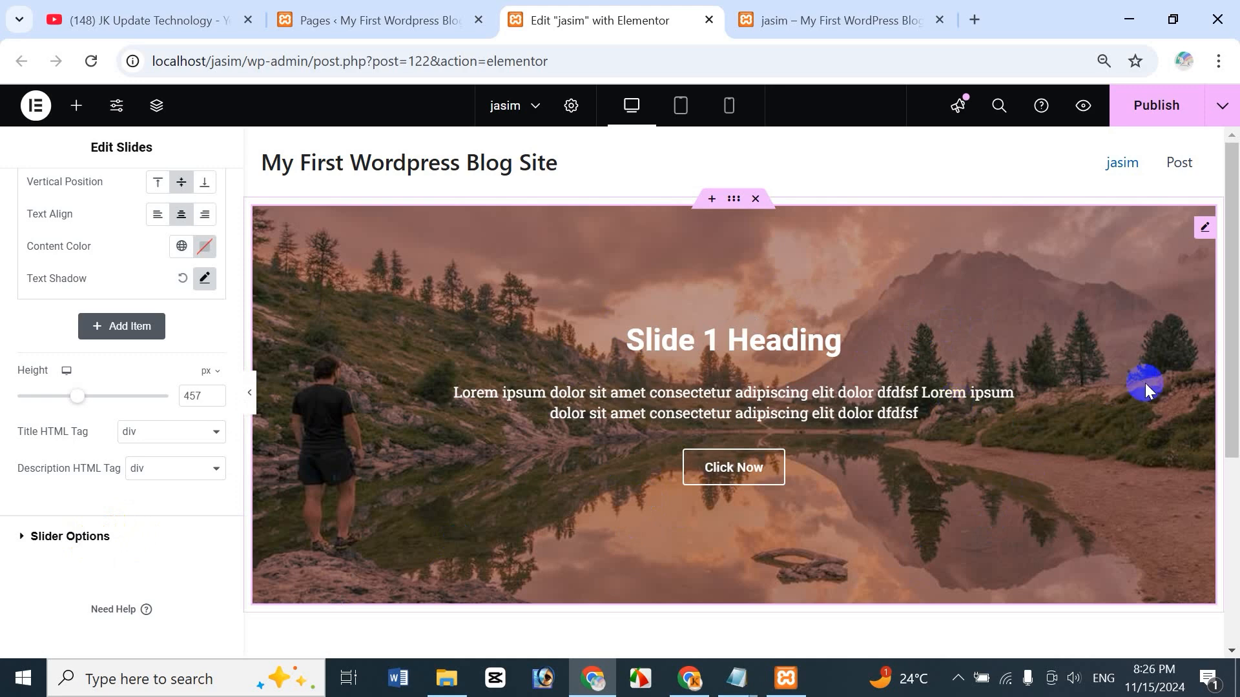
left_click(50, 536)
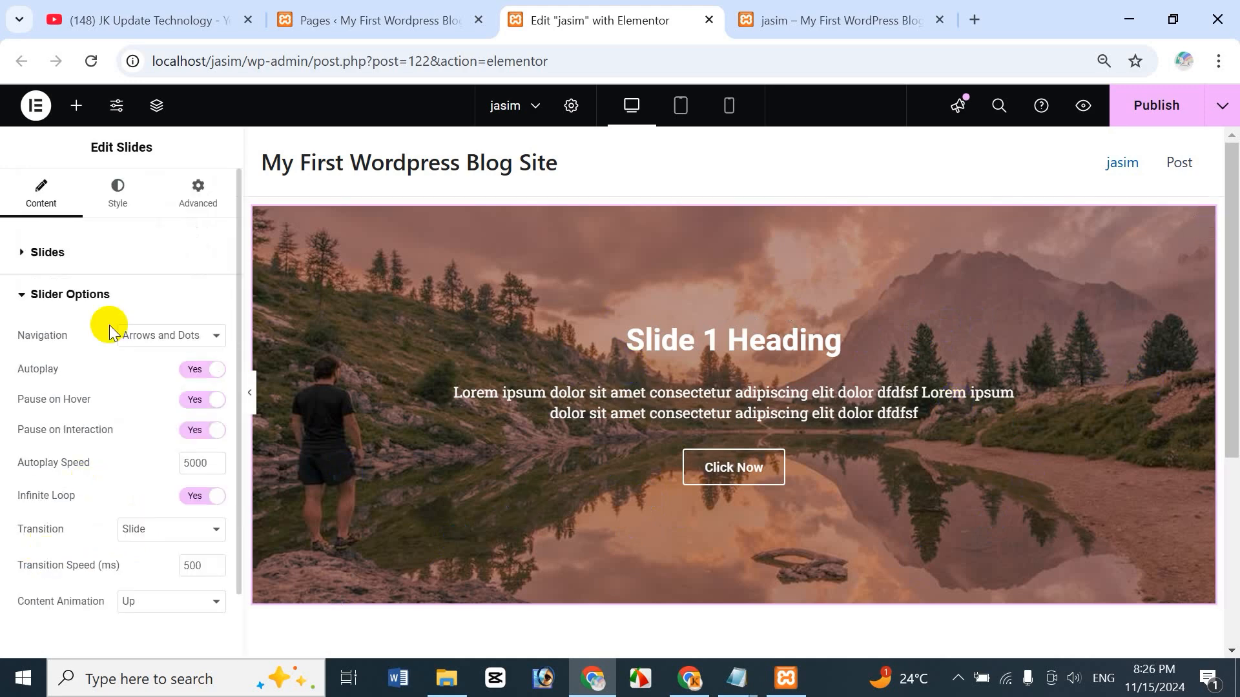
left_click(23, 298)
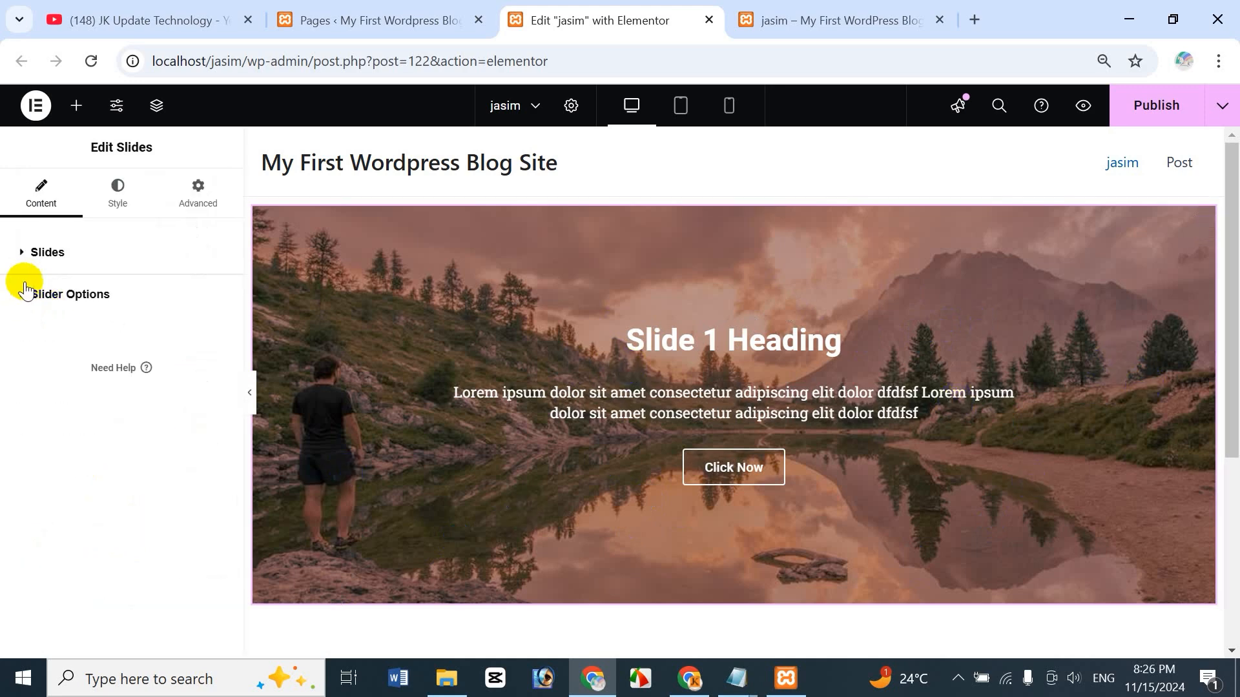
left_click(24, 254)
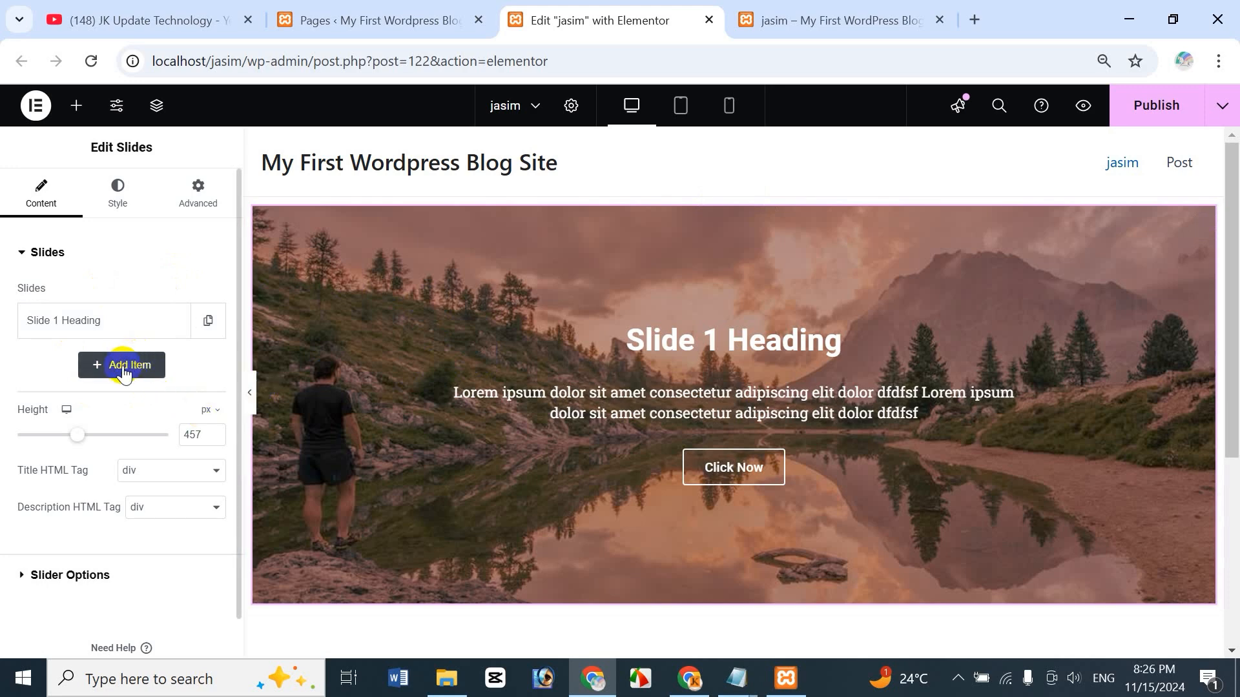
- Review the first slide's background settings, including its image, size, Ken Burns effect, overlay and blend mode
left_click(76, 323)
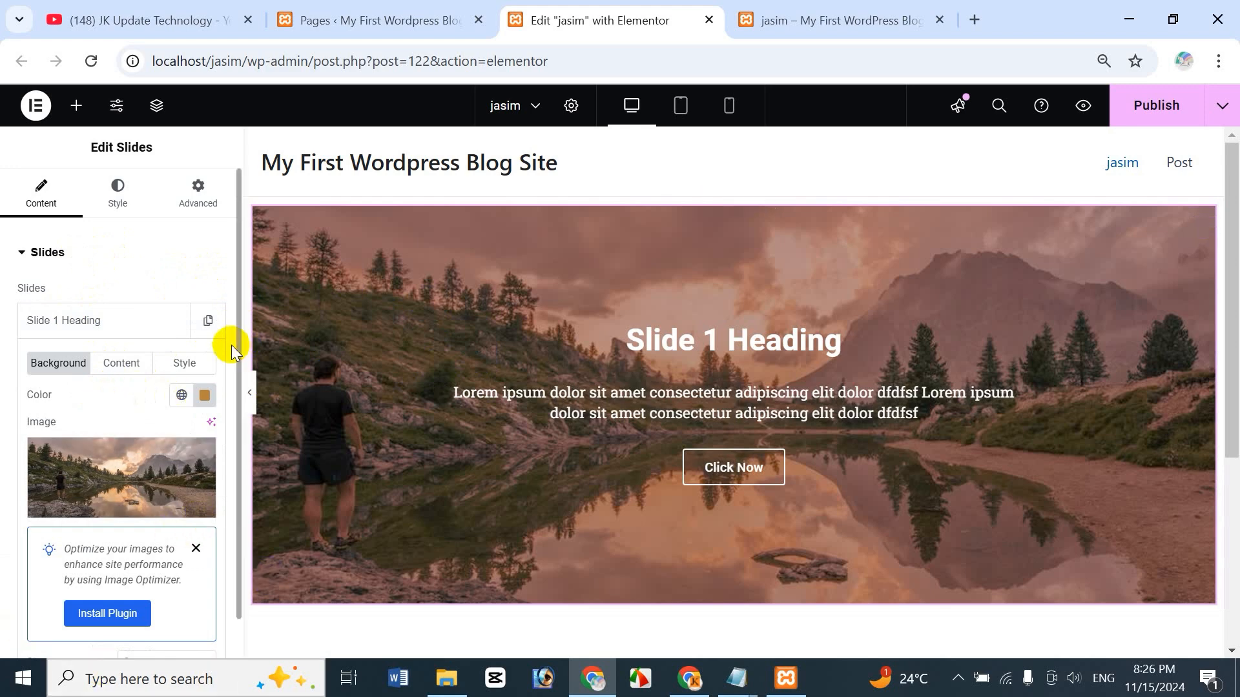
scroll(236, 347, "down", 2)
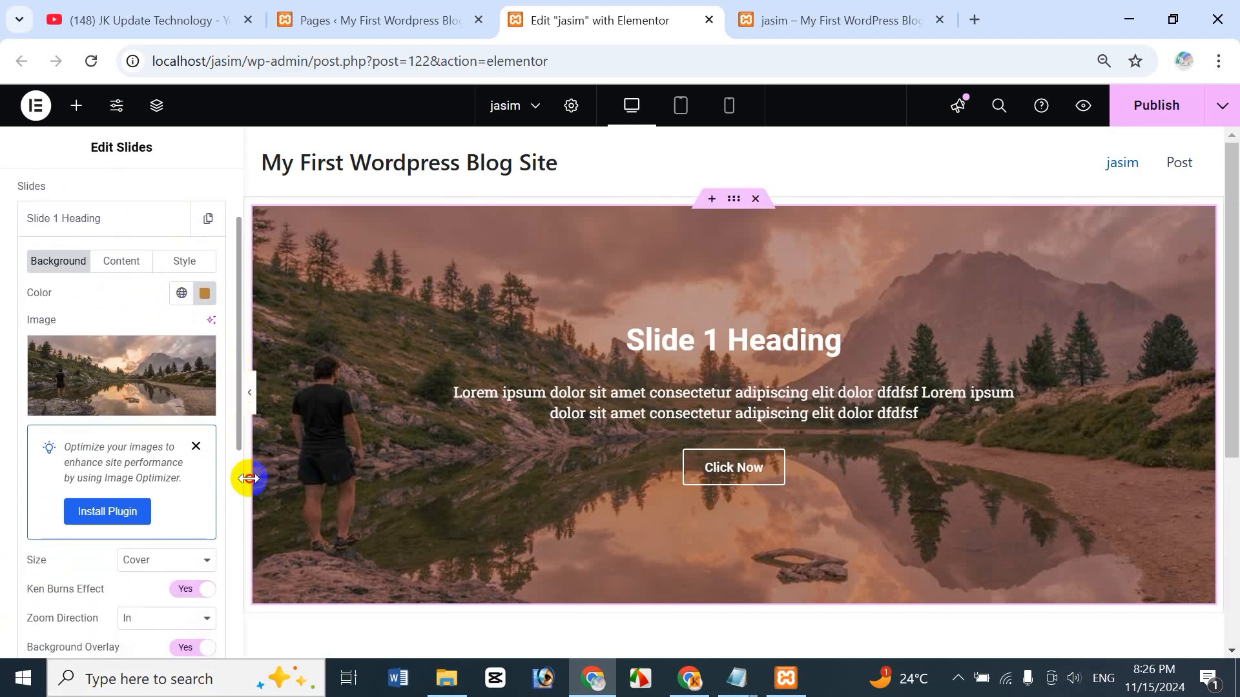
scroll(182, 431, "up", 2)
scroll(114, 381, "down", 3)
left_click(361, 421)
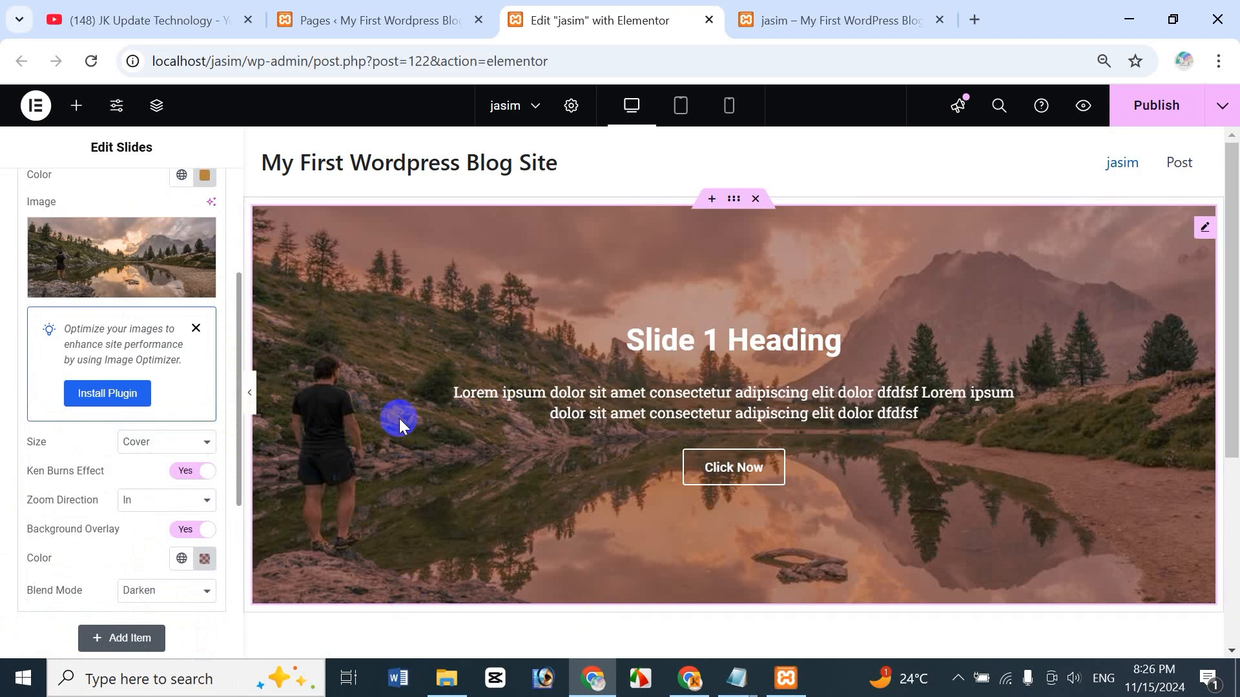
left_click(281, 475)
scroll(129, 547, "down", 3)
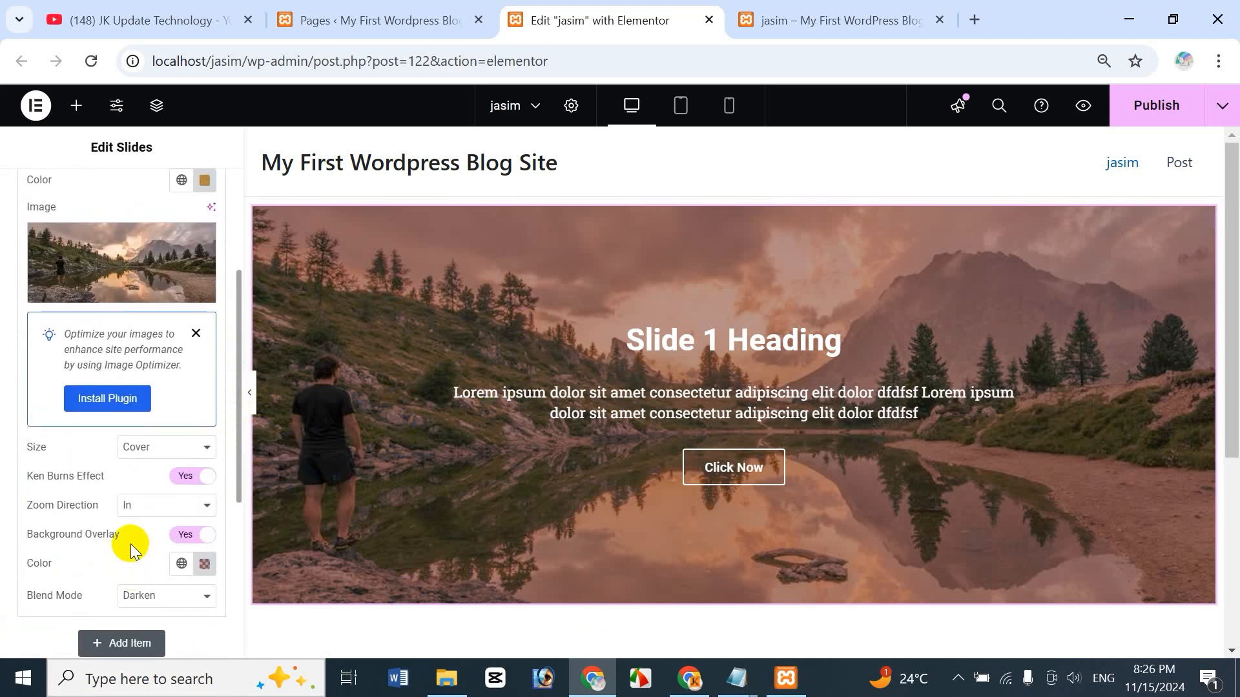
scroll(136, 581, "down", 2)
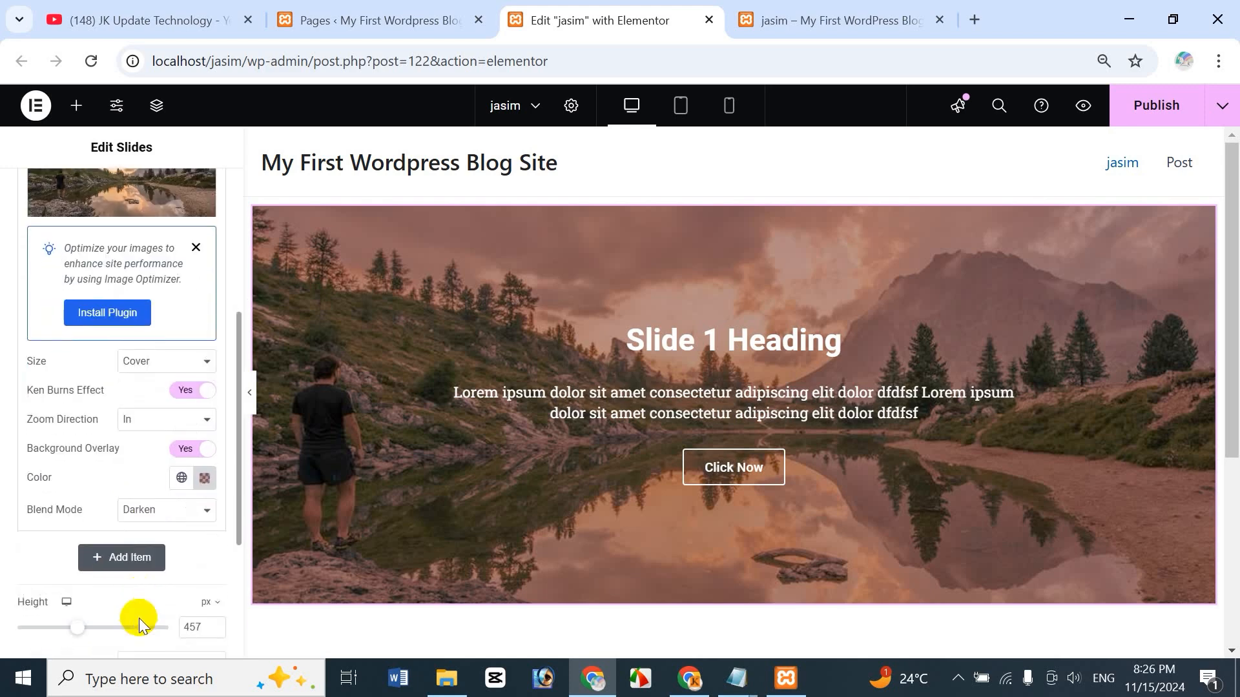
scroll(138, 594, "up", 1)
scroll(162, 387, "up", 4)
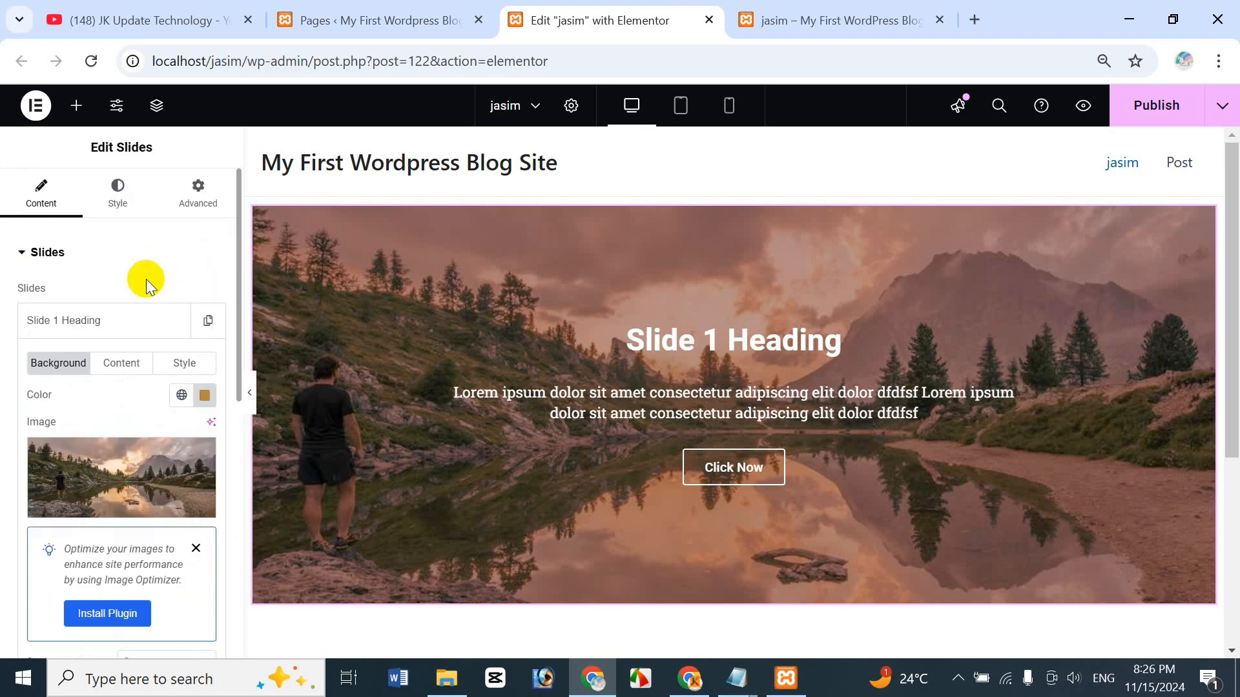
- Collapse the Slide 1 Heading item and duplicate it to create a second slide
left_click(84, 323)
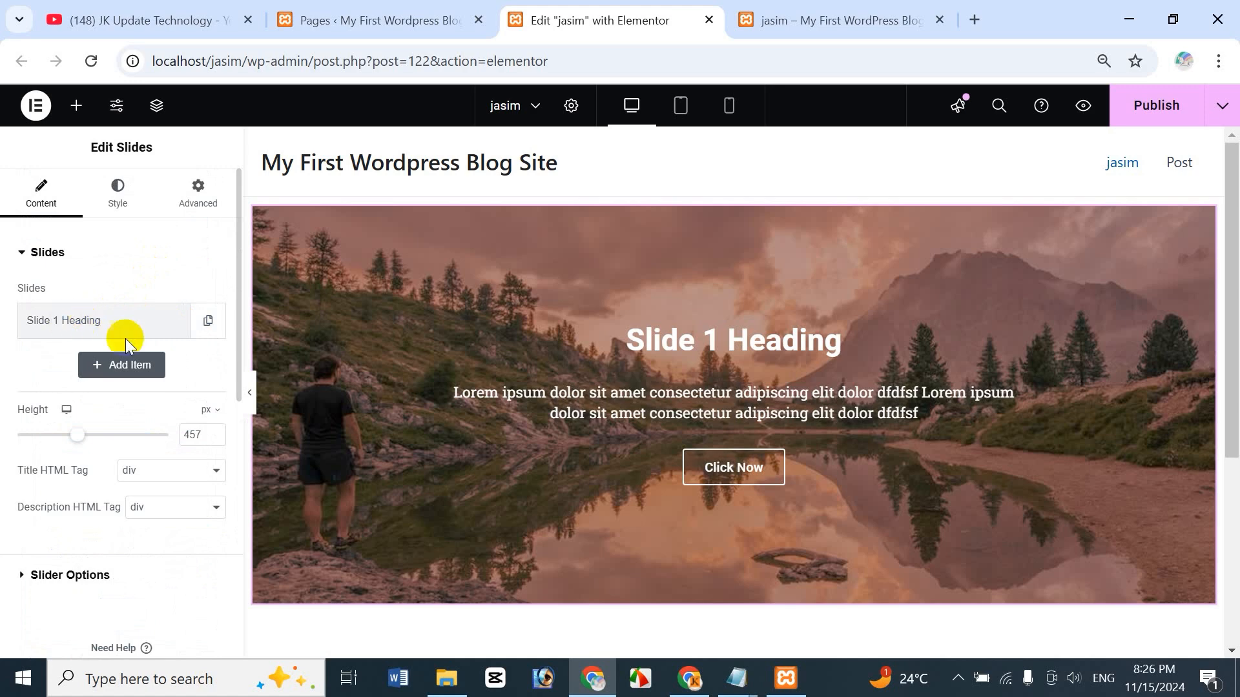
left_click(205, 323)
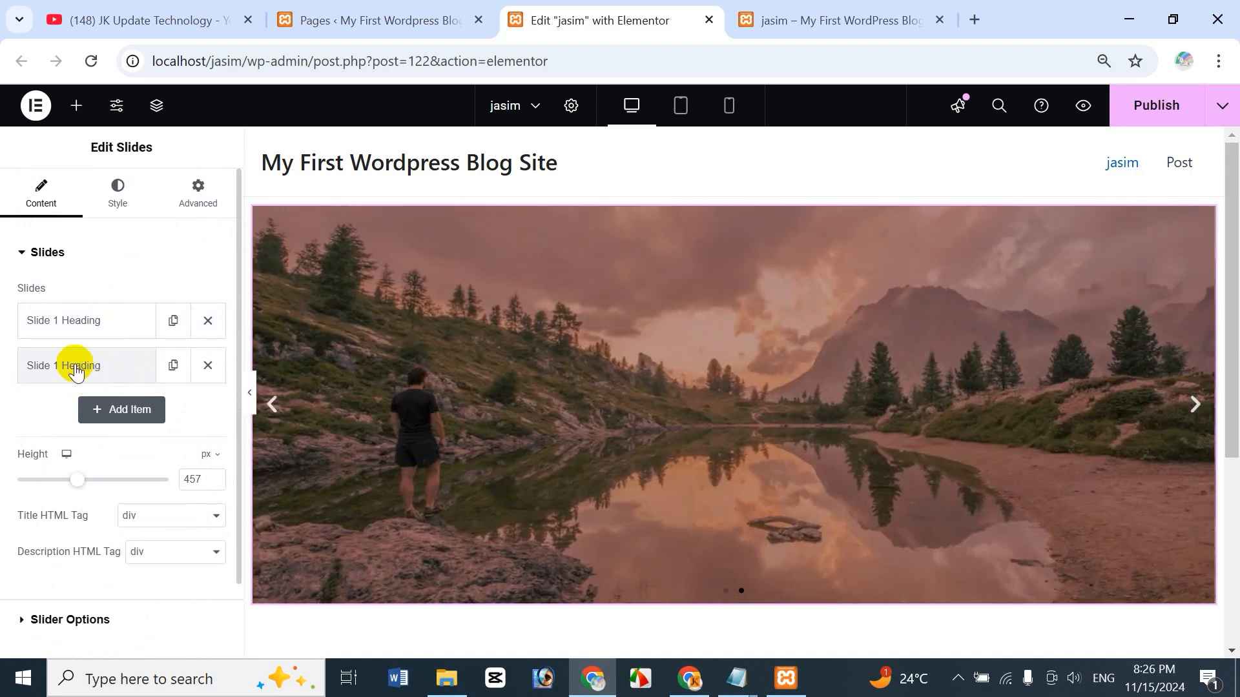
- Replace the second slide's background image with the sunset city street photo from the Media Library and collapse the slide
left_click(76, 367)
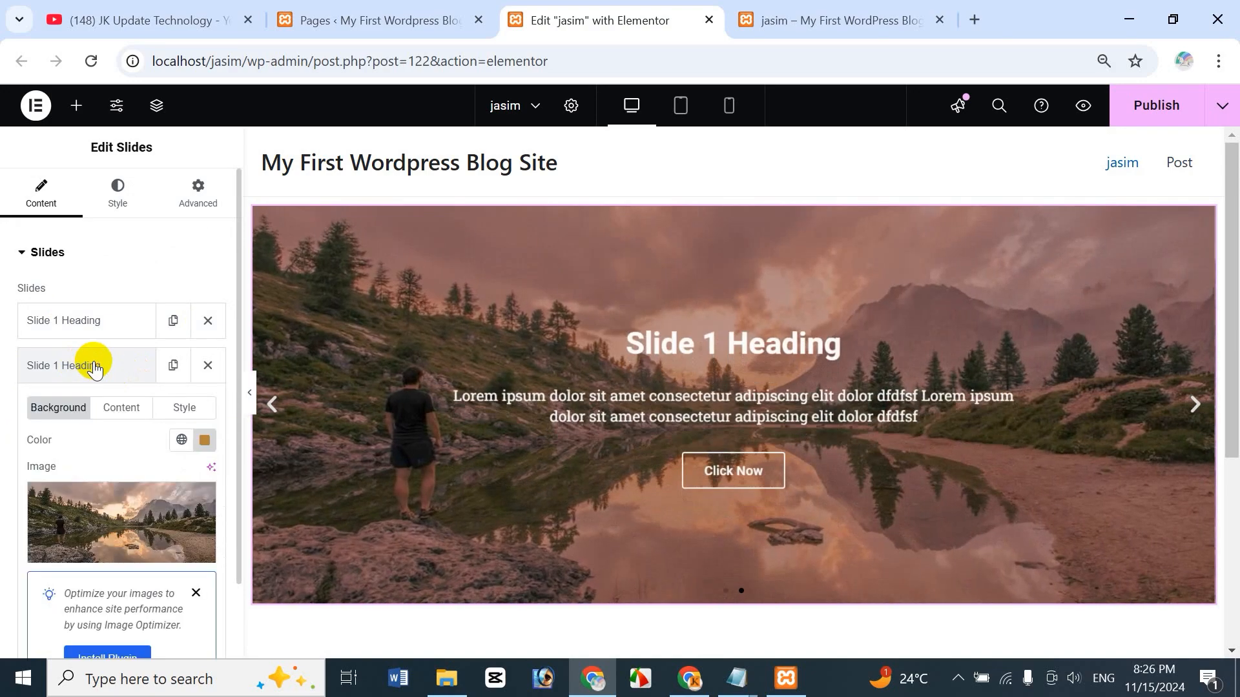
left_click(168, 538)
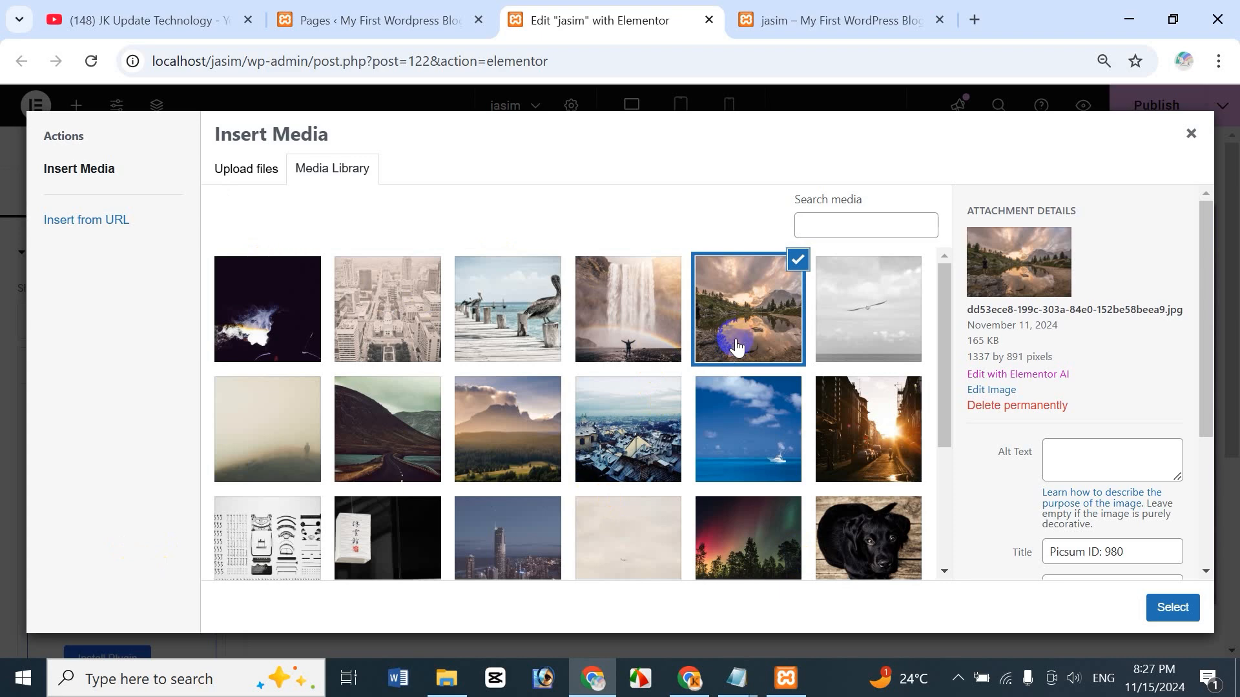
left_click(890, 430)
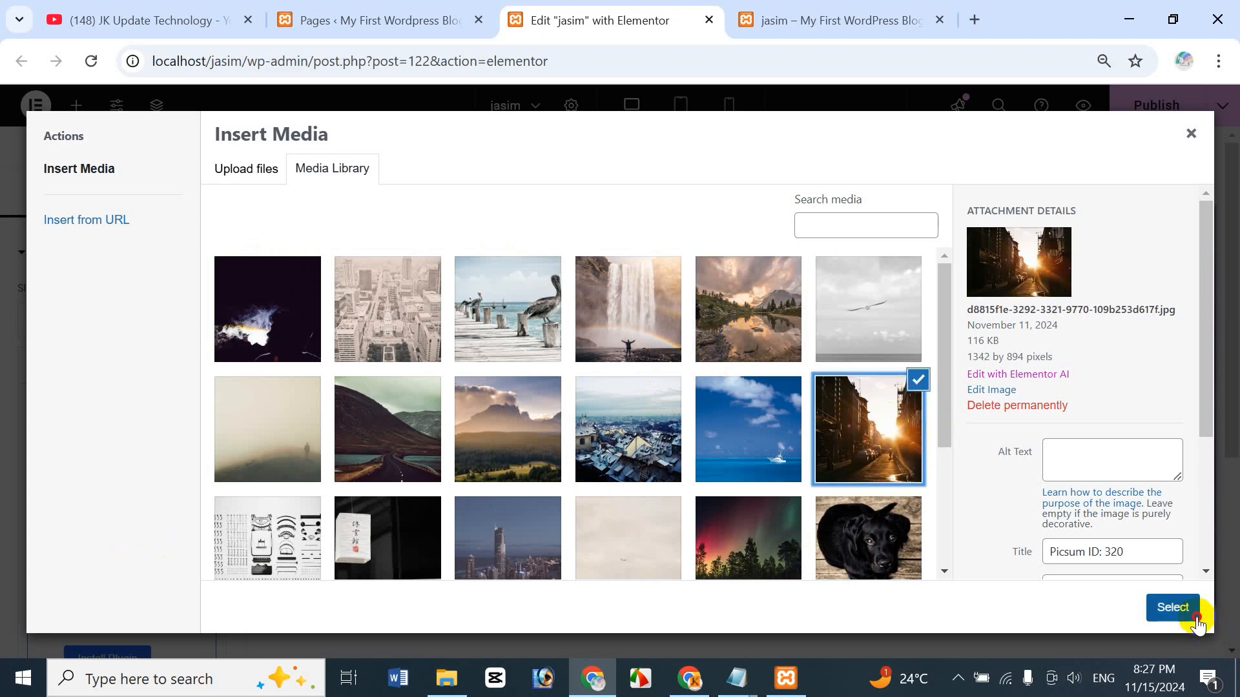
left_click(1172, 607)
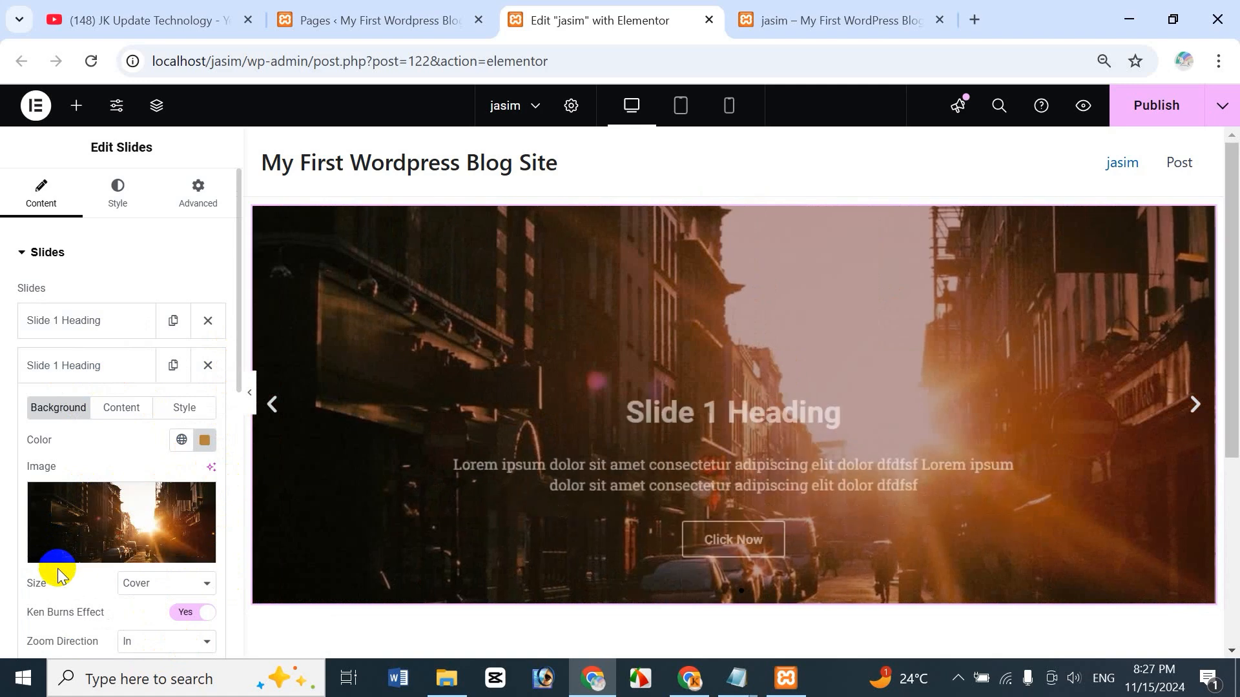
mouse_move(182, 508)
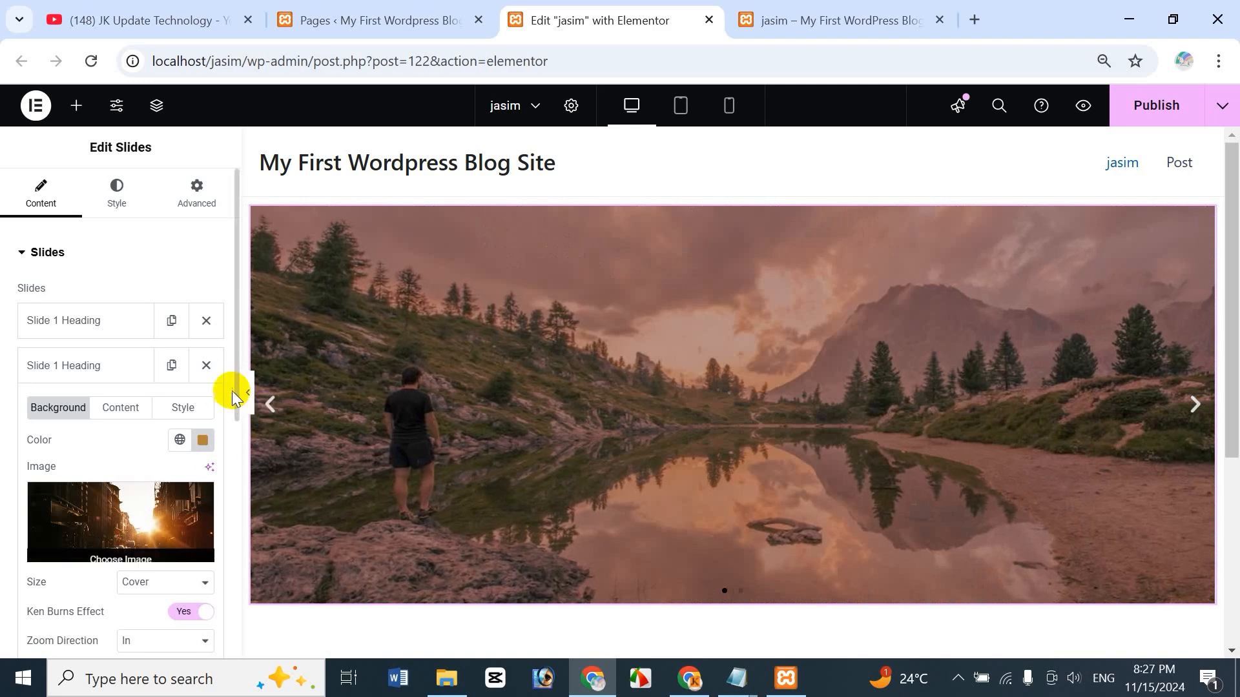
scroll(143, 378, "down", 1)
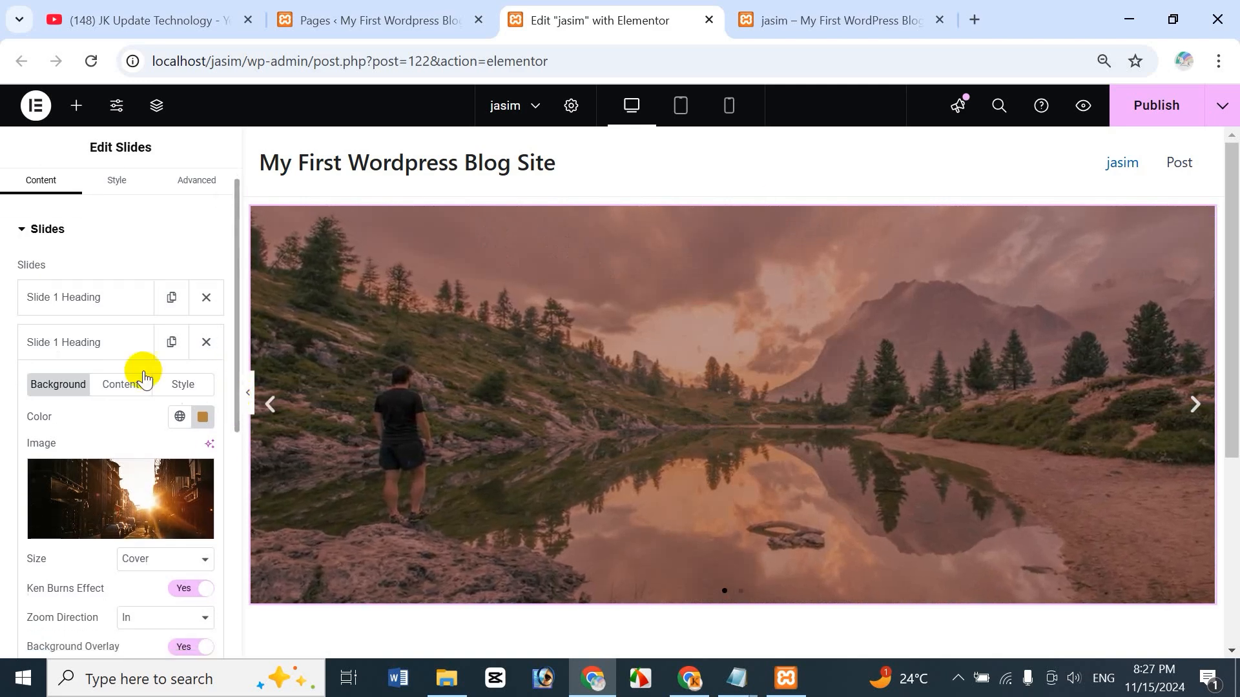
left_click(86, 342)
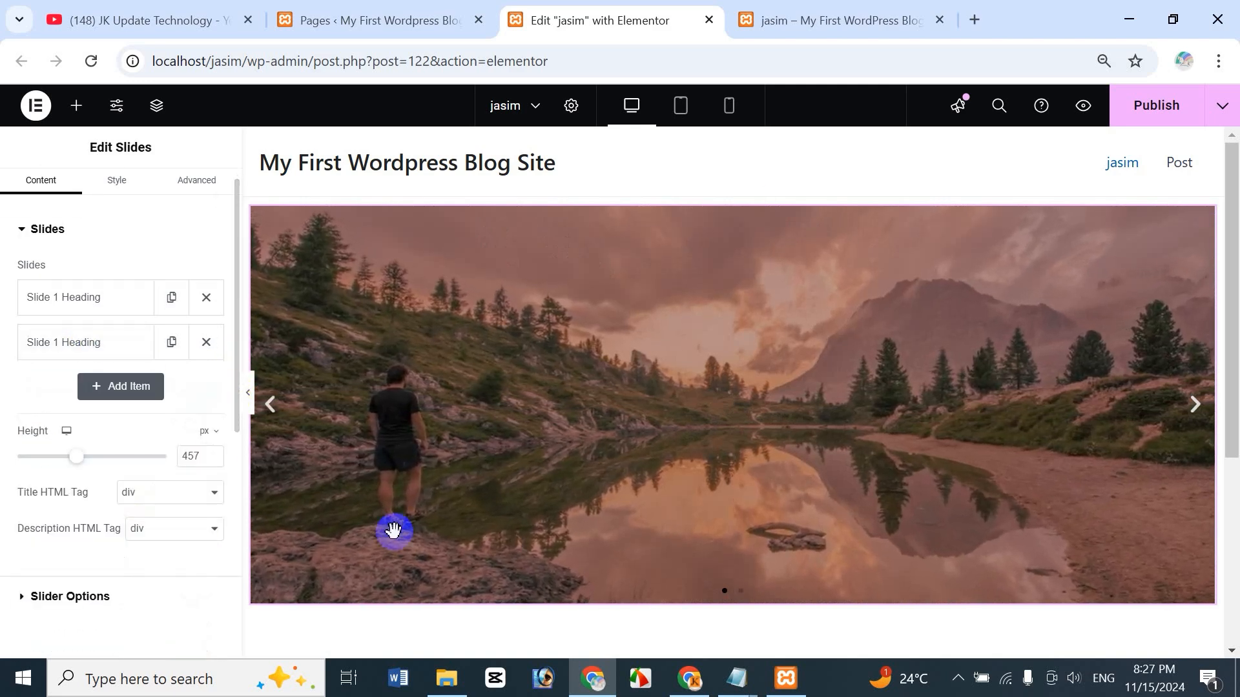
- Add a third slide and set its background image to the misty mountain and forest photo from the Media Library
left_click(125, 387)
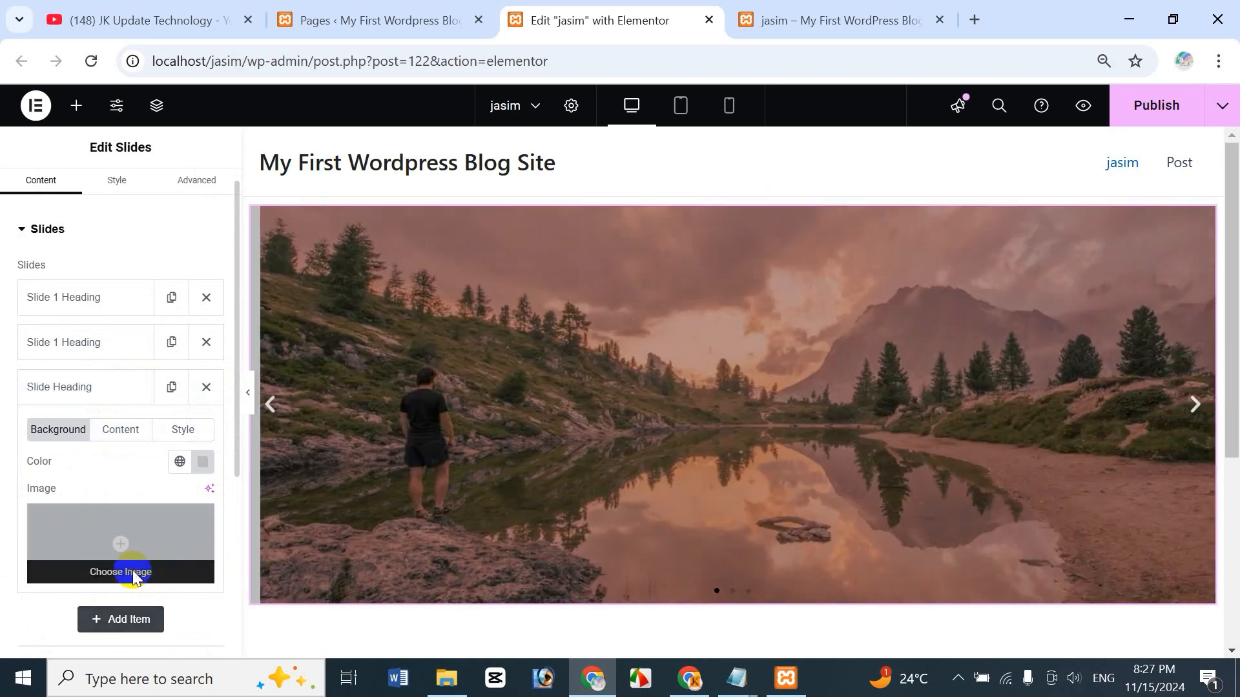
left_click(129, 574)
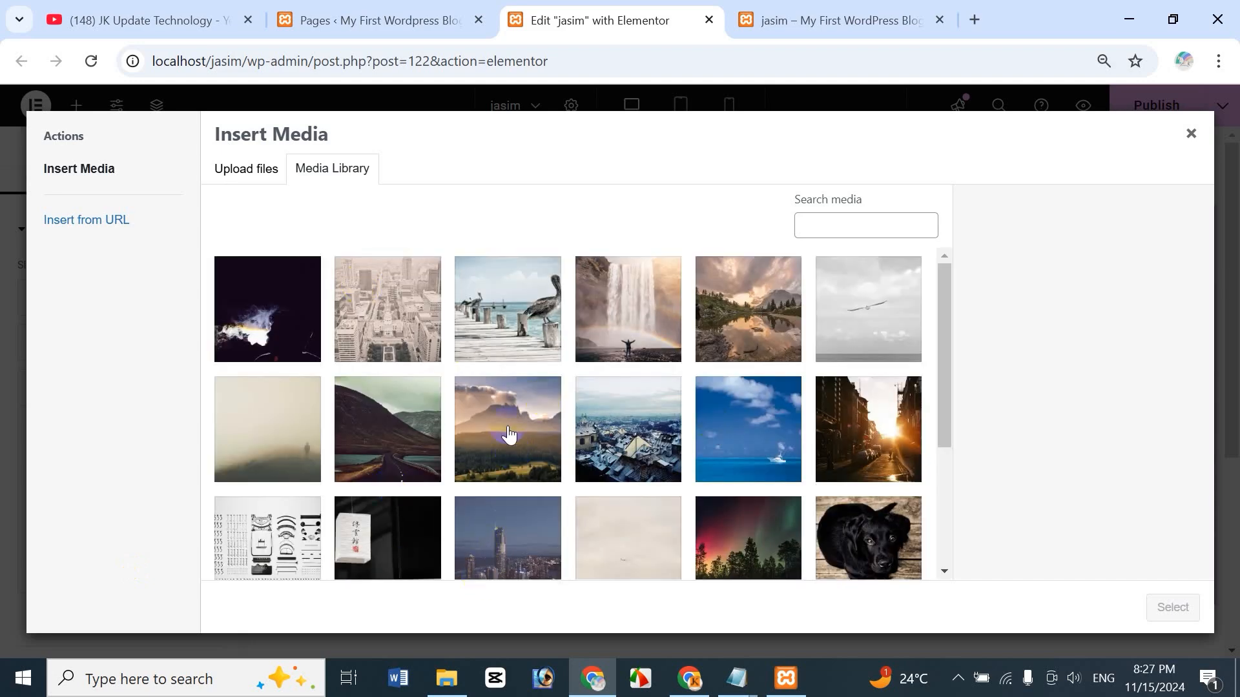
left_click(509, 434)
left_click(1187, 617)
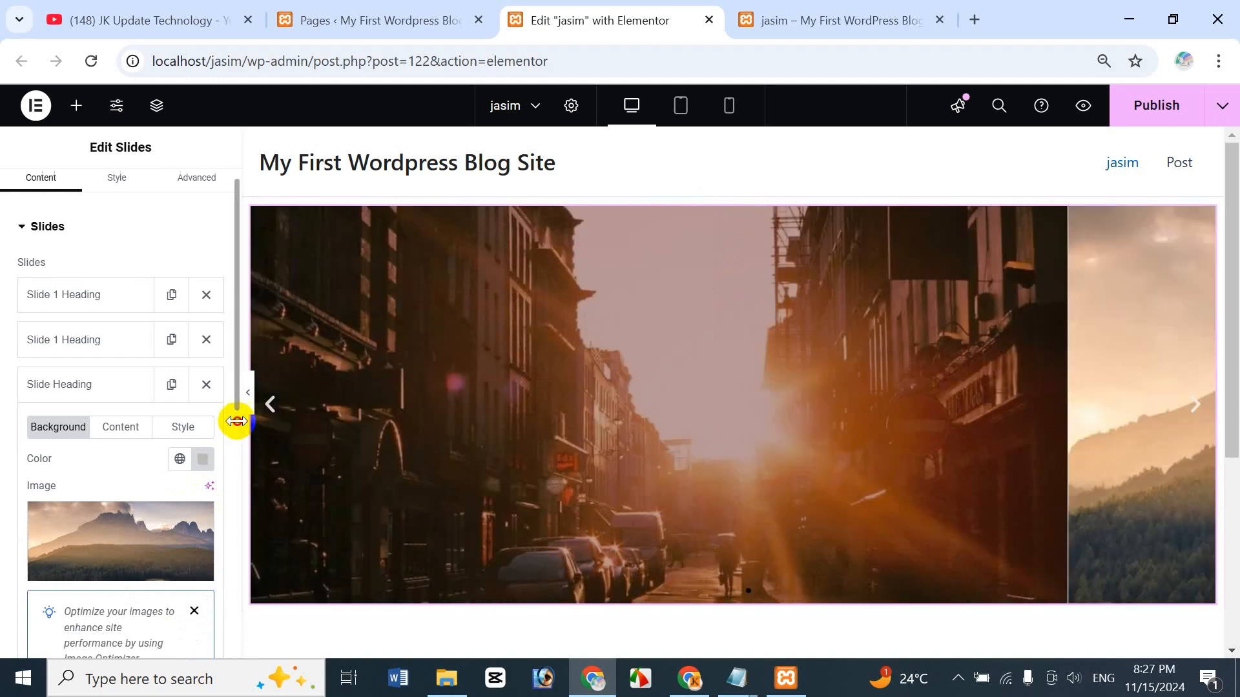
- Review the third slide's background options and its title, description, button text and link content
left_click_drag(237, 421, 219, 570)
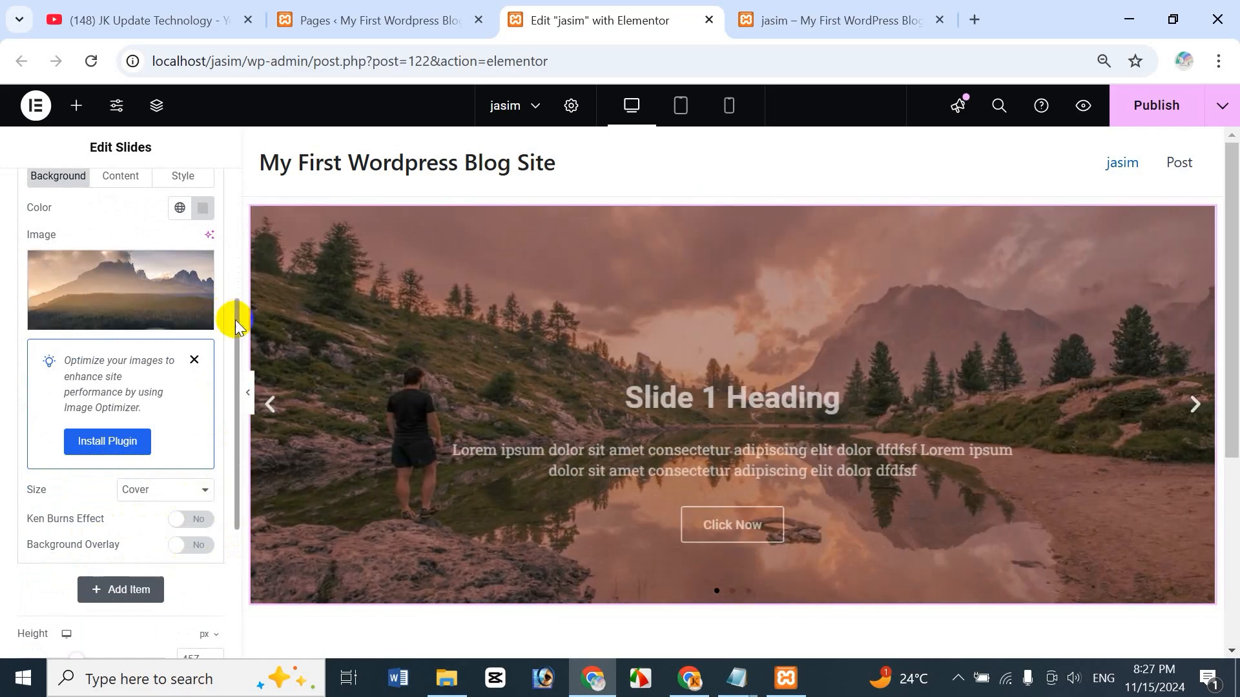
left_click_drag(238, 313, 237, 273)
left_click(122, 267)
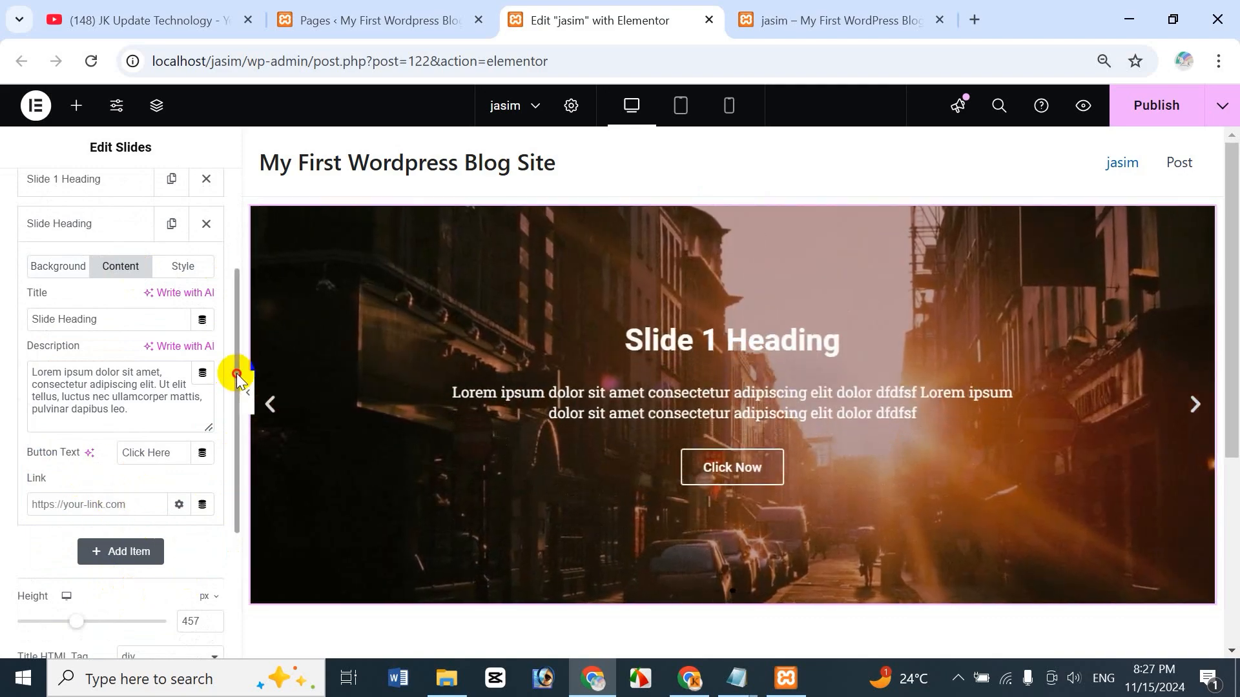
left_click_drag(237, 377, 251, 246)
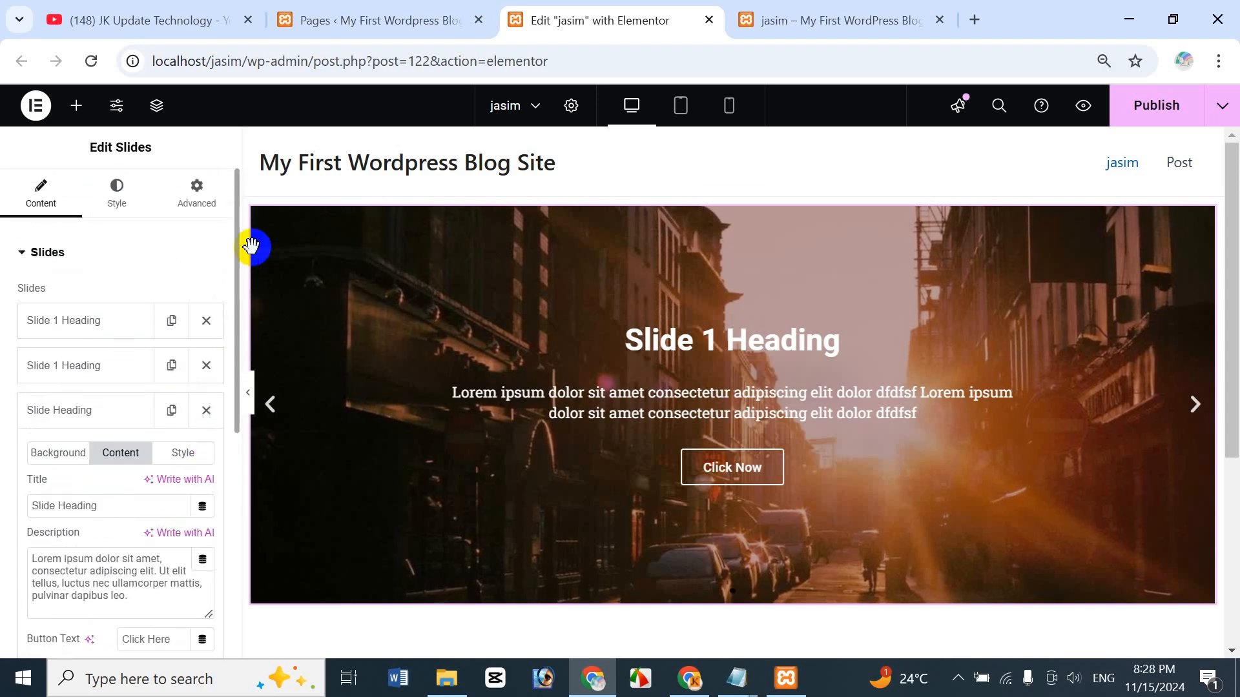
scroll(84, 323, "down", 2)
scroll(77, 326, "up", 1)
- Expand the second slide and review its background settings and its content settings, including the title, description, button and link
left_click(76, 301)
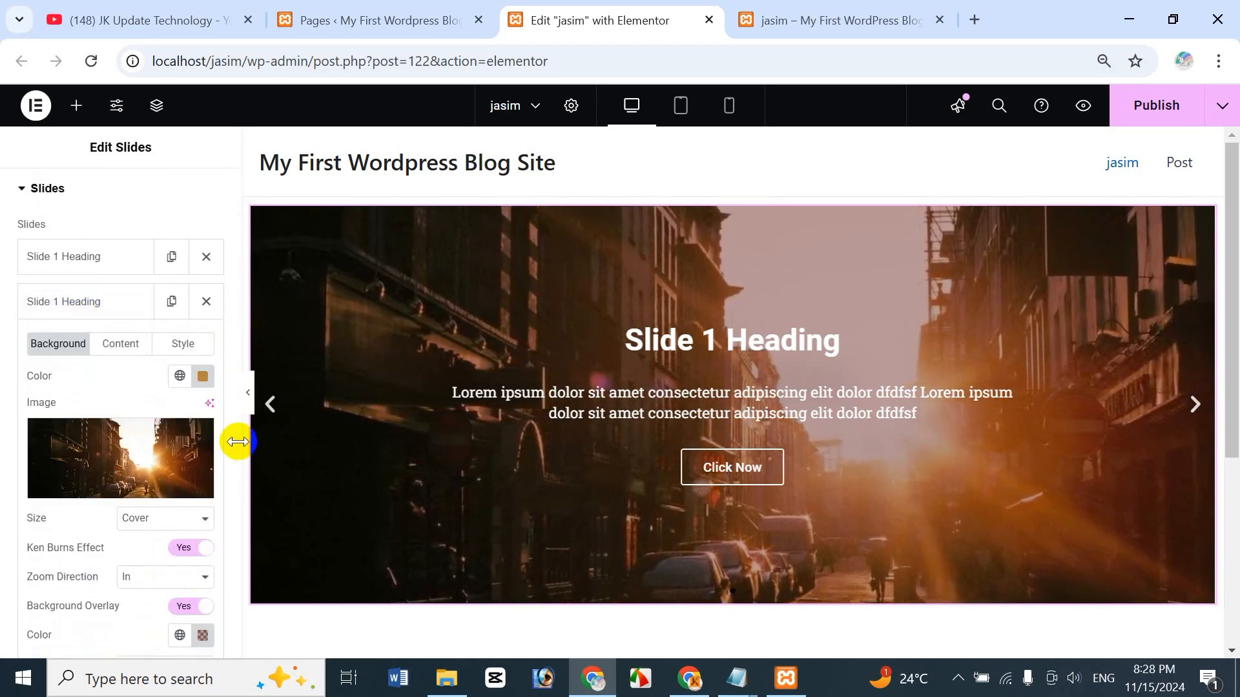
left_click_drag(235, 434, 239, 513)
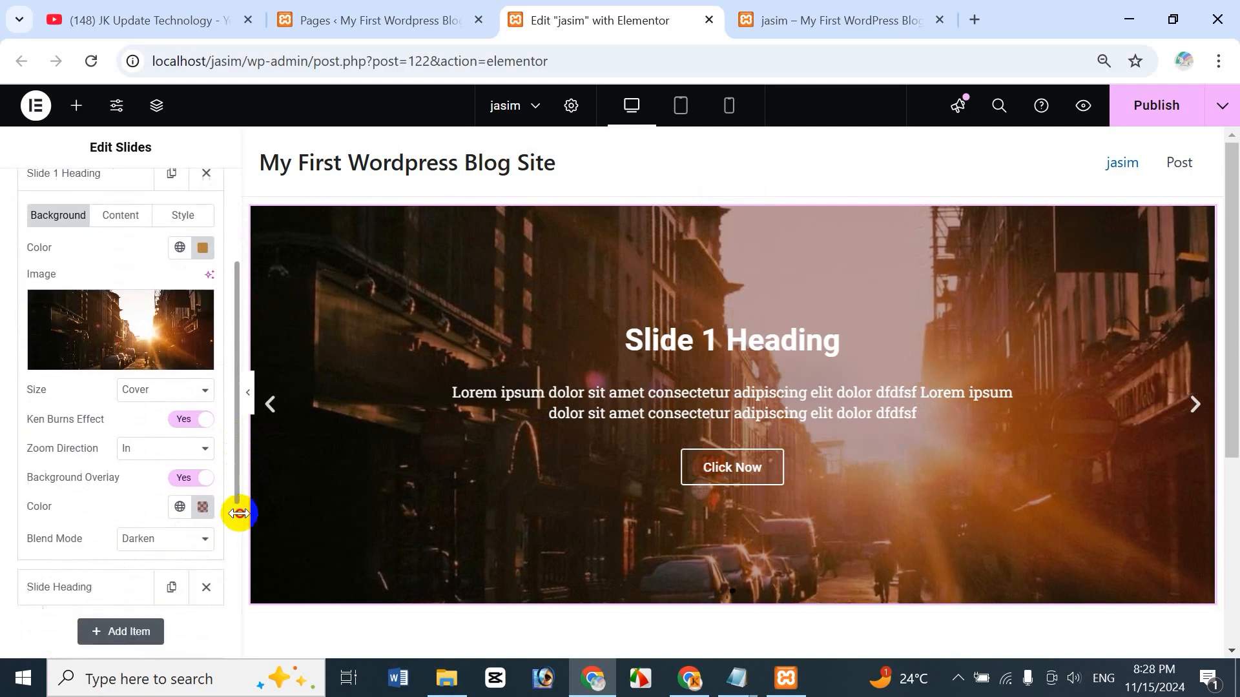
scroll(127, 352, "up", 3)
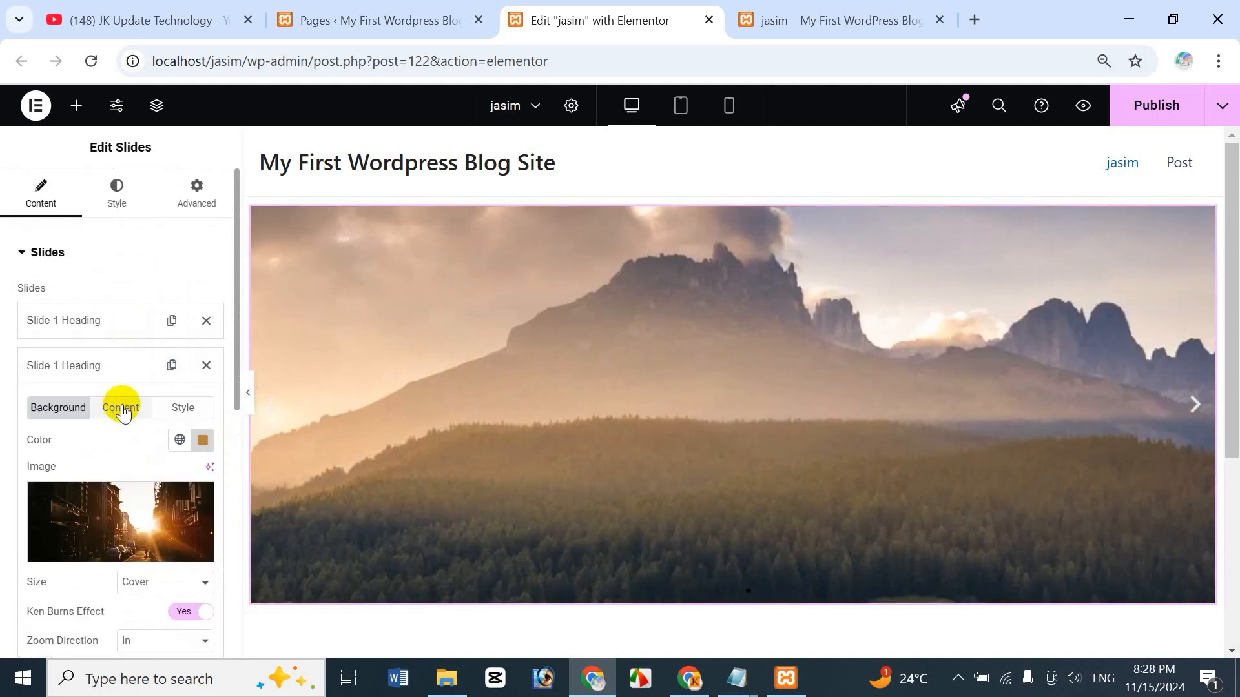
left_click(122, 409)
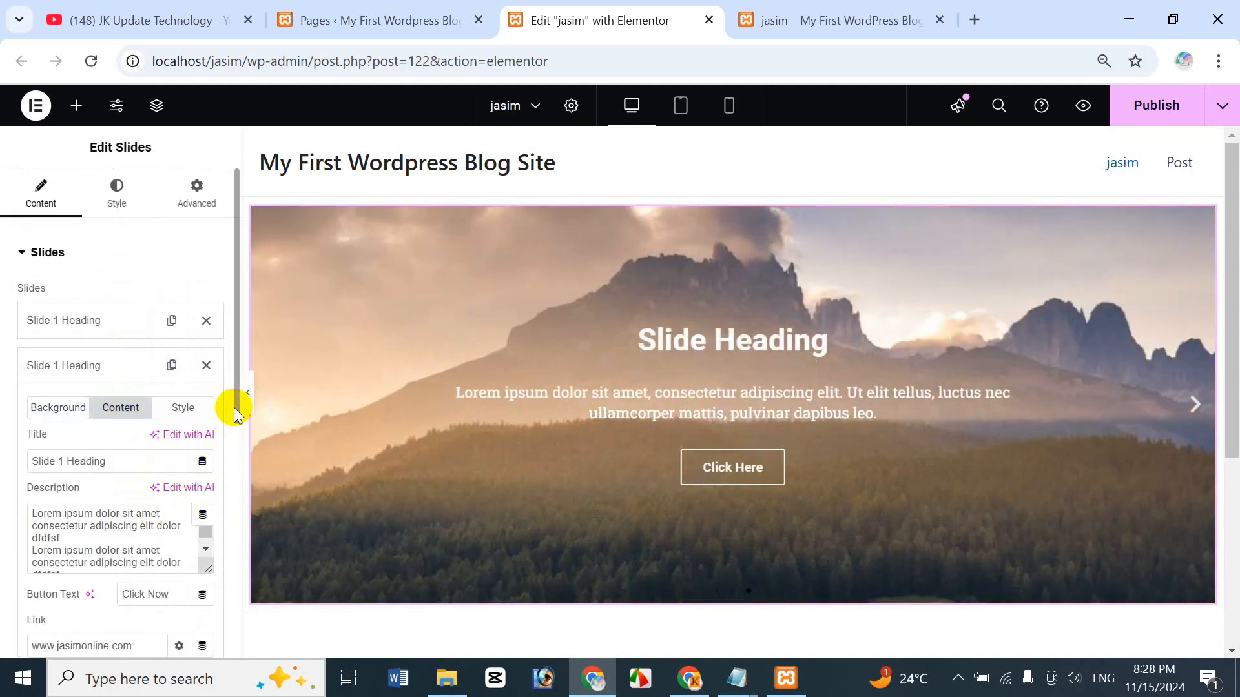
left_click_drag(235, 414, 235, 435)
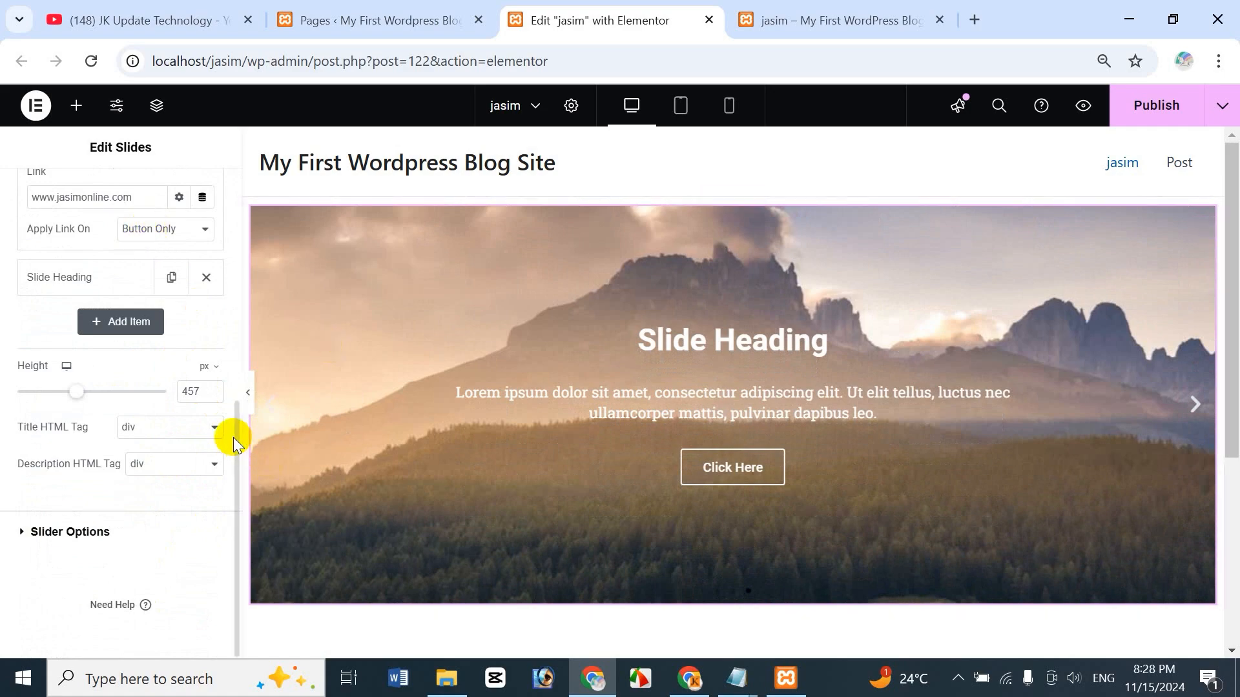
scroll(235, 439, "up", 2)
scroll(239, 340, "up", 5)
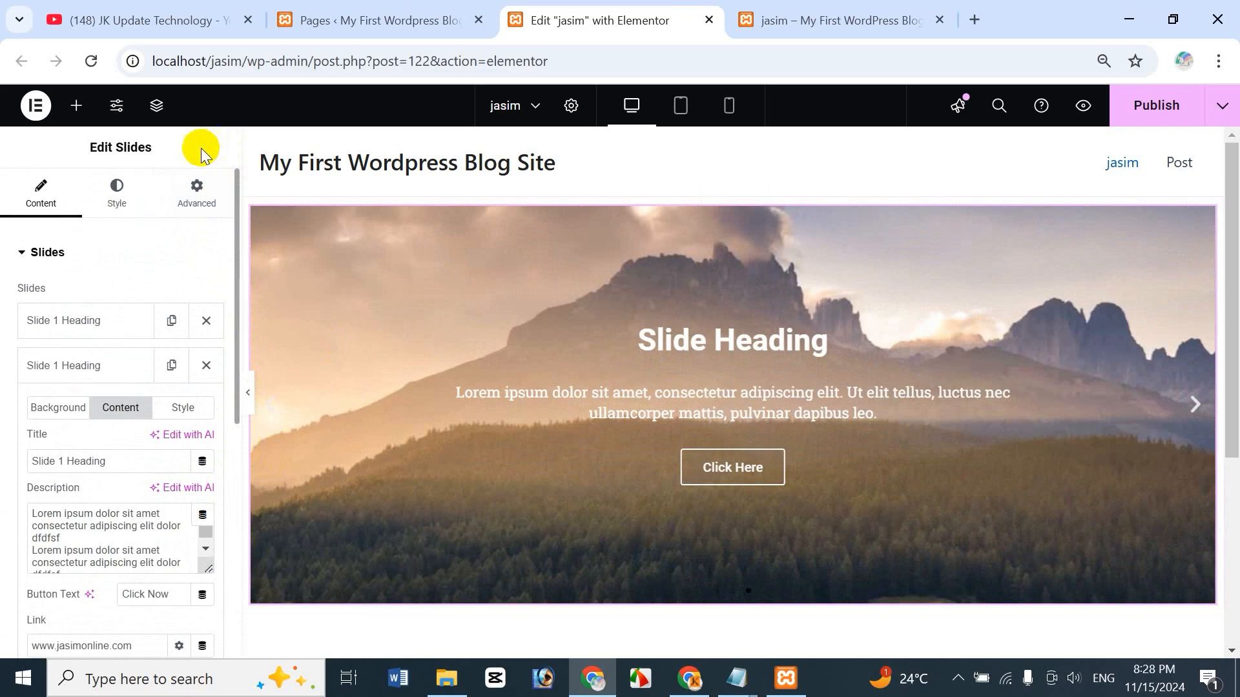
scroll(109, 277, "down", 3)
scroll(104, 285, "up", 2)
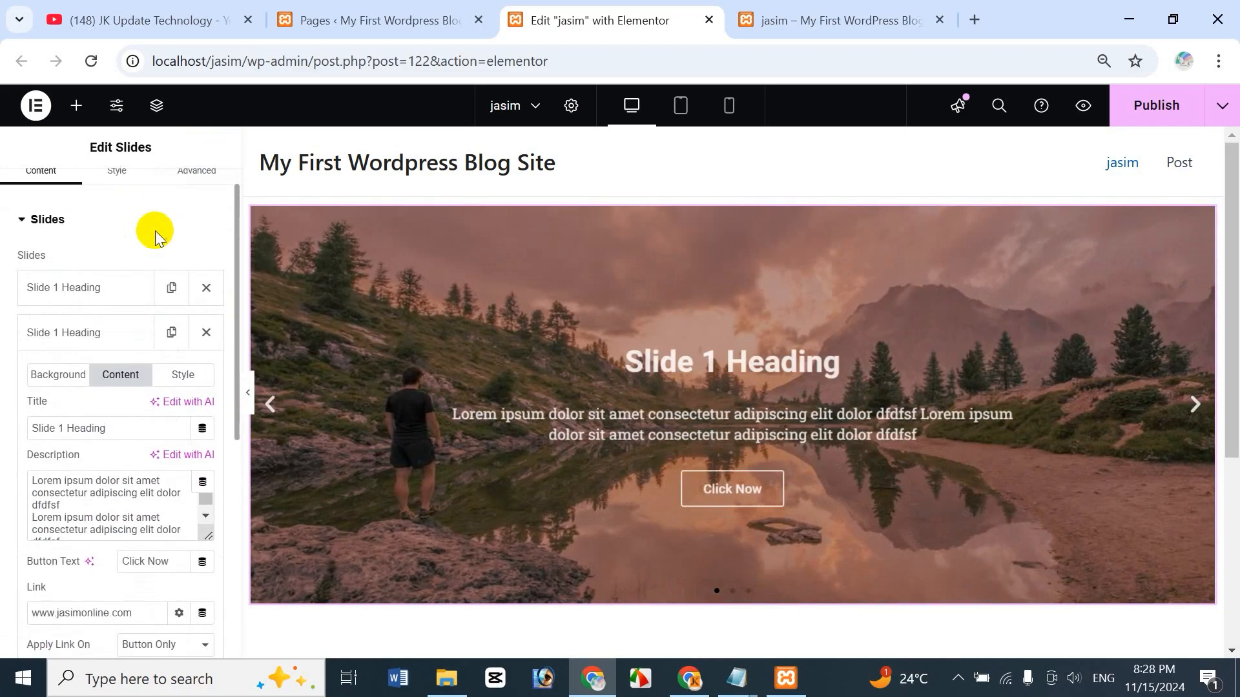
- Expand the Slides widget's Slider Options section
scroll(150, 249, "down", 5)
scroll(138, 373, "down", 3)
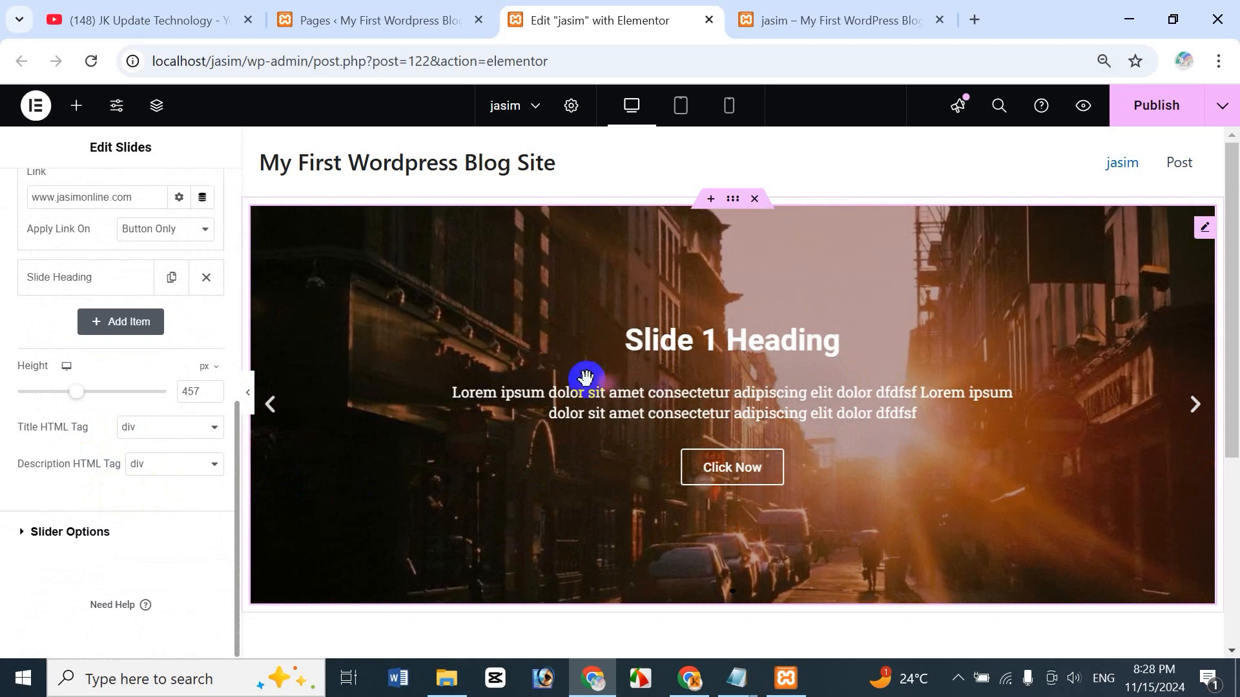
left_click(27, 529)
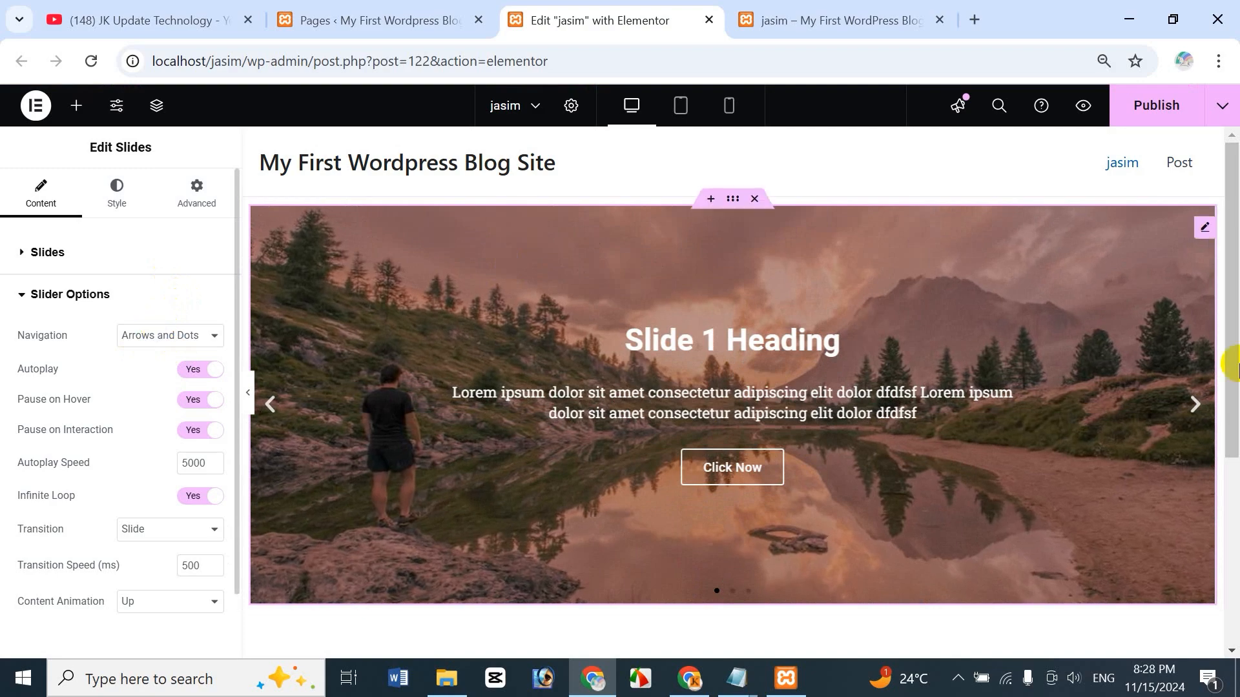
scroll(1234, 391, "down", 1)
scroll(1233, 391, "up", 1)
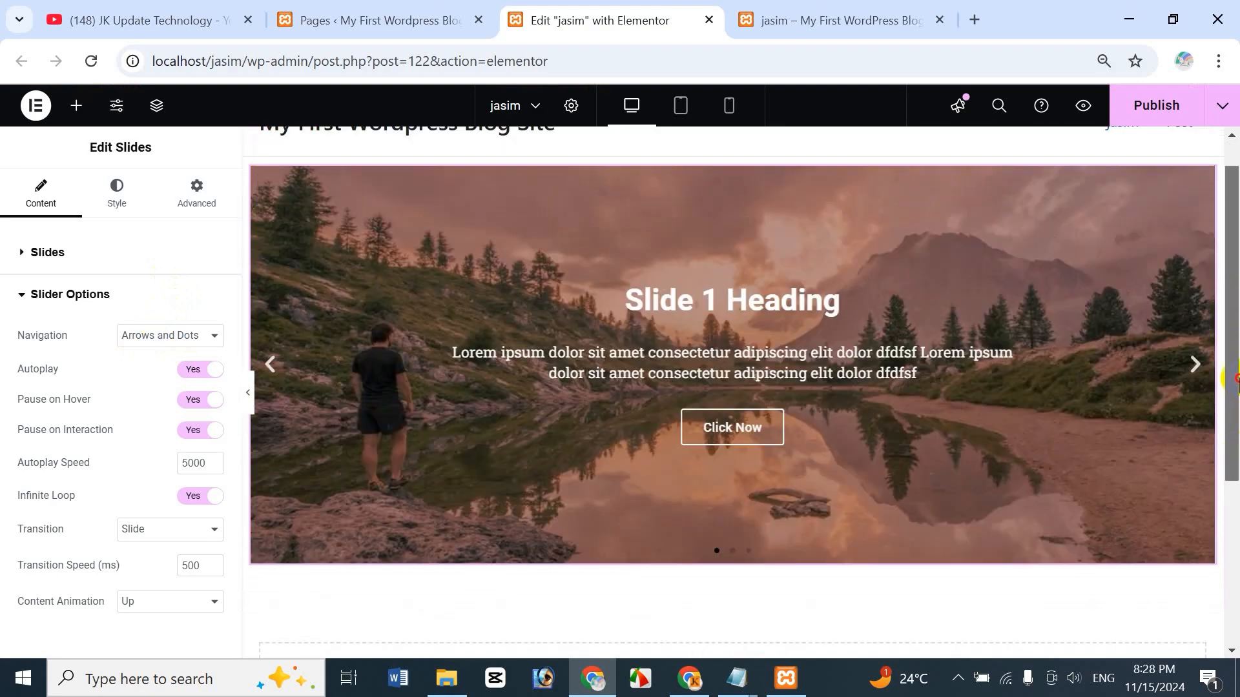
- Try Arrows, Dots and None as the slider Navigation, restore Arrows and Dots, and advance to the next slide
left_click(157, 332)
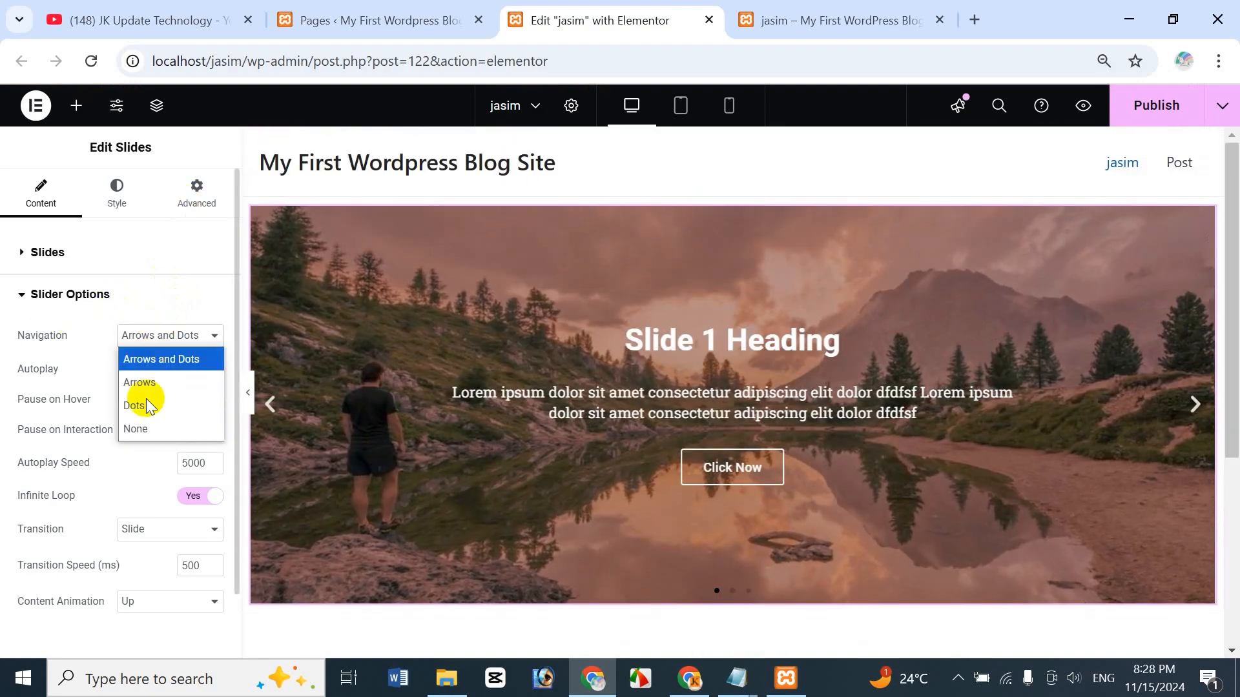
left_click(151, 385)
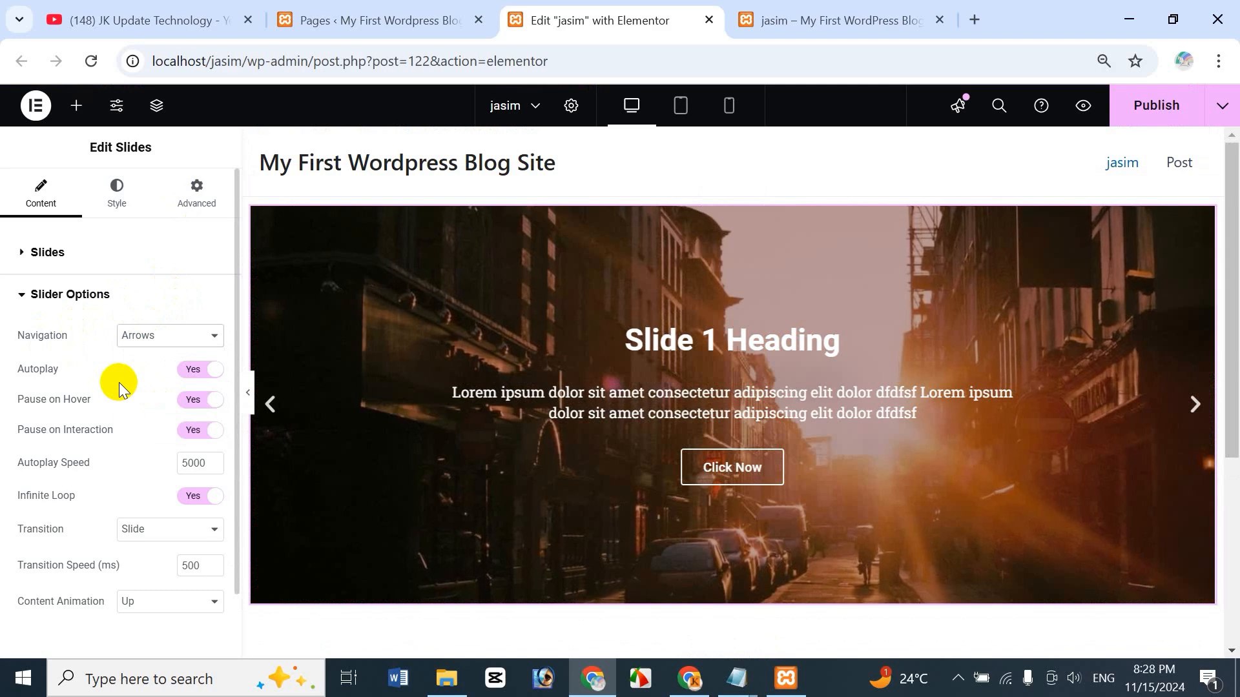
left_click(666, 426)
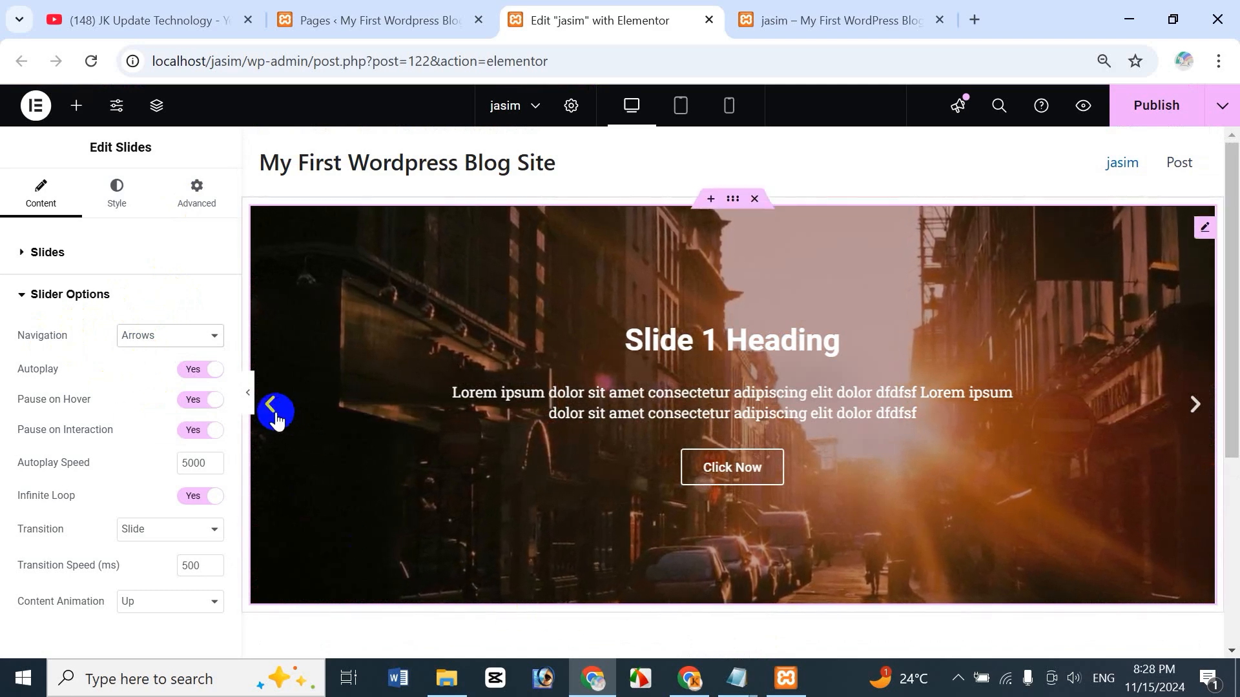
left_click(172, 340)
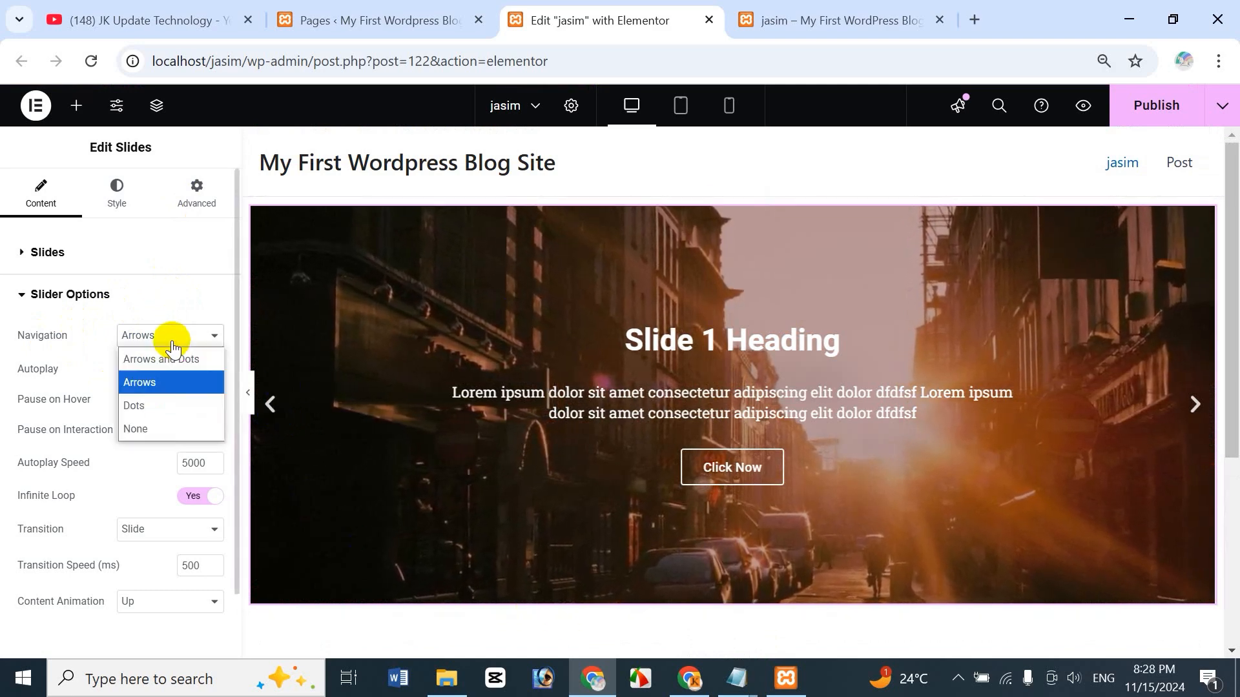
left_click(146, 406)
left_click(299, 493)
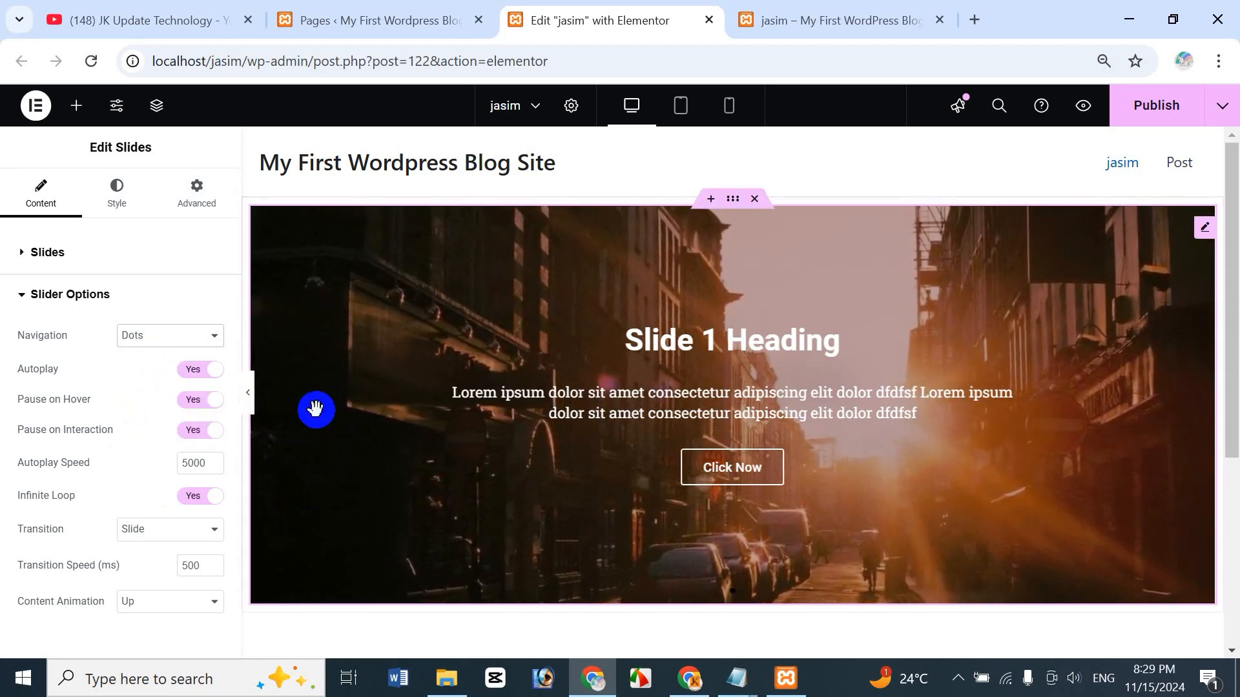
left_click(137, 337)
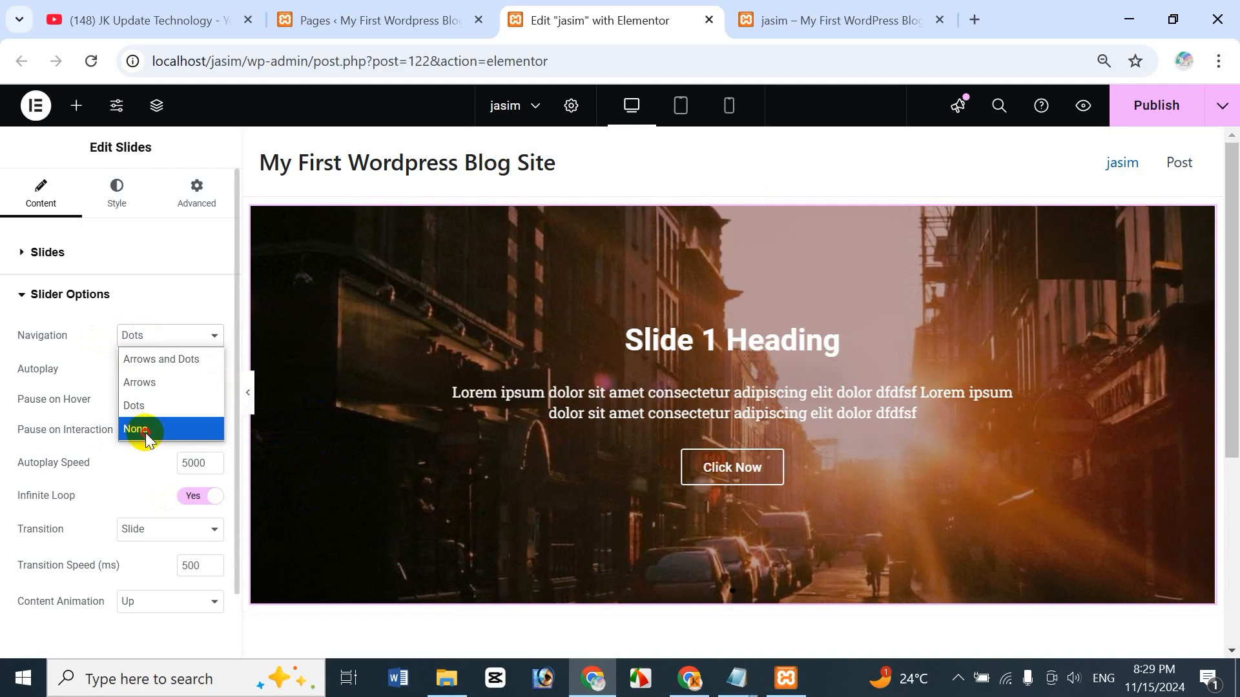
left_click(146, 430)
left_click(332, 437)
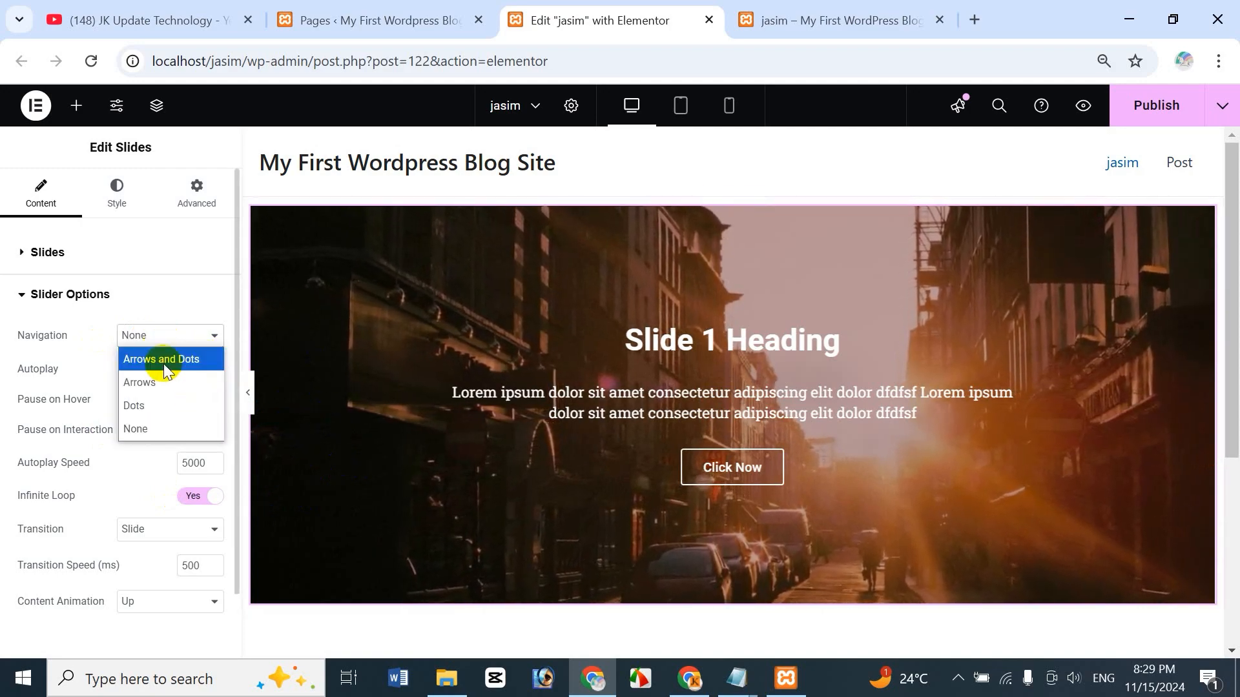
left_click(162, 359)
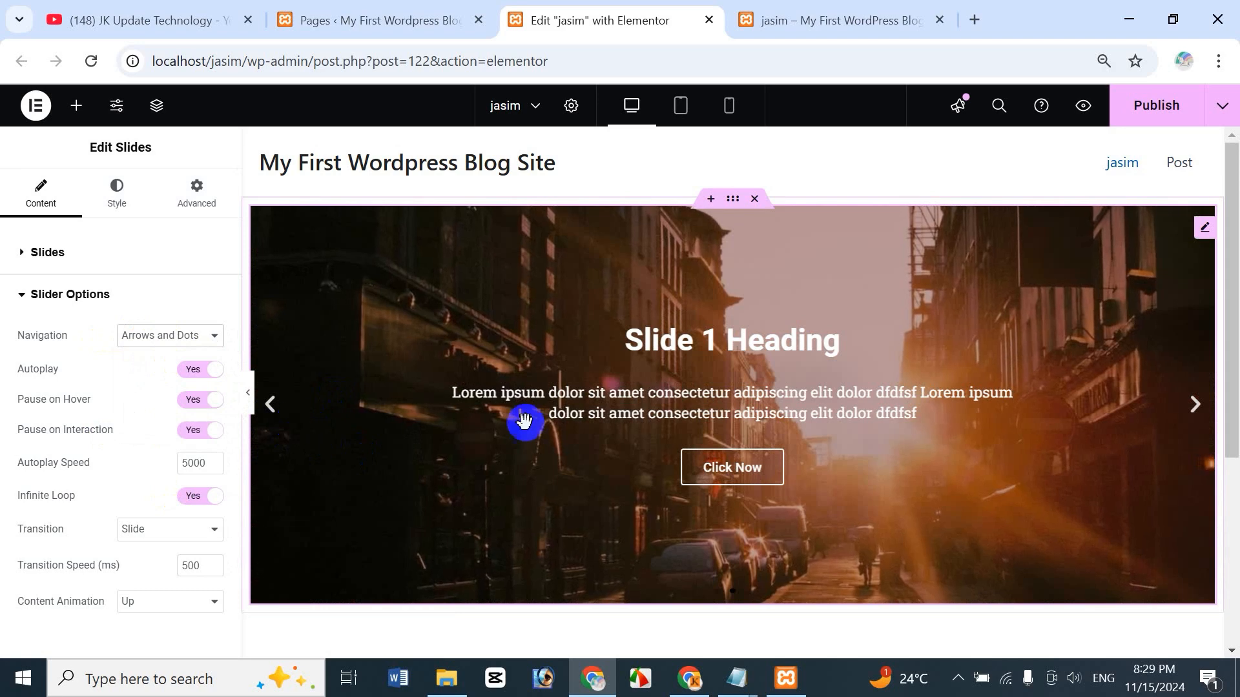
left_click(1195, 405)
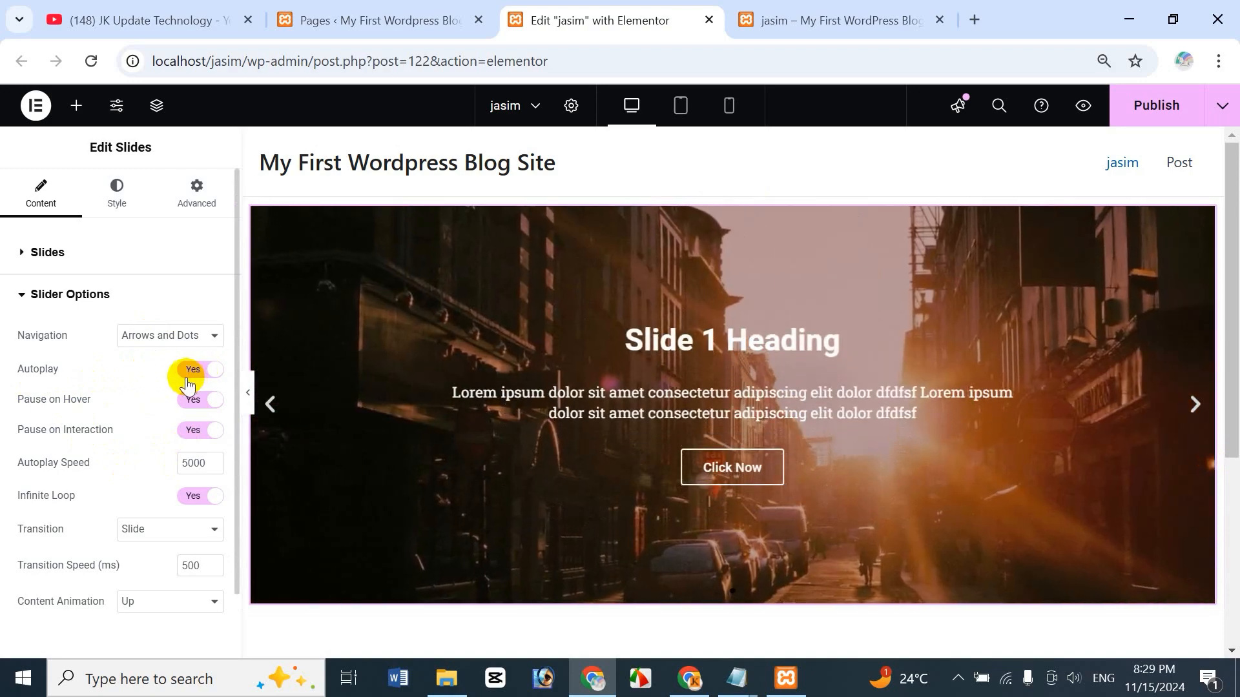
- Switch Autoplay off and back on, and set the Autoplay Speed to 1000
left_click(189, 379)
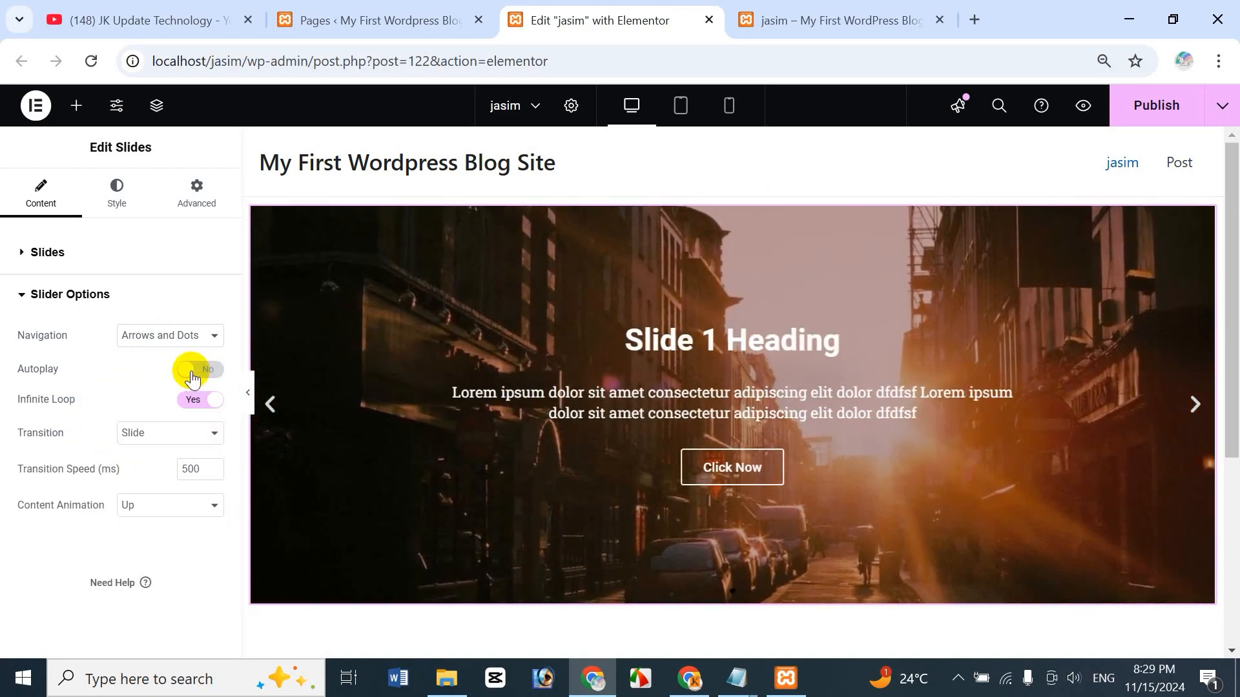
left_click(189, 373)
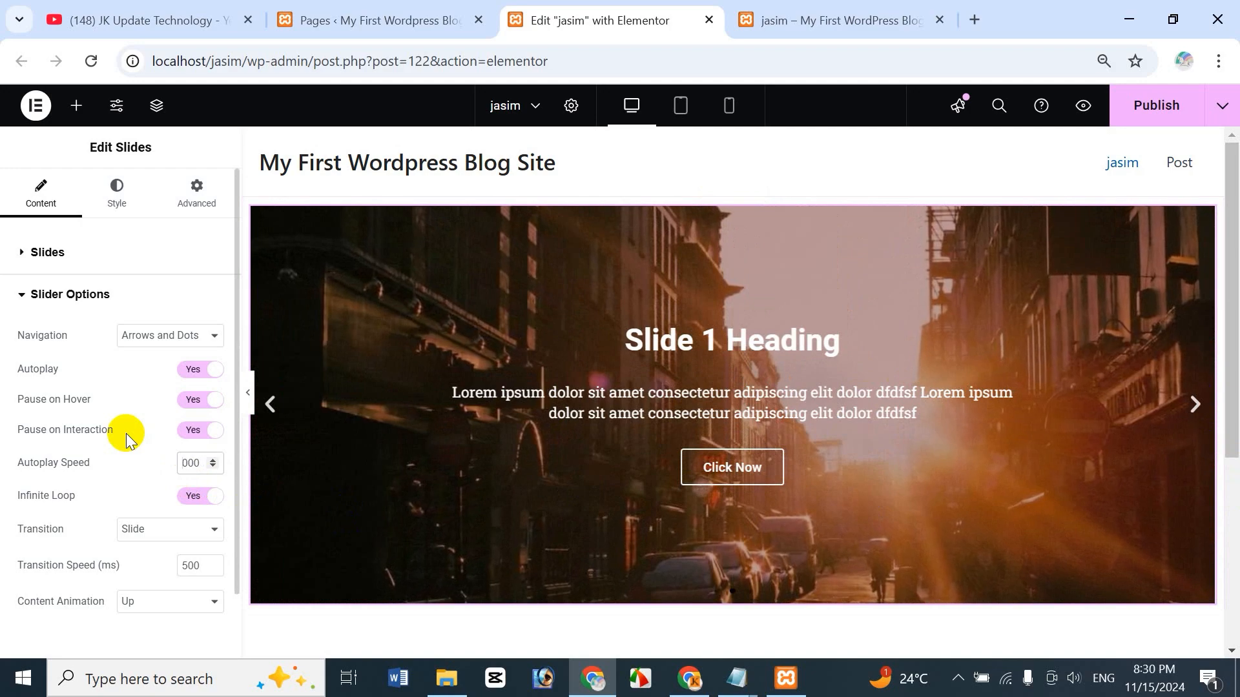
type("1")
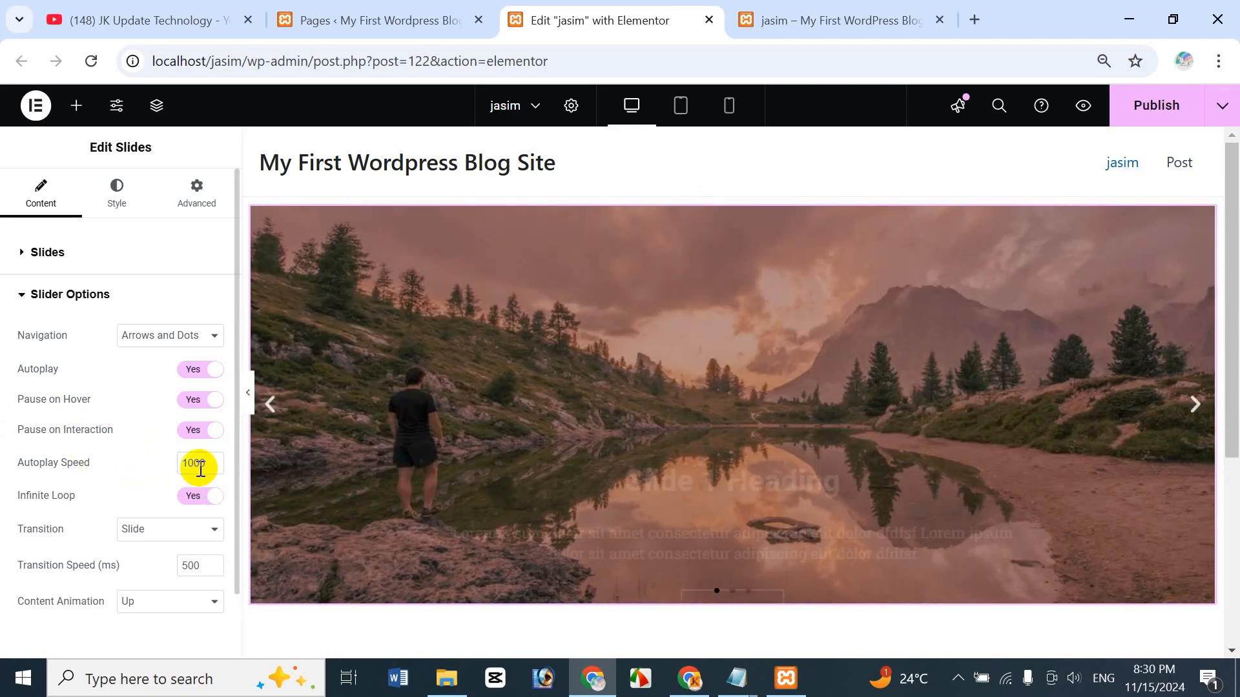
- Set the Autoplay Speed to 2000, and switch Infinite Loop off and back on
left_click(188, 463)
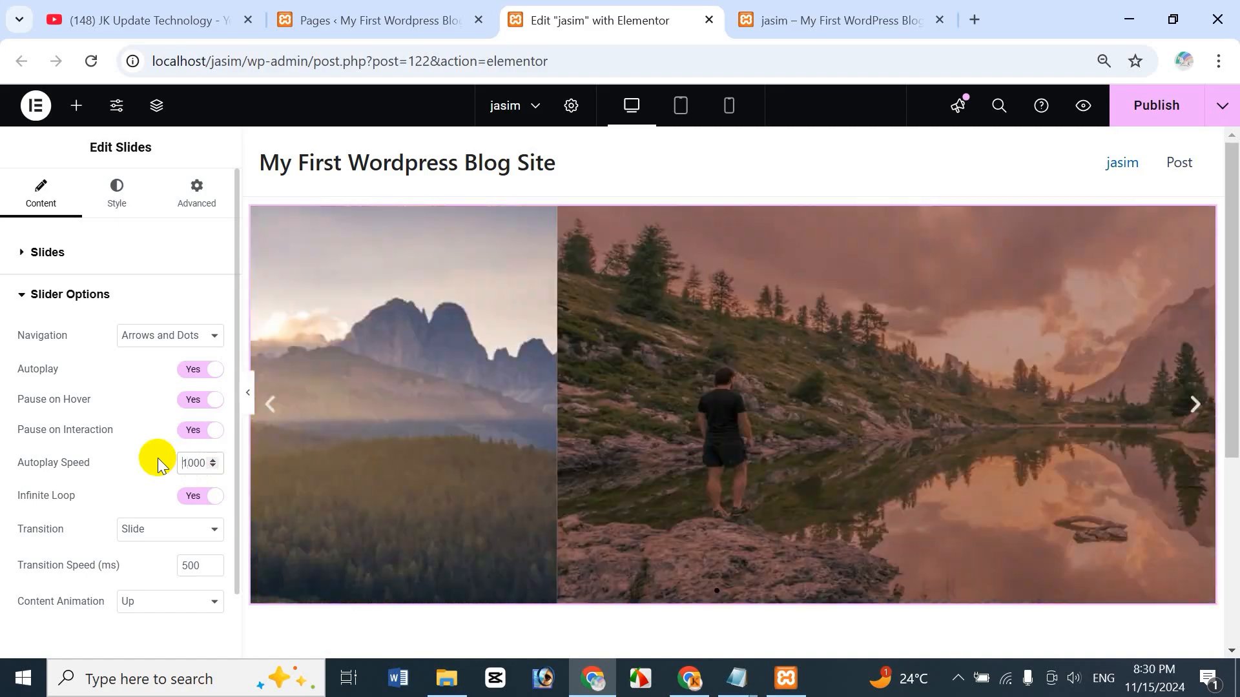
key("BackSpace")
type("2")
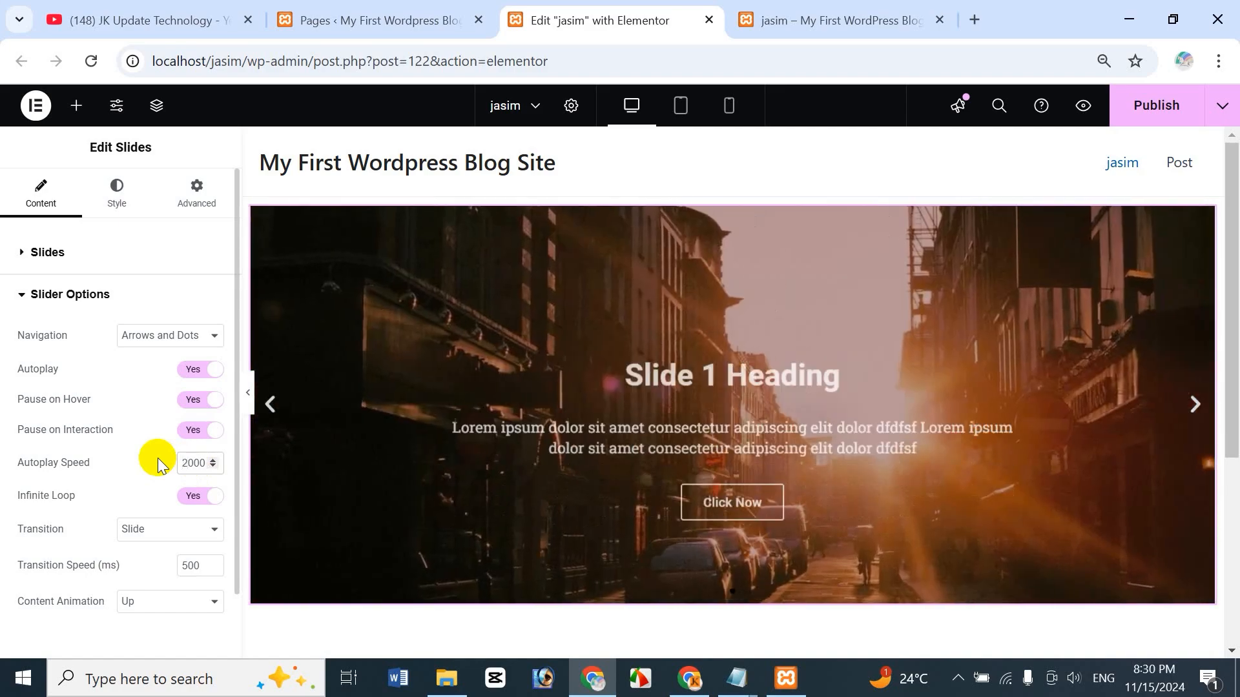
left_click(139, 455)
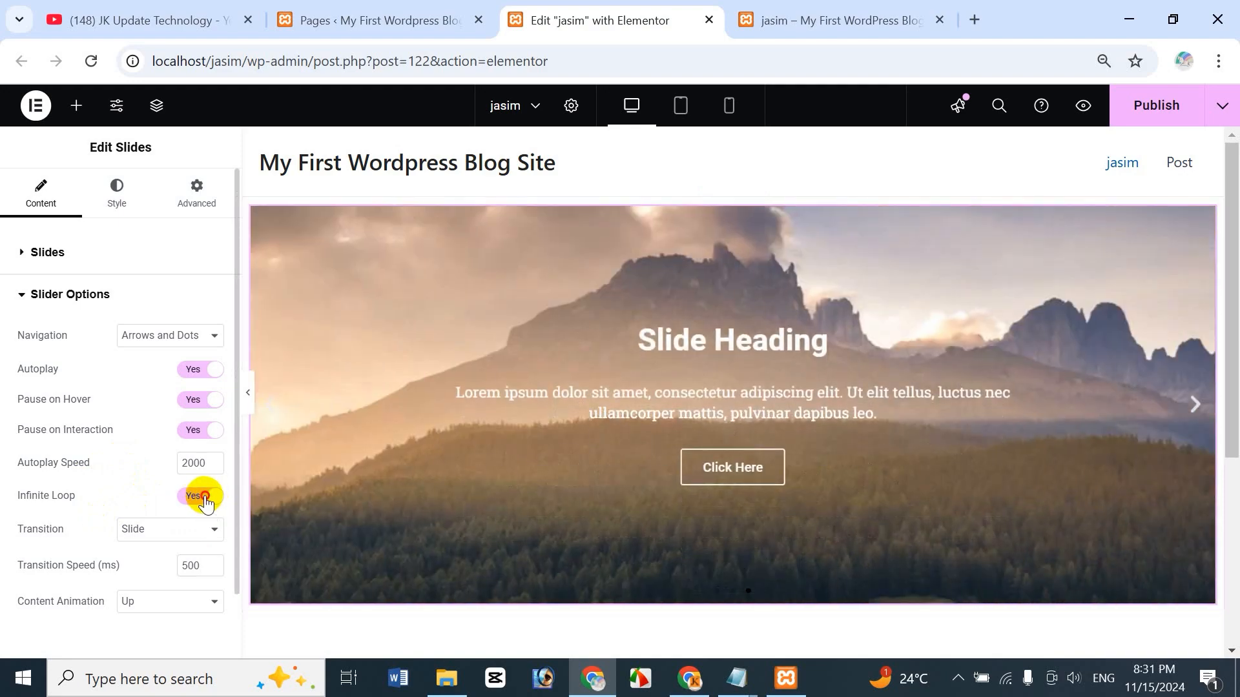
left_click(204, 496)
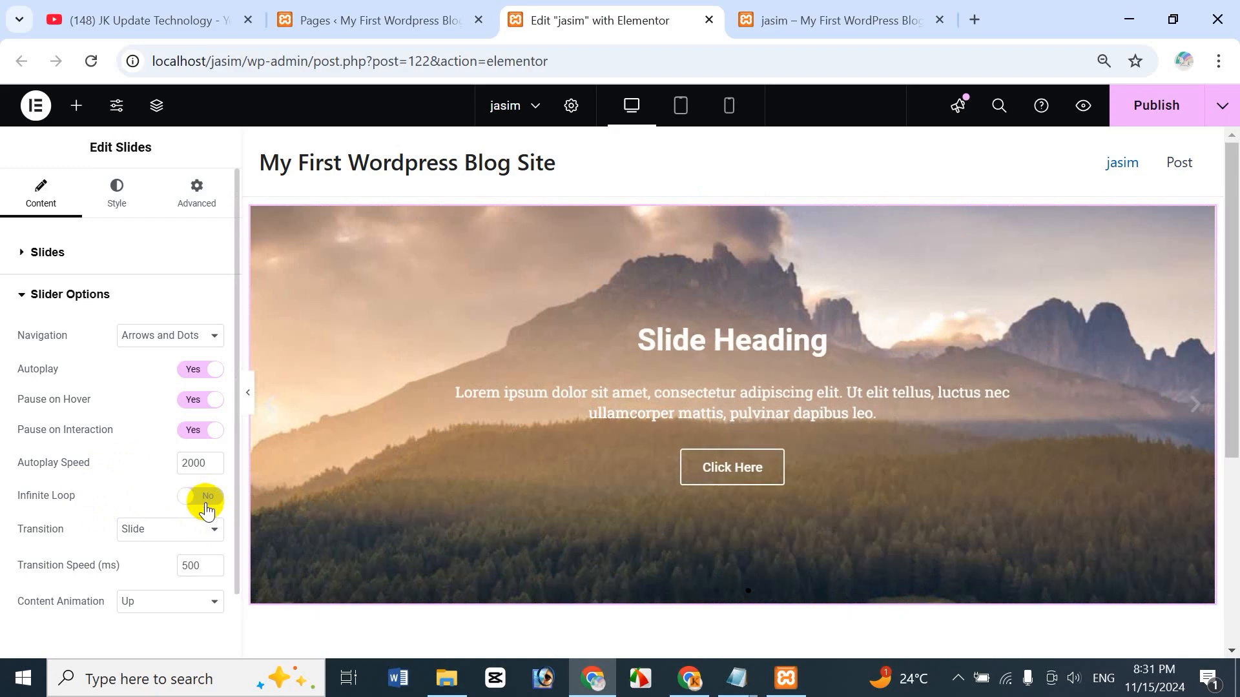
left_click(204, 498)
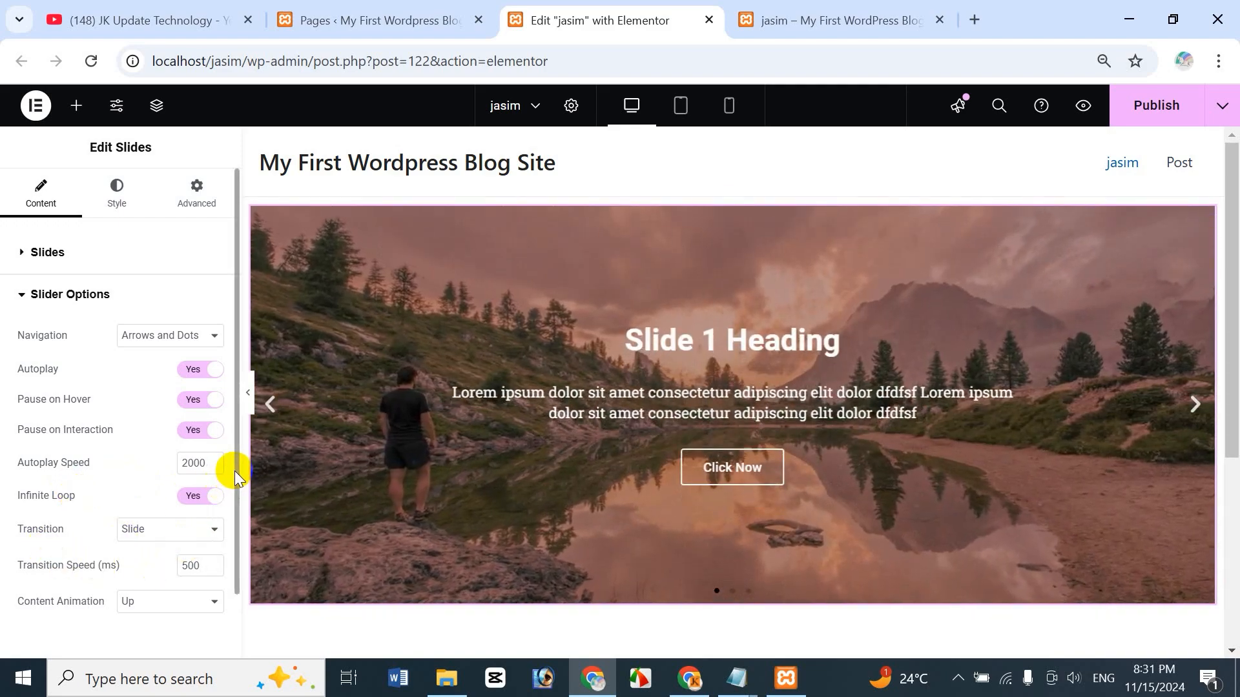
- Try Fade as the slider Transition, and restore Slide
scroll(226, 516, "down", 2)
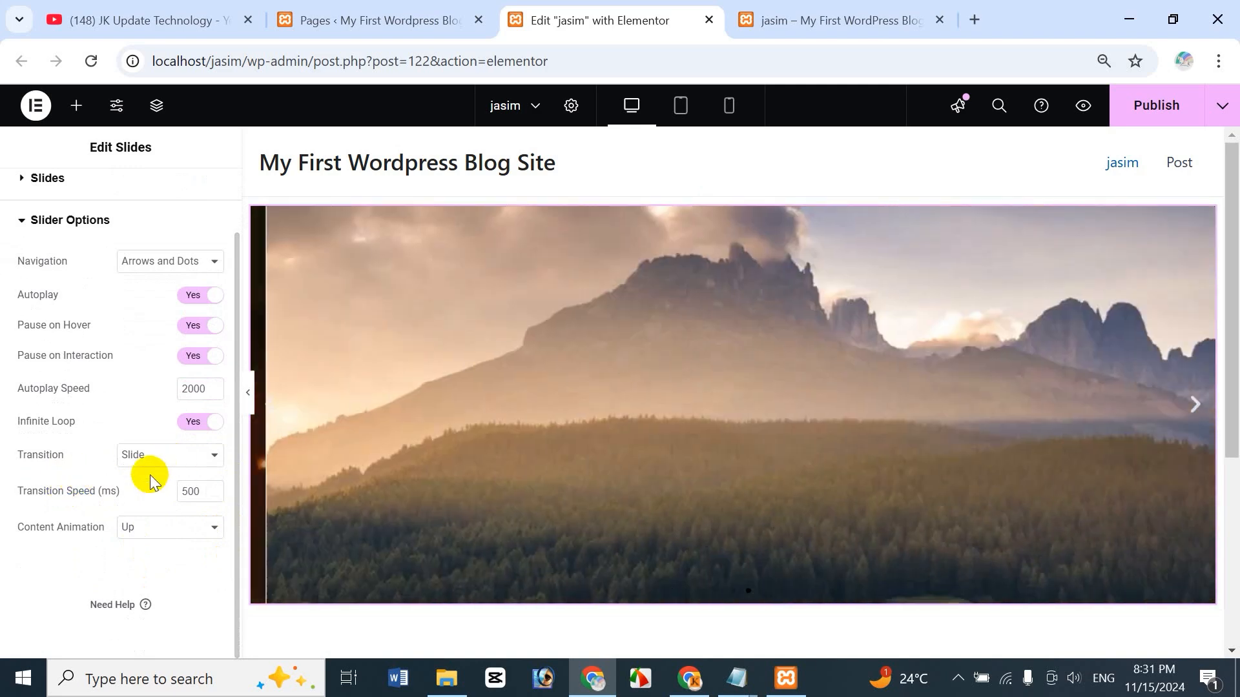
left_click(143, 456)
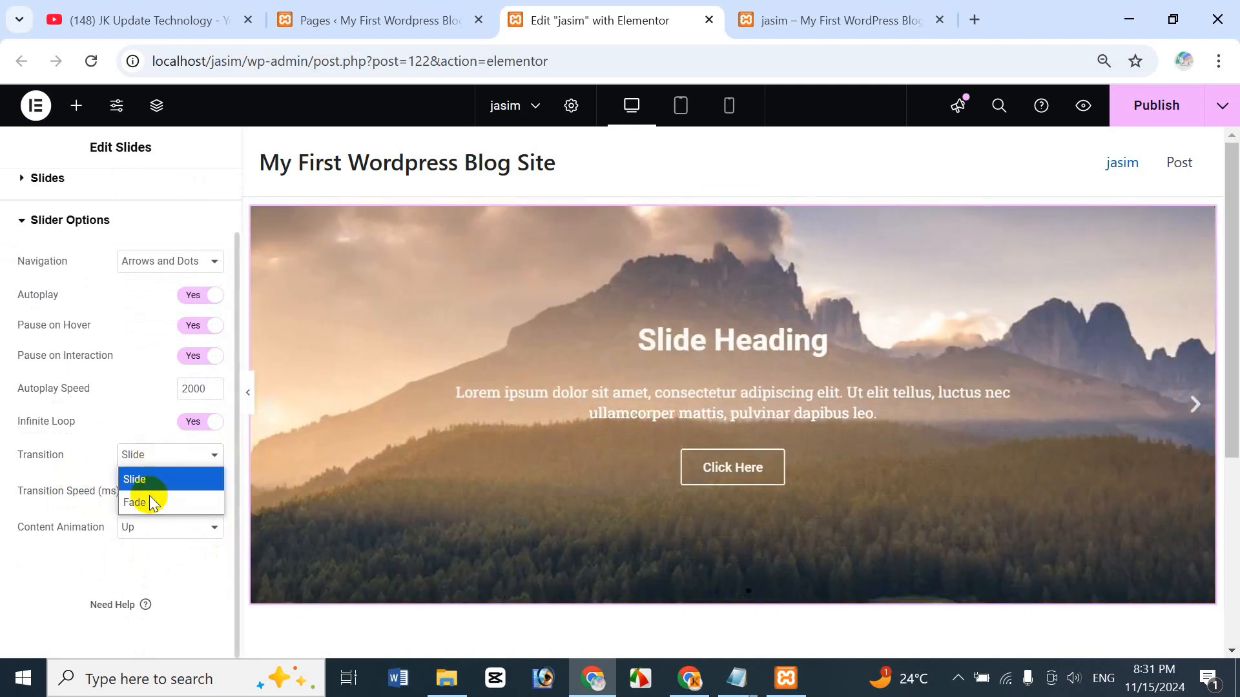
left_click(146, 502)
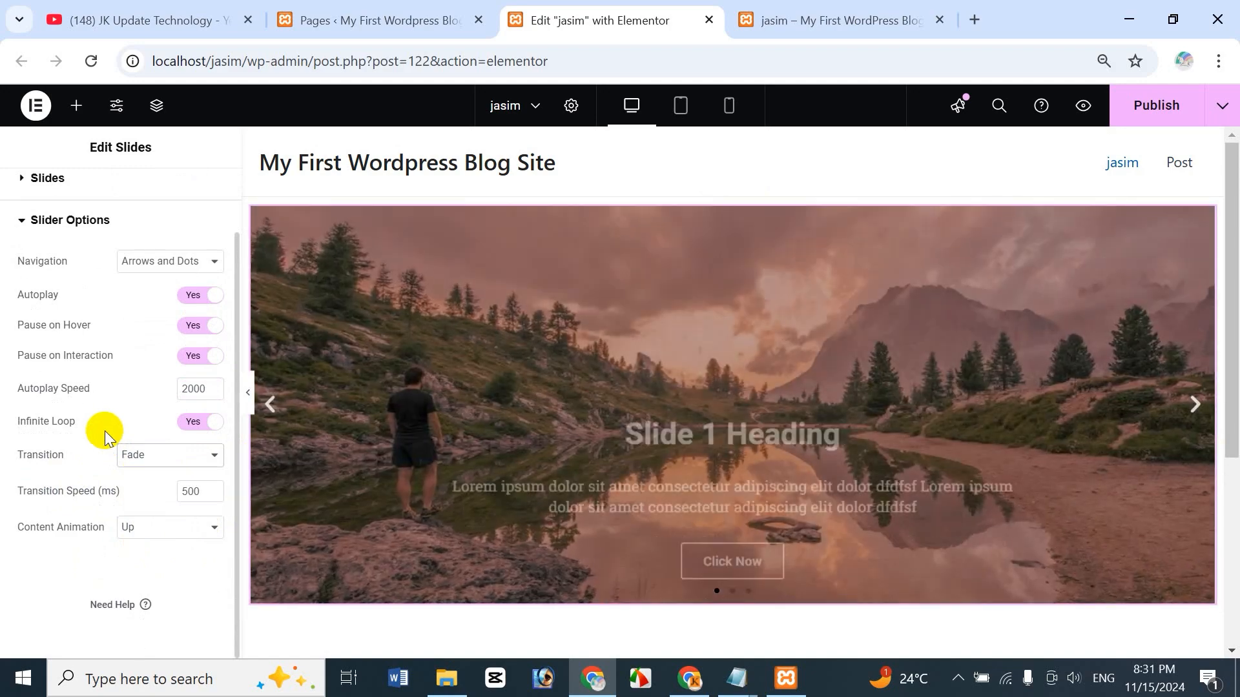
left_click(130, 457)
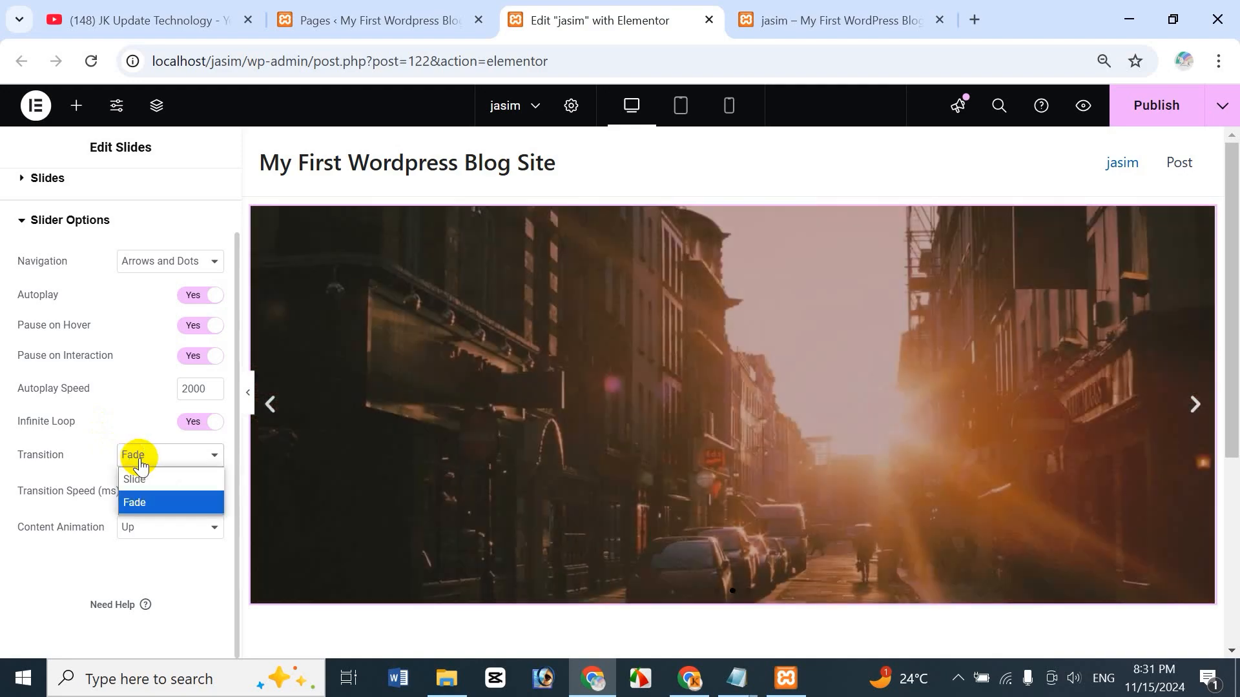
left_click(164, 483)
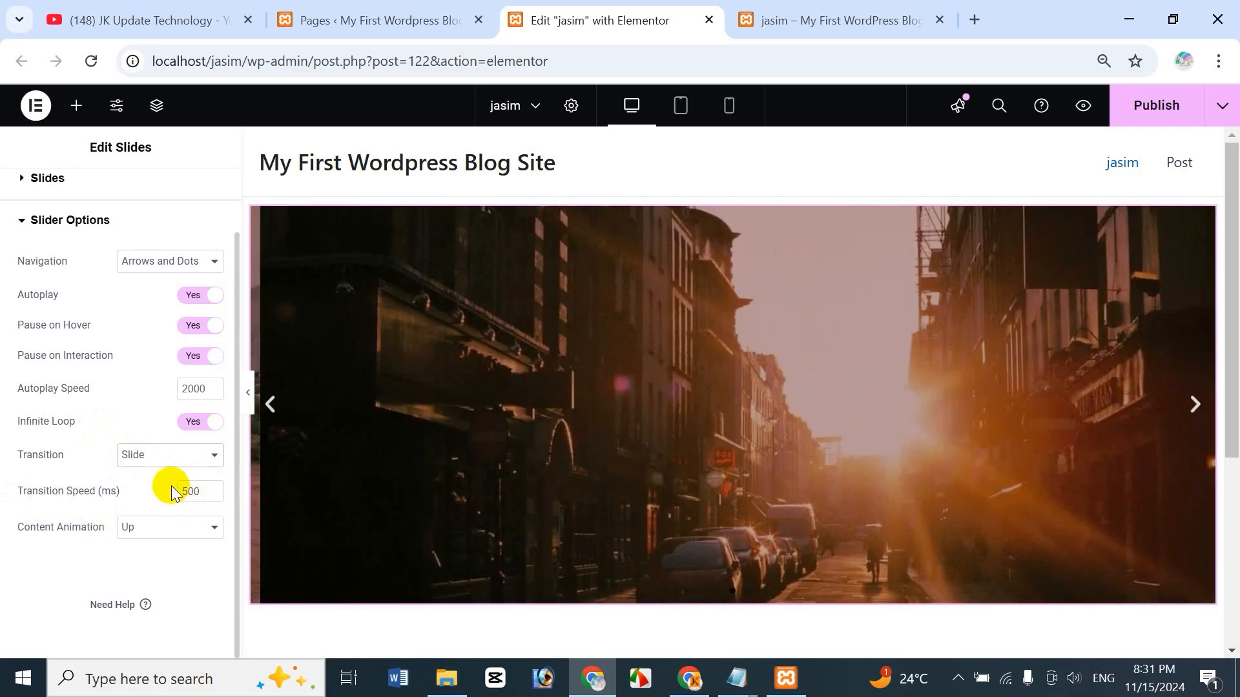
- Try a Transition Speed of 1500 ms, and restore it to 500 ms
left_click_drag(188, 495, 146, 487)
key("Left")
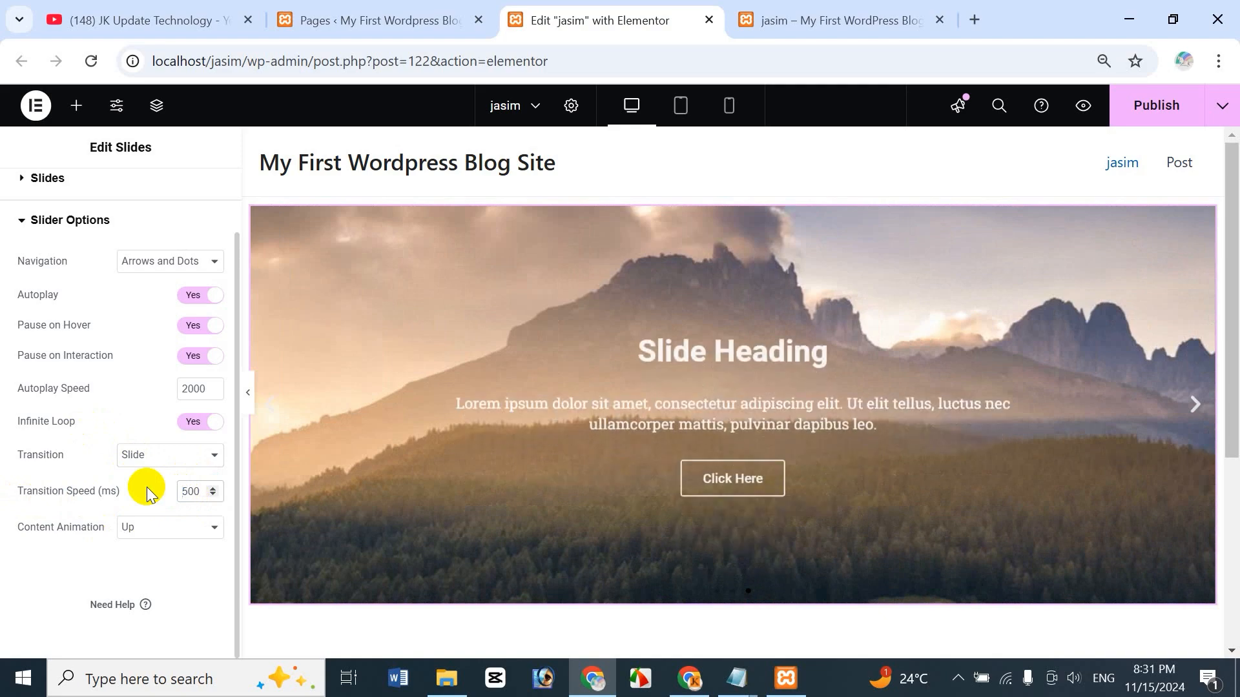
type("1")
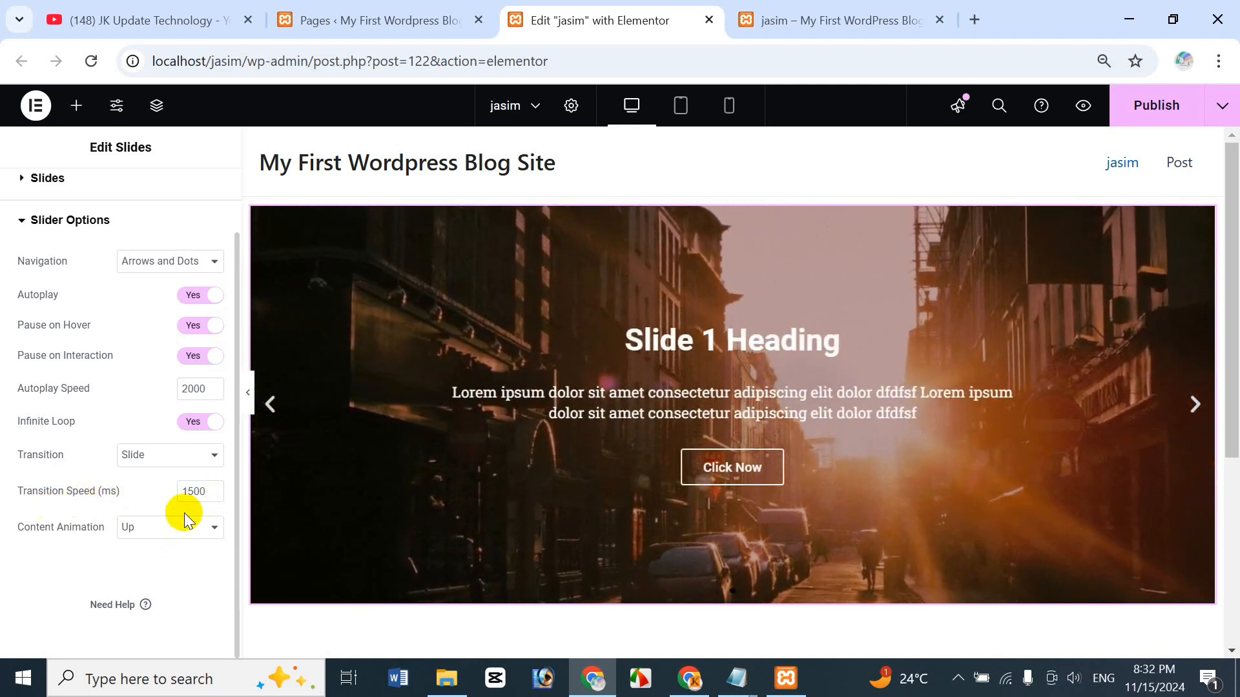
key("BackSpace")
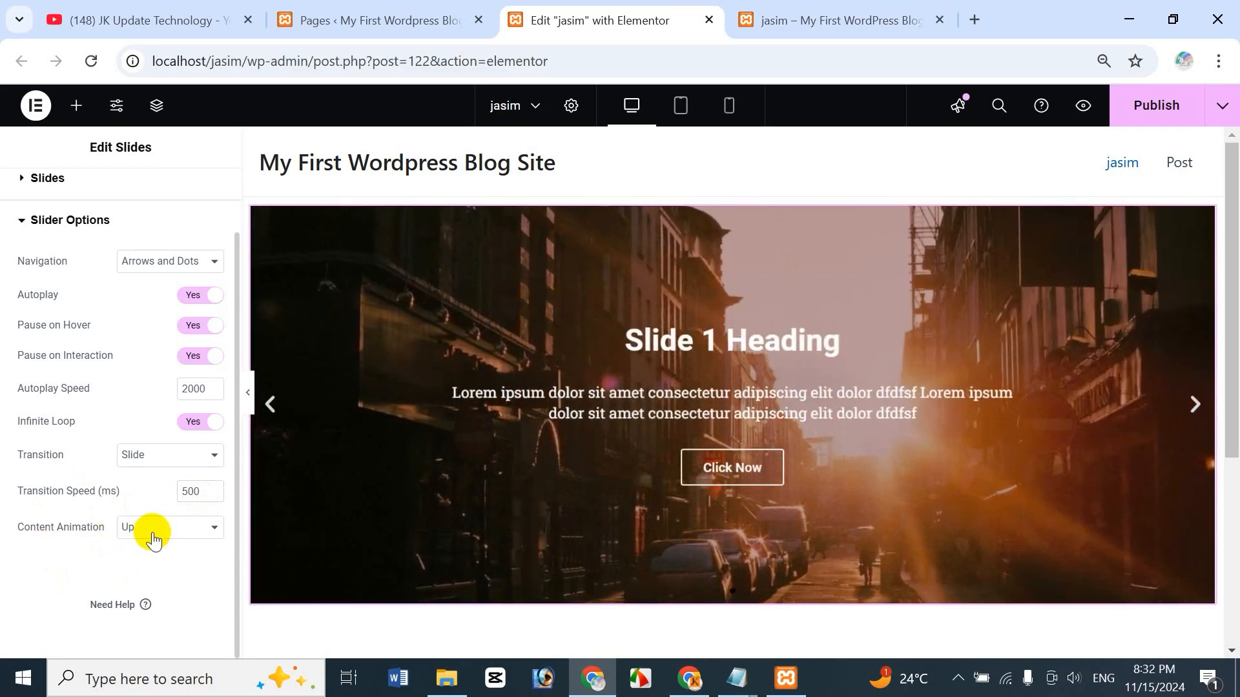
- Try Left and Zoom as the slides' Content Animation, and set it to Down
left_click(152, 533)
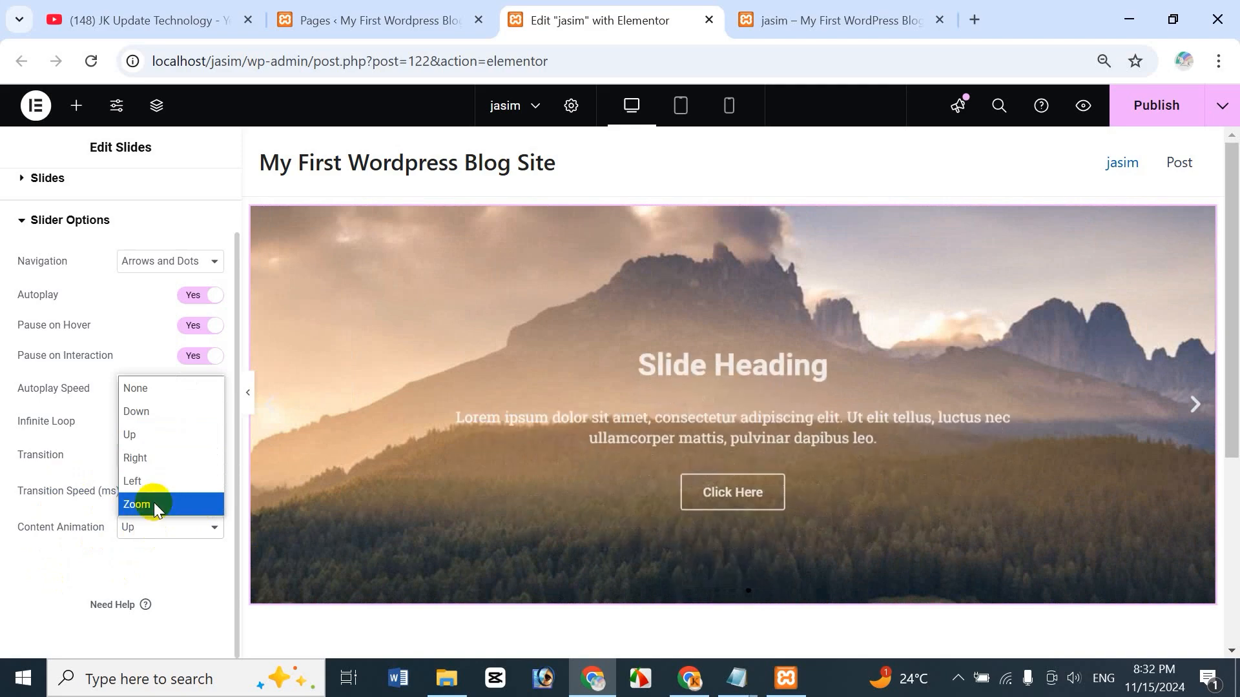
left_click(155, 481)
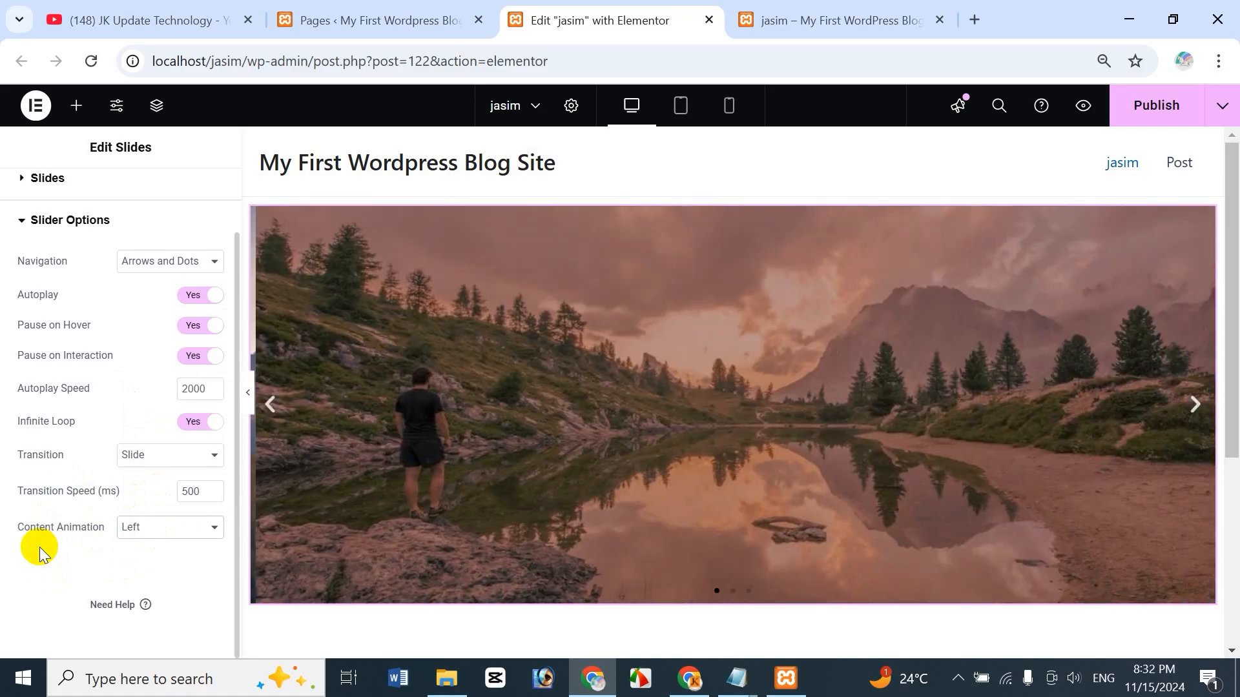
left_click(162, 533)
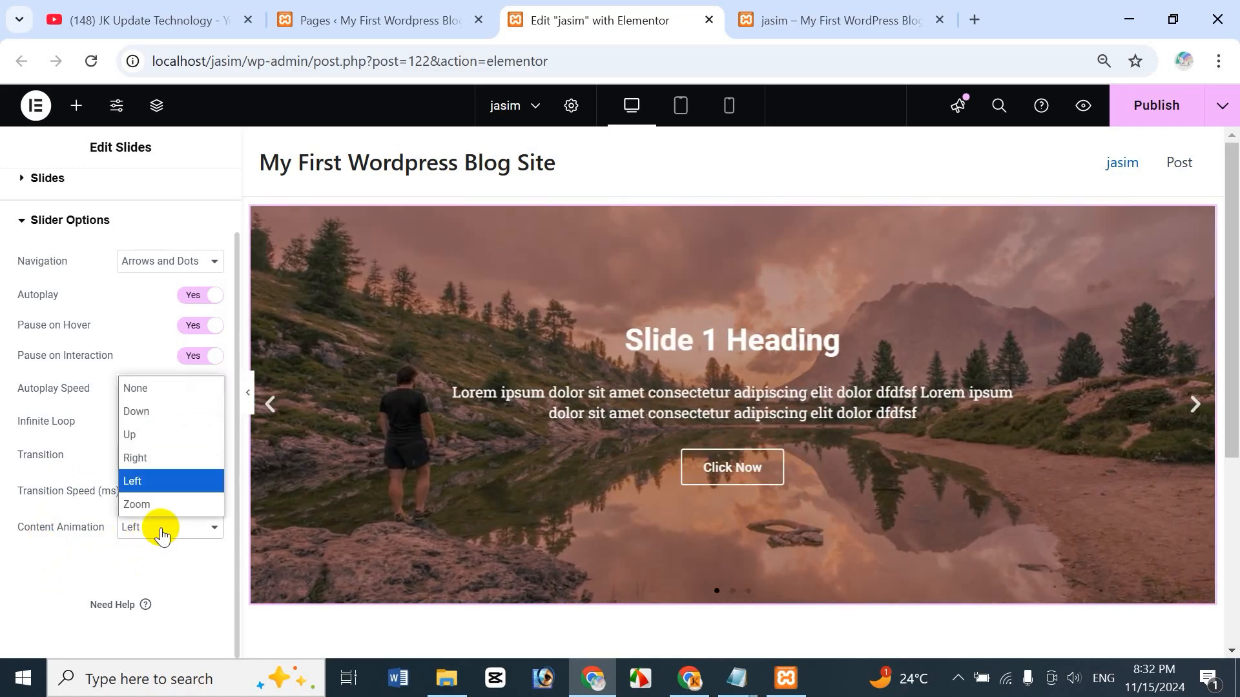
left_click(158, 505)
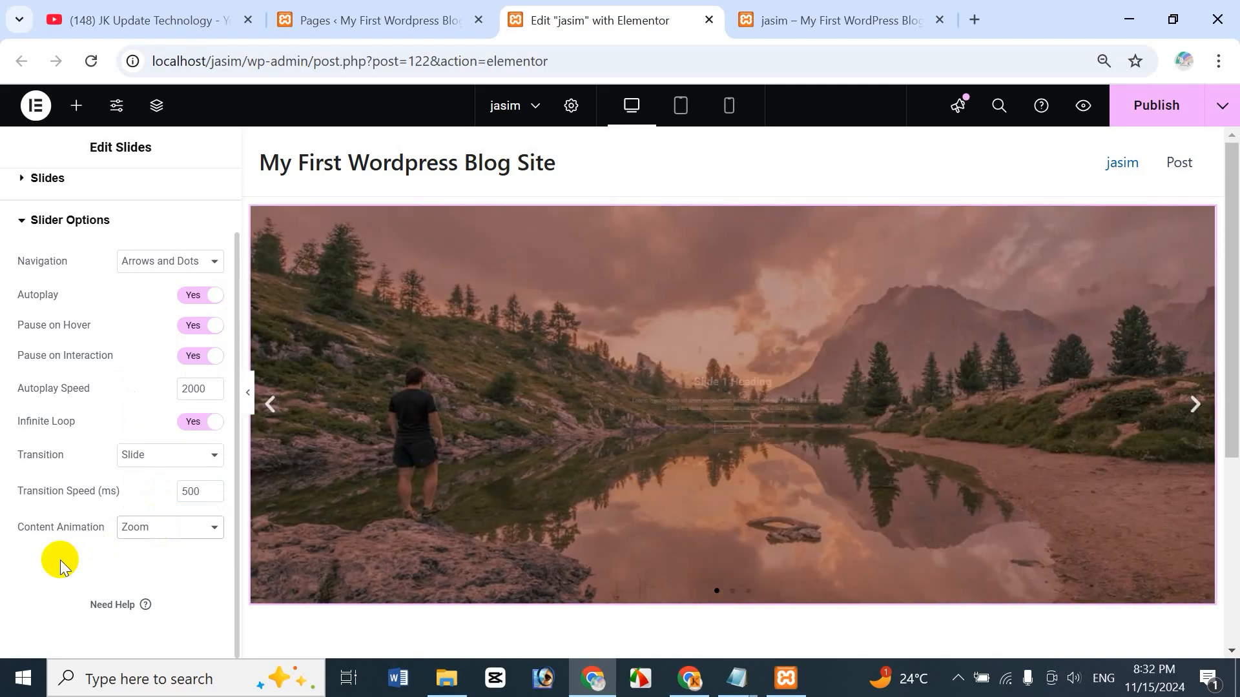
left_click(173, 528)
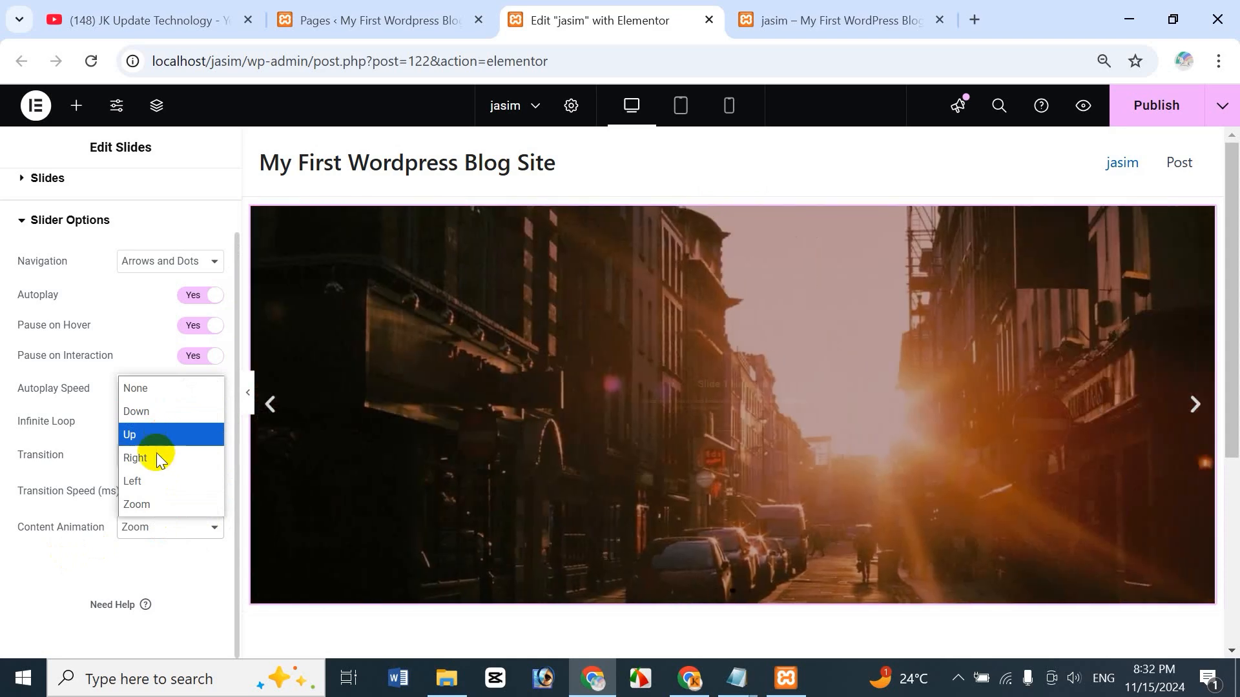
left_click(161, 413)
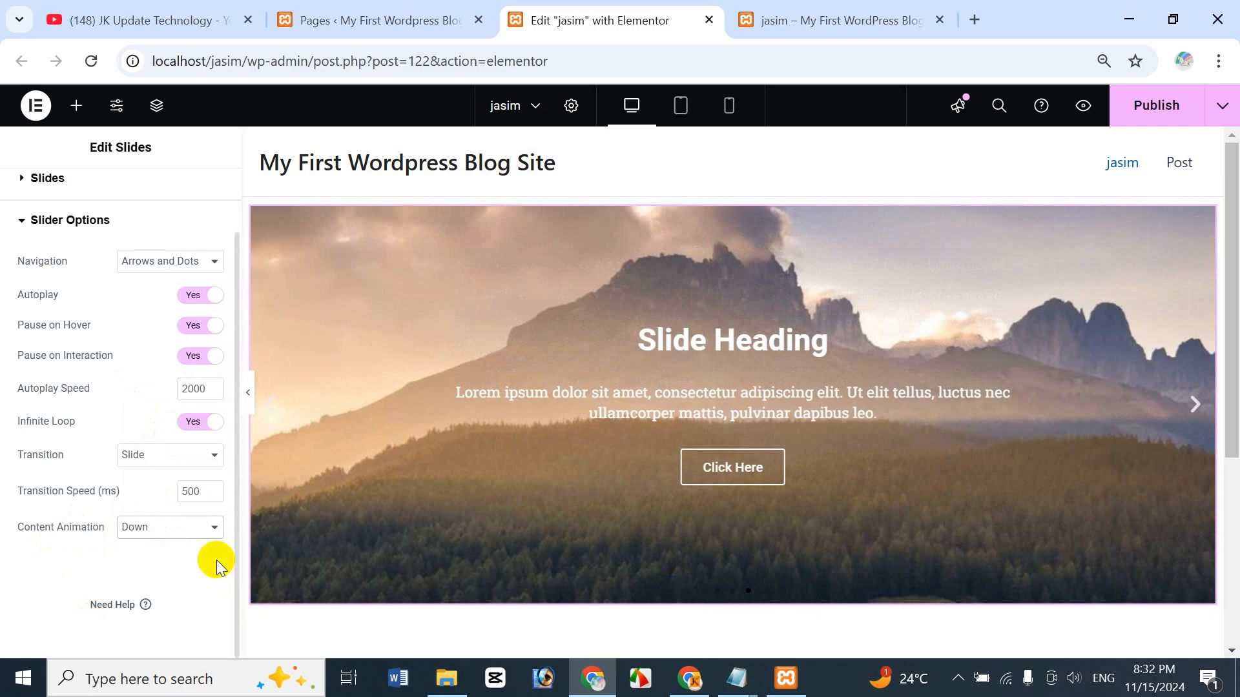
left_click(165, 544)
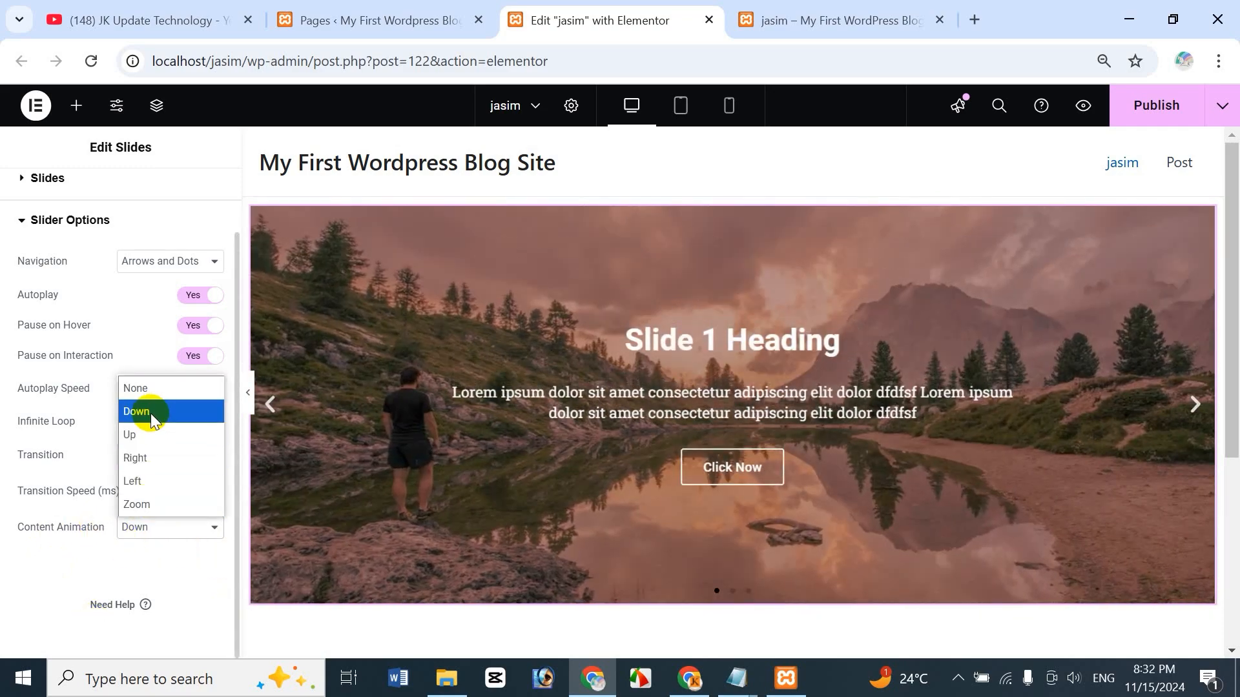
left_click(150, 413)
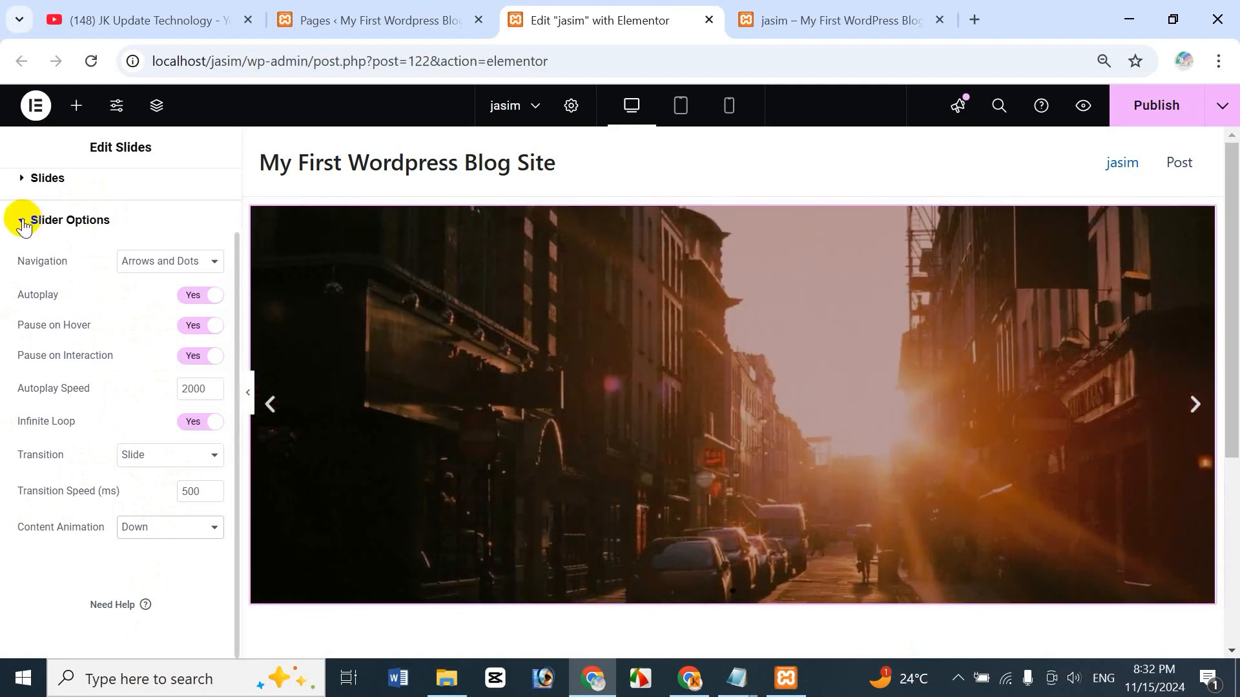
- Collapse Slider Options and set the slides' Content Width style to 55%
left_click(22, 222)
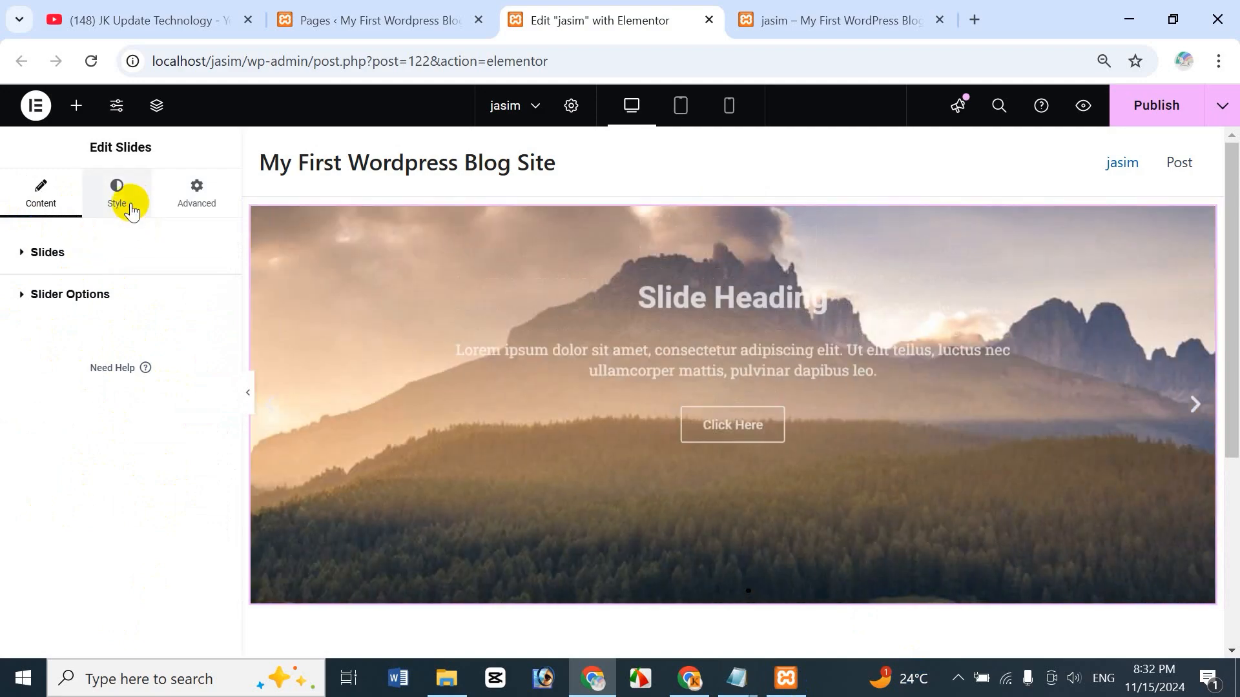
left_click(117, 200)
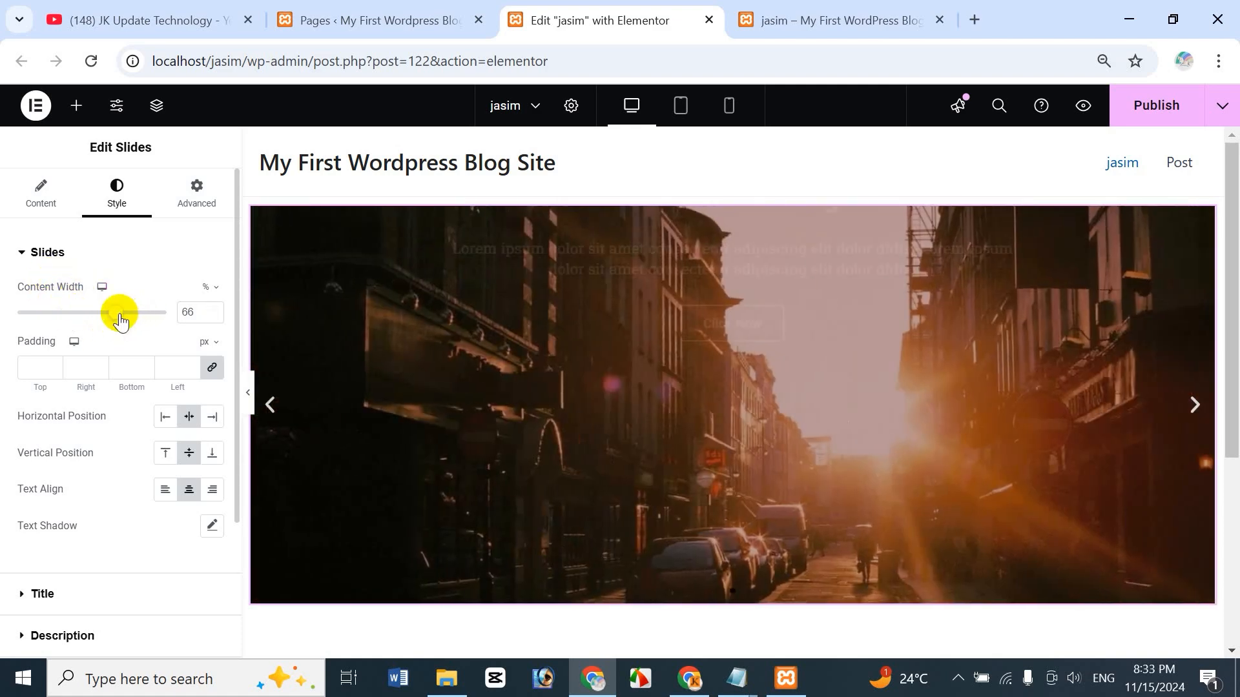
left_click_drag(119, 315, 68, 323)
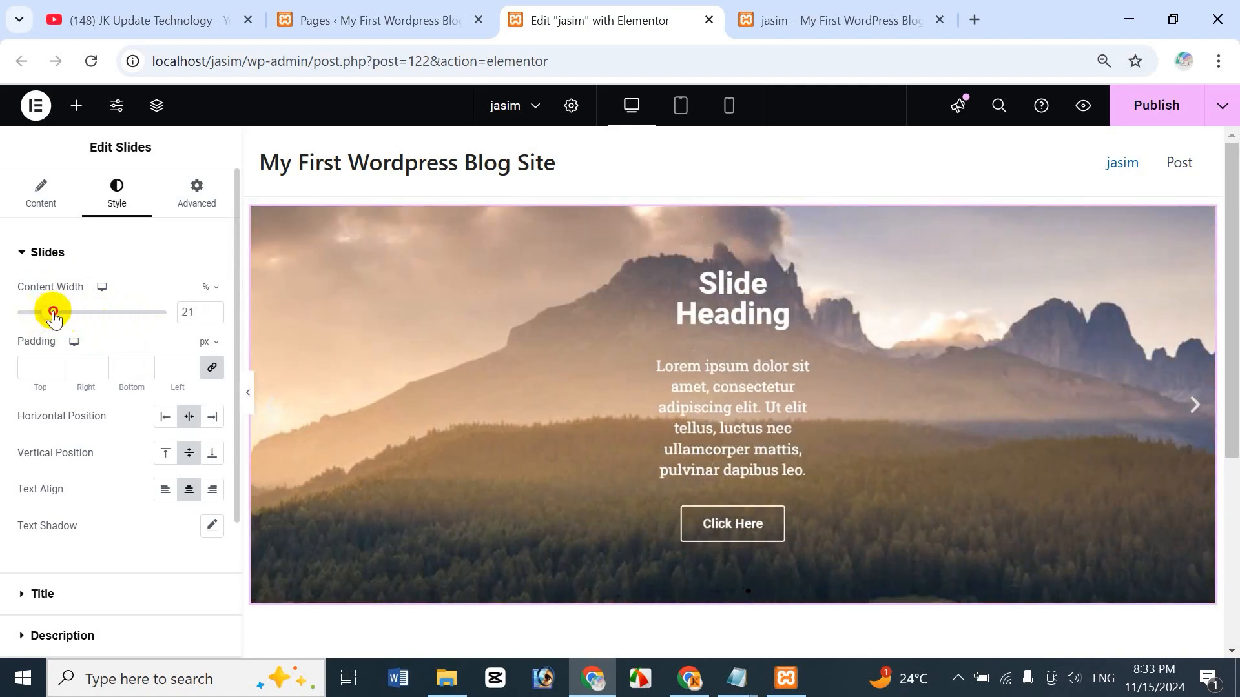
left_click_drag(64, 317, 79, 321)
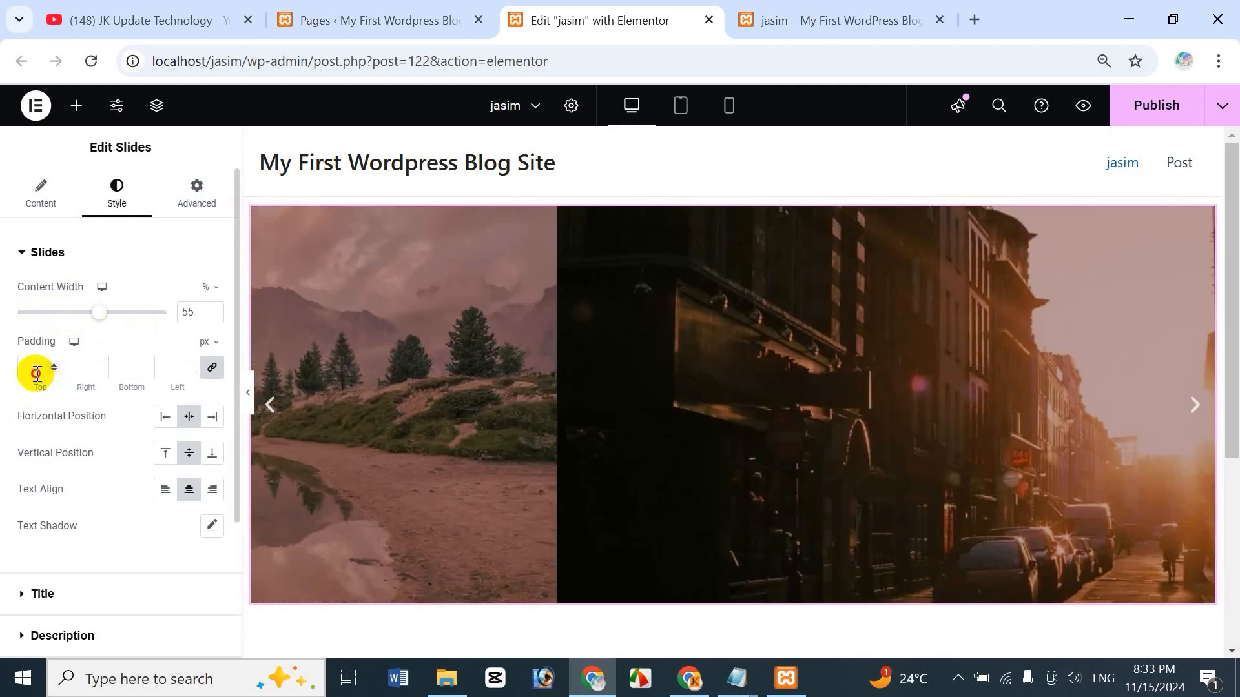
- Try a linked padding of 10 px on all sides of the slides, and clear it
left_click(37, 372)
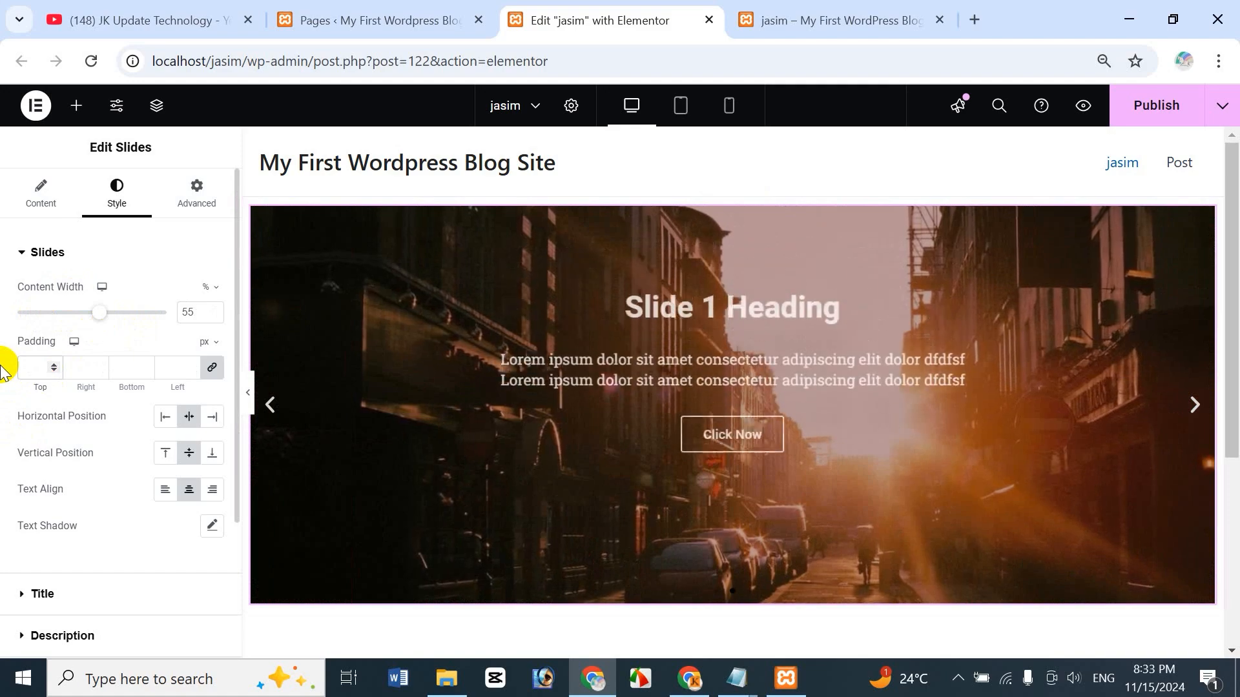
type("10")
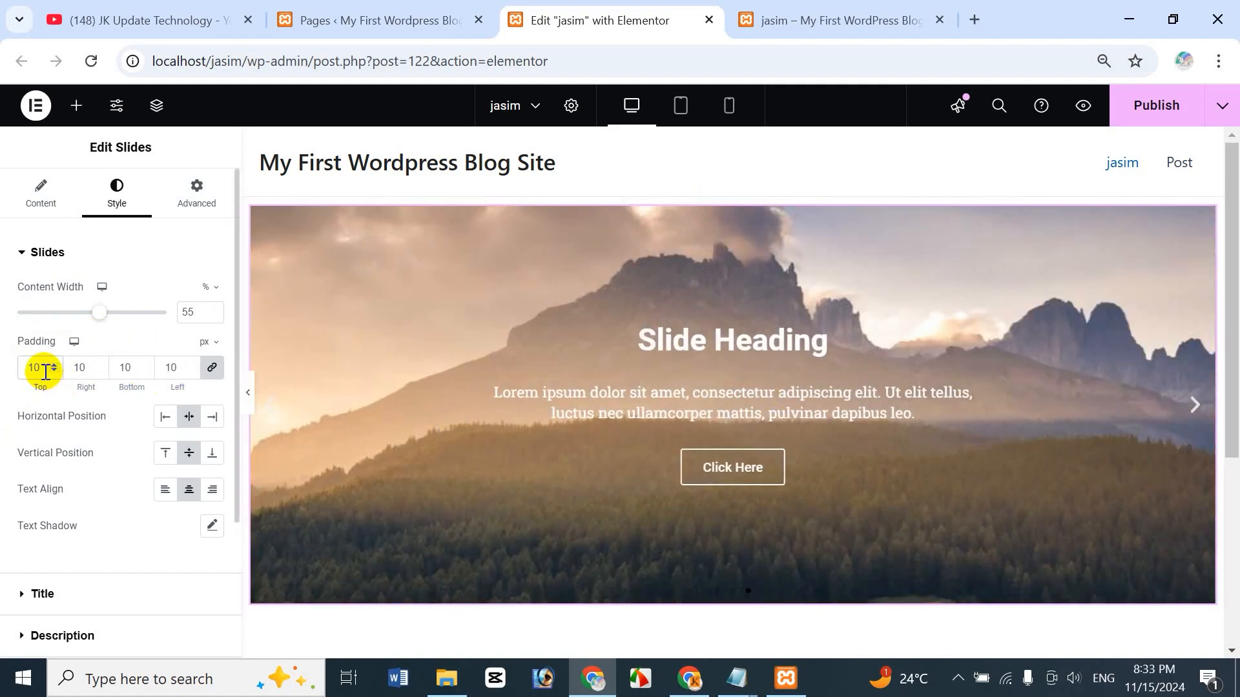
key("BackSpace")
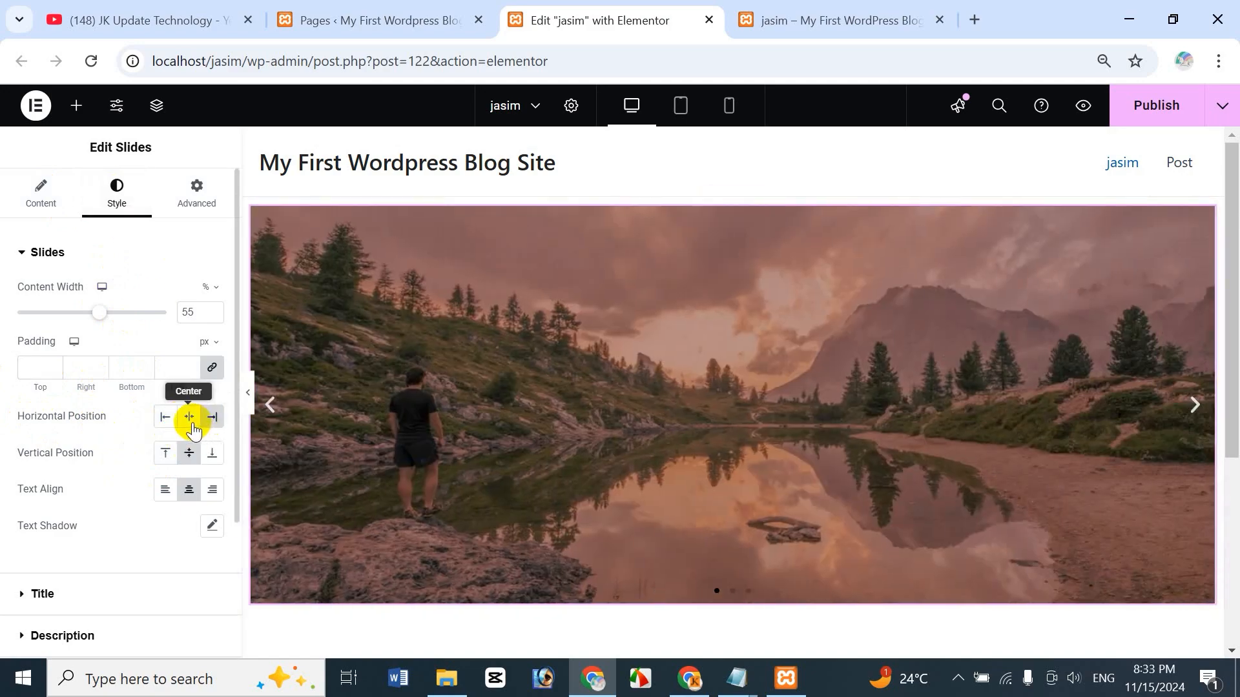
- Return the slides' Horizontal Position to Center, try the Top and Bottom vertical positions, and restore the middle one
left_click(189, 426)
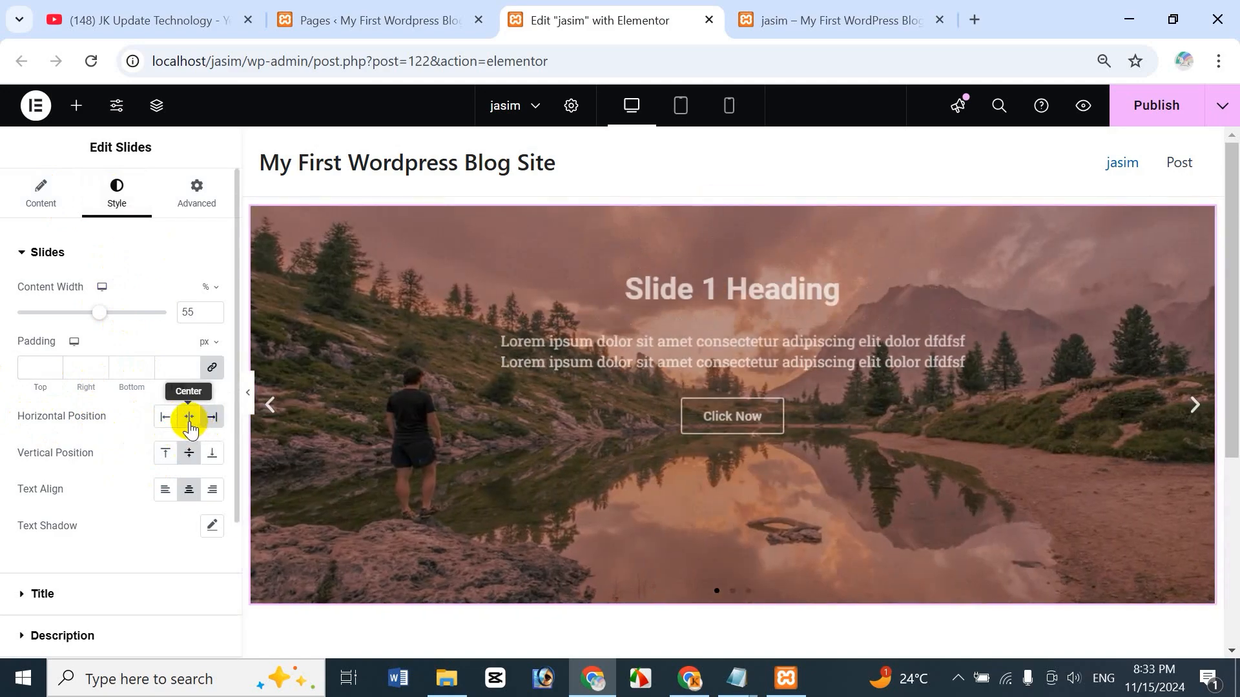
left_click(166, 454)
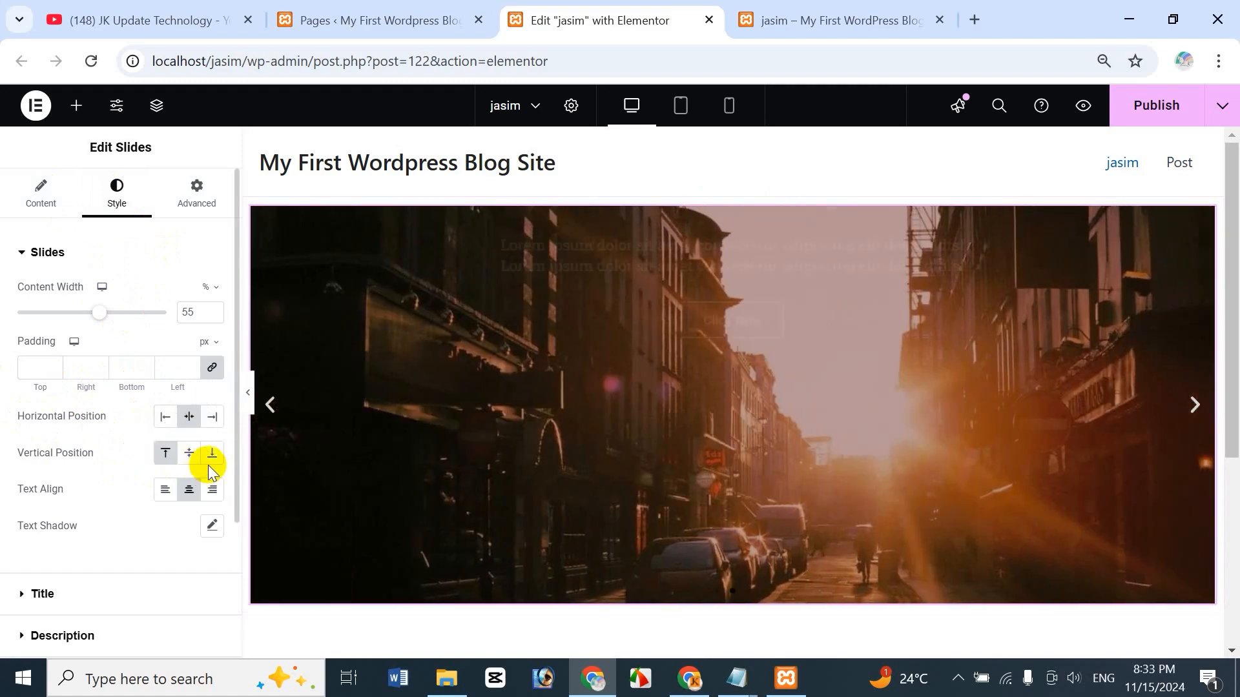
left_click(212, 453)
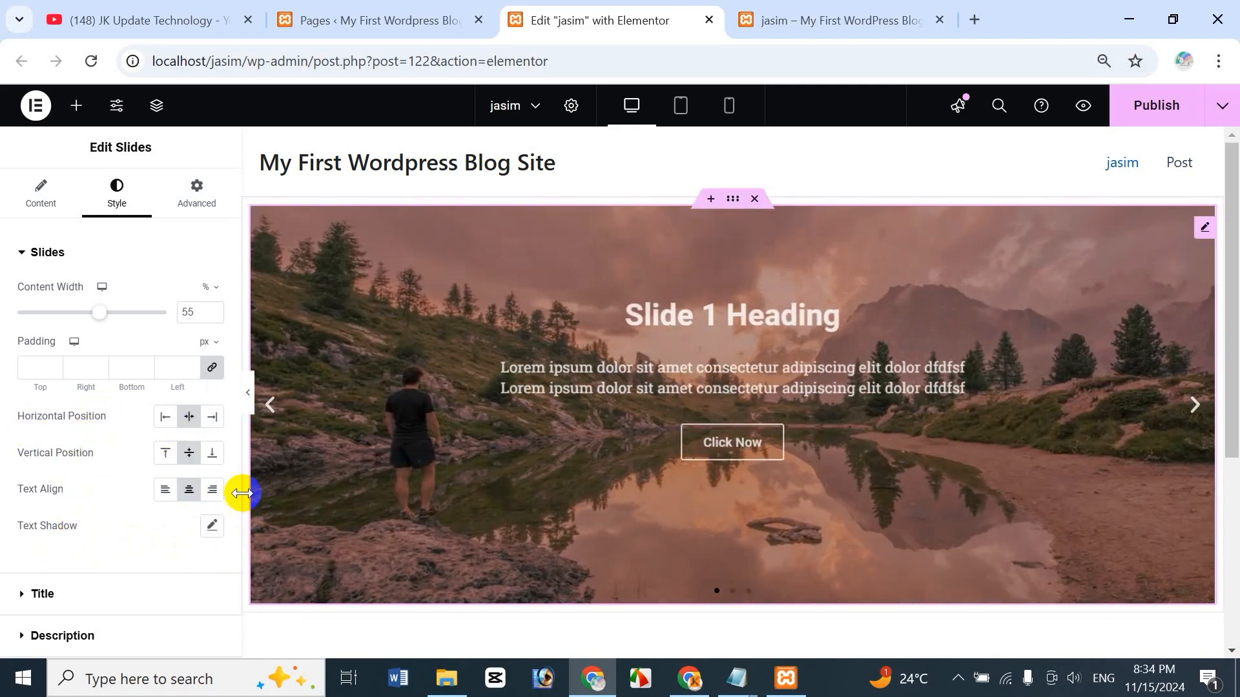
- Collapse the Slides style section, expand the Title style section and set the title Spacing to 26 px
left_click(23, 251)
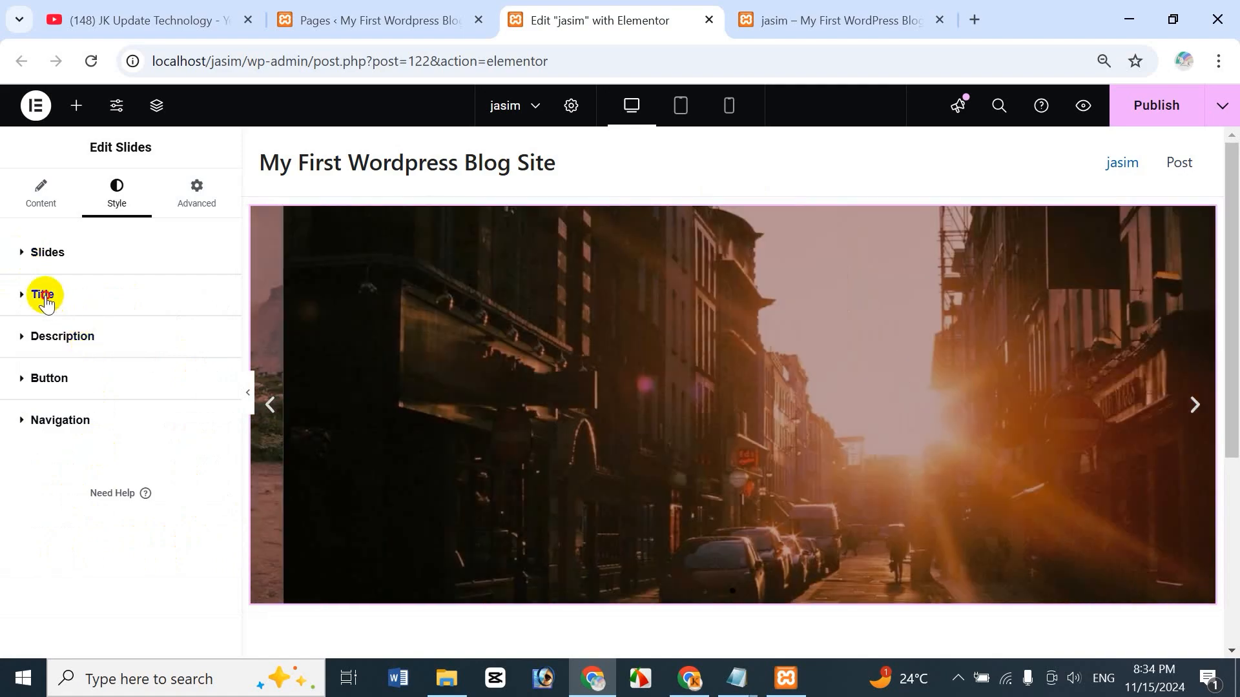
left_click(42, 295)
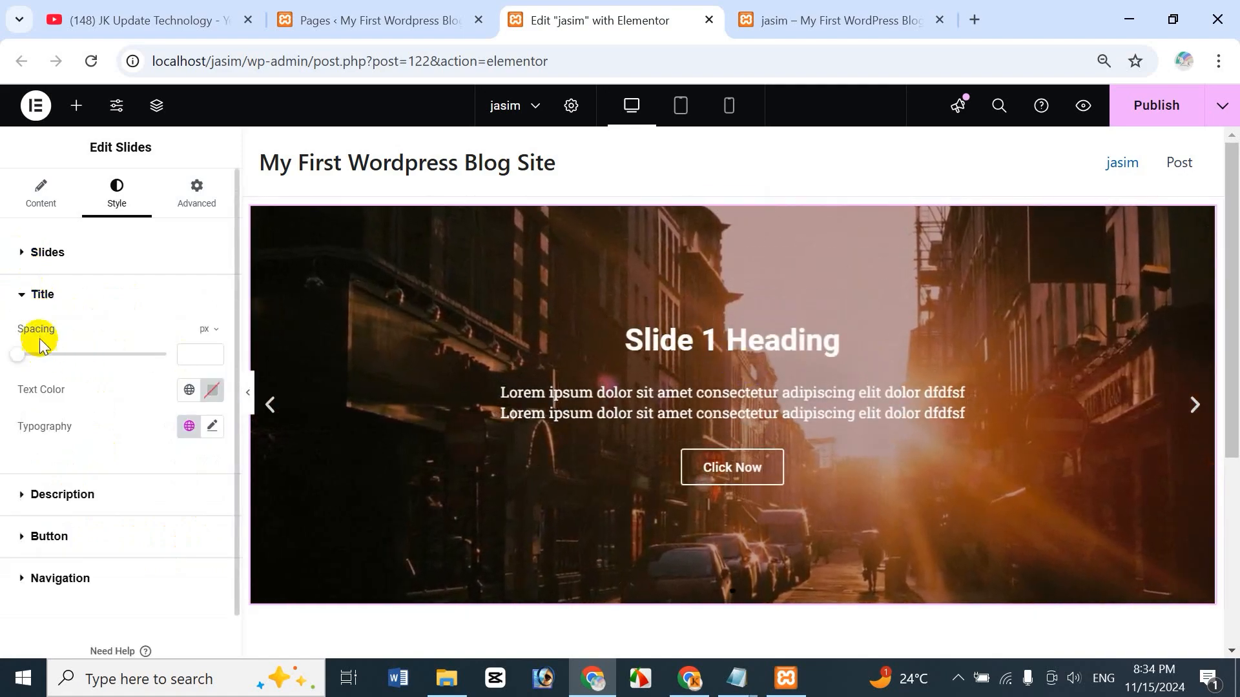
left_click_drag(23, 362, 57, 363)
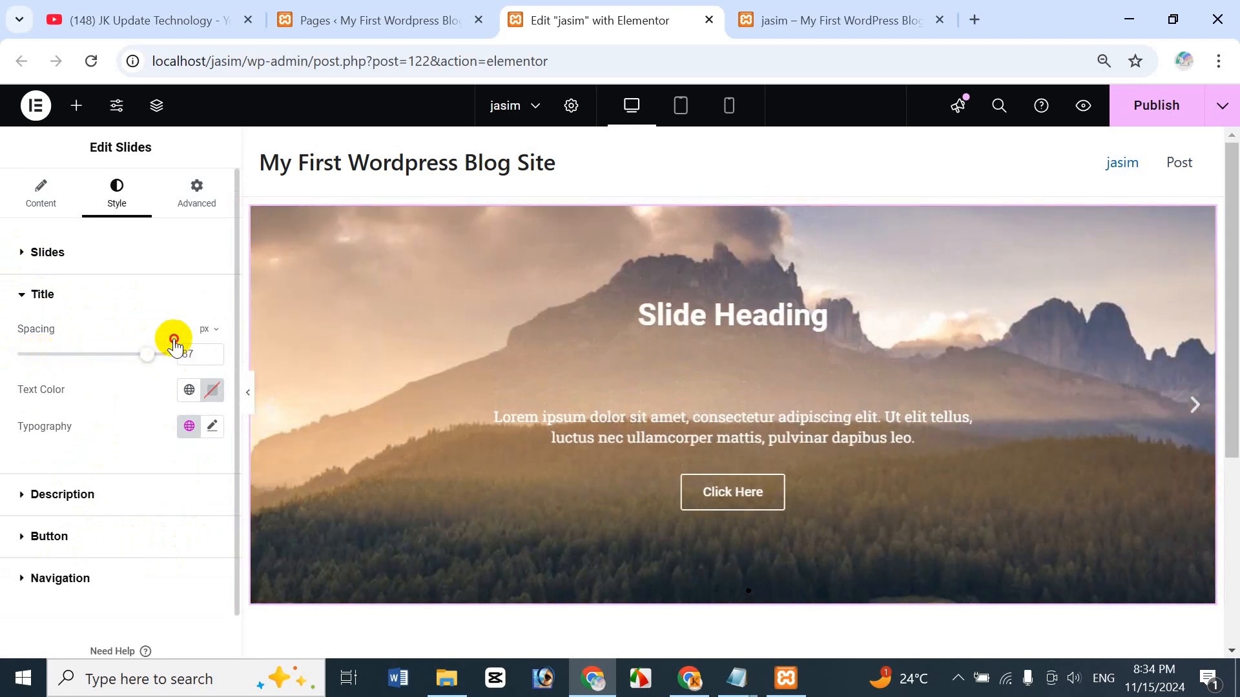
mouse_move(175, 346)
left_mouse_down()
mouse_move(171, 335)
mouse_move(103, 349)
mouse_move(171, 351)
mouse_move(88, 353)
mouse_move(163, 351)
left_mouse_up()
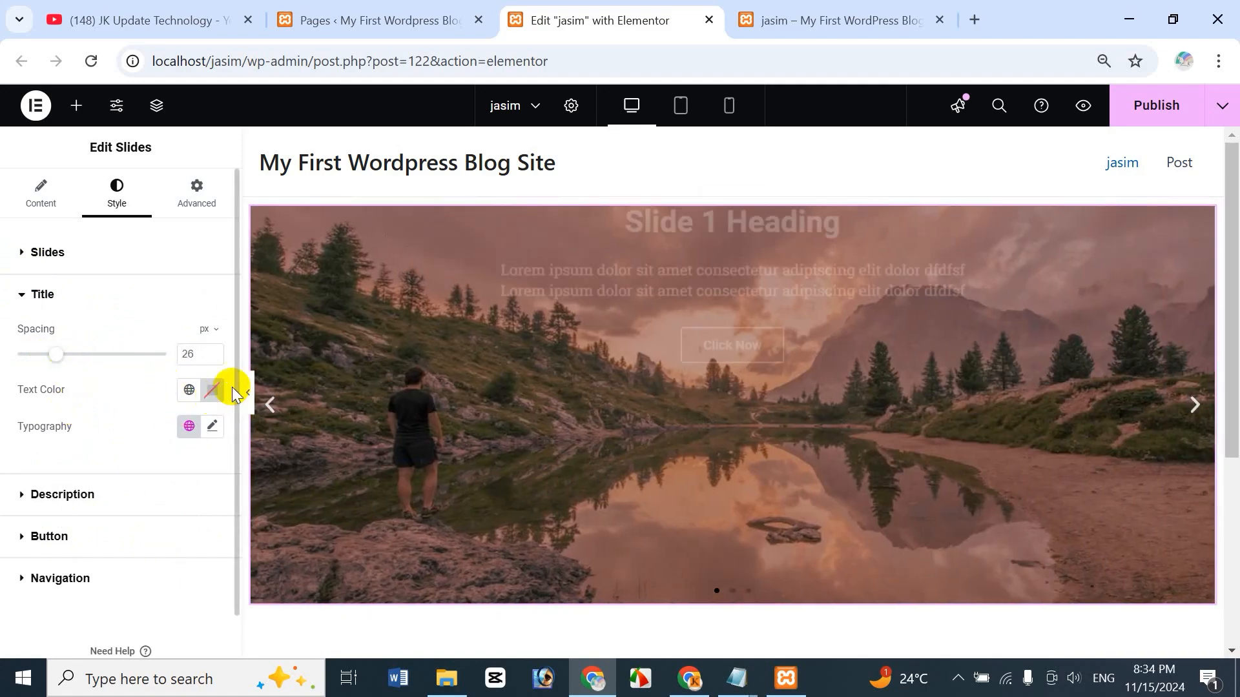
- Set the slide title's Text Color to the blue #2030BD
left_click(211, 389)
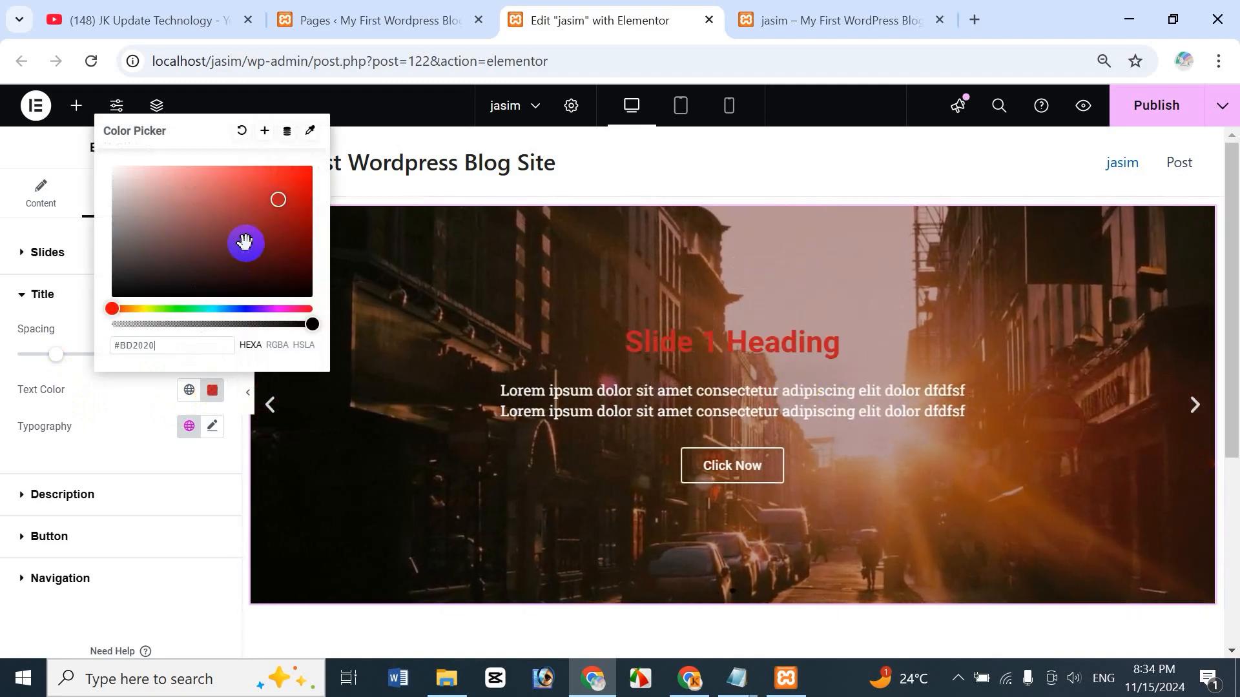
left_click(242, 308)
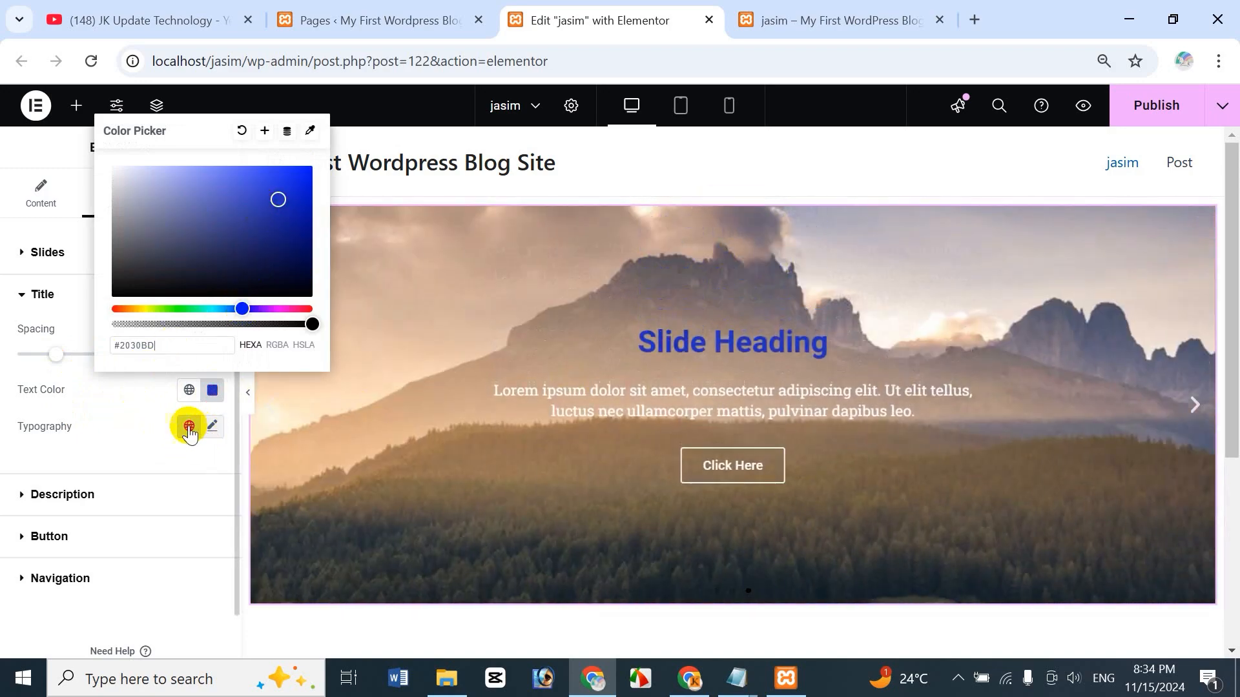
left_click(137, 402)
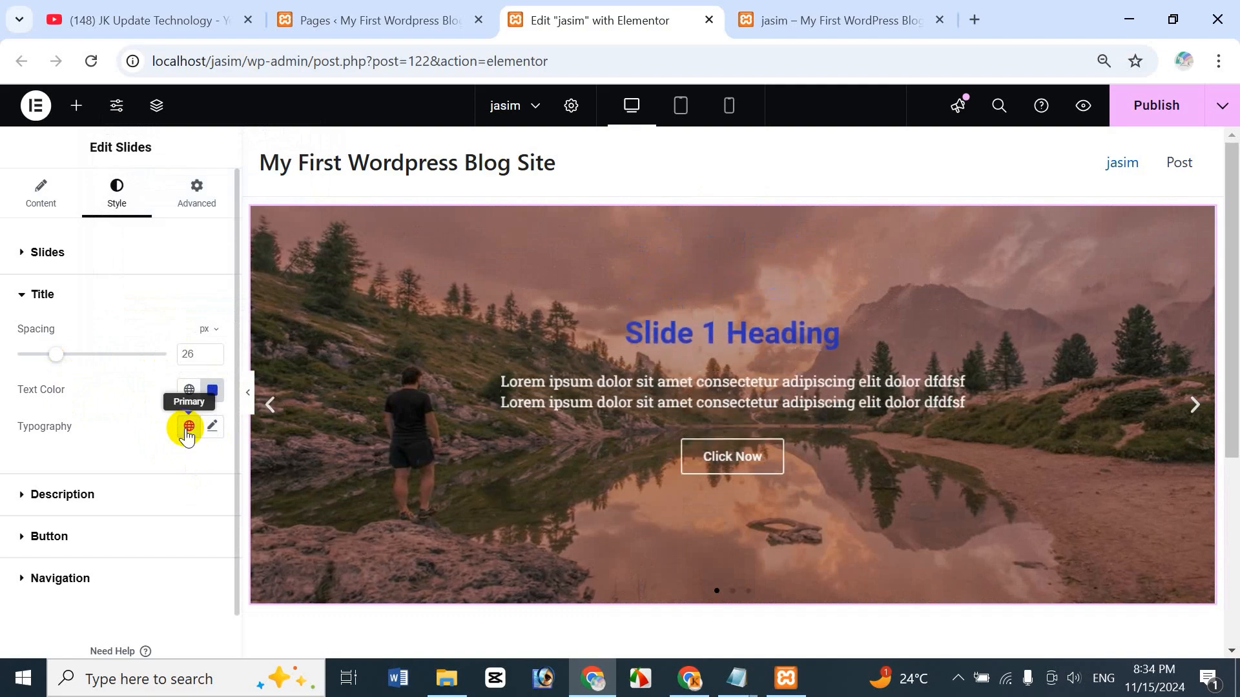
- Look at the global colors for the title, and apply the global font "New Typography Setting dddsd" to its typography
left_click(187, 390)
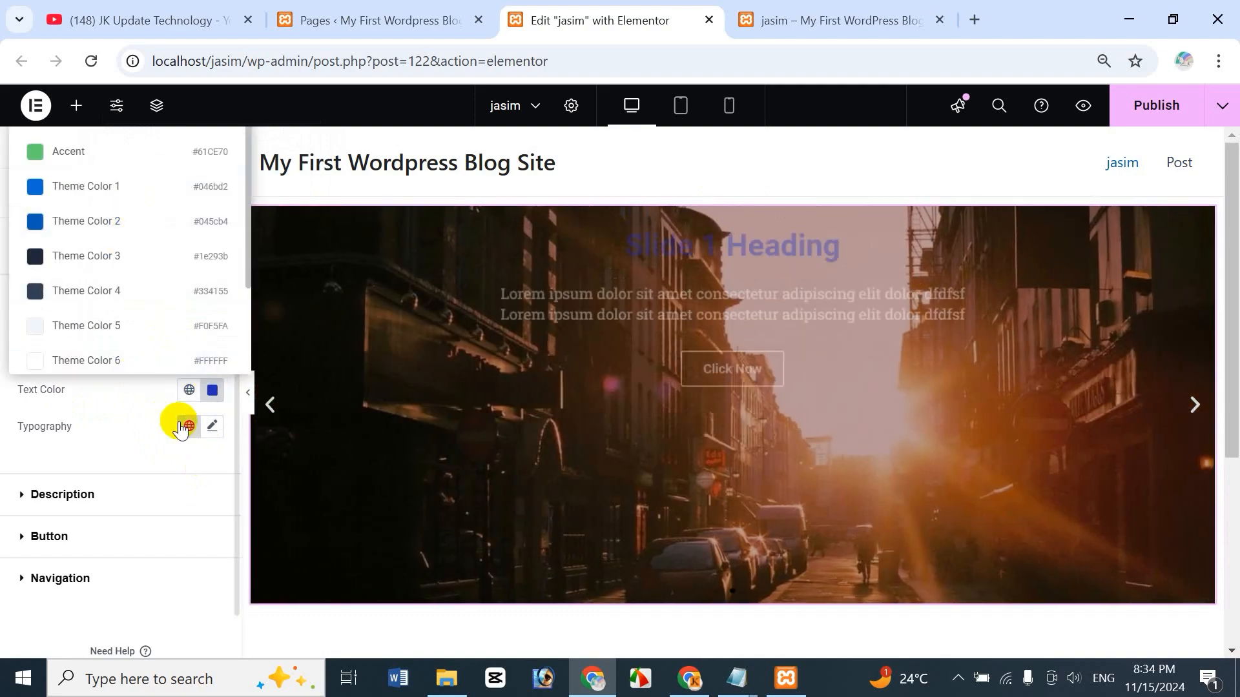
left_click(188, 426)
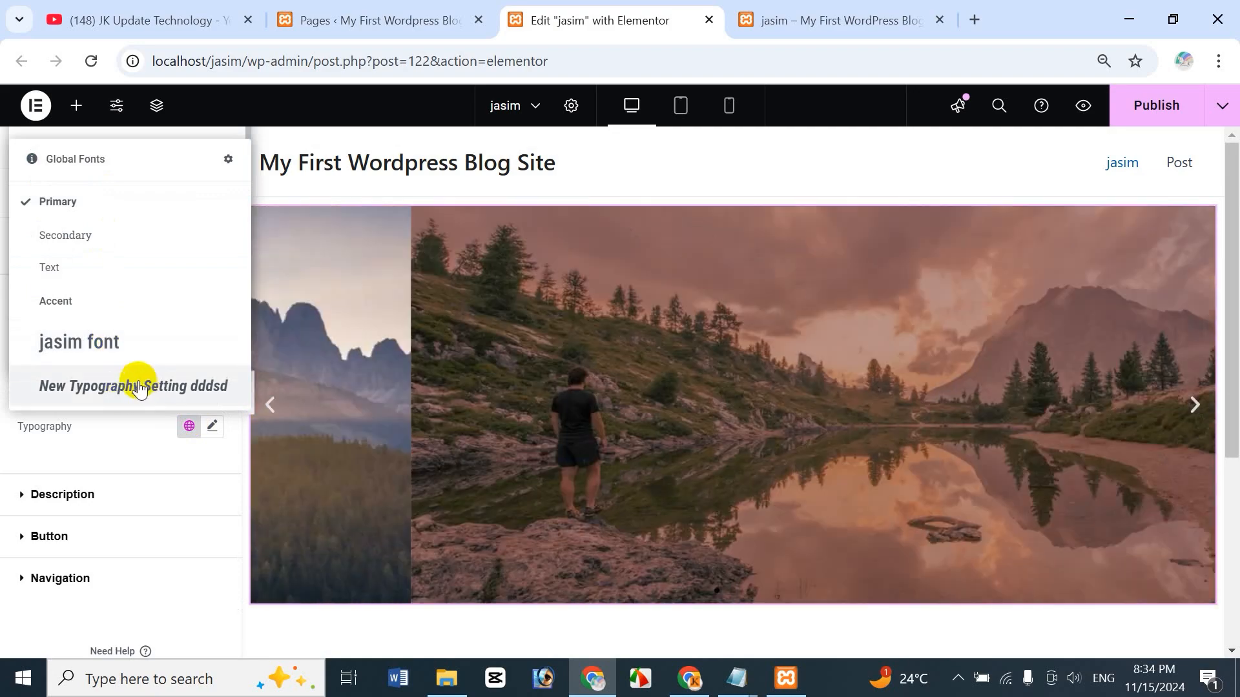
left_click(129, 384)
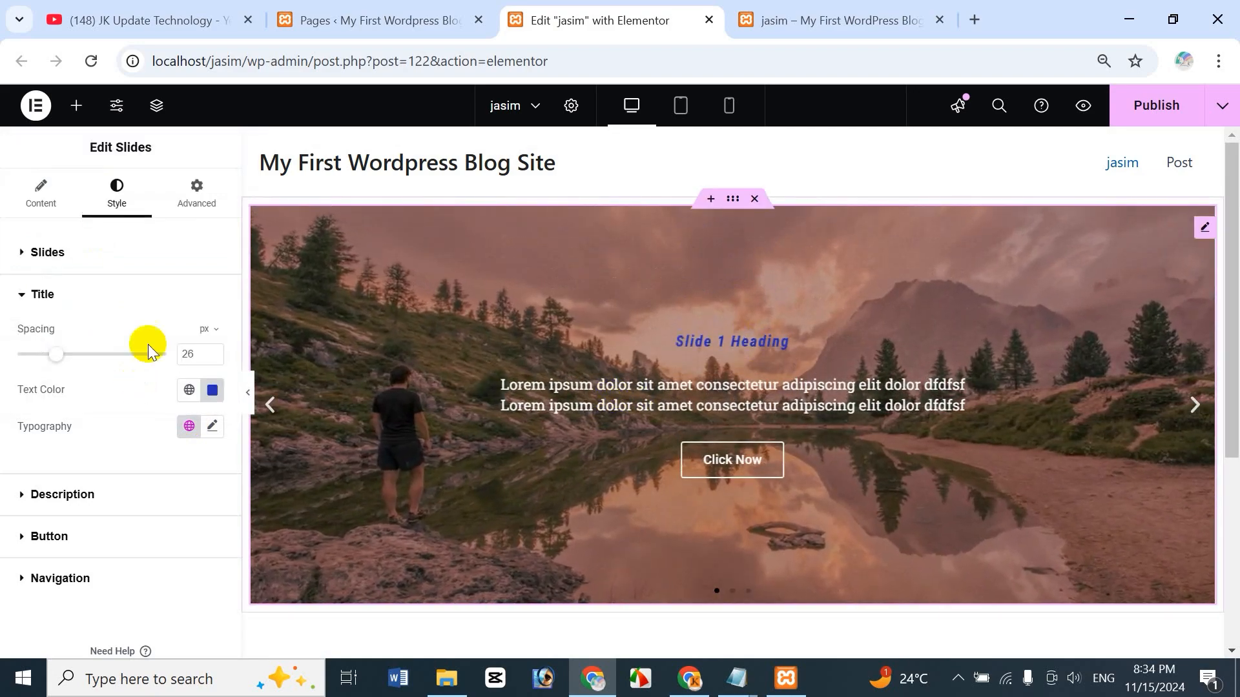
- Customize the title typography with the Roboto family, a 40 px size and 800 (Extra Bold) weight
left_click(214, 429)
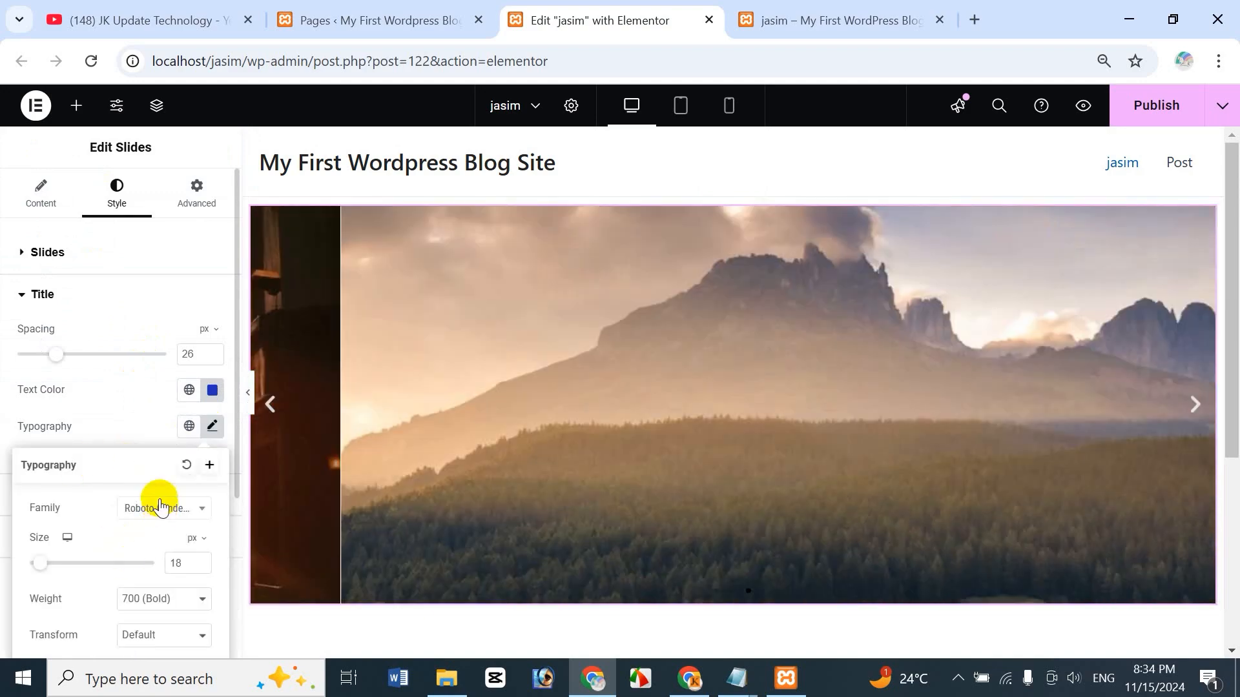
left_click(193, 506)
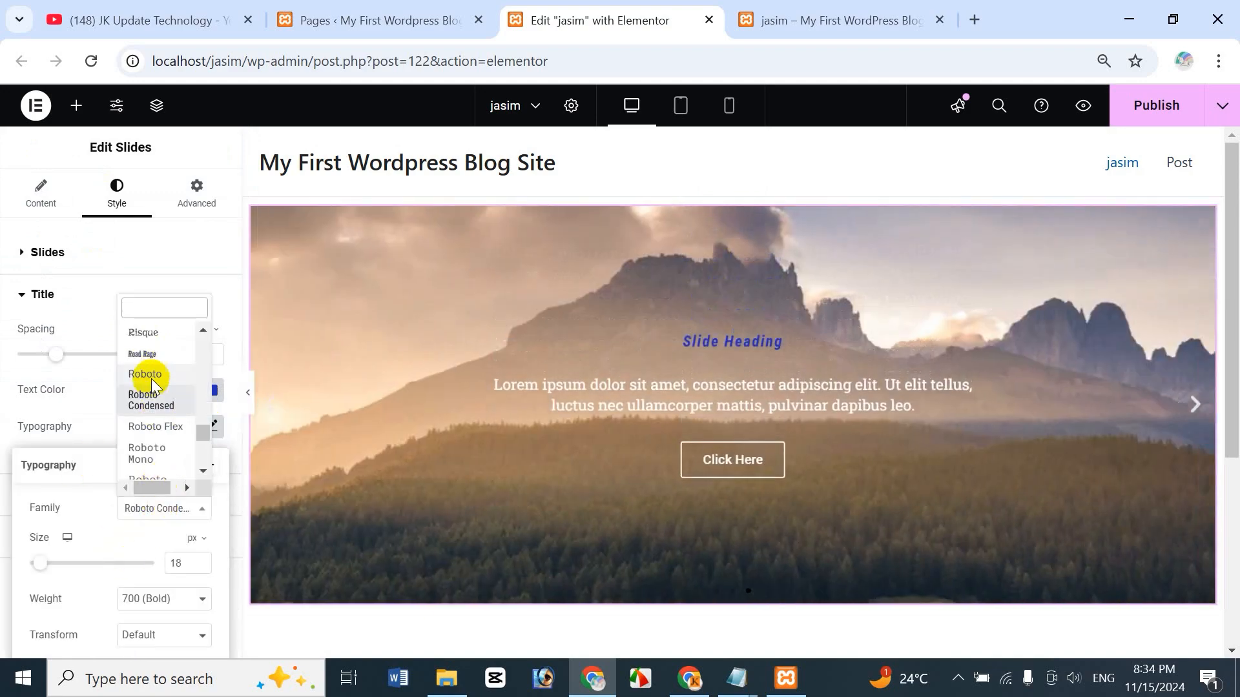
left_click(152, 378)
mouse_move(40, 563)
left_mouse_down()
mouse_move(87, 570)
mouse_move(54, 566)
left_mouse_up()
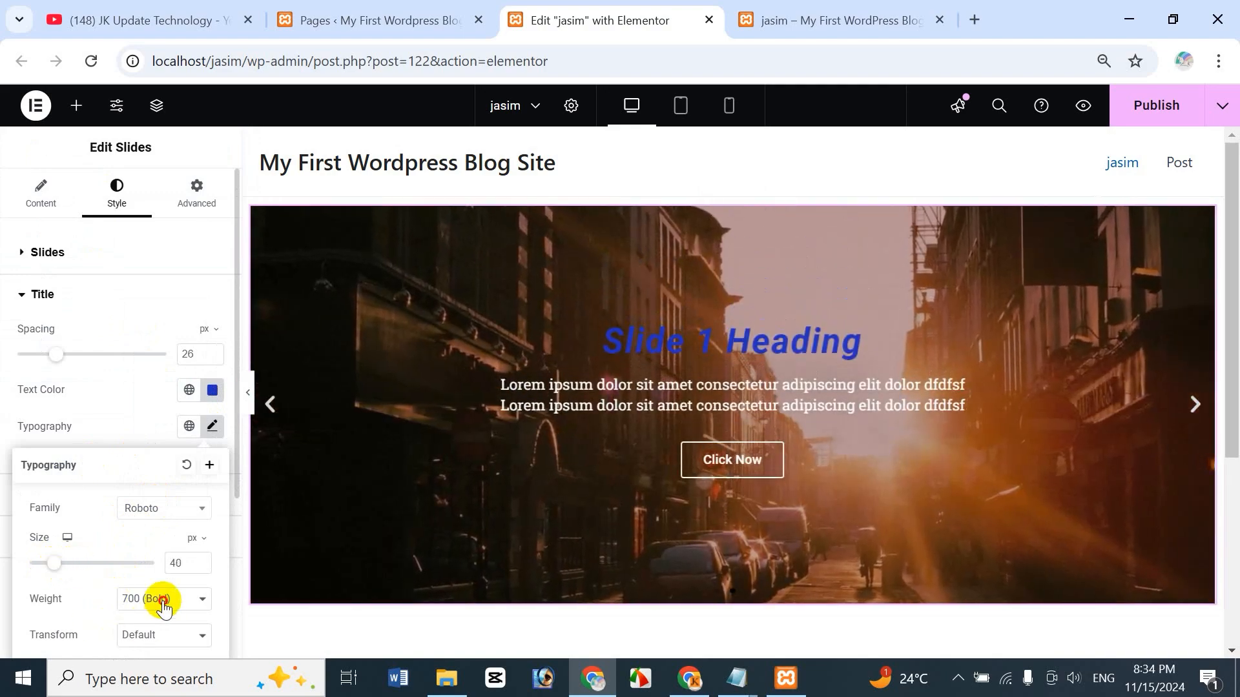
left_click(161, 600)
left_click(151, 485)
scroll(118, 575, "down", 4)
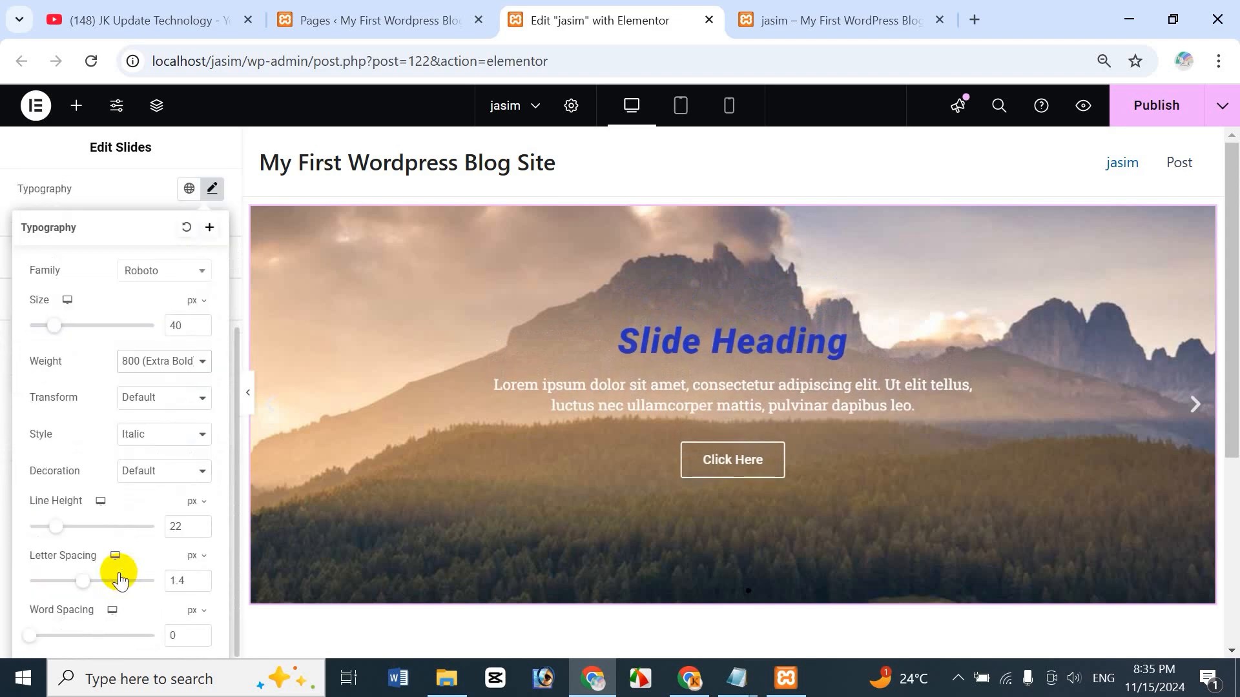
scroll(116, 572, "up", 2)
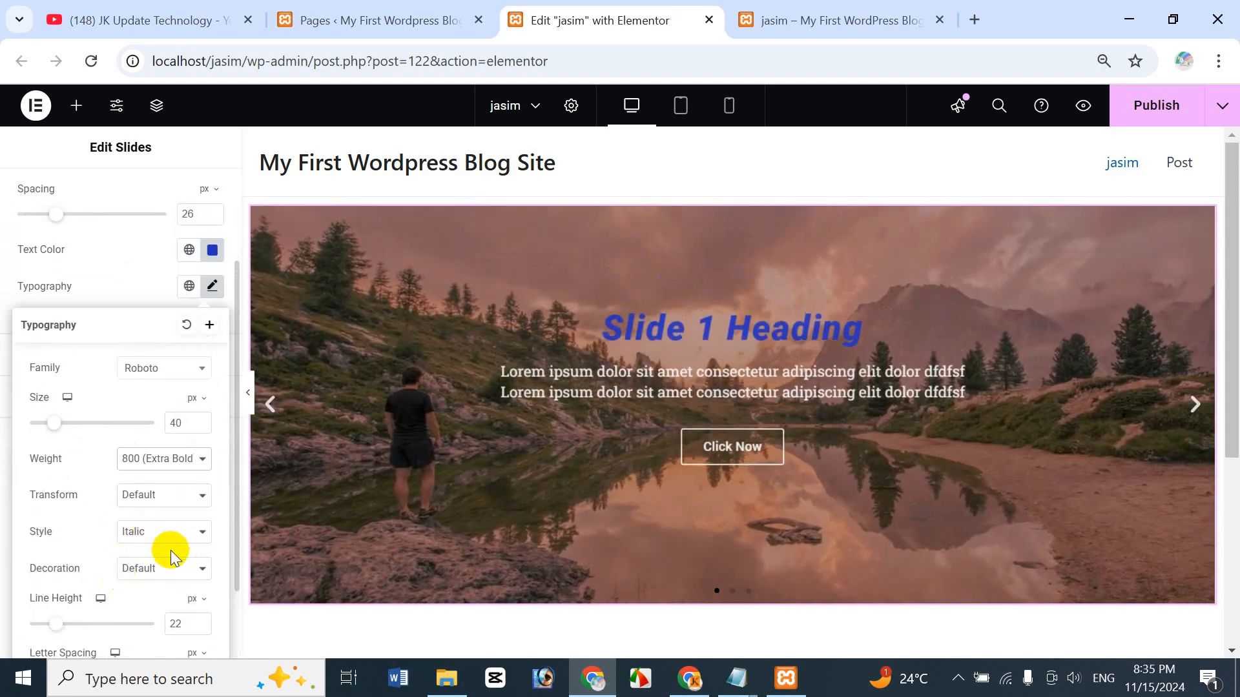
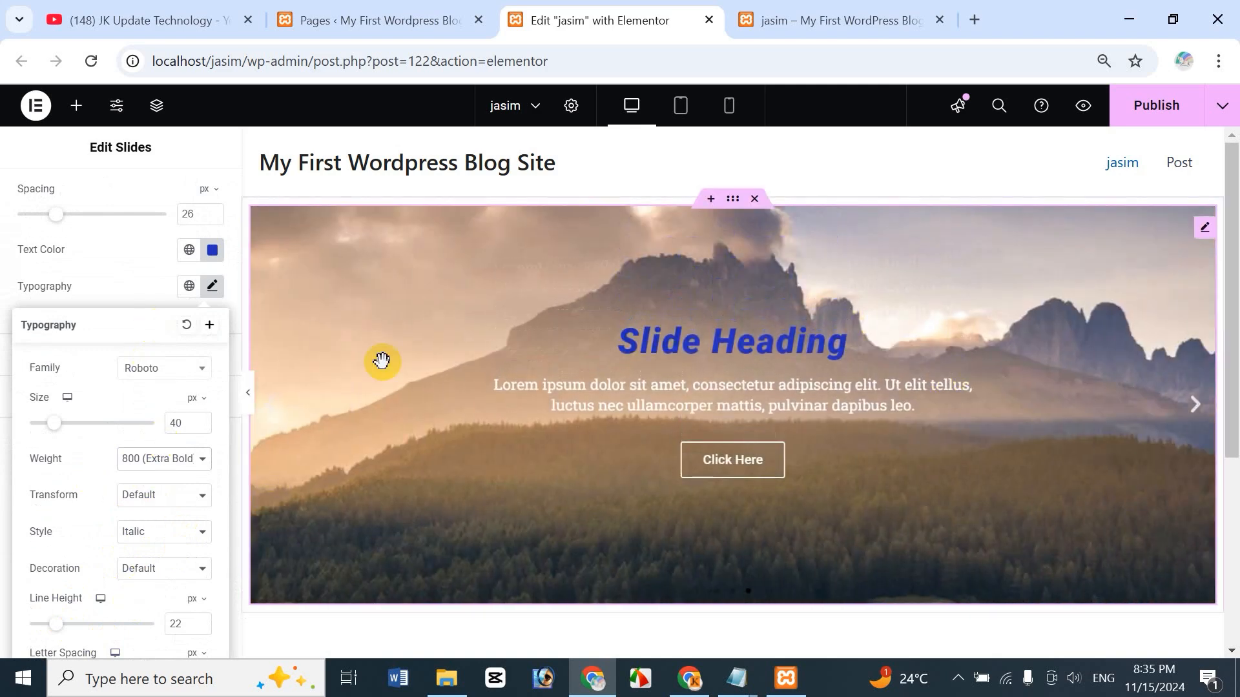
left_click(122, 282)
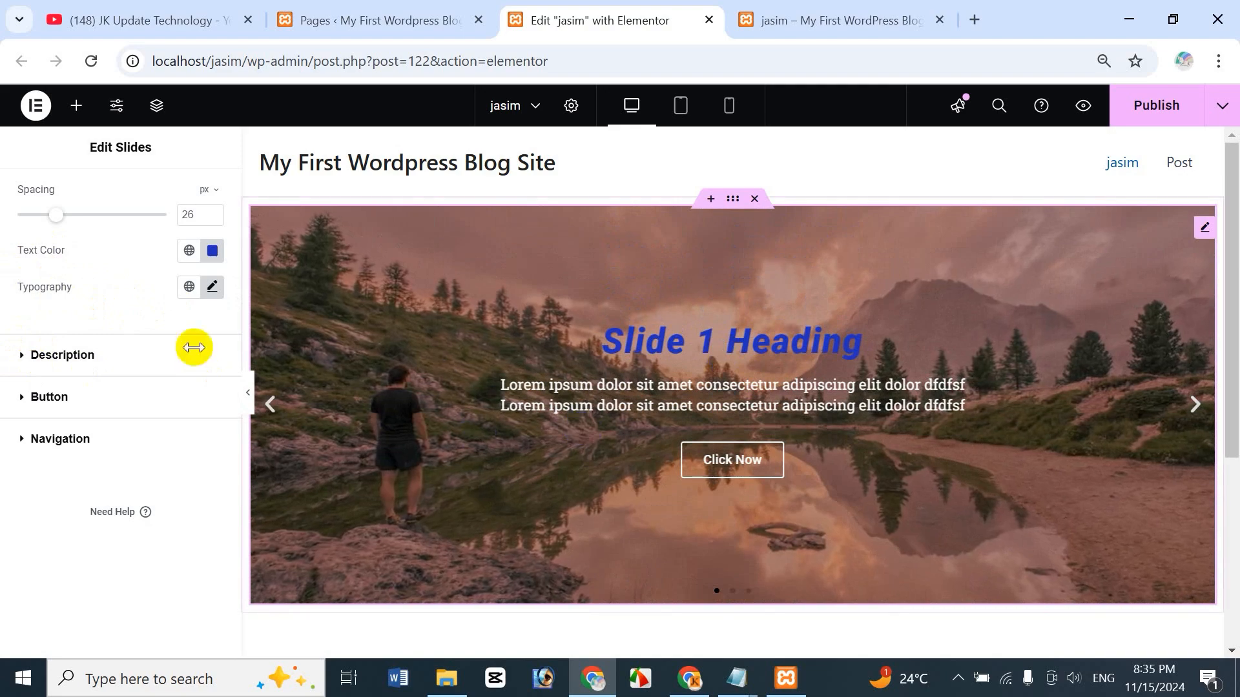
- Expand the Description style section, set its Spacing to 32 px and its Text Color to the muted green #85B094
left_click(31, 357)
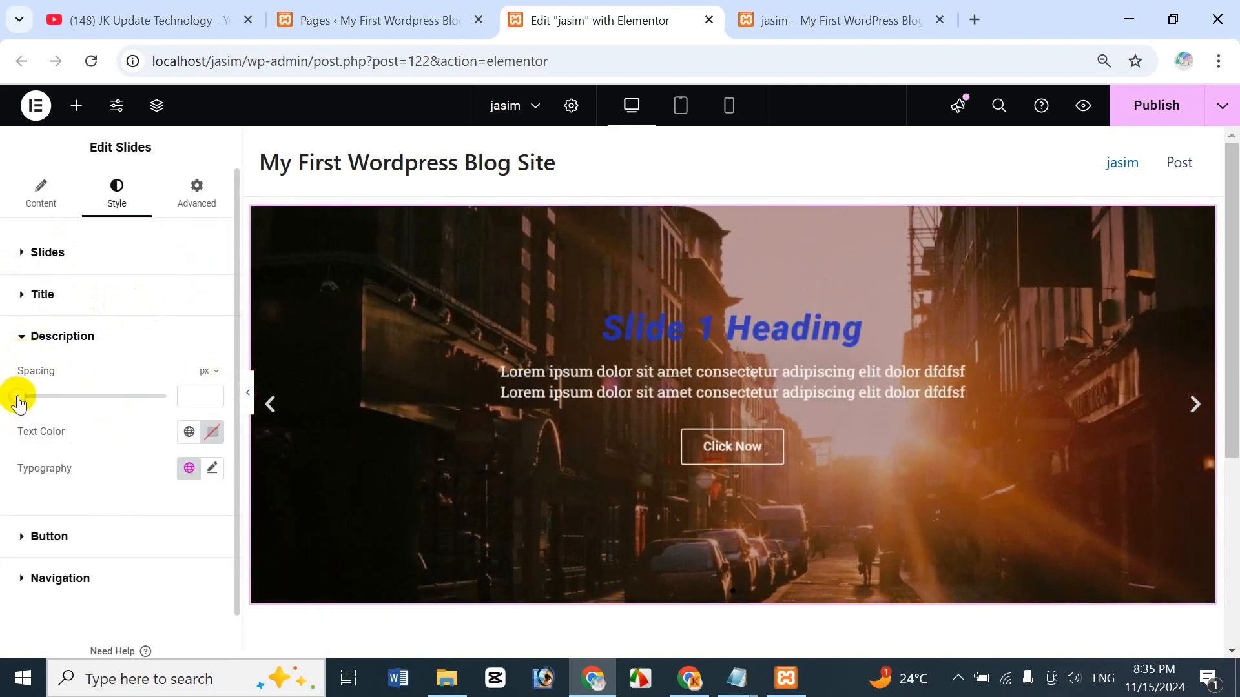
left_click_drag(13, 397, 70, 412)
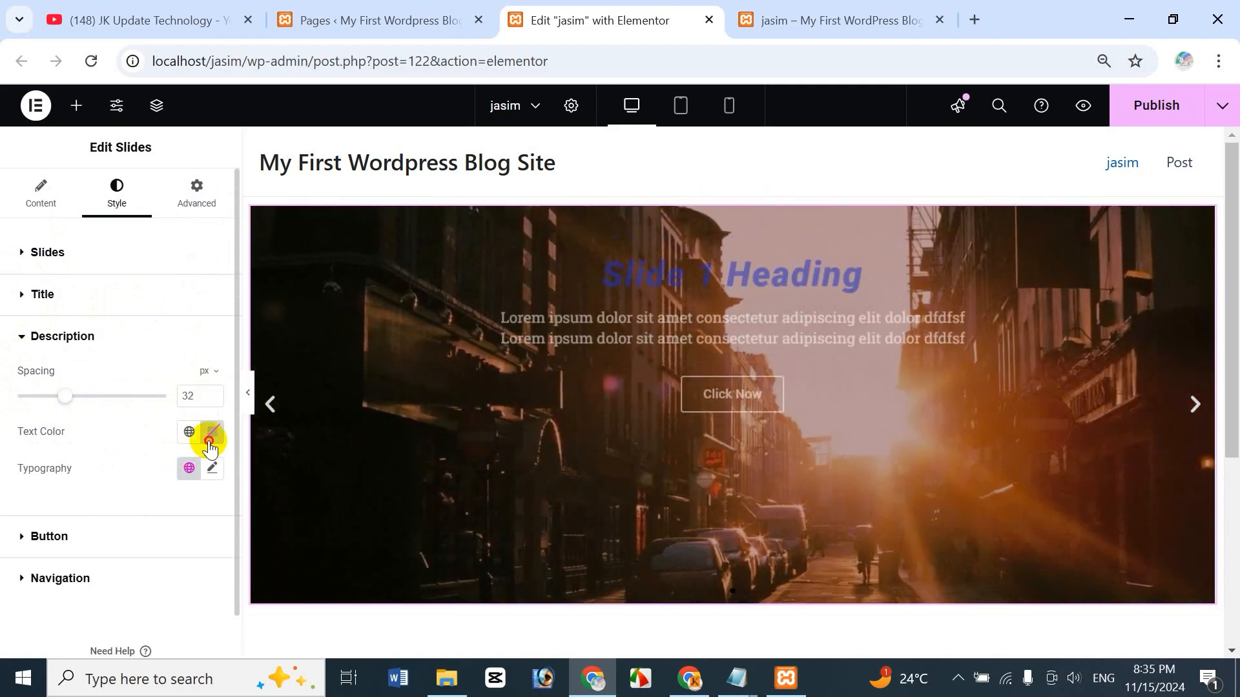
left_click(208, 434)
left_click(190, 434)
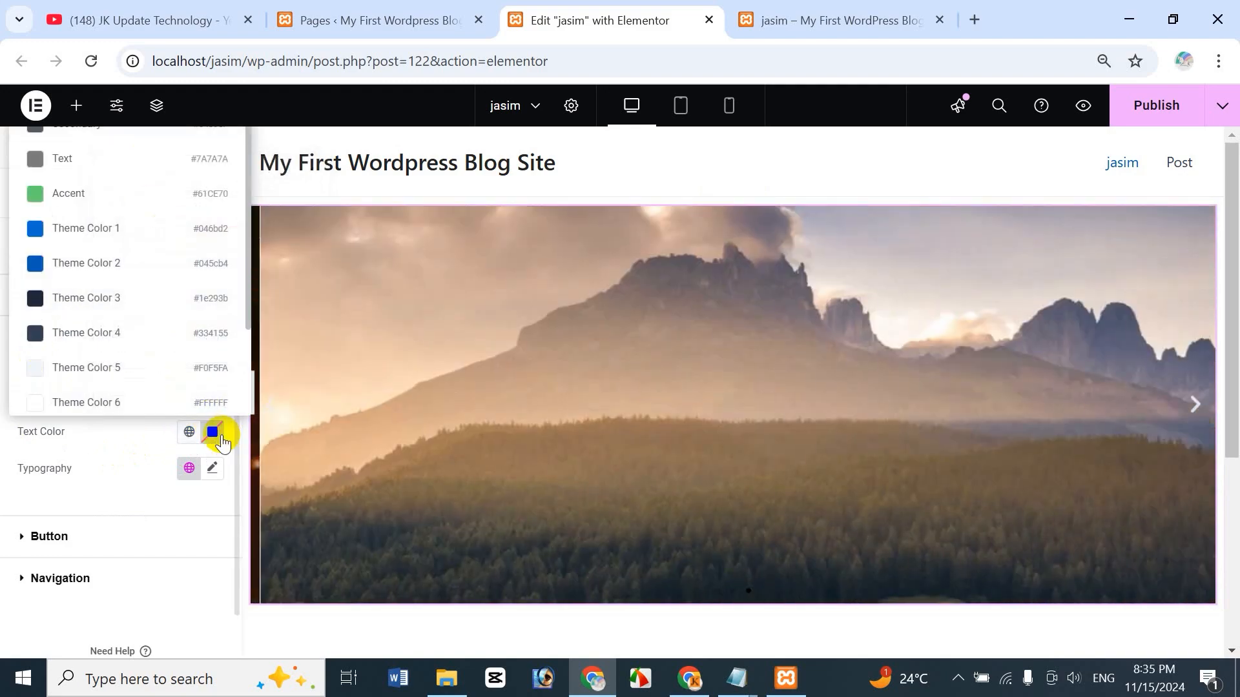
left_click(213, 432)
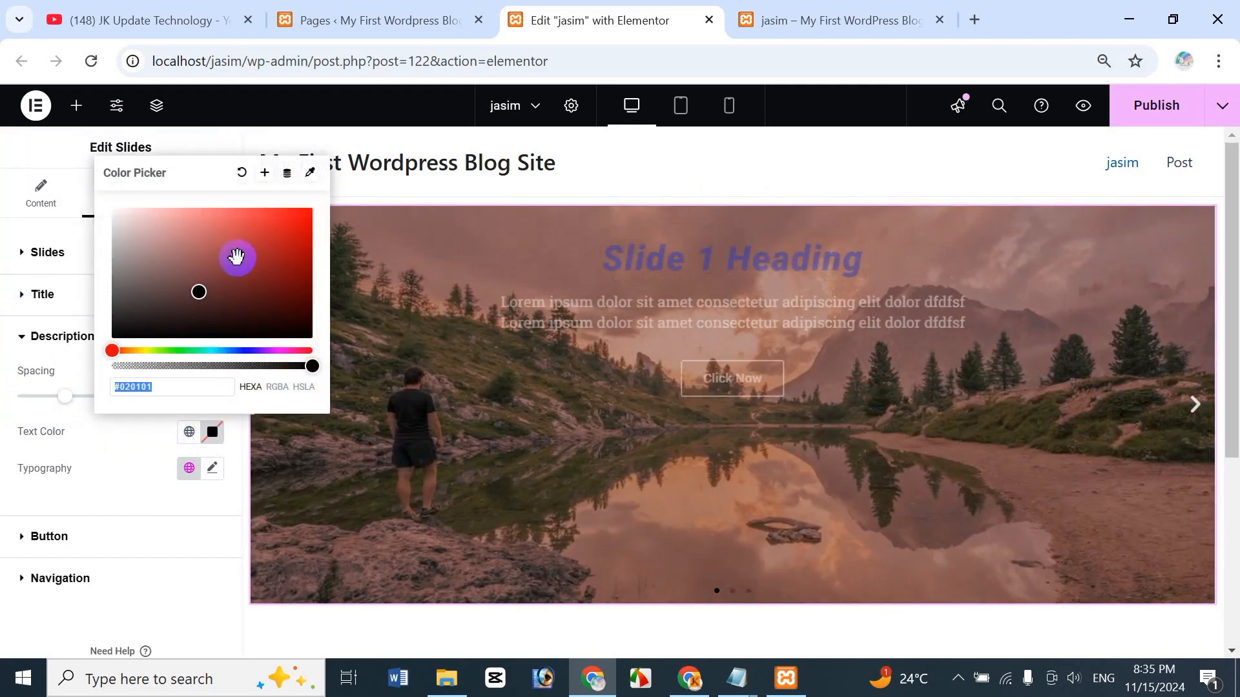
left_click(250, 250)
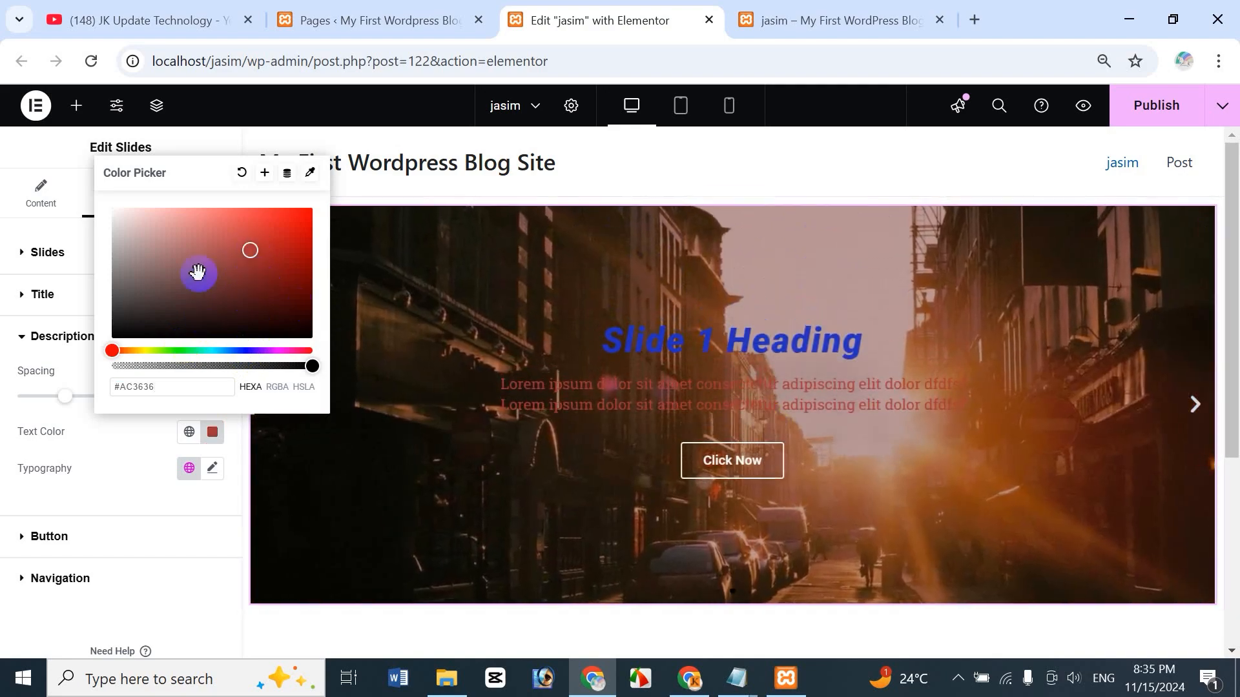
left_click_drag(193, 274, 144, 232)
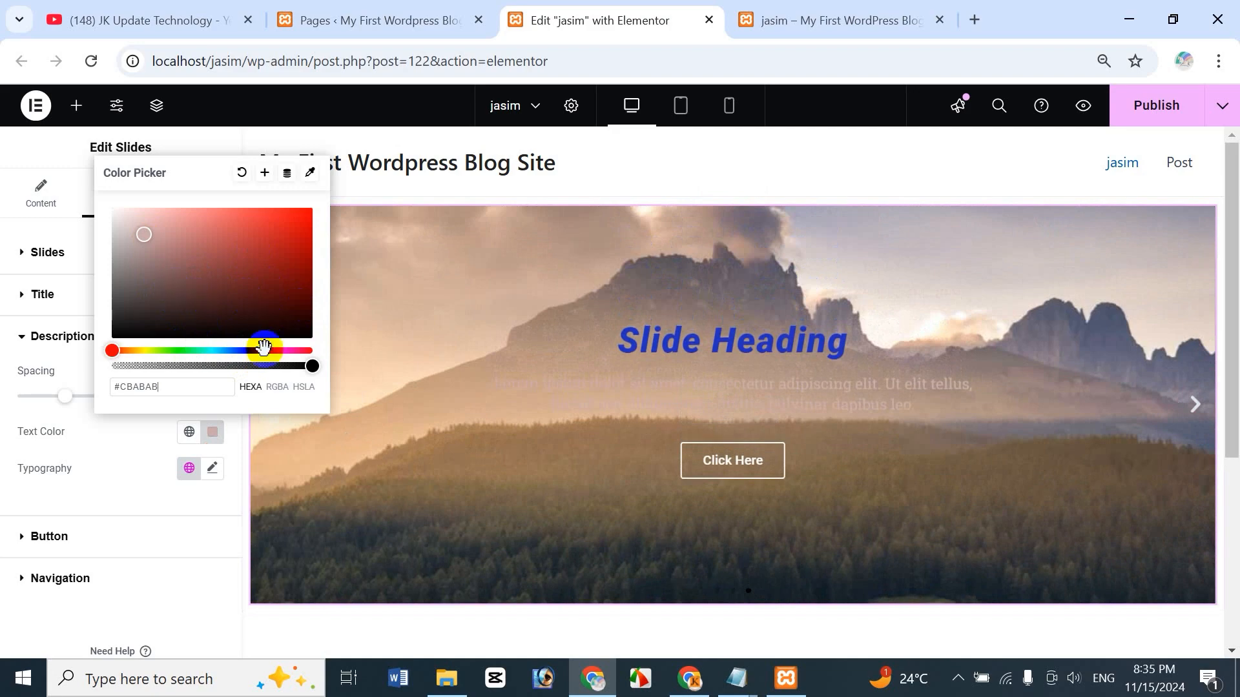
left_click_drag(264, 347, 188, 350)
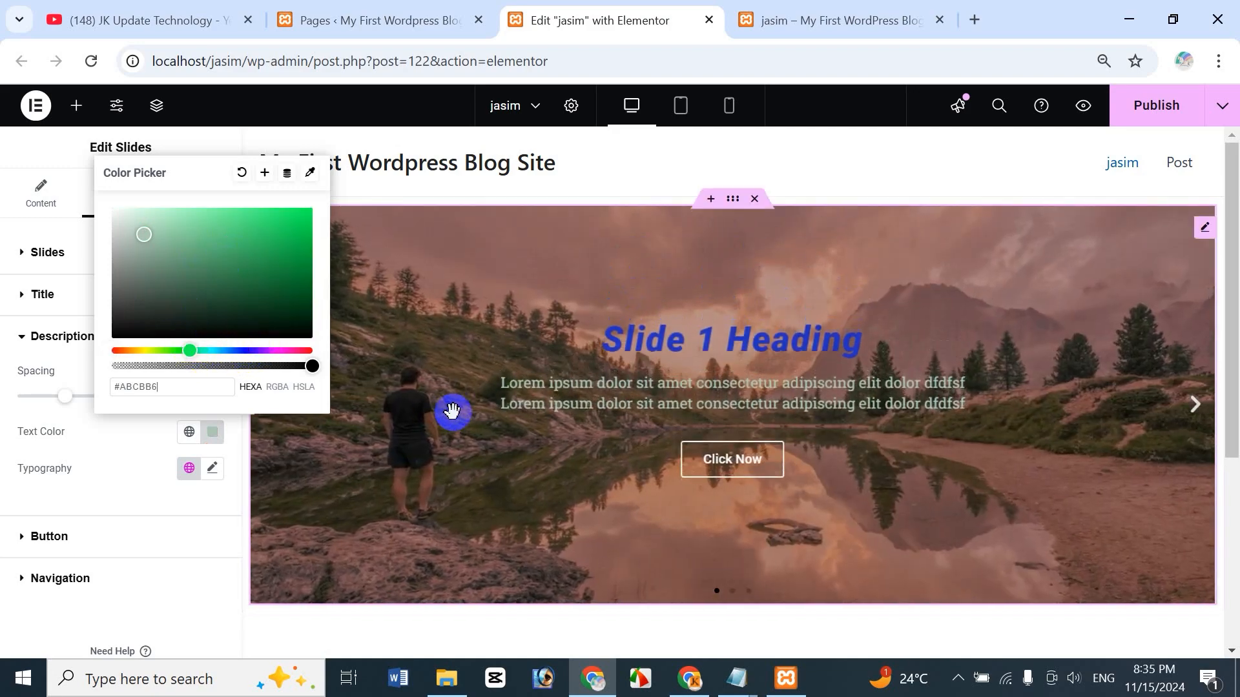
left_click(228, 274)
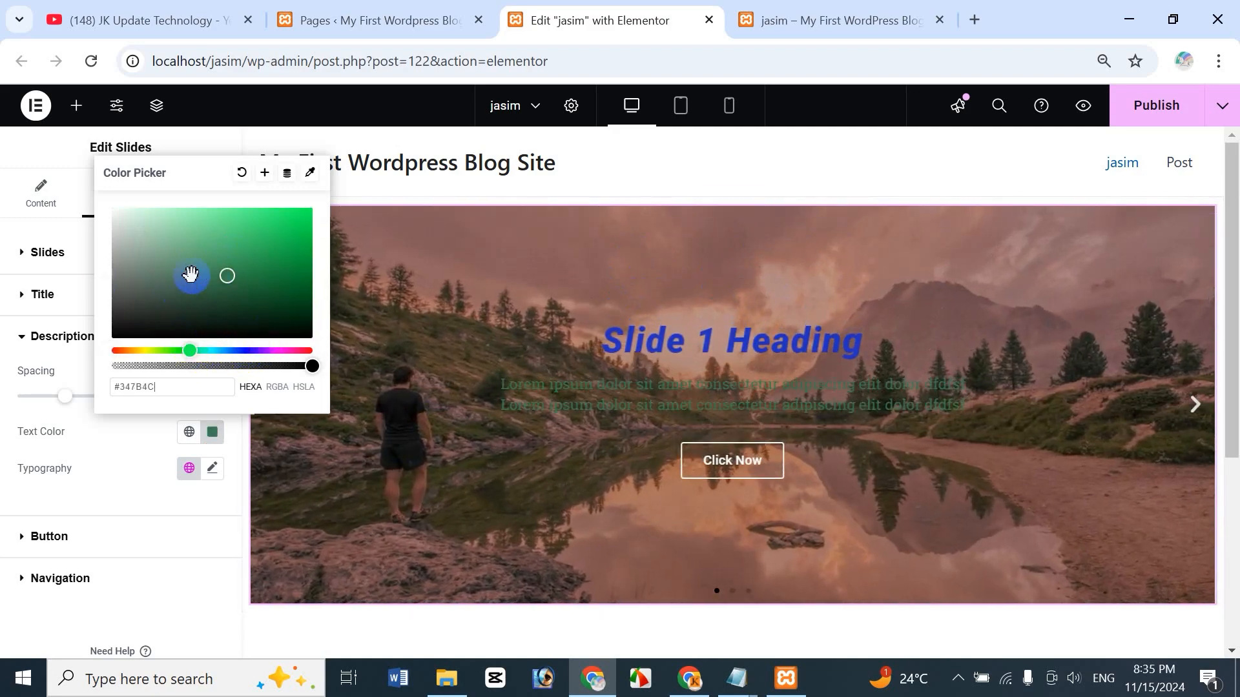
left_click(160, 248)
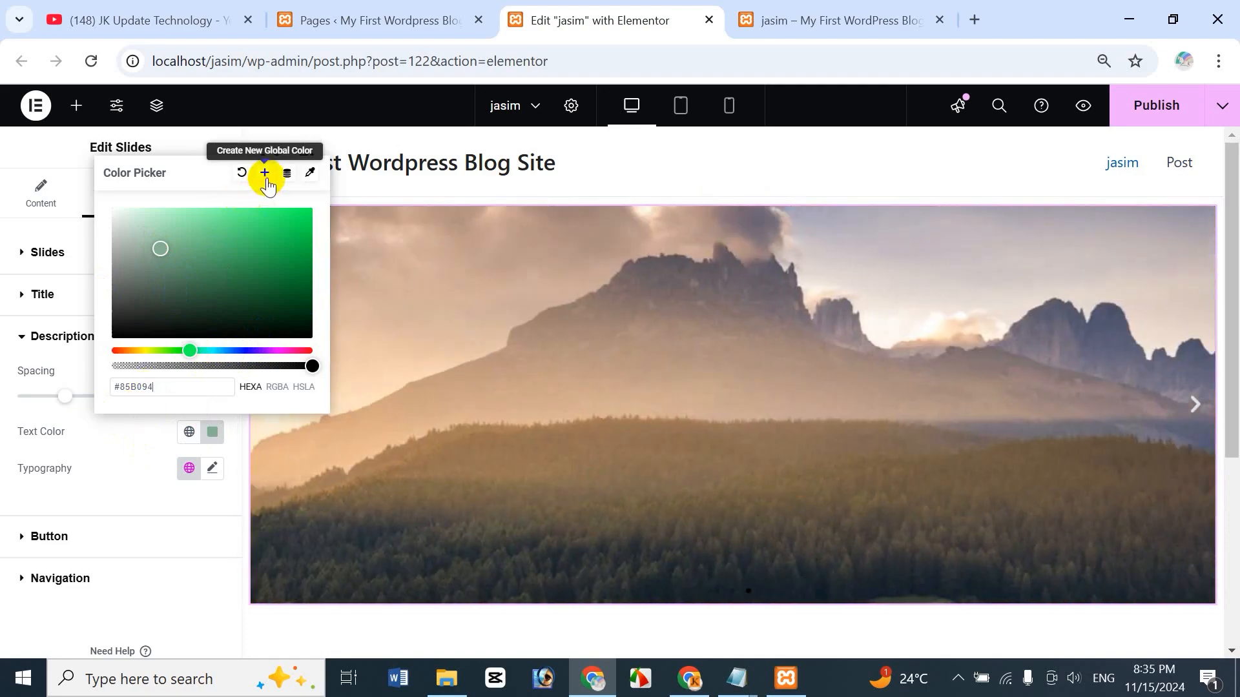
left_click(264, 172)
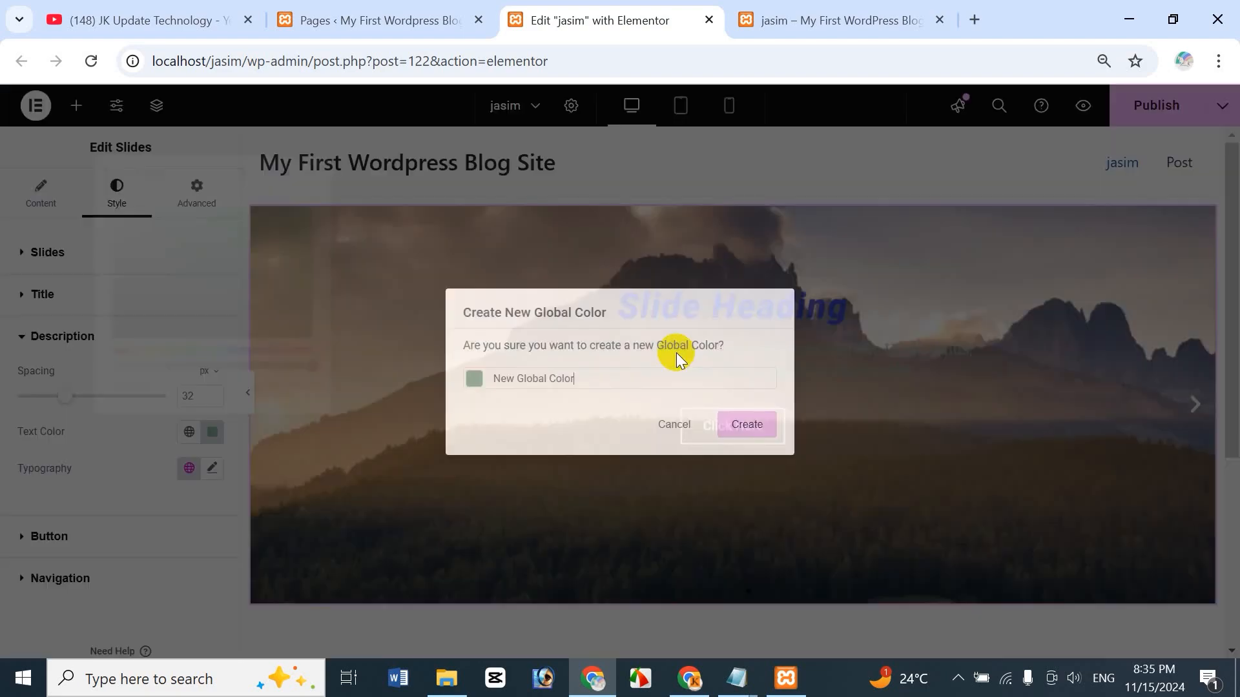
left_click(665, 429)
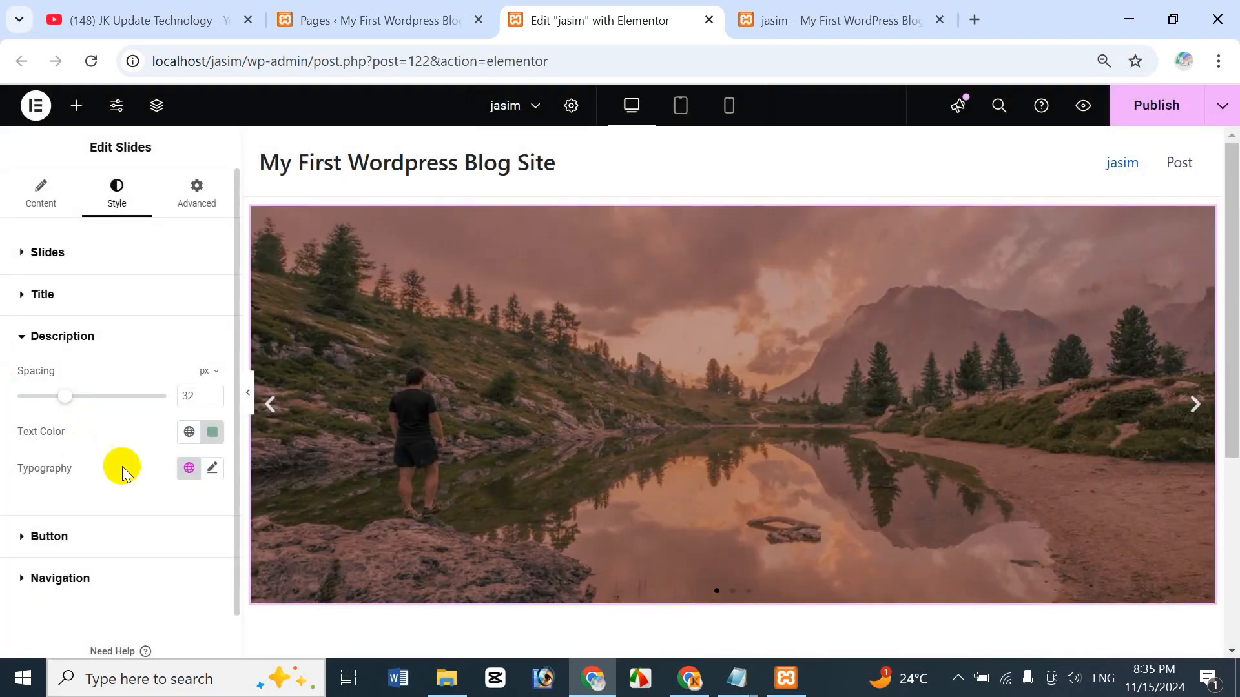
left_click(188, 431)
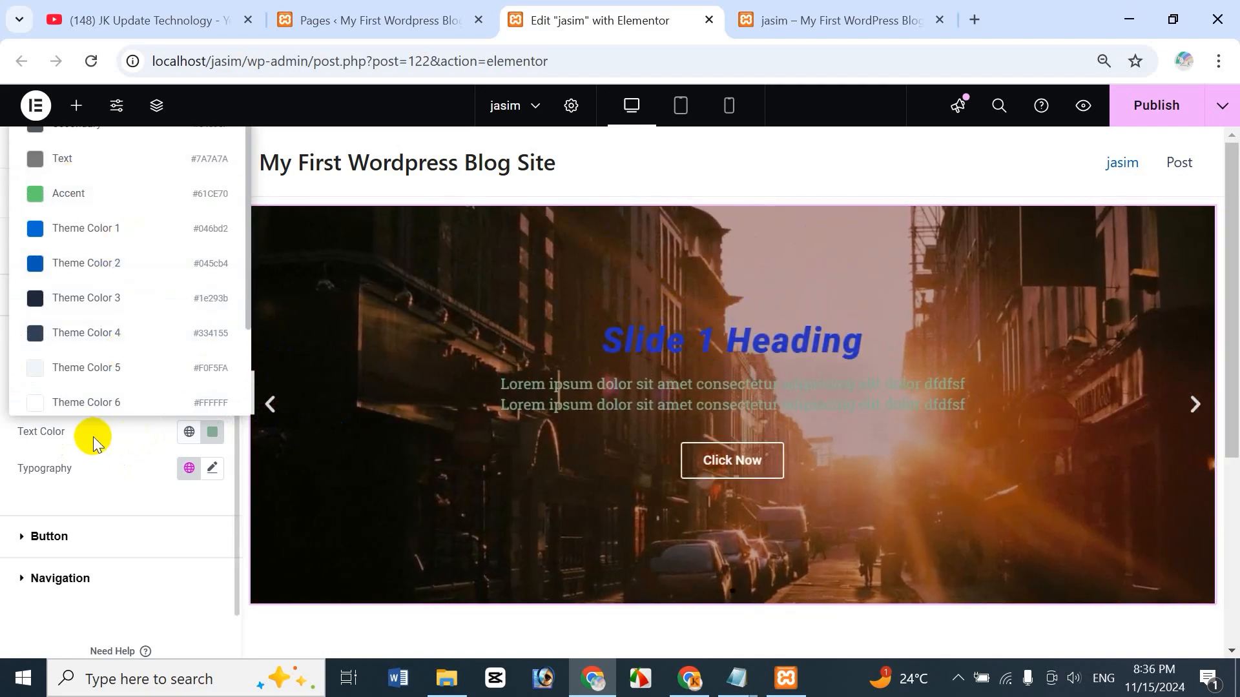
left_click(93, 436)
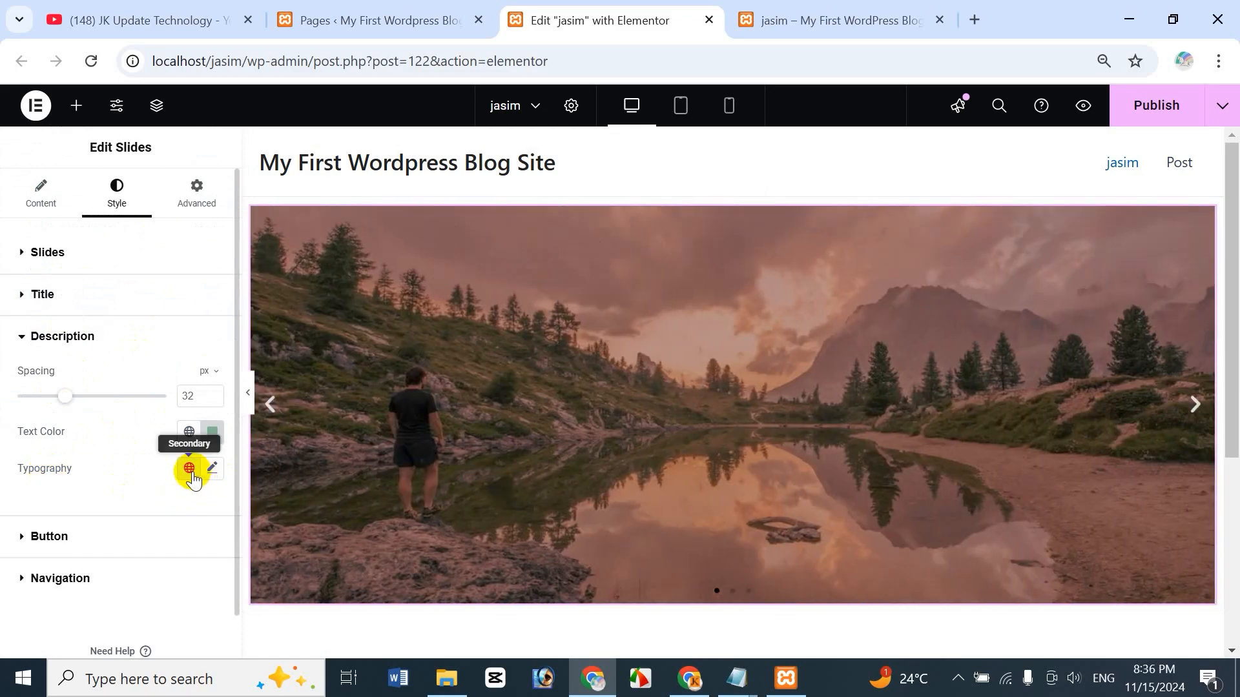
- View the global fonts for the description, switch its typography to custom settings and collapse the Description section
left_click(189, 469)
left_click(213, 471)
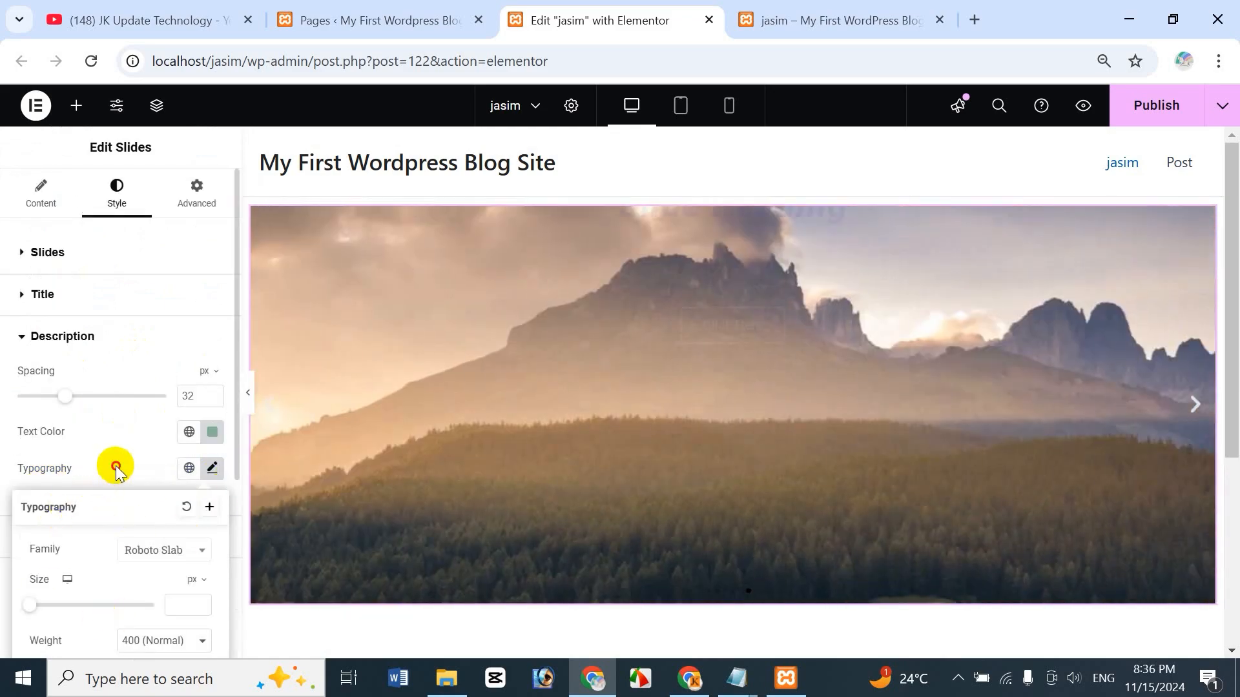
left_click(70, 374)
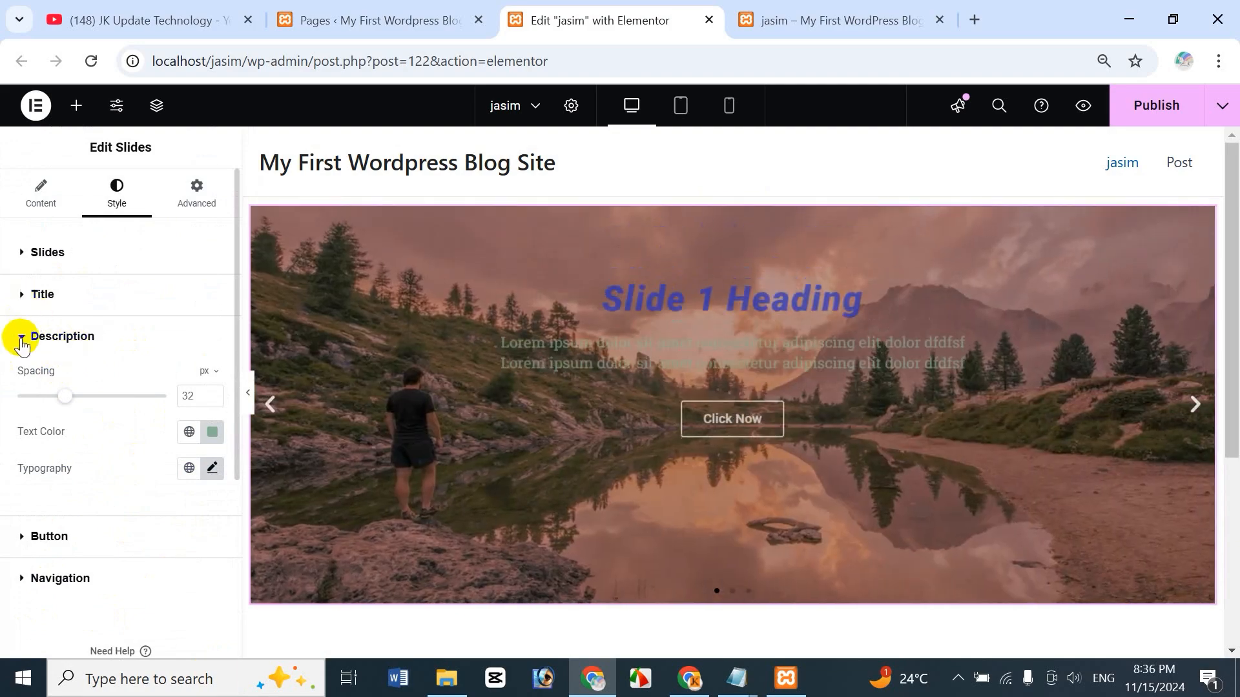
left_click(22, 340)
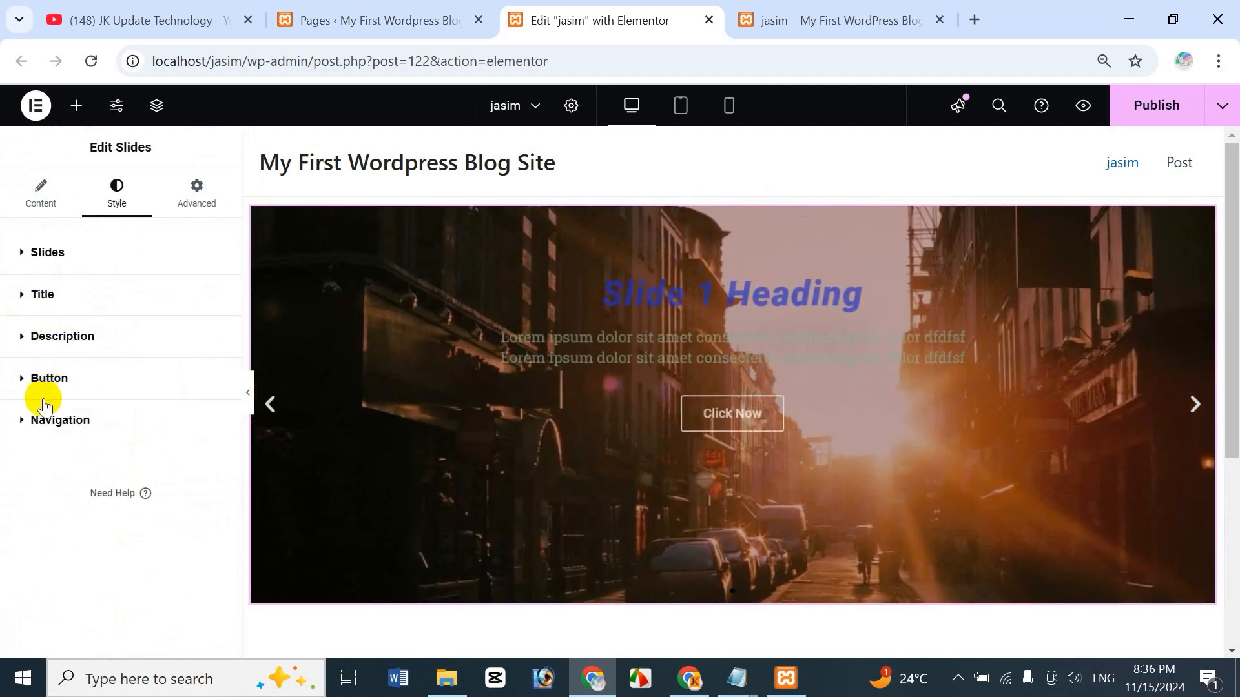
- Expand the Button style section, try the Large and Extra Large button sizes, and set the Size to Medium
left_click(23, 381)
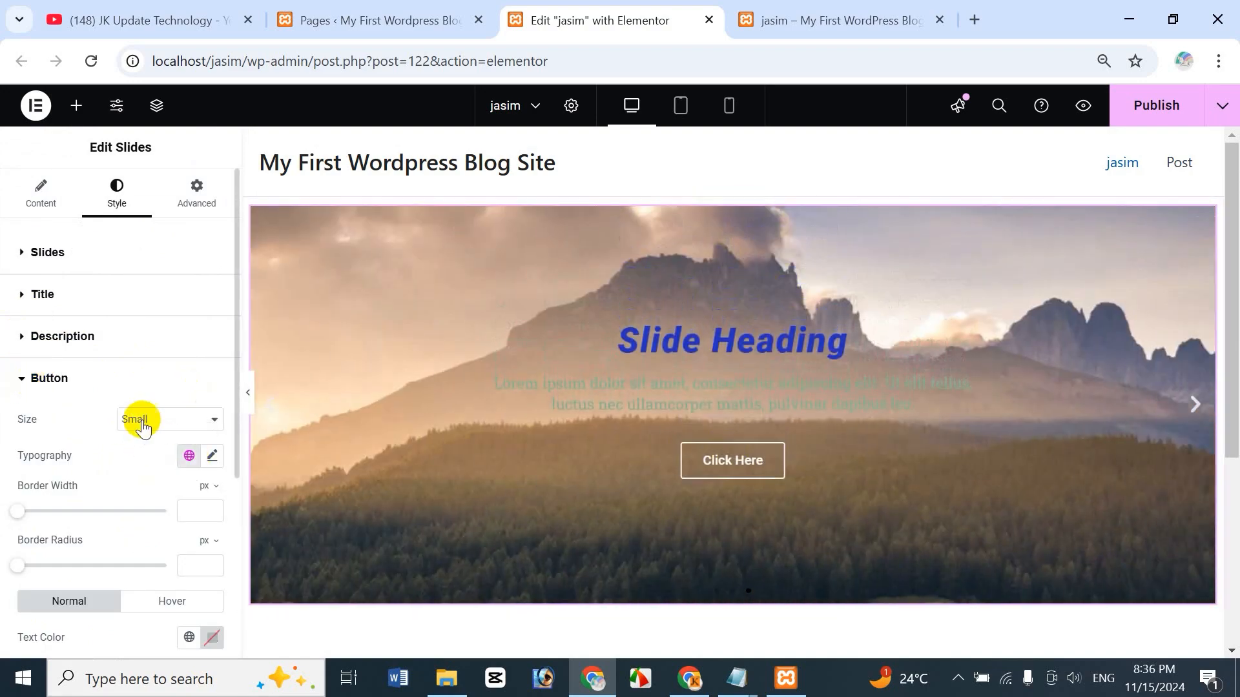
left_click(146, 423)
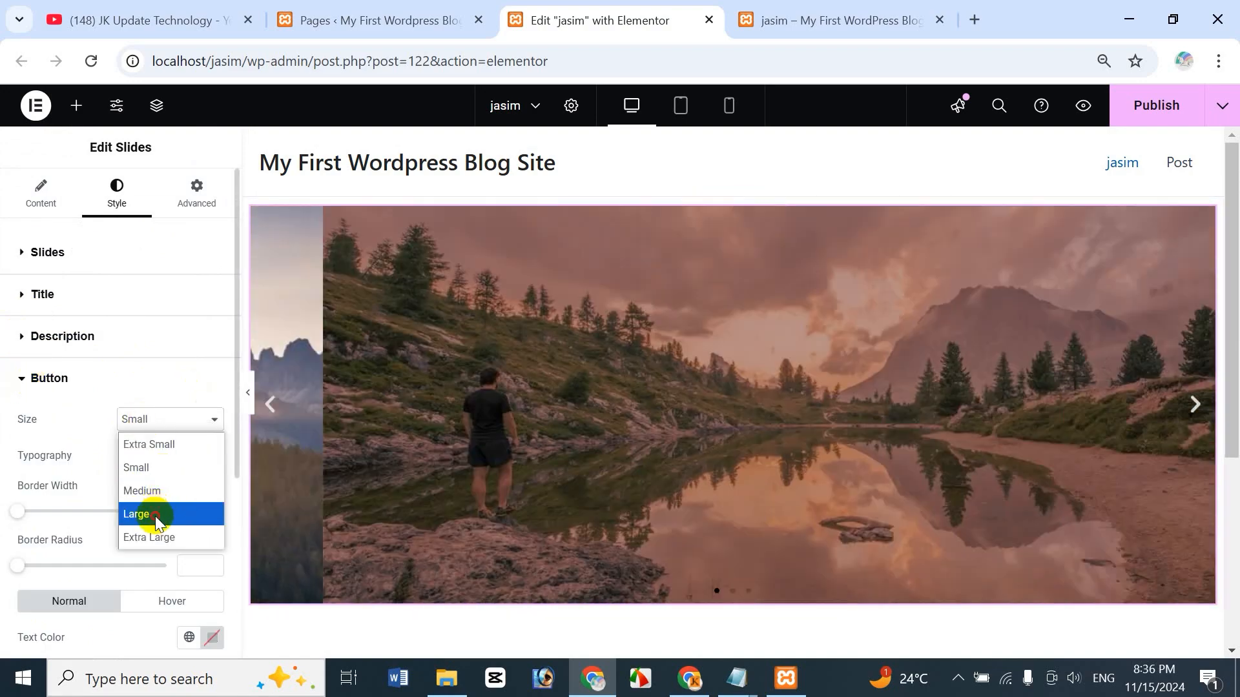
left_click(157, 514)
left_click(166, 419)
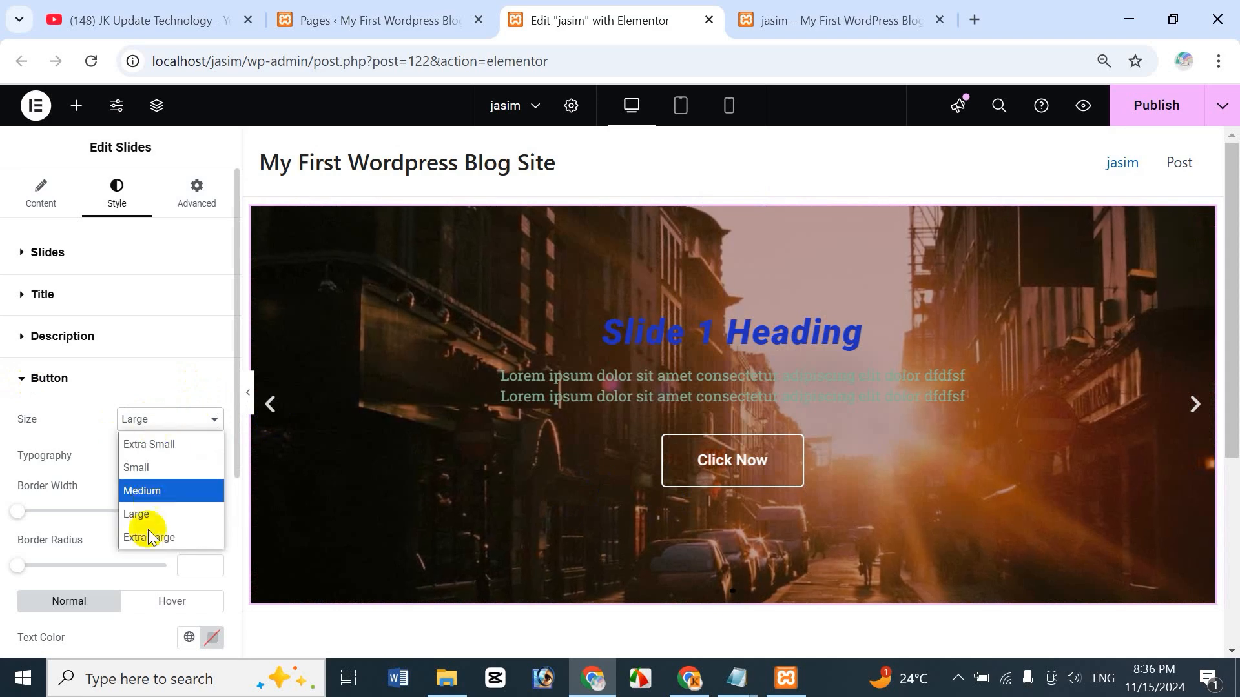
left_click(147, 535)
left_click(175, 419)
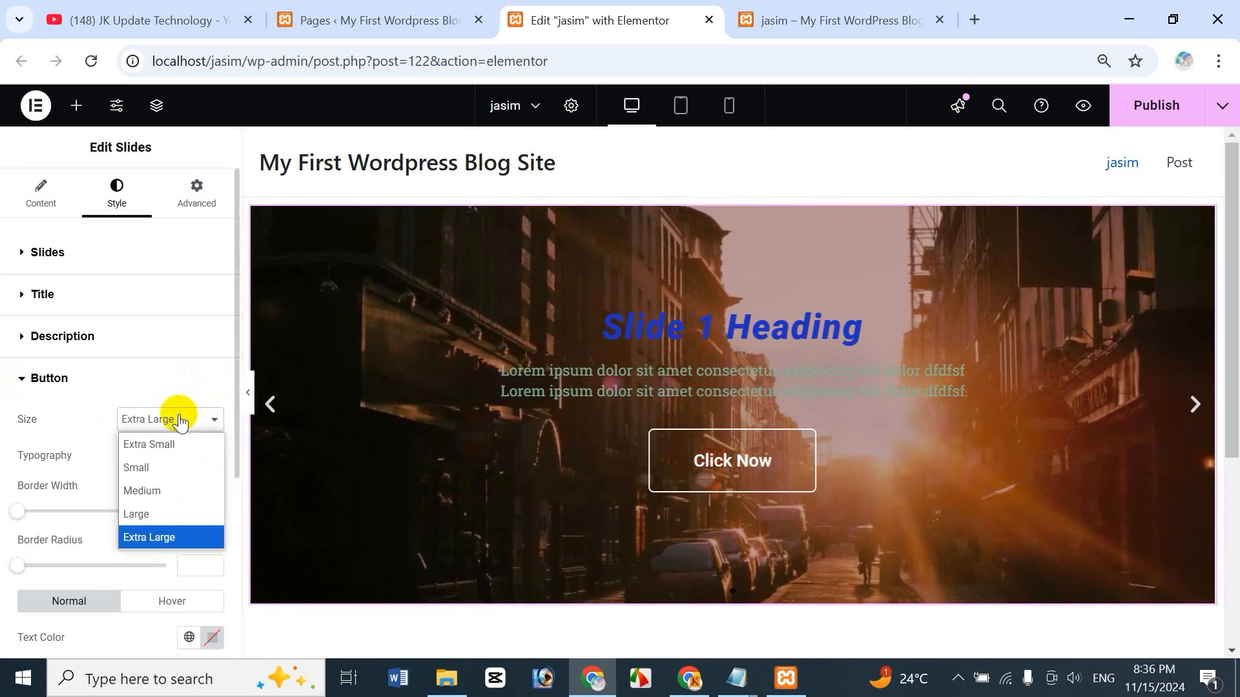
left_click(148, 492)
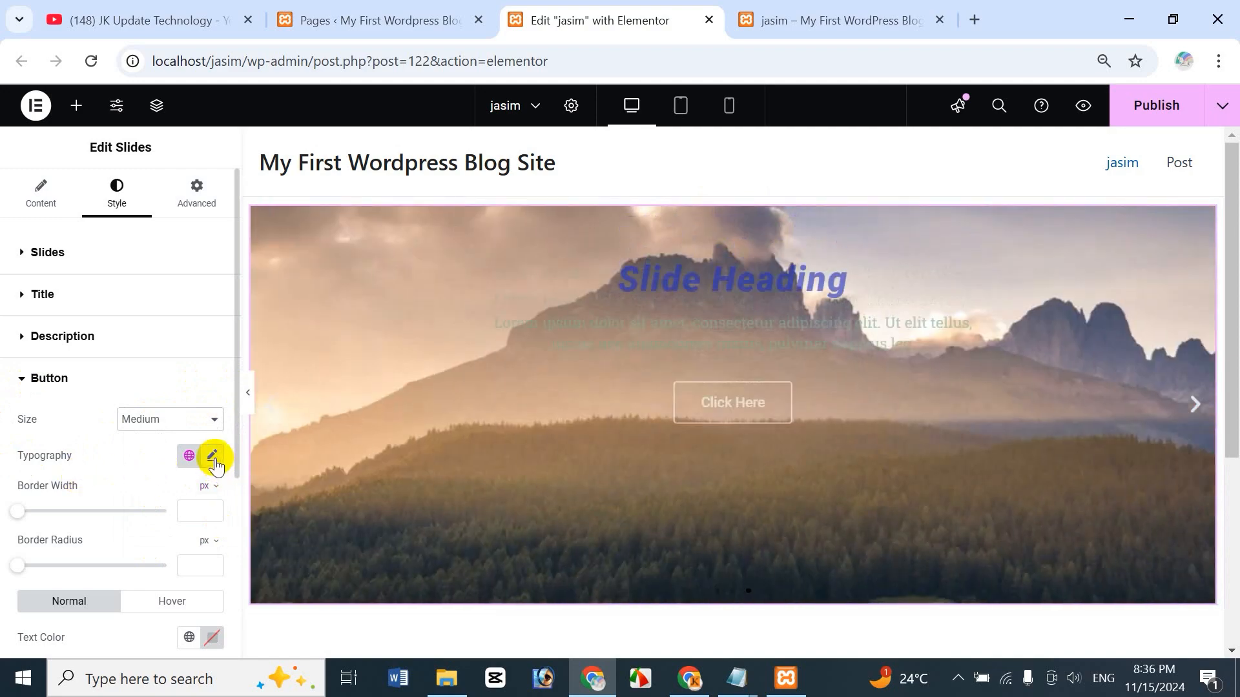
- Apply the global "jasim font" to the button typography and customize its size to 38 px
left_click(212, 460)
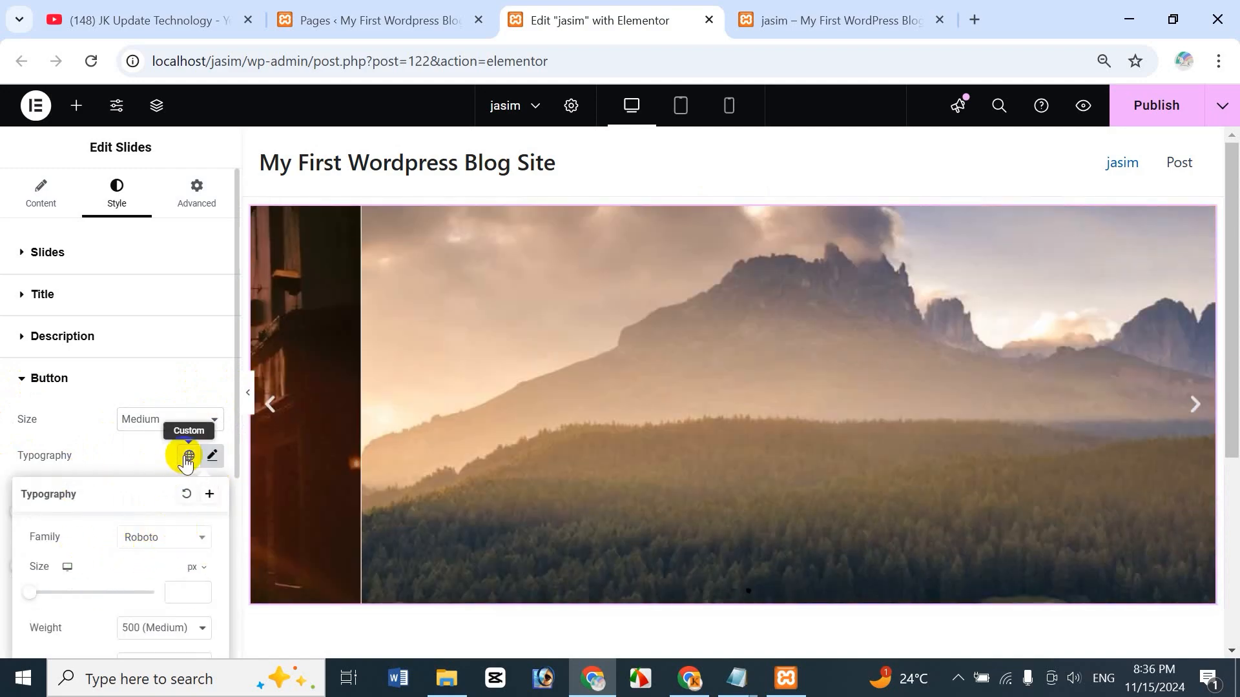
left_click(189, 455)
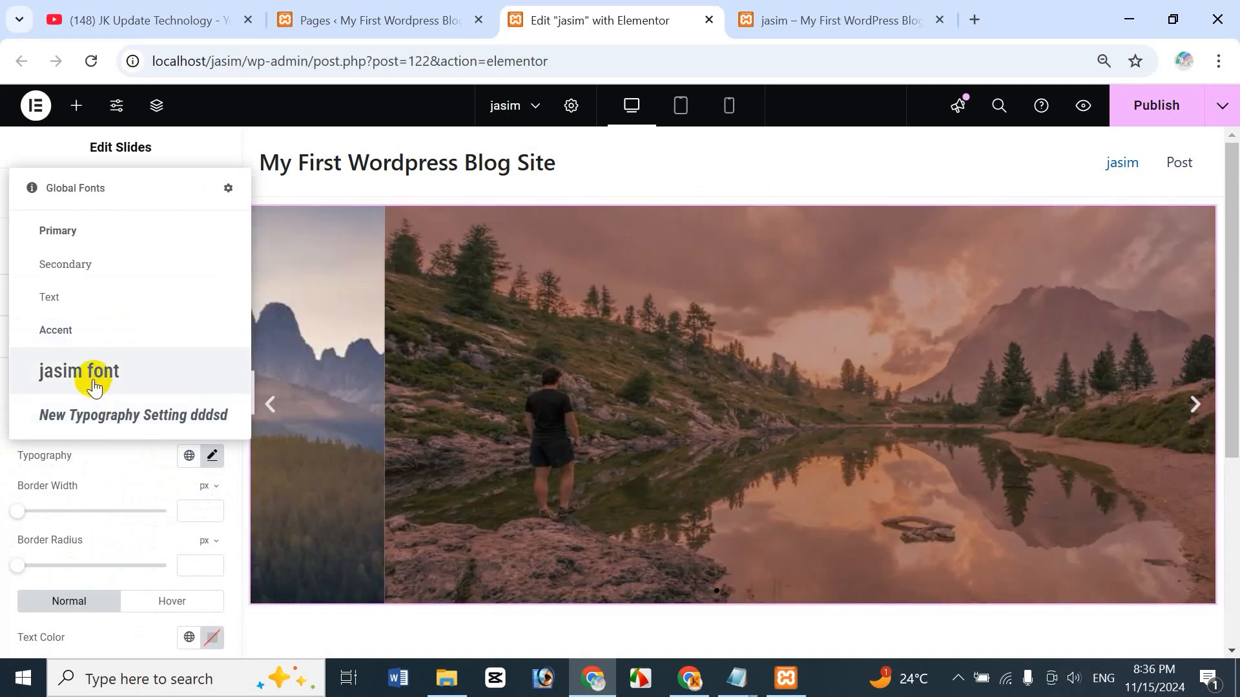
left_click(96, 377)
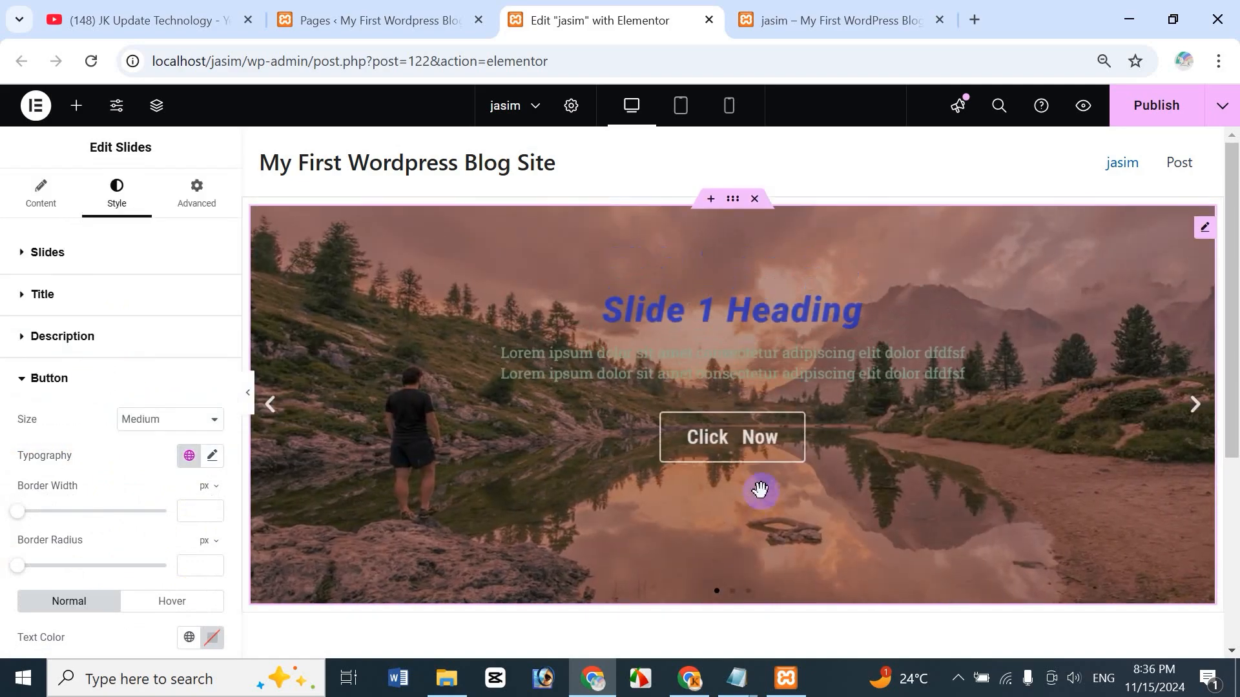
left_click(212, 456)
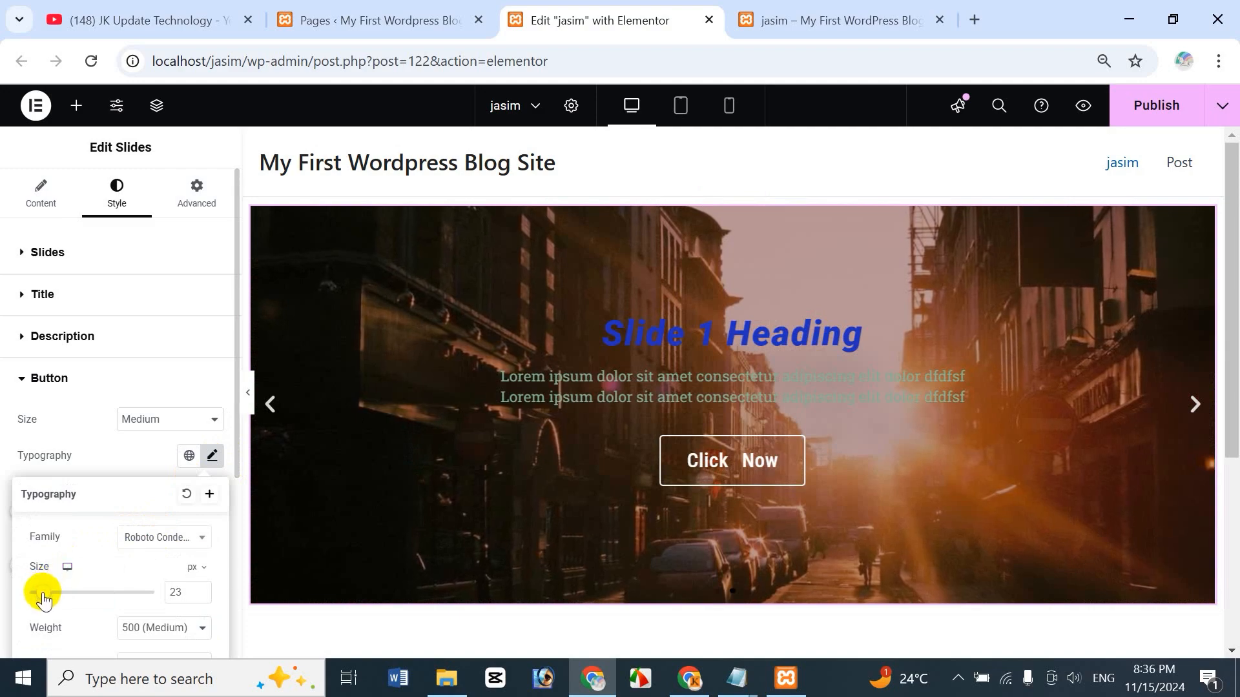
left_click_drag(80, 595, 53, 592)
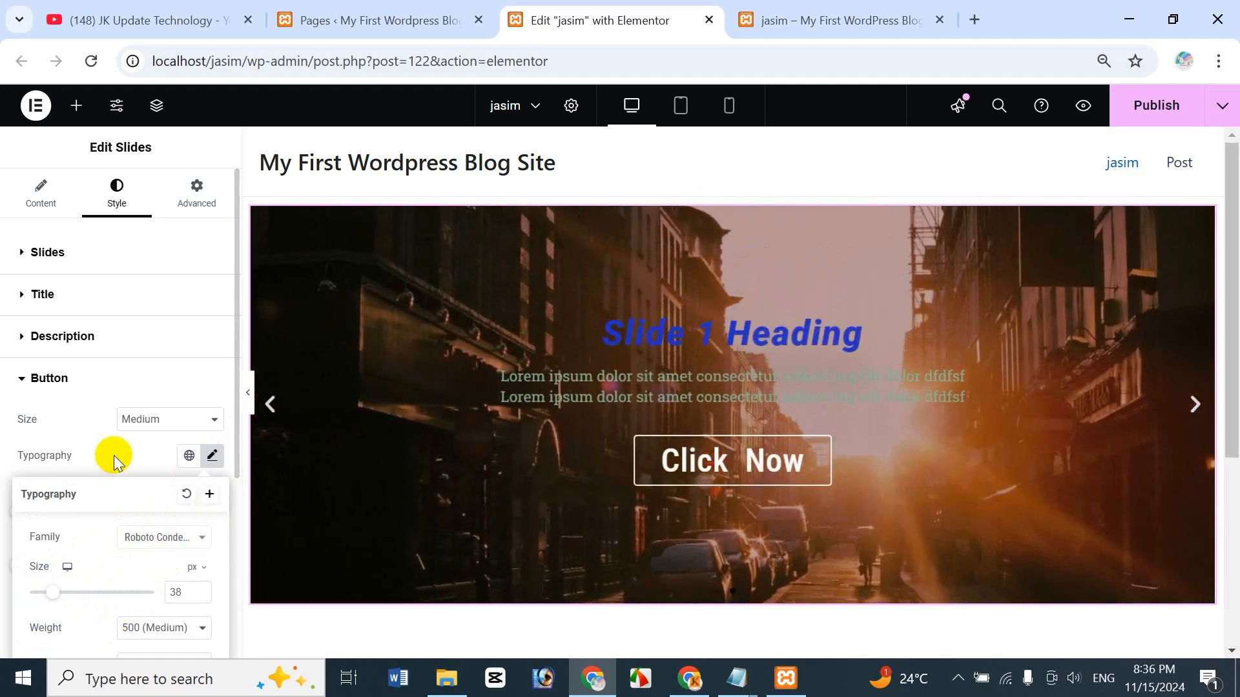
left_click(115, 460)
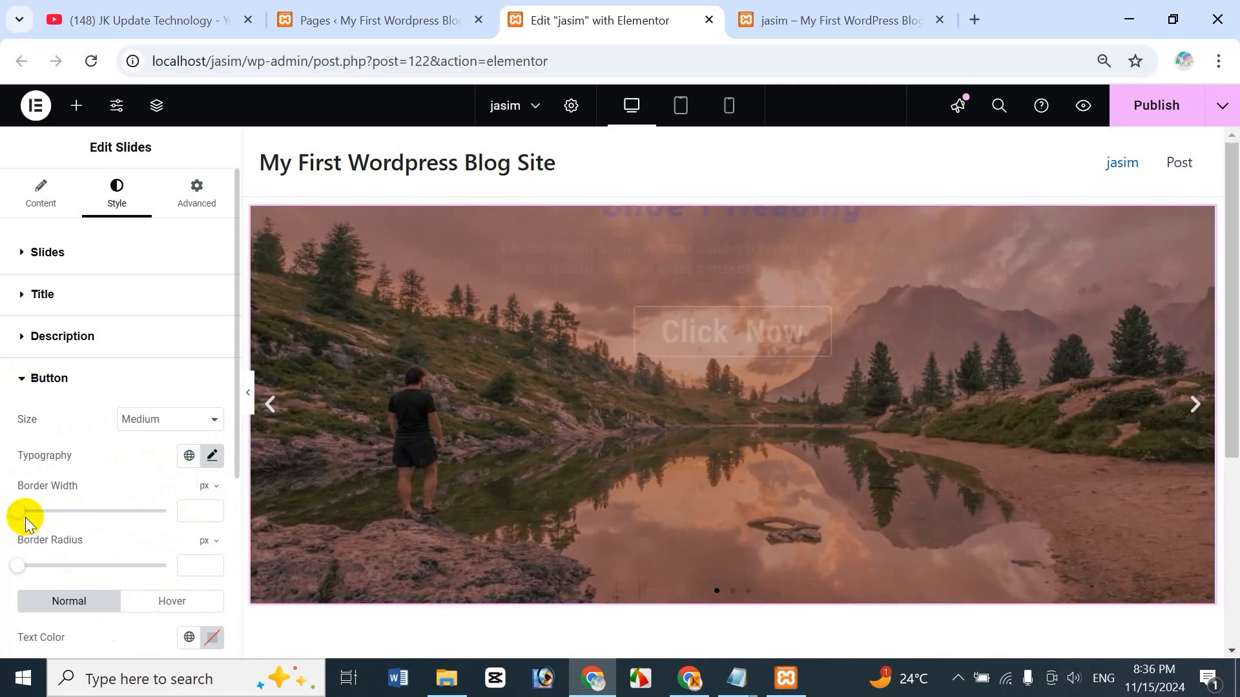
- Set the button's Border Width to 7 px and its Border Radius to 25 px
left_click_drag(19, 512, 73, 520)
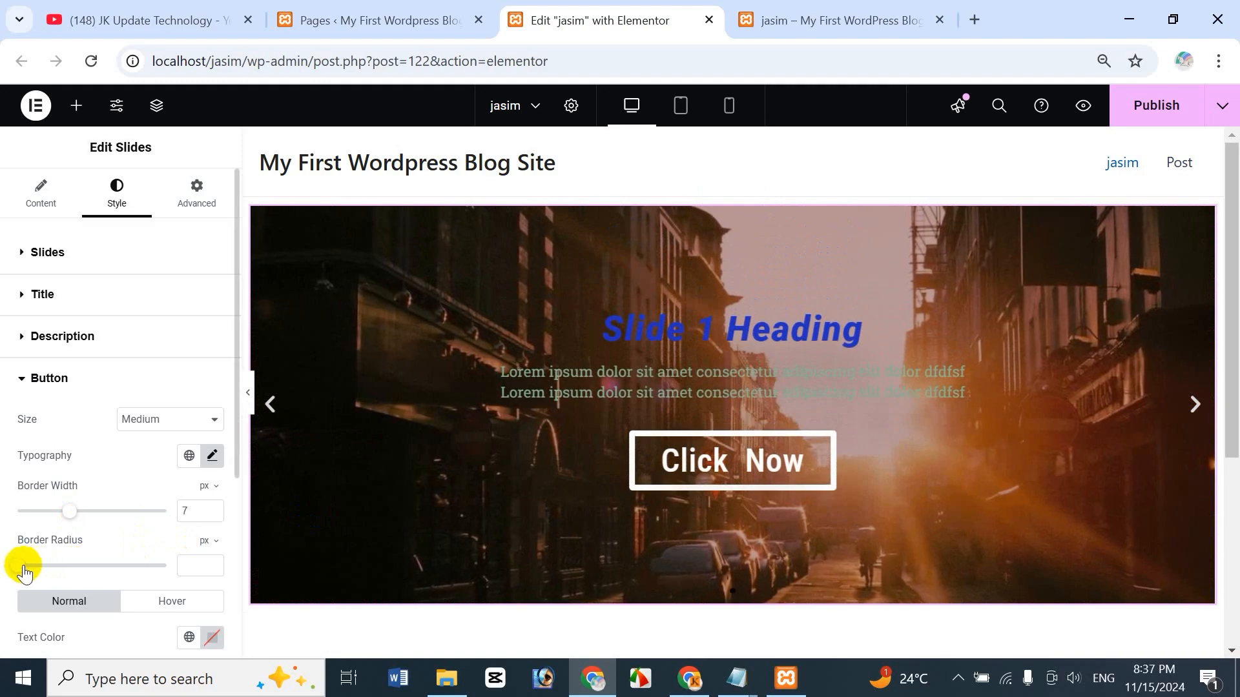
left_click_drag(58, 568, 69, 568)
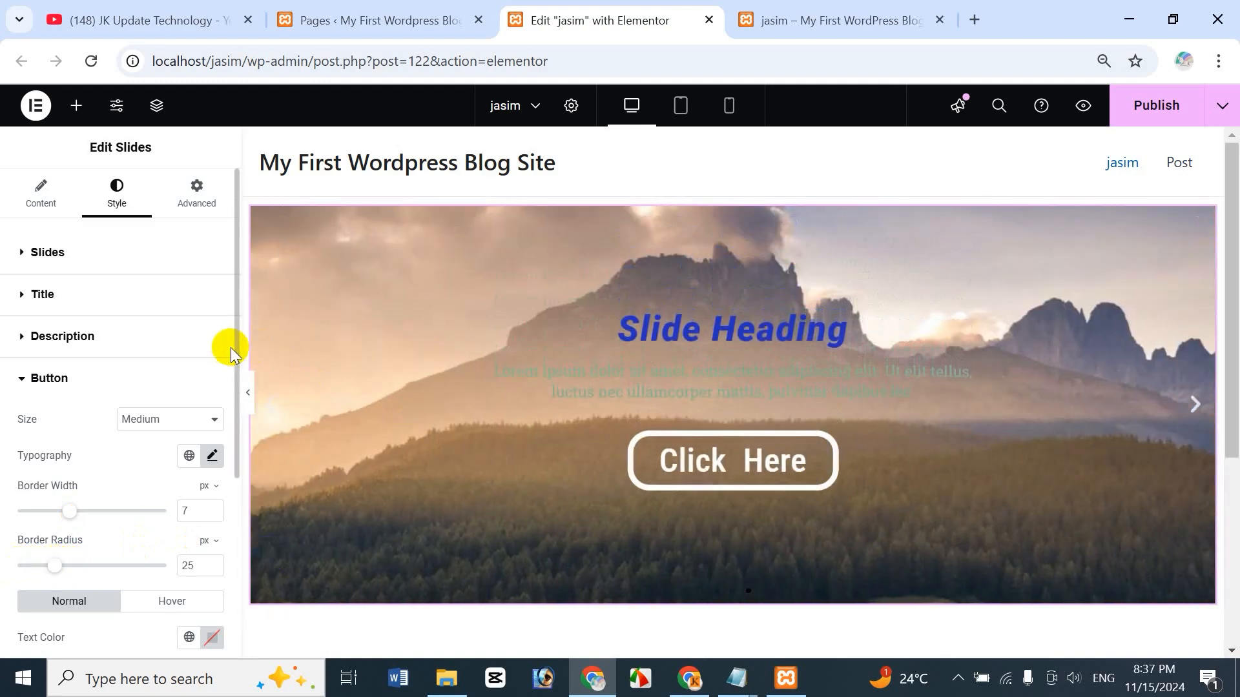
- Set the button's normal-state Text Color to the teal green #2A9575
left_click_drag(236, 350, 234, 473)
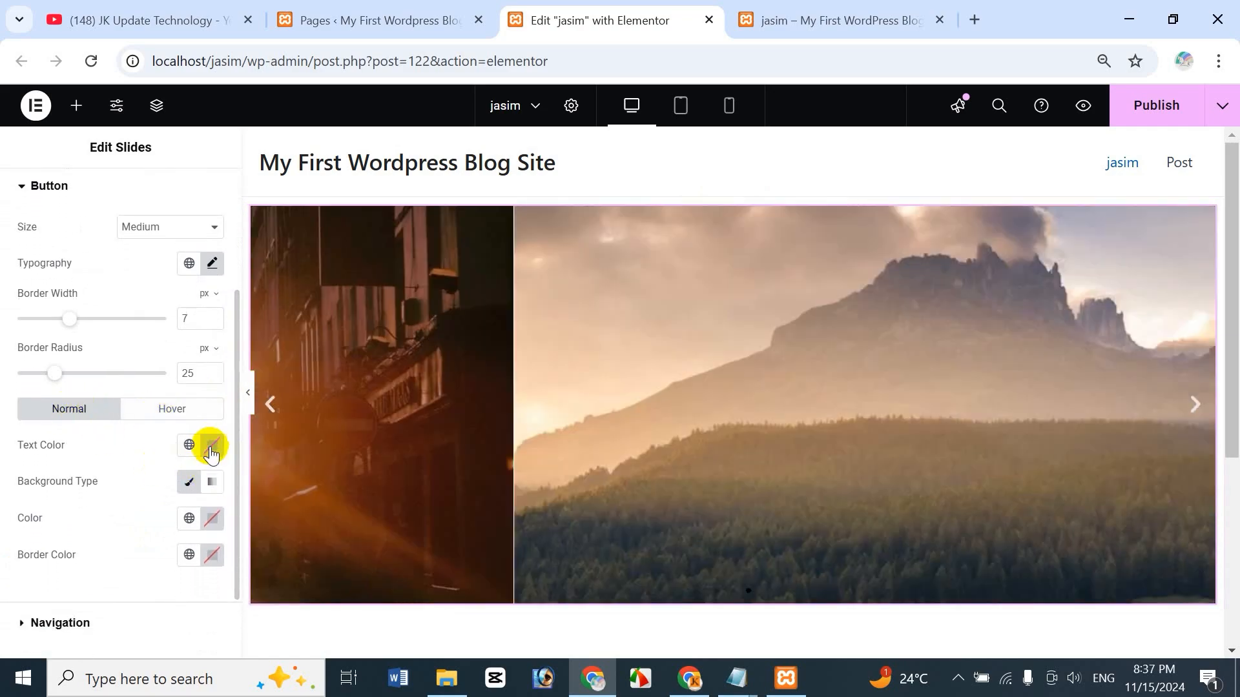
left_click(211, 446)
left_click(251, 269)
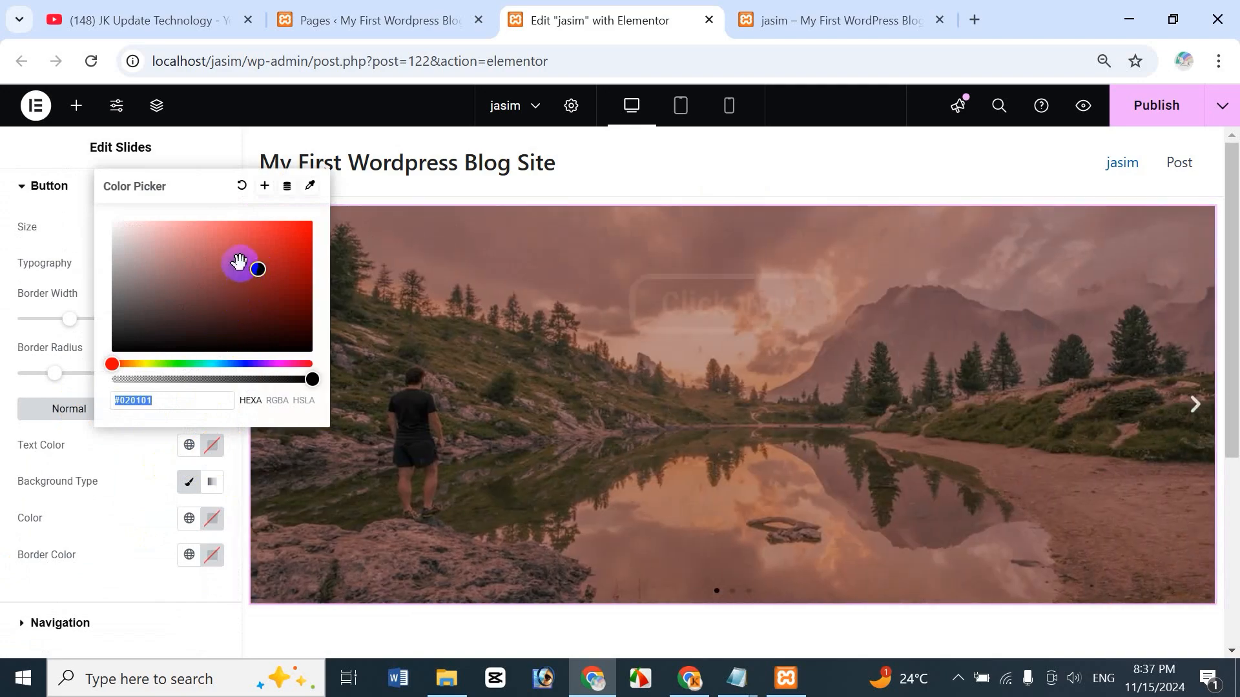
left_click(267, 232)
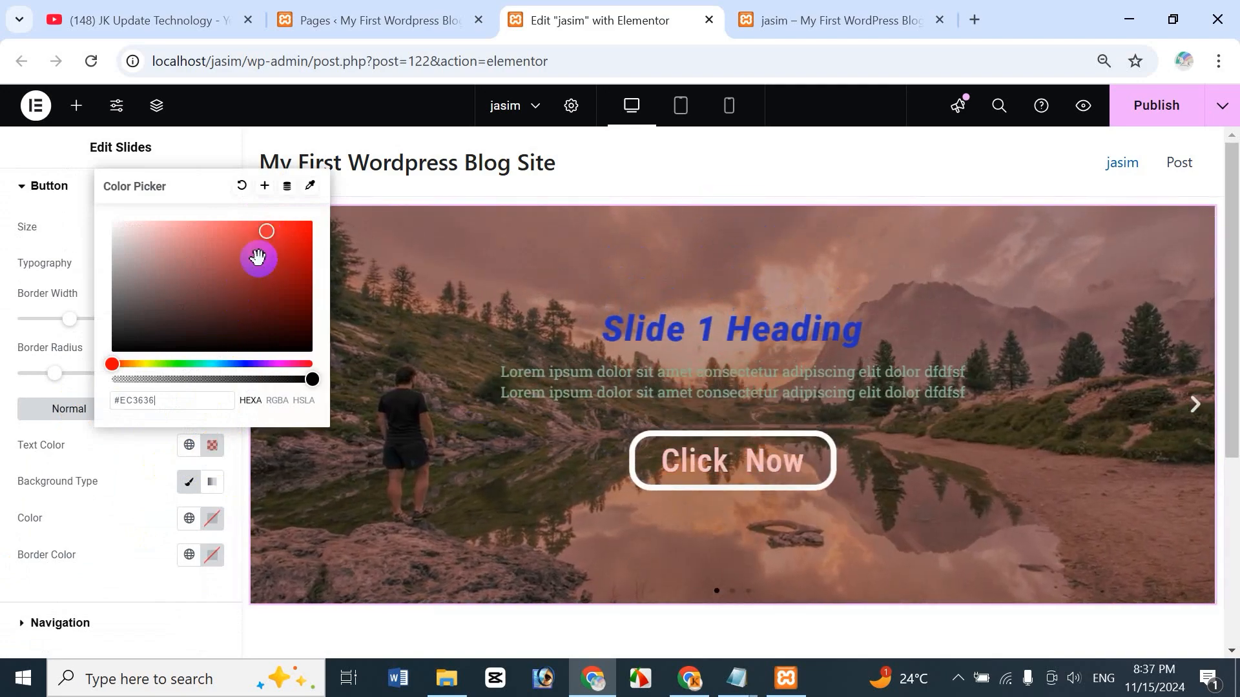
left_click(232, 284)
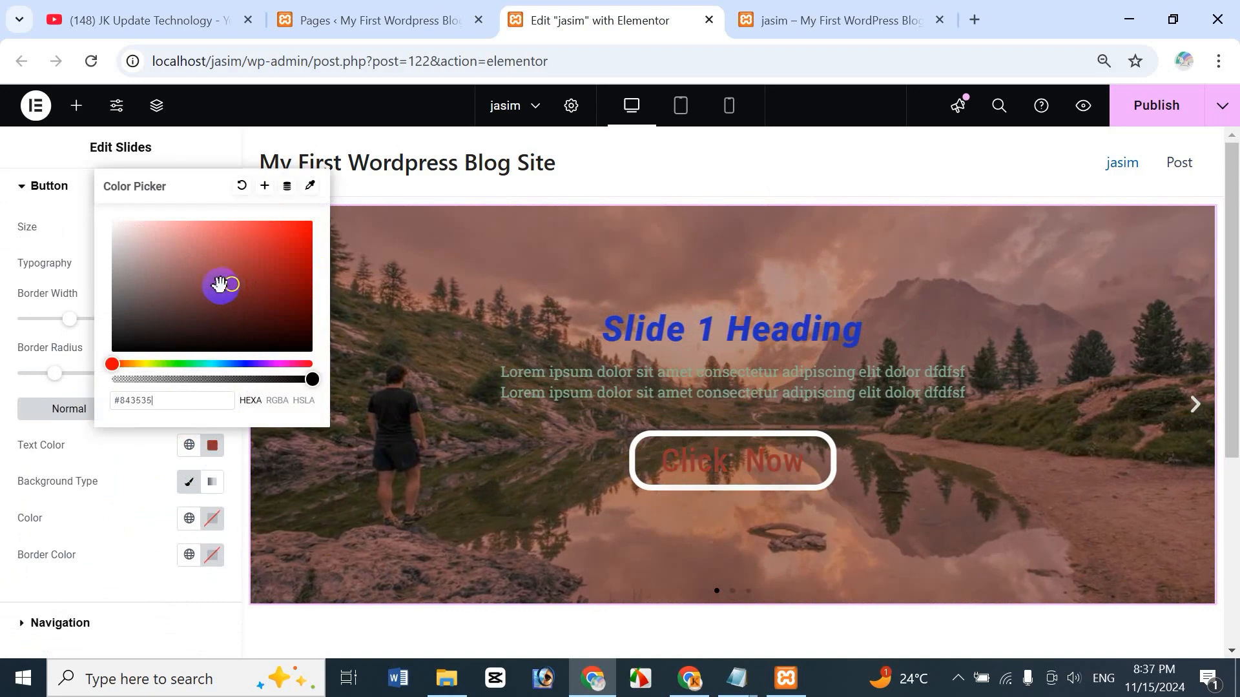
left_click(201, 281)
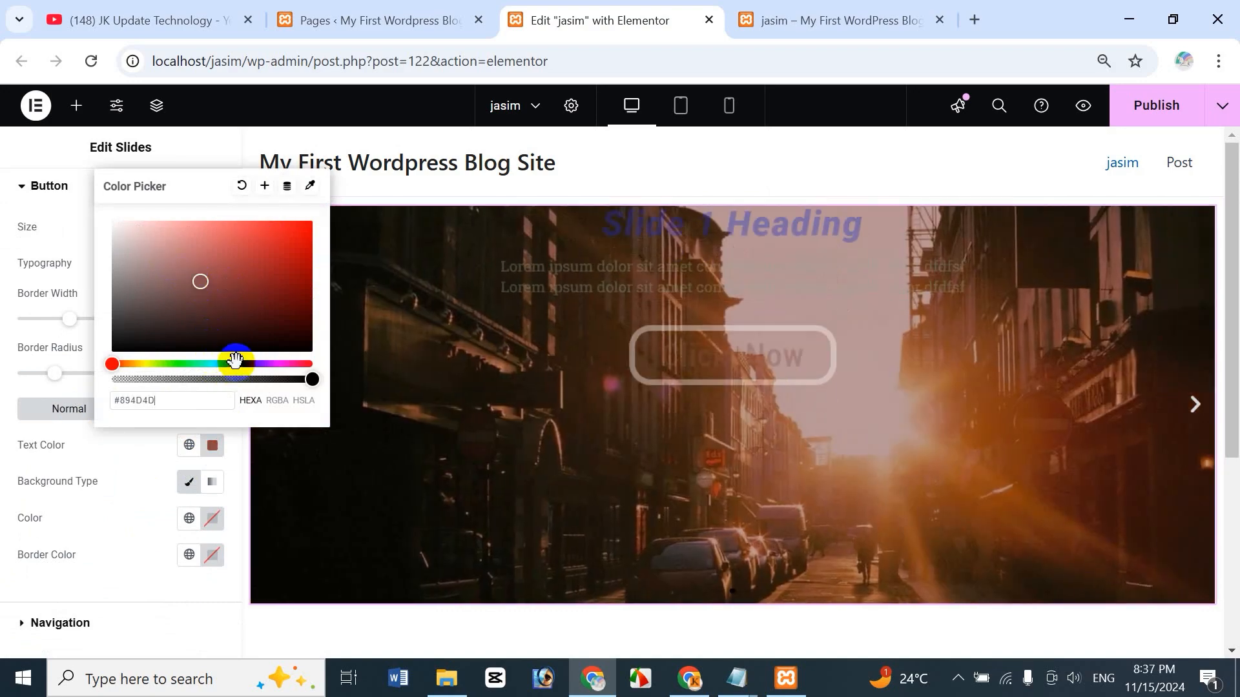
left_click(202, 364)
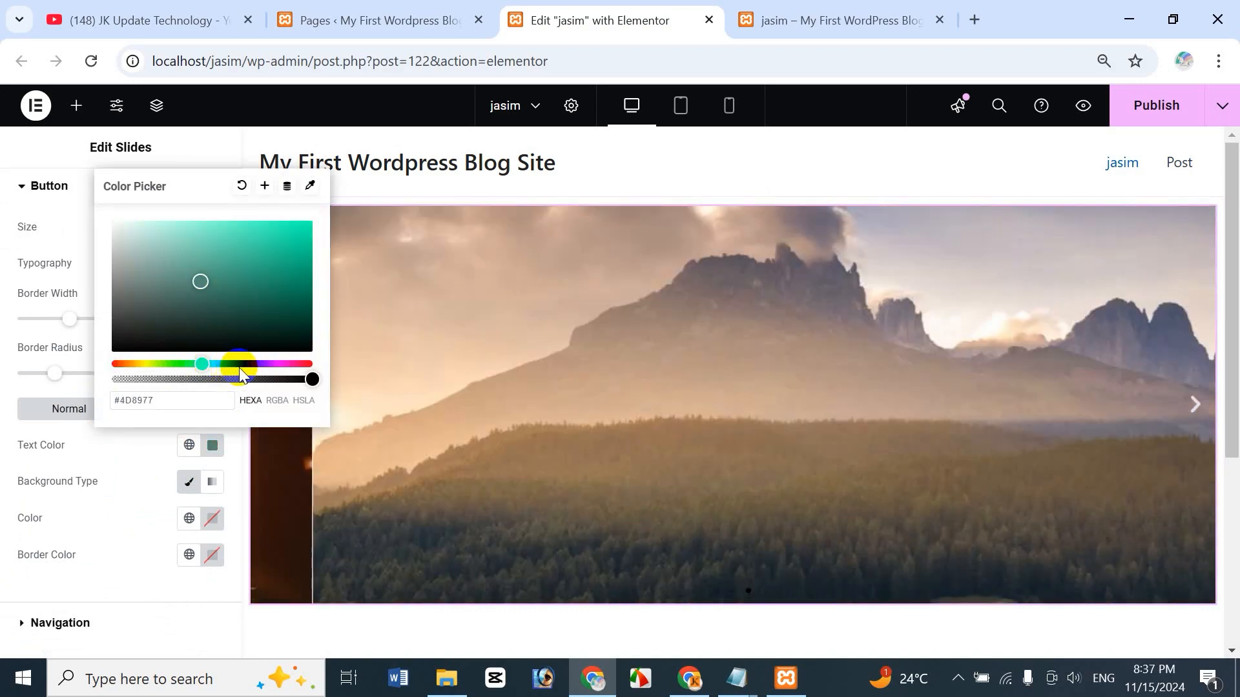
left_click(255, 274)
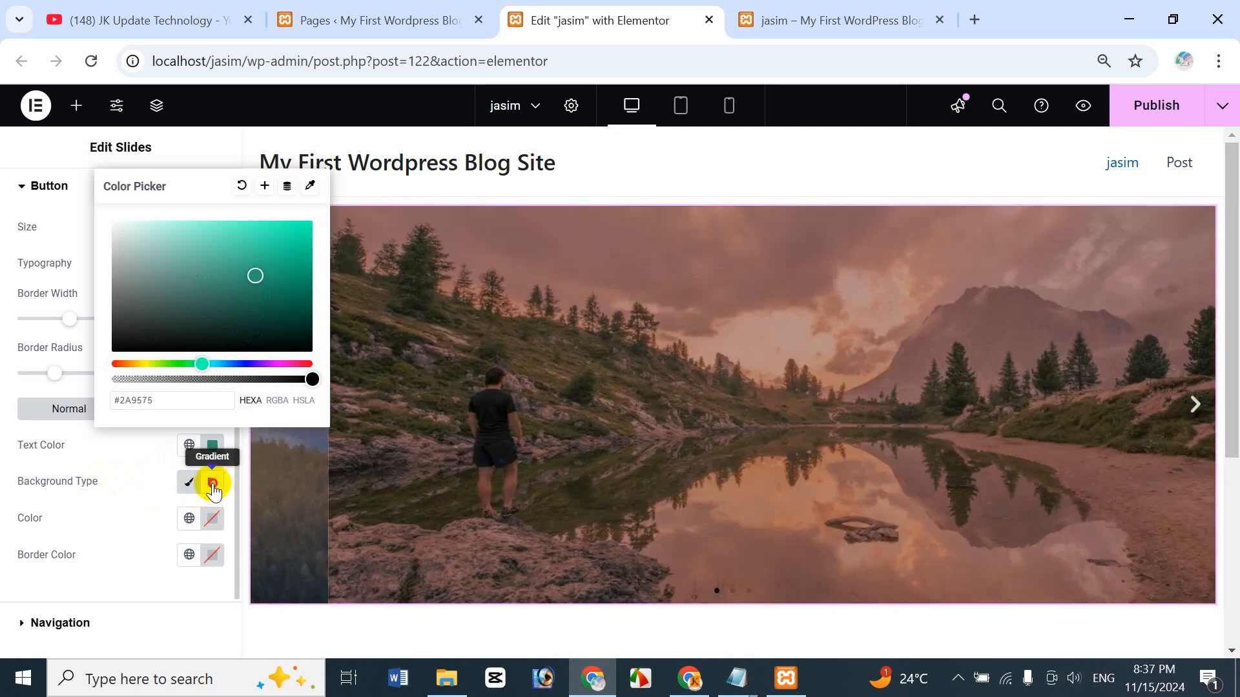
- Keep the button's normal background type as Classic and set its Color to the purple #633E8C
left_click(211, 482)
left_click(189, 486)
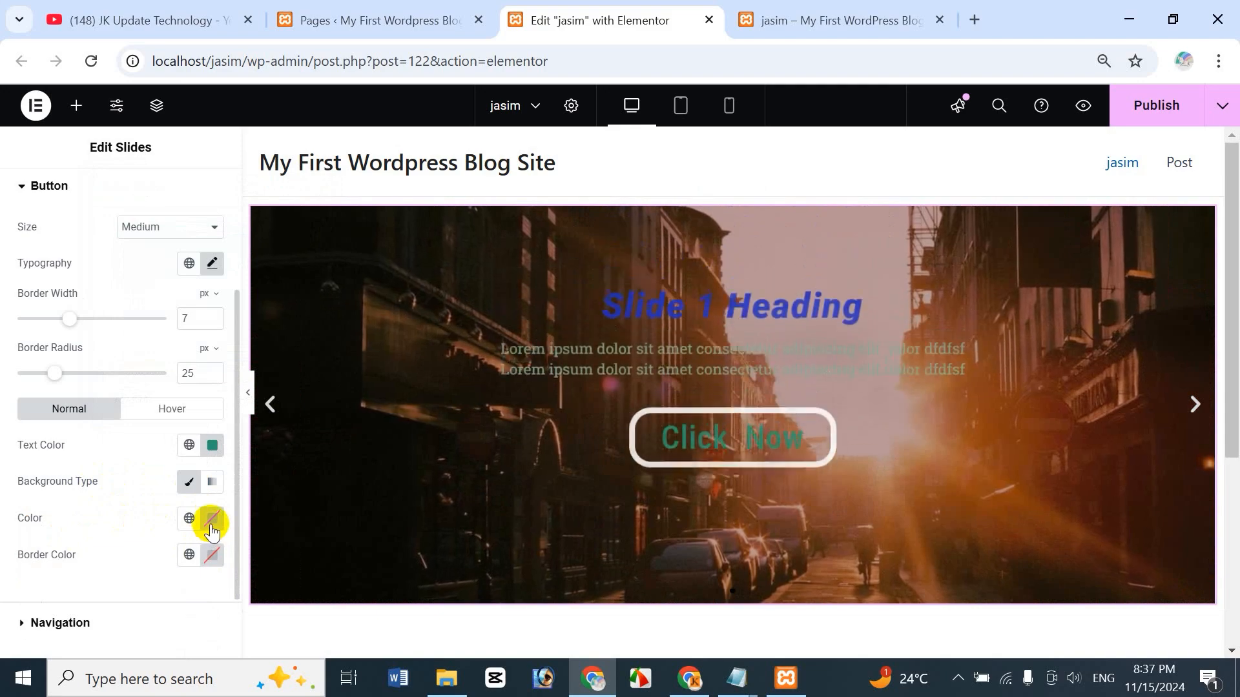
left_click(210, 519)
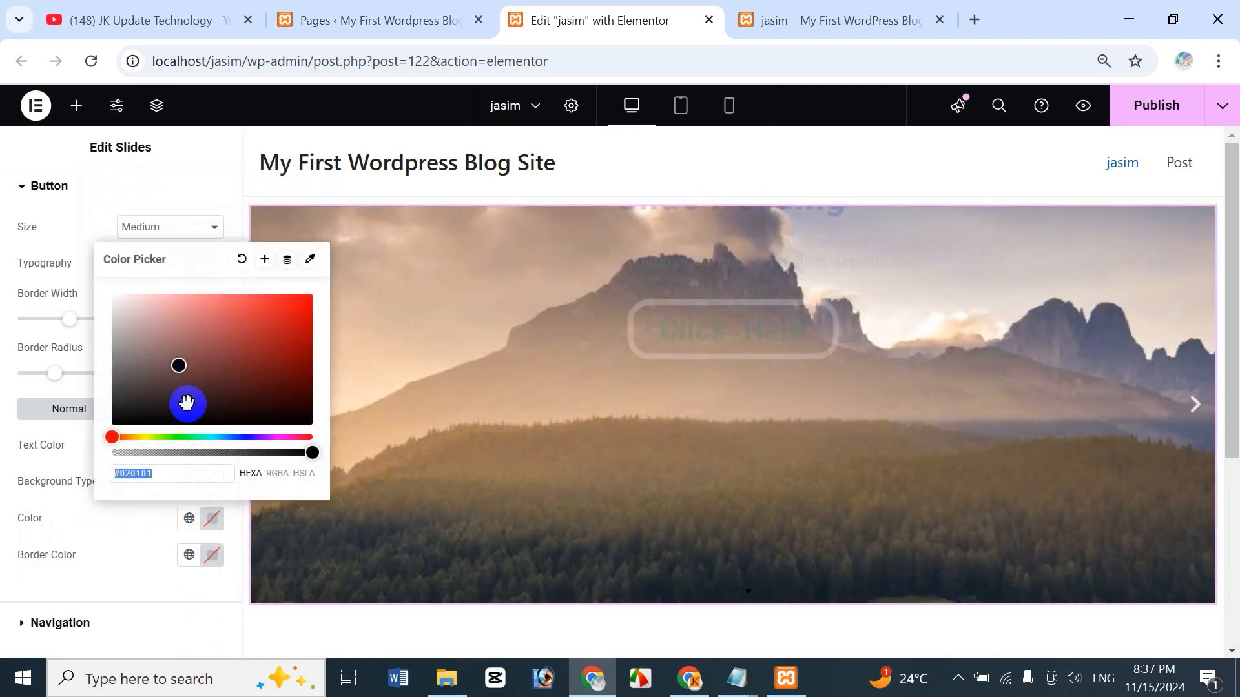
left_click(213, 437)
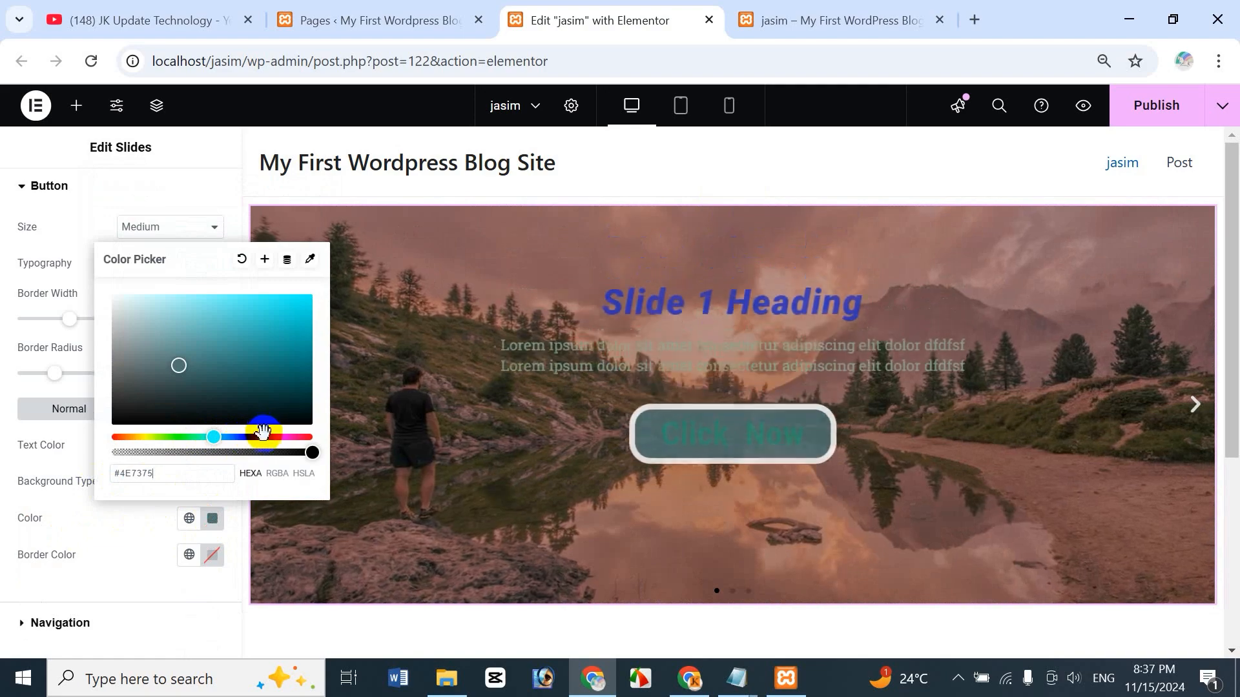
left_click(261, 437)
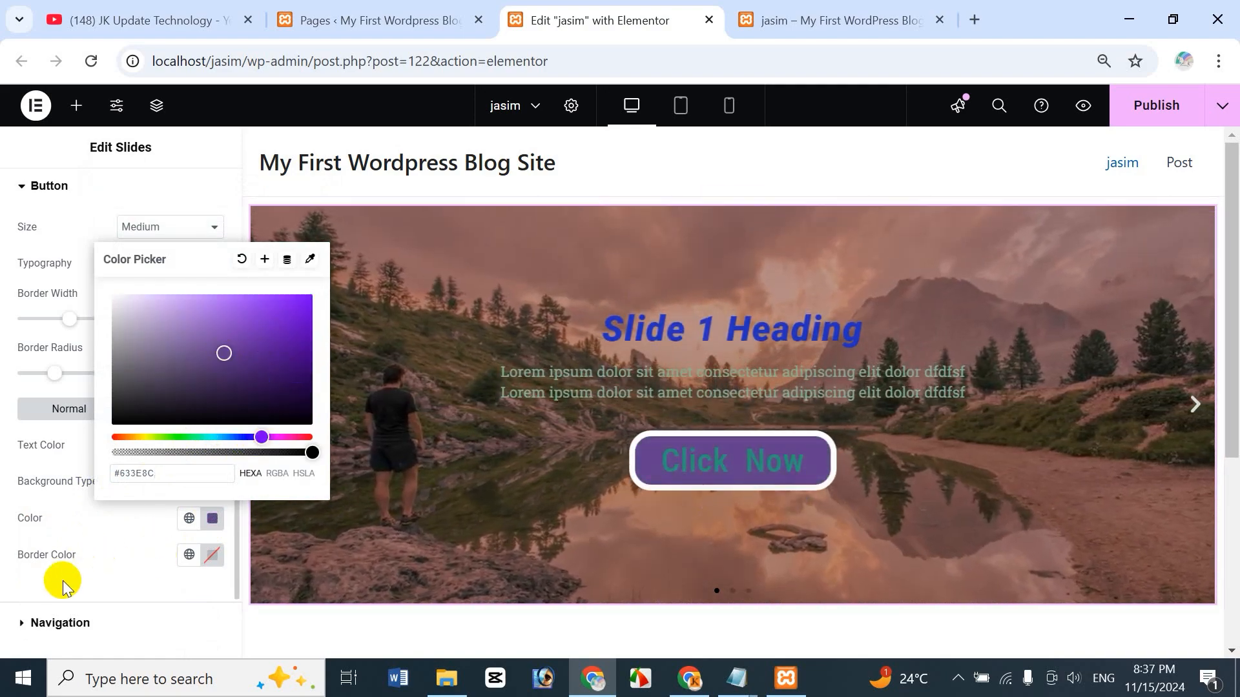
- Set the button's normal-state Border Color to the dark red #811C1C
left_click(214, 559)
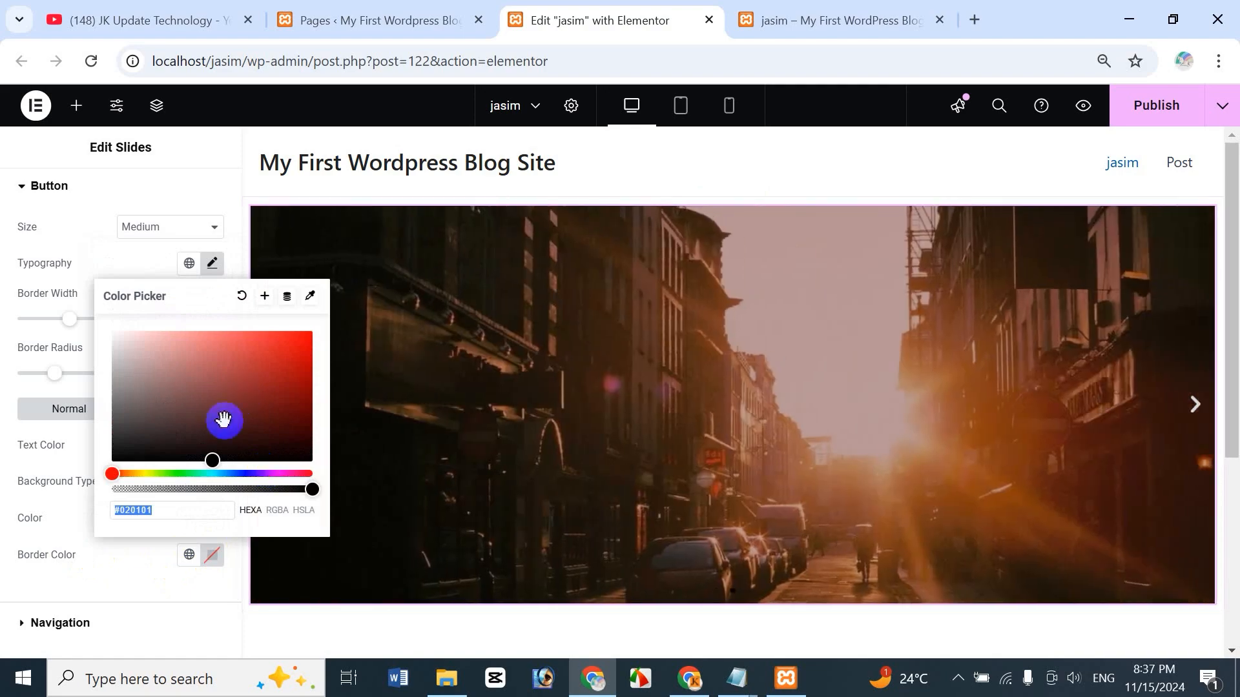
left_click(269, 395)
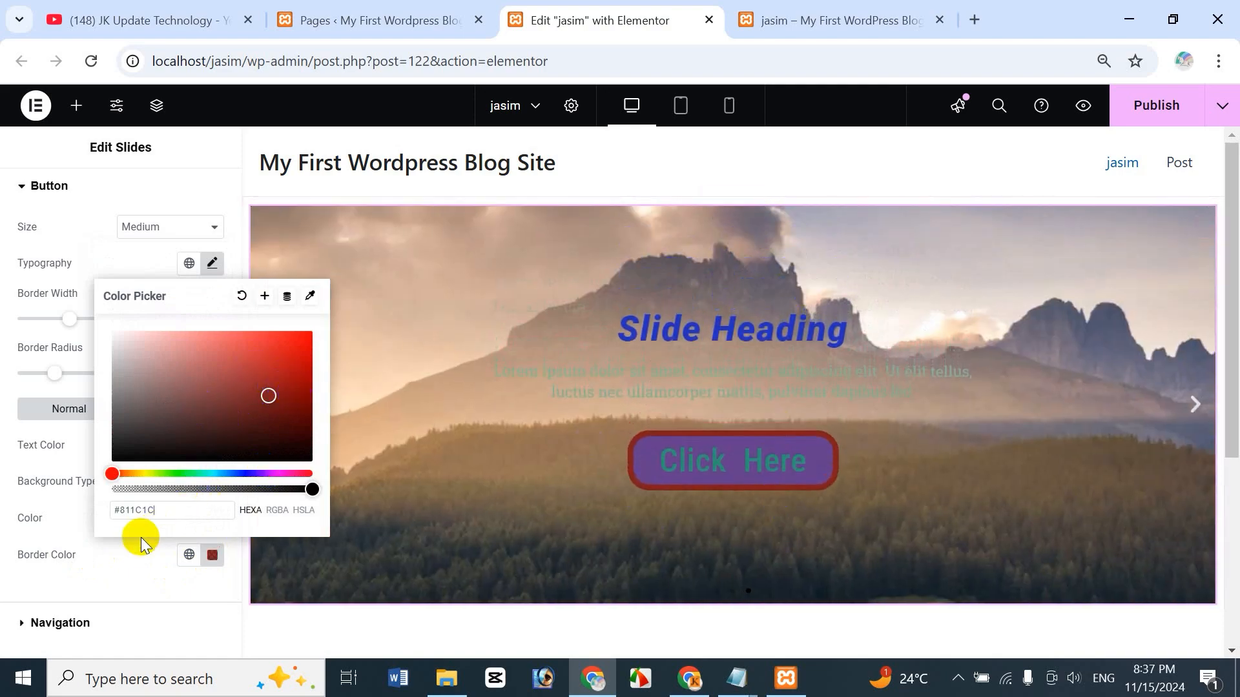
left_click(117, 556)
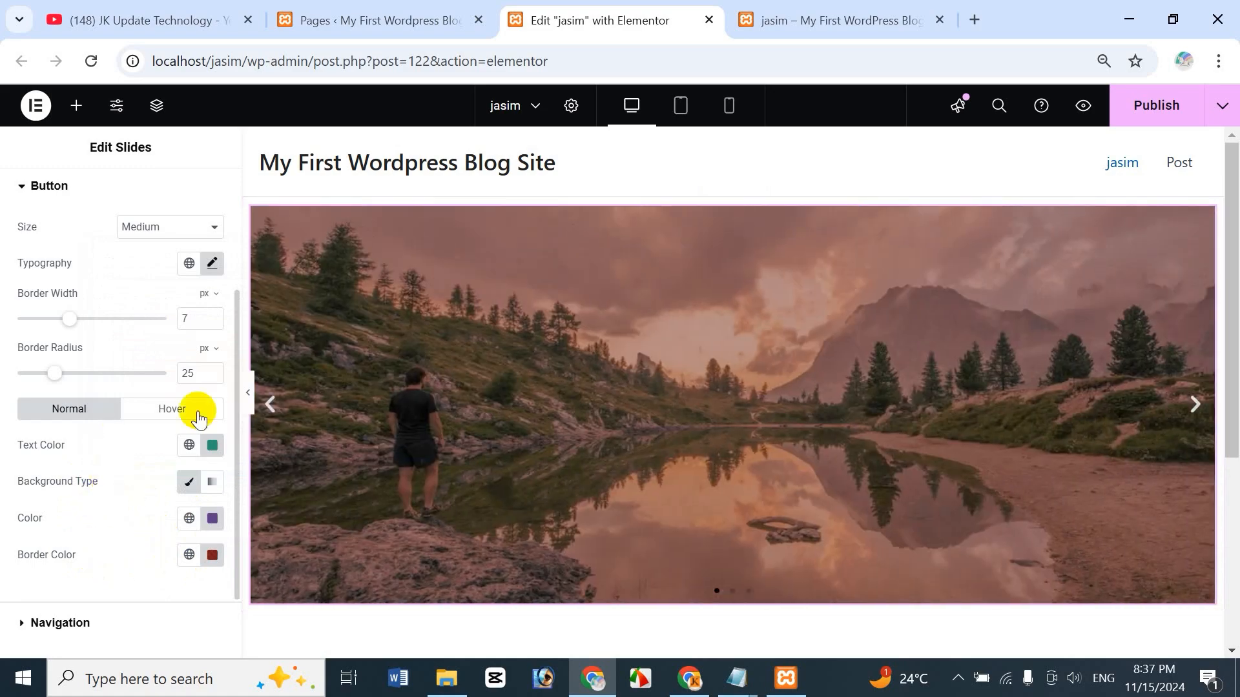
- Switch to the button's Hover state and set its Text Color to the dark yellow #B0AD17
left_click(198, 418)
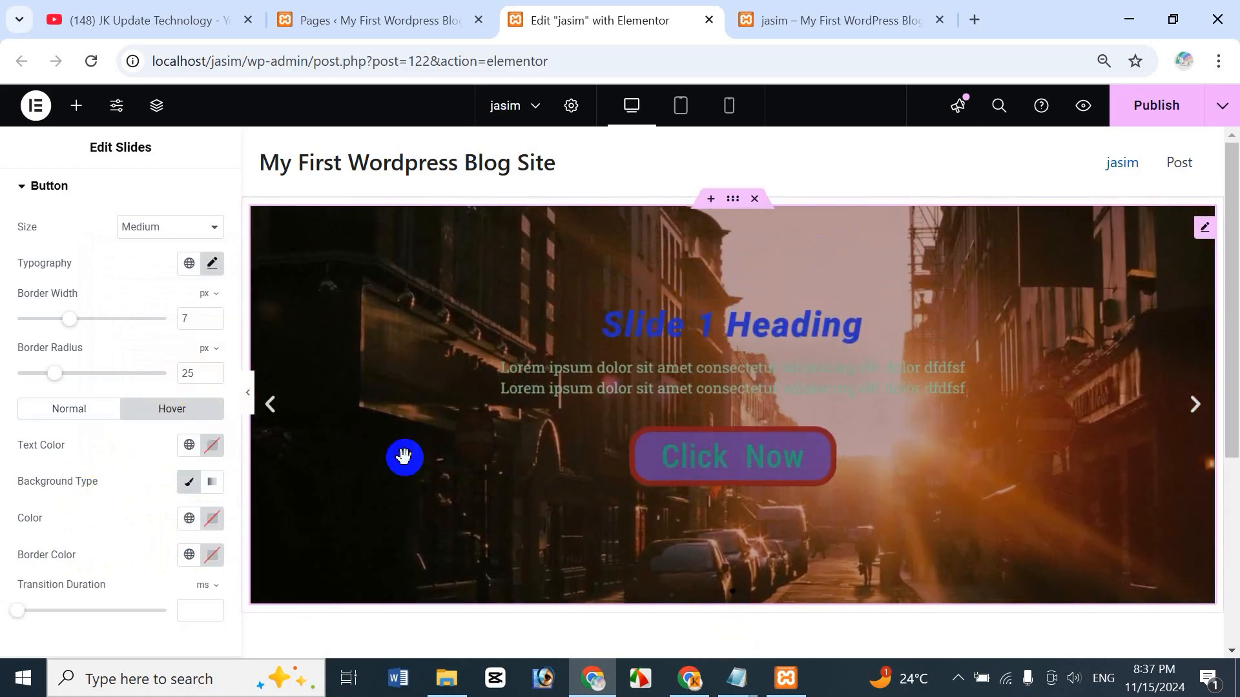
left_click(210, 445)
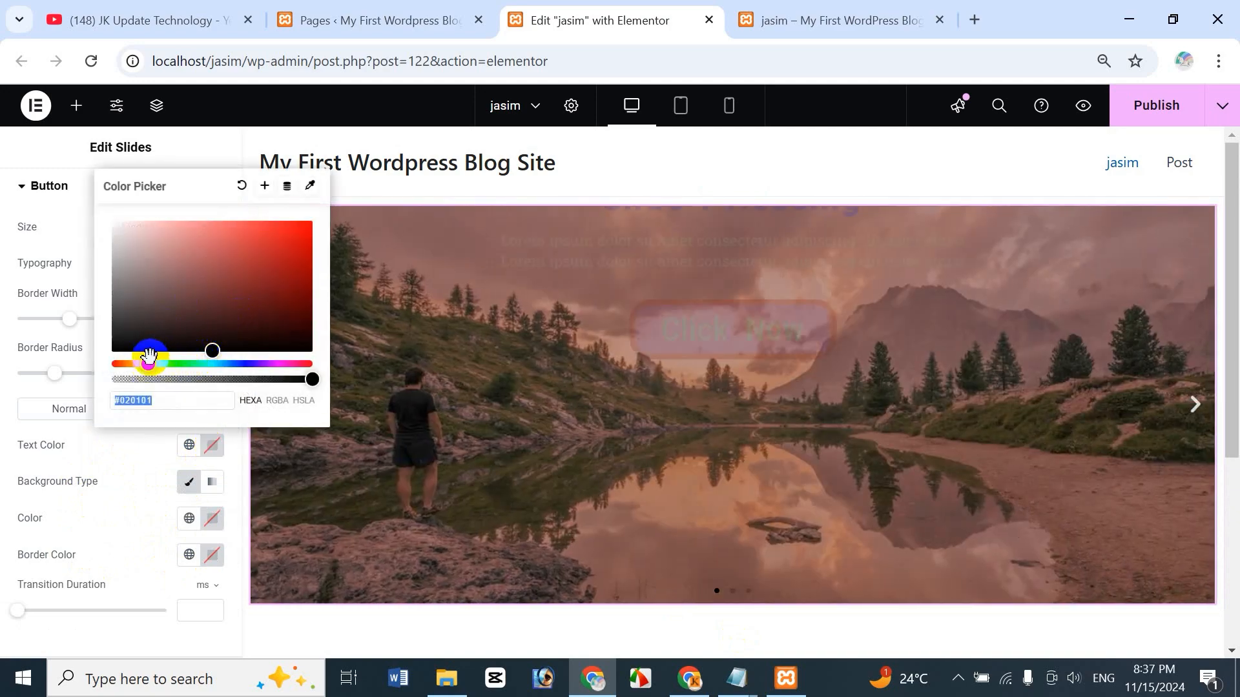
left_click(144, 364)
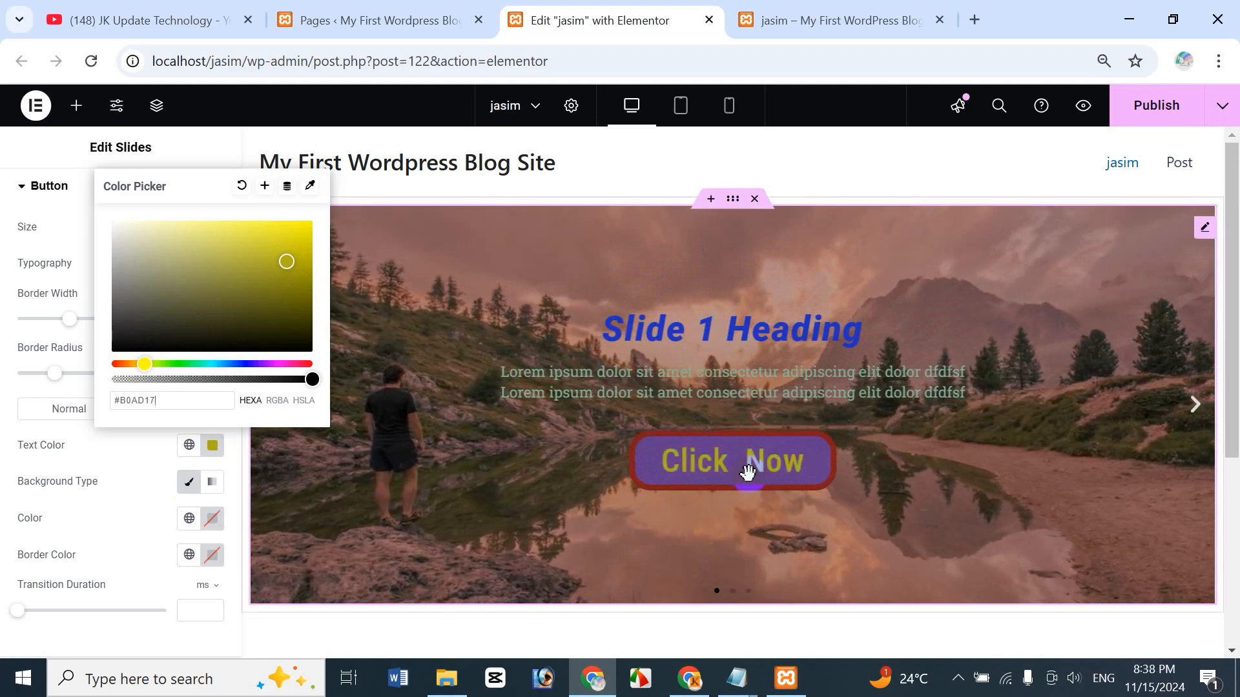
left_click(111, 457)
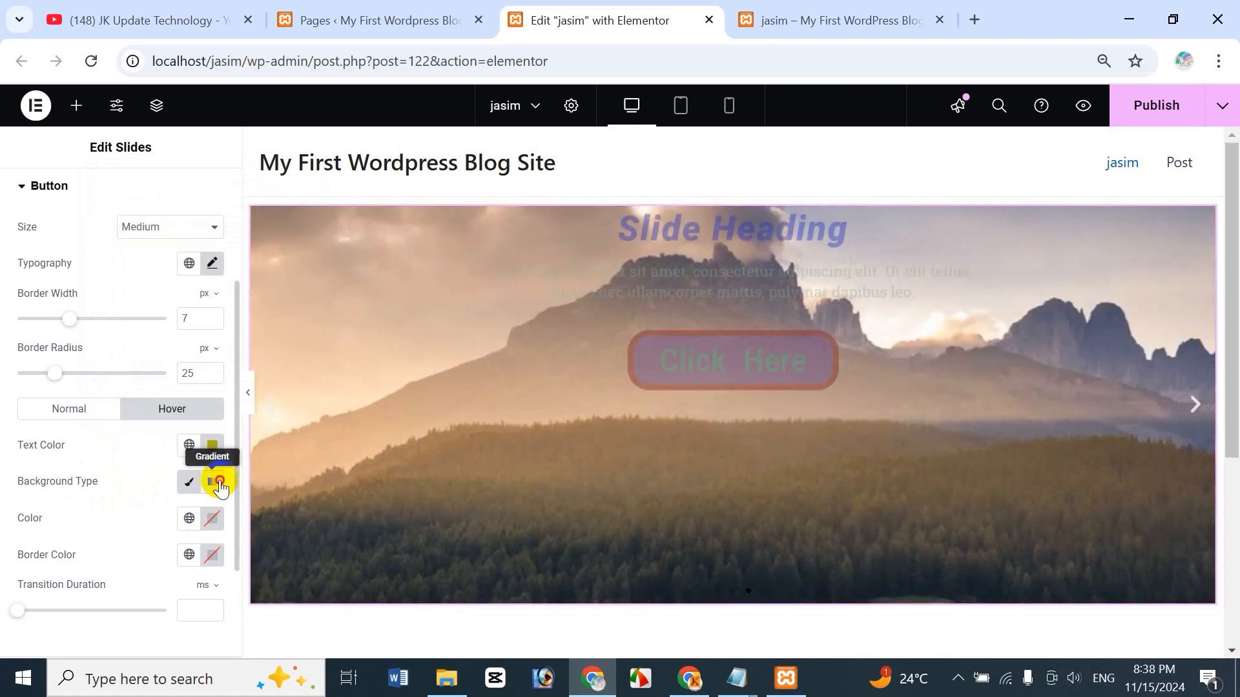
- Try a gradient hover background for the button with the first color's Location at 30%, and restore the Classic background type
left_click(217, 488)
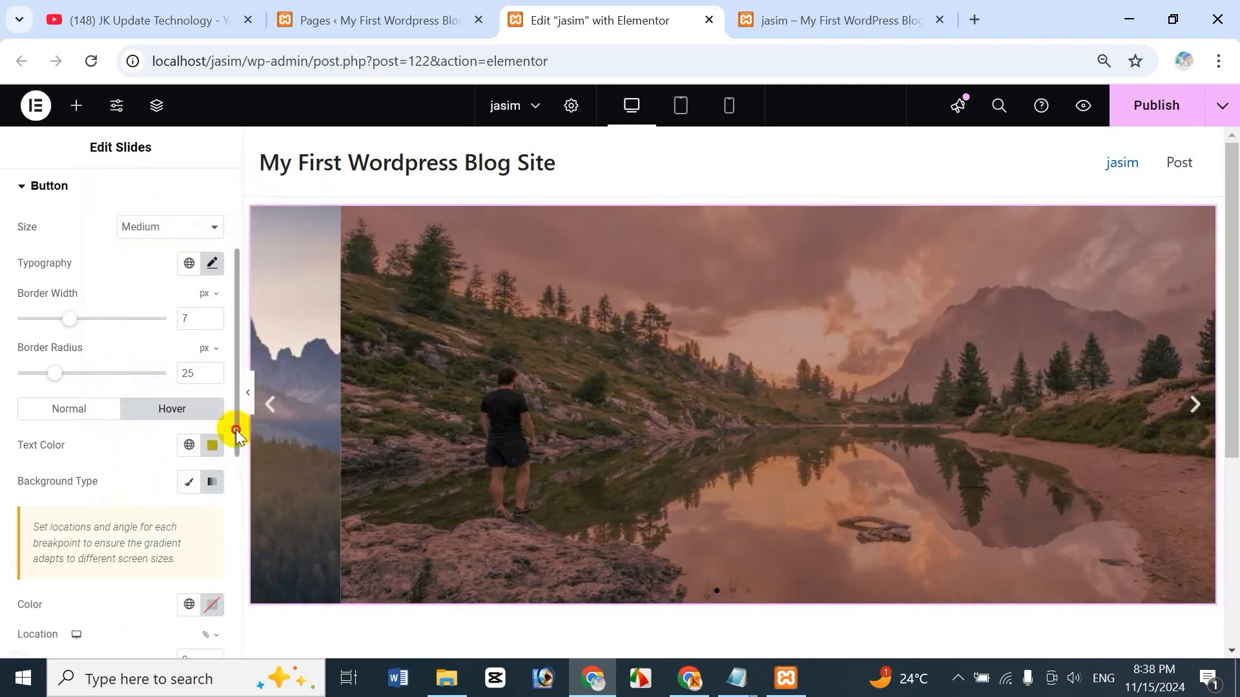
left_click_drag(235, 429, 230, 514)
left_click_drag(15, 437, 62, 436)
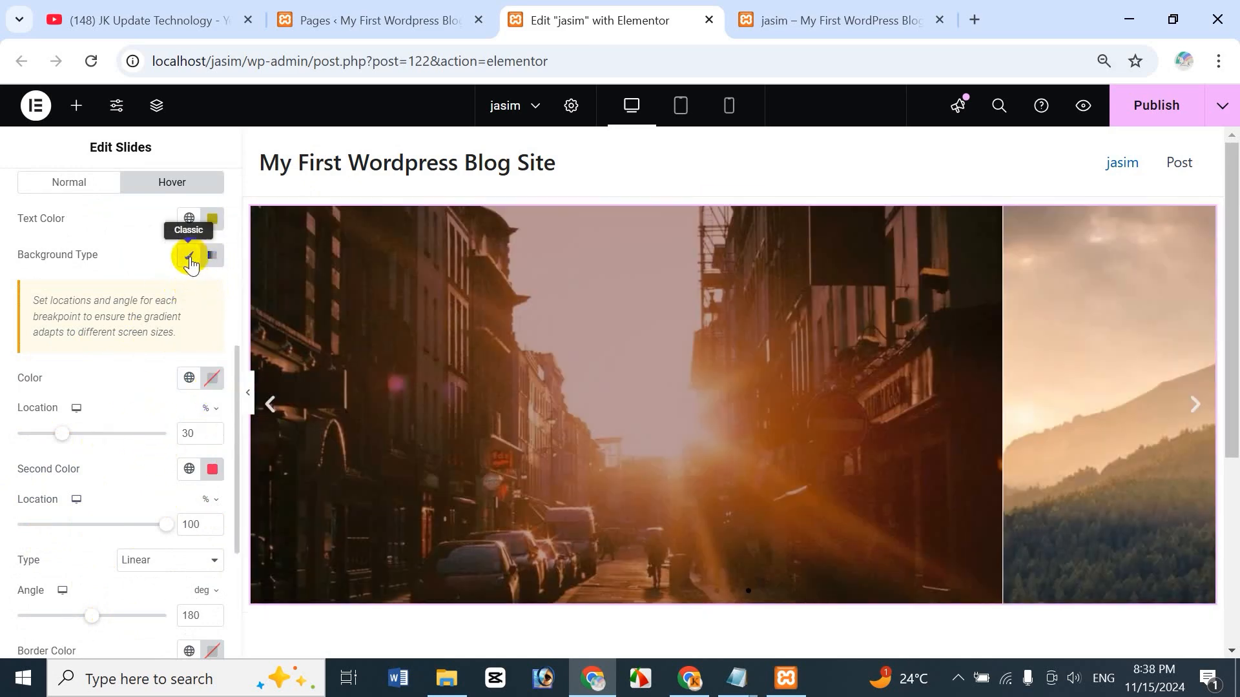
left_click(189, 256)
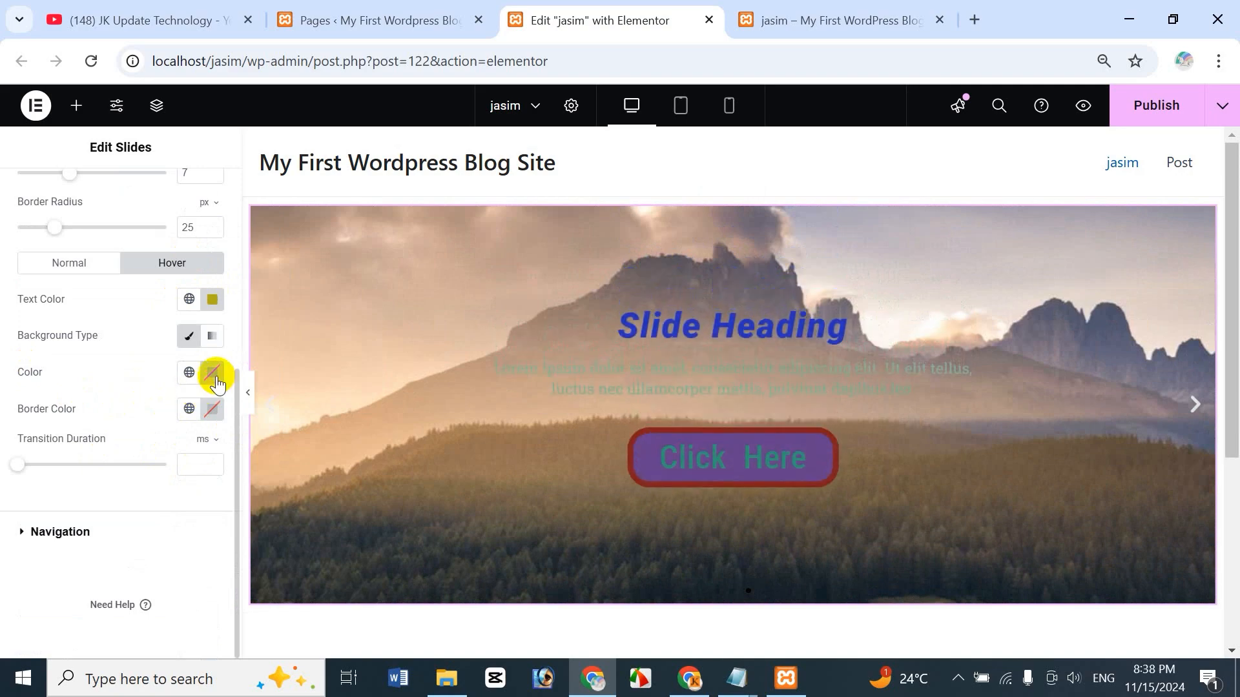
- Set the button's hover background Color to the green #38A25C
left_click(213, 373)
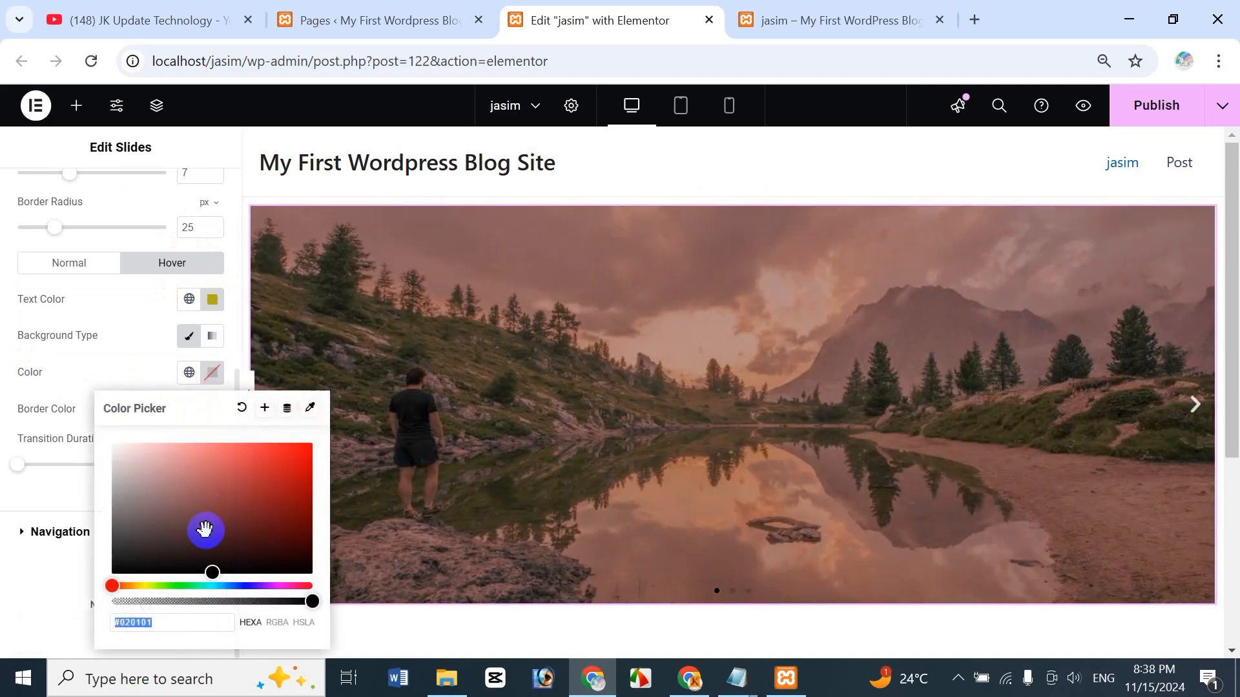
left_click(190, 586)
left_click(244, 491)
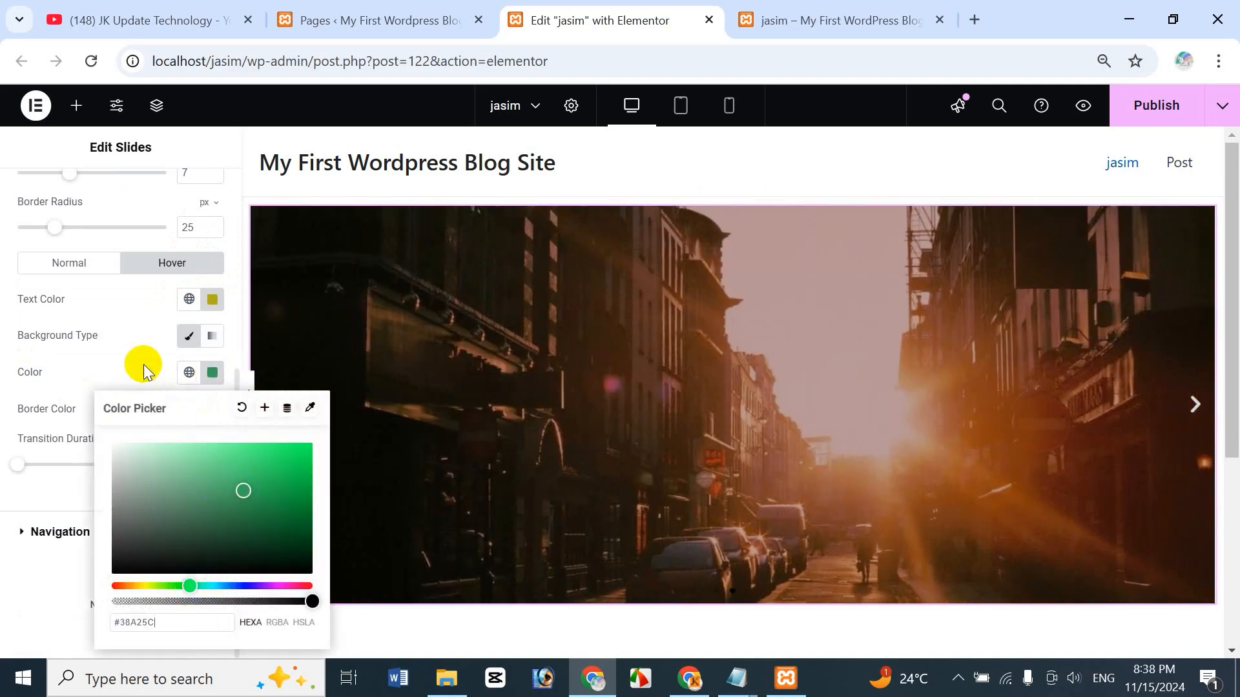
left_click(141, 360)
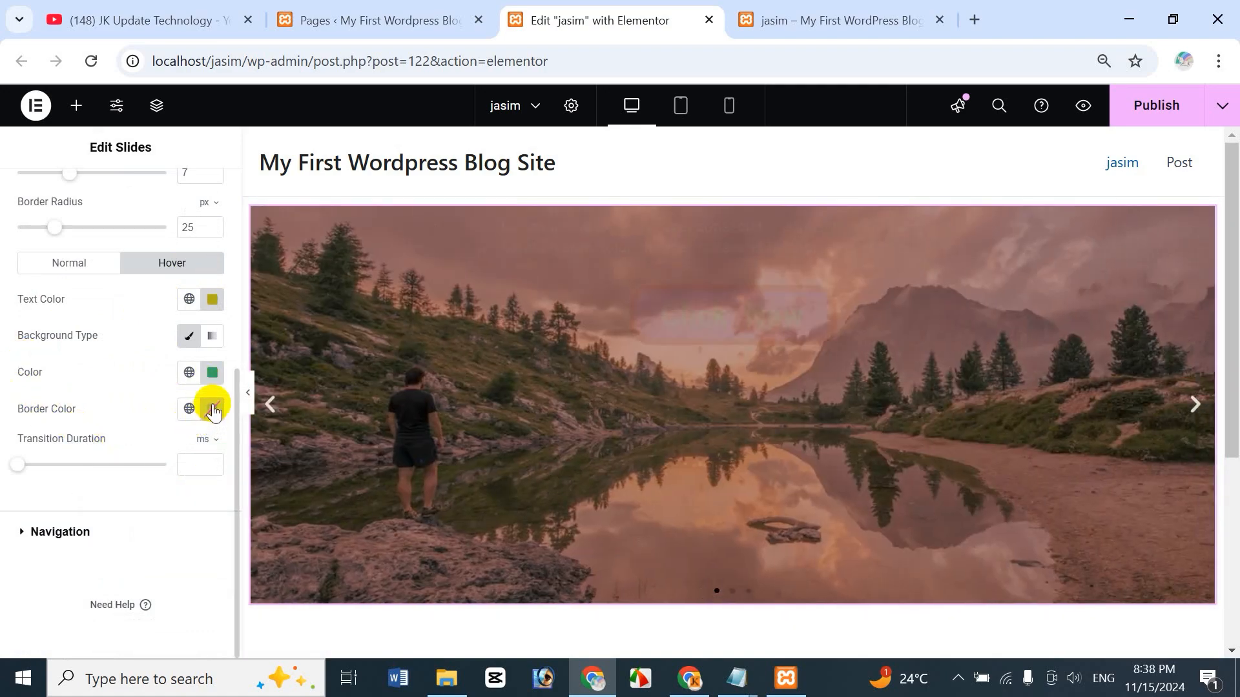
- Set the button's hover Border Color to the near-black #020101
left_click(211, 408)
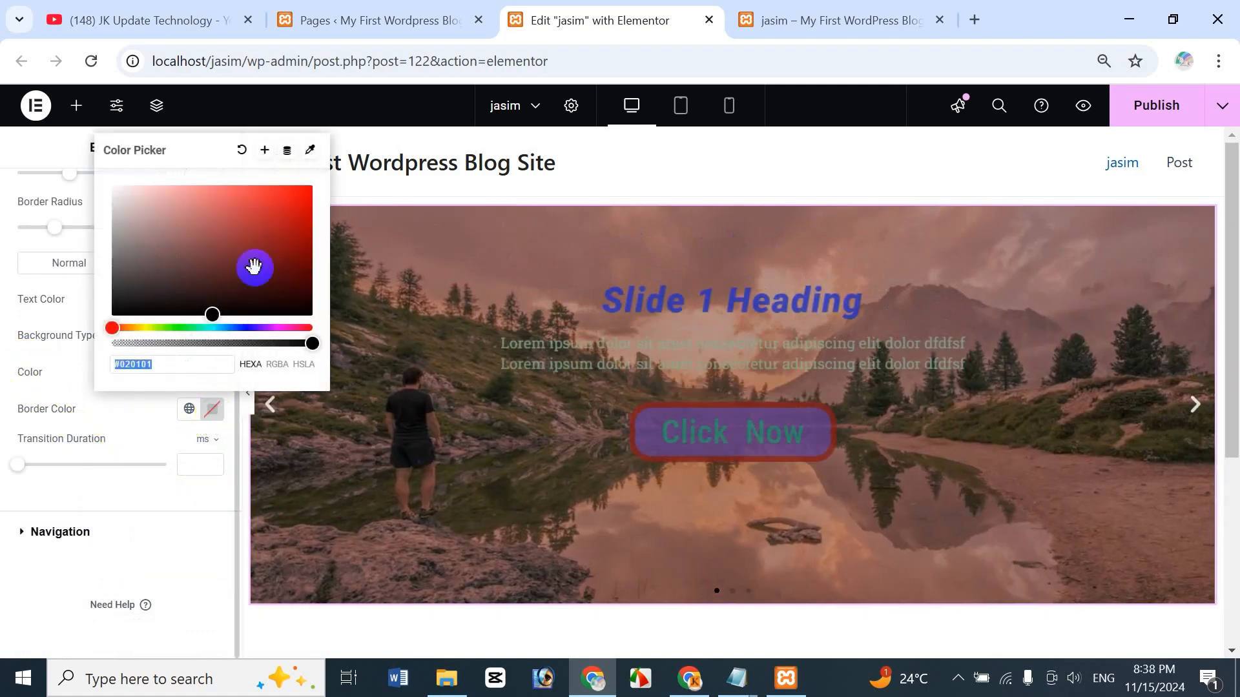
left_click(275, 226)
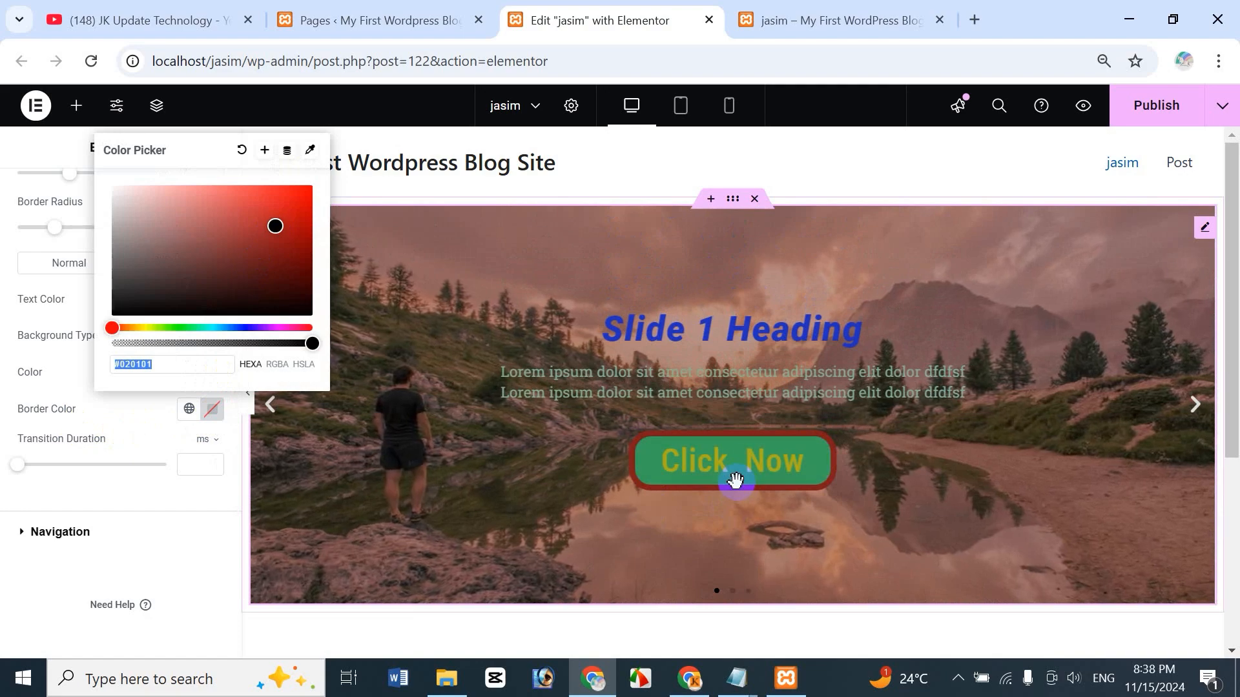
left_click(121, 420)
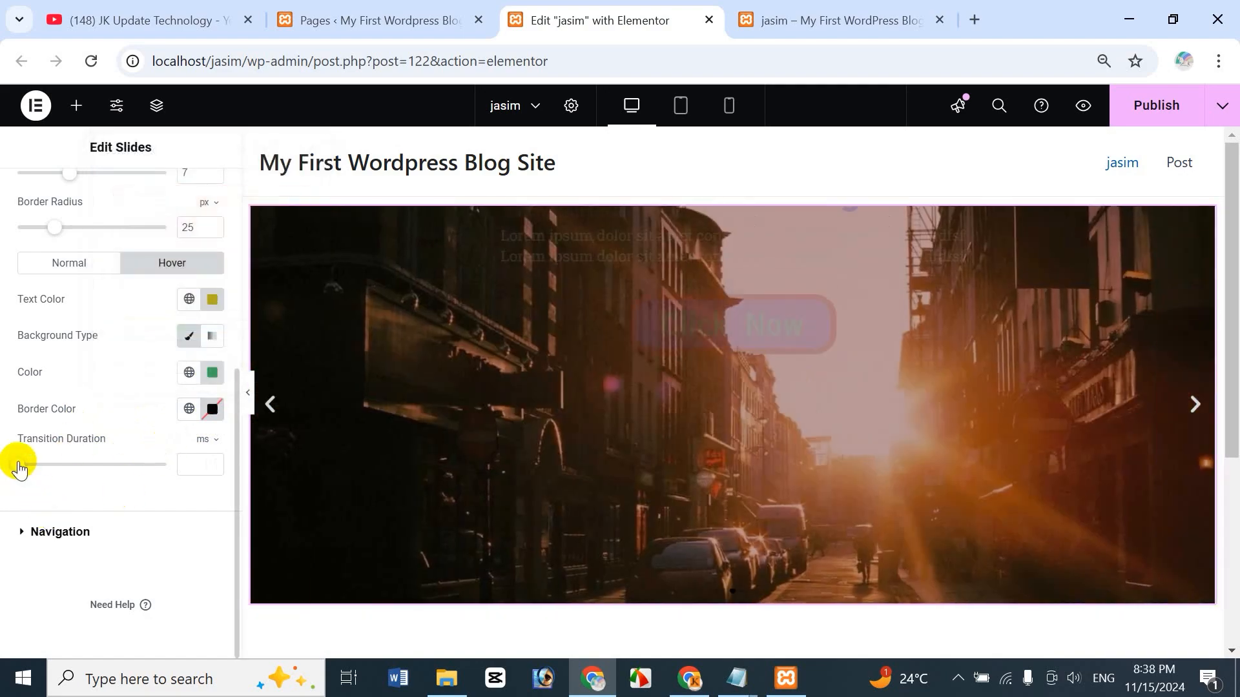
- Set the button's hover Transition Duration to 100 ms
left_click_drag(18, 465, 82, 465)
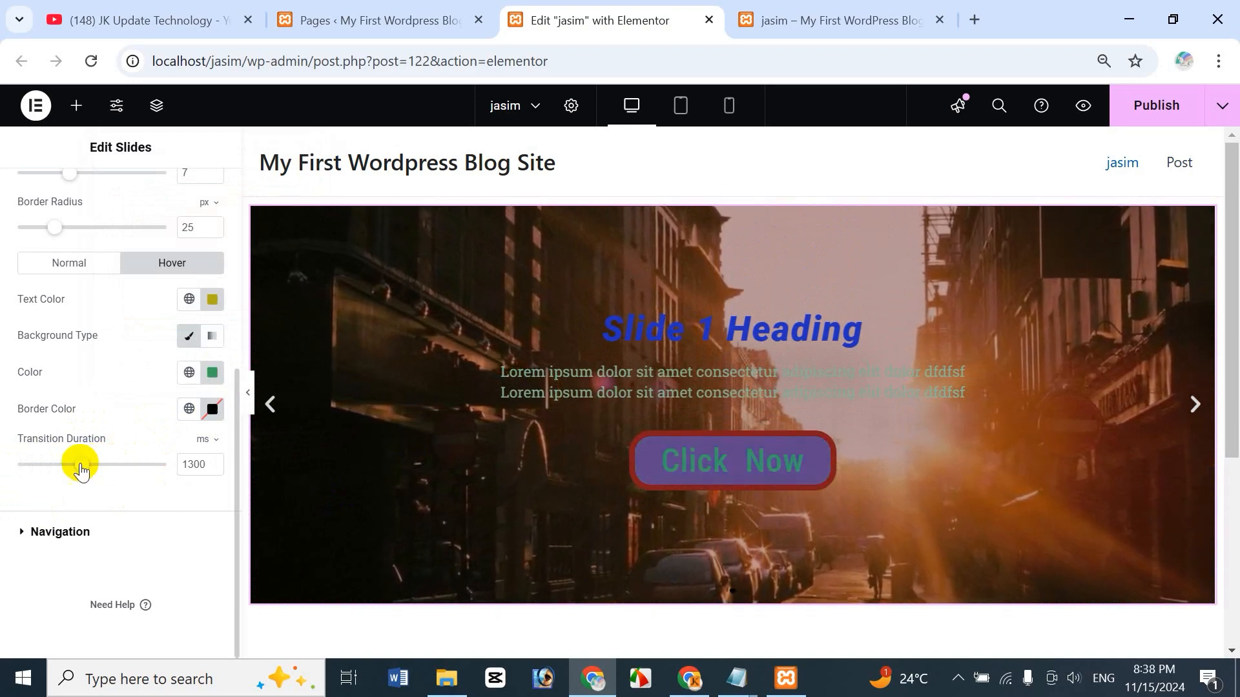
left_click_drag(78, 464, 22, 464)
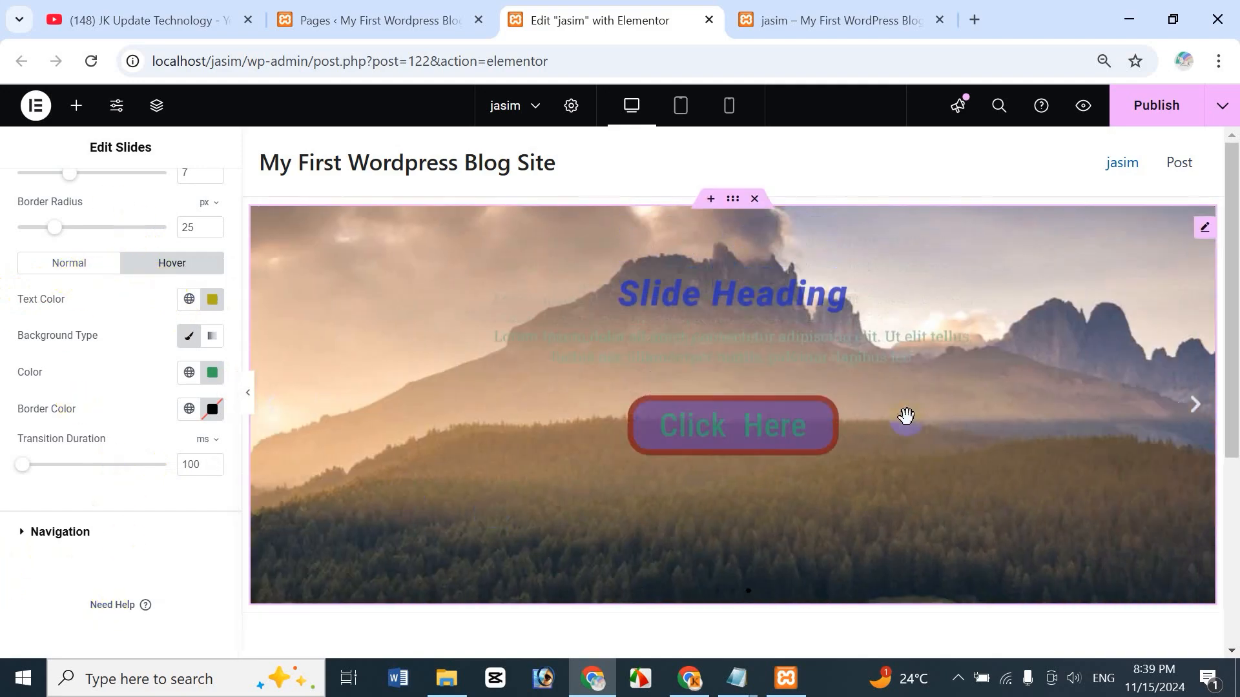
- Open the Navigation style settings of the Slides widget at the Arrows and Pagination options
left_click(24, 534)
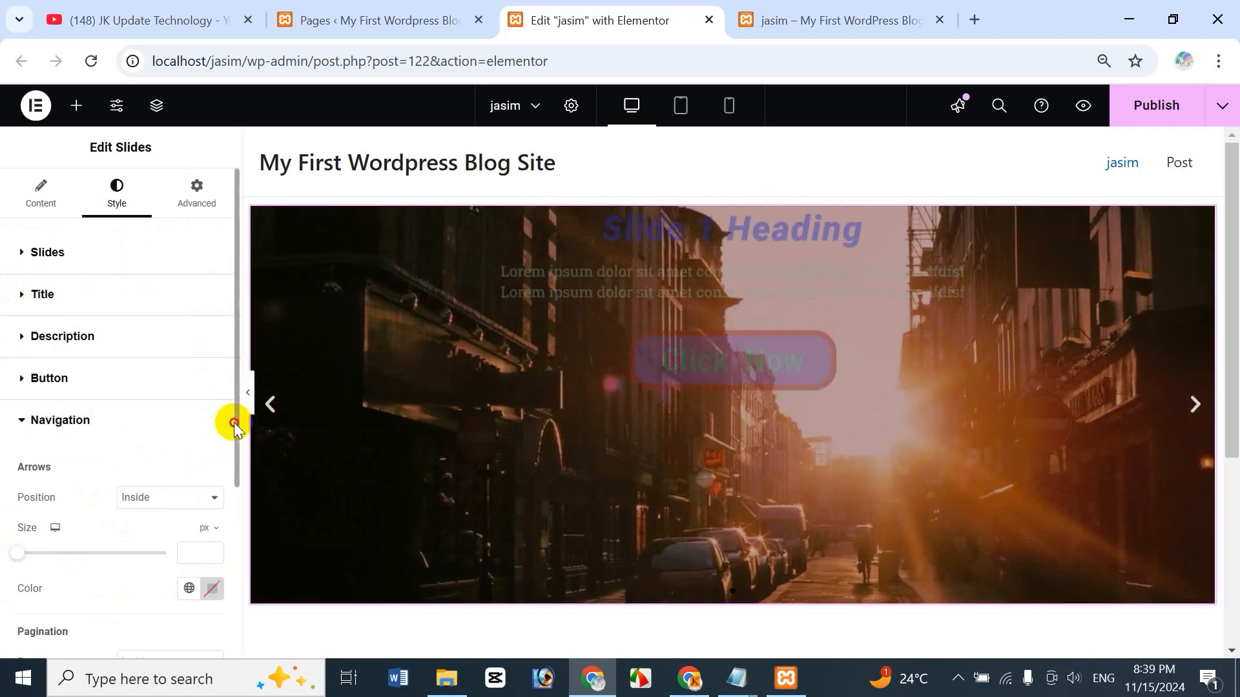
scroll(234, 423, "down", 4)
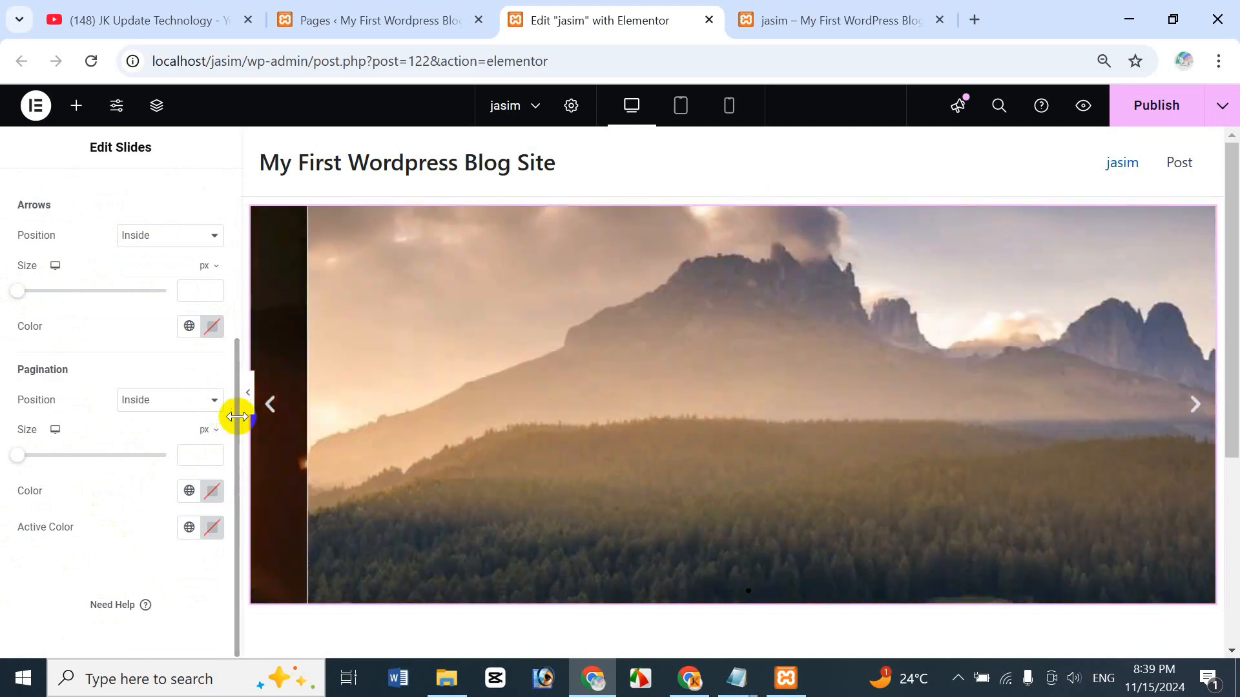
left_click_drag(235, 409, 234, 343)
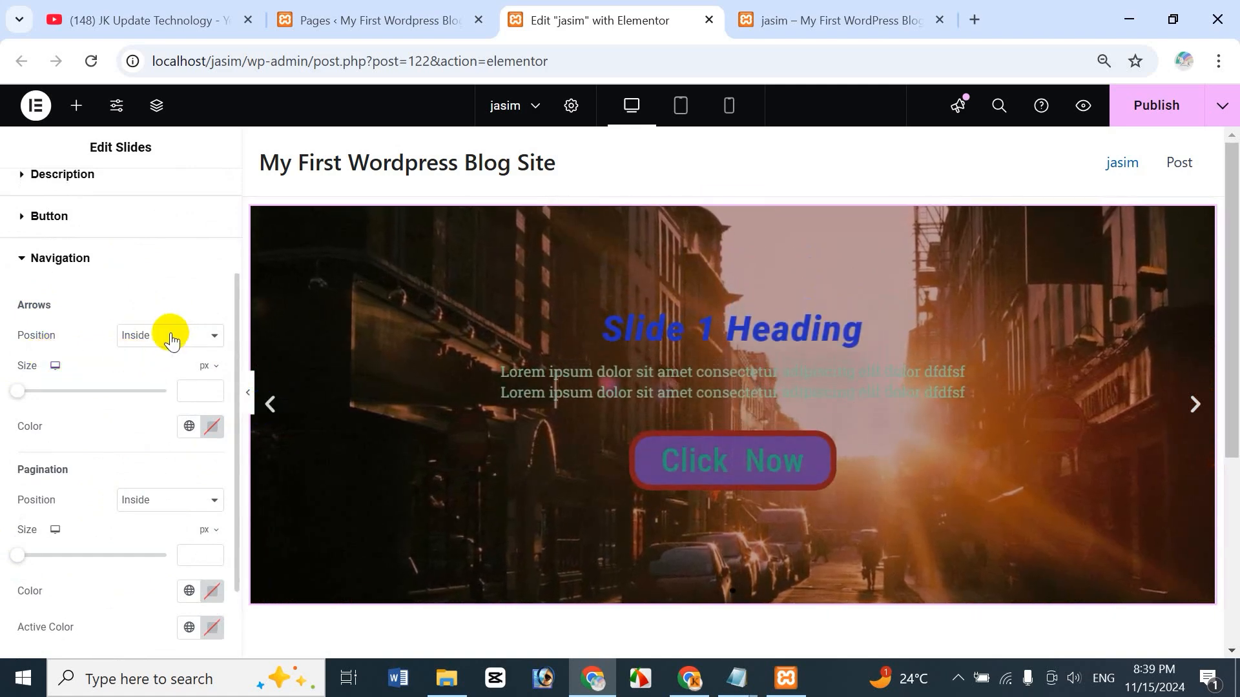
- Try the Outside position for the navigation arrows and restore Inside
left_click(275, 415)
left_click(184, 336)
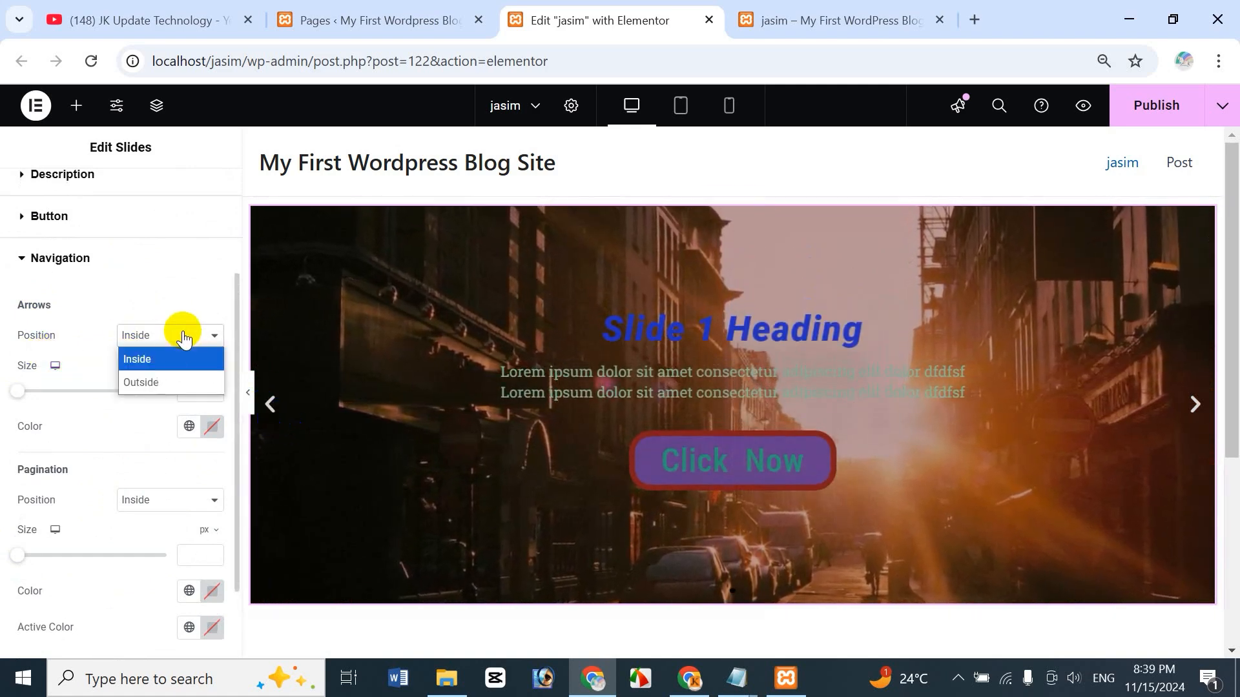
left_click(155, 384)
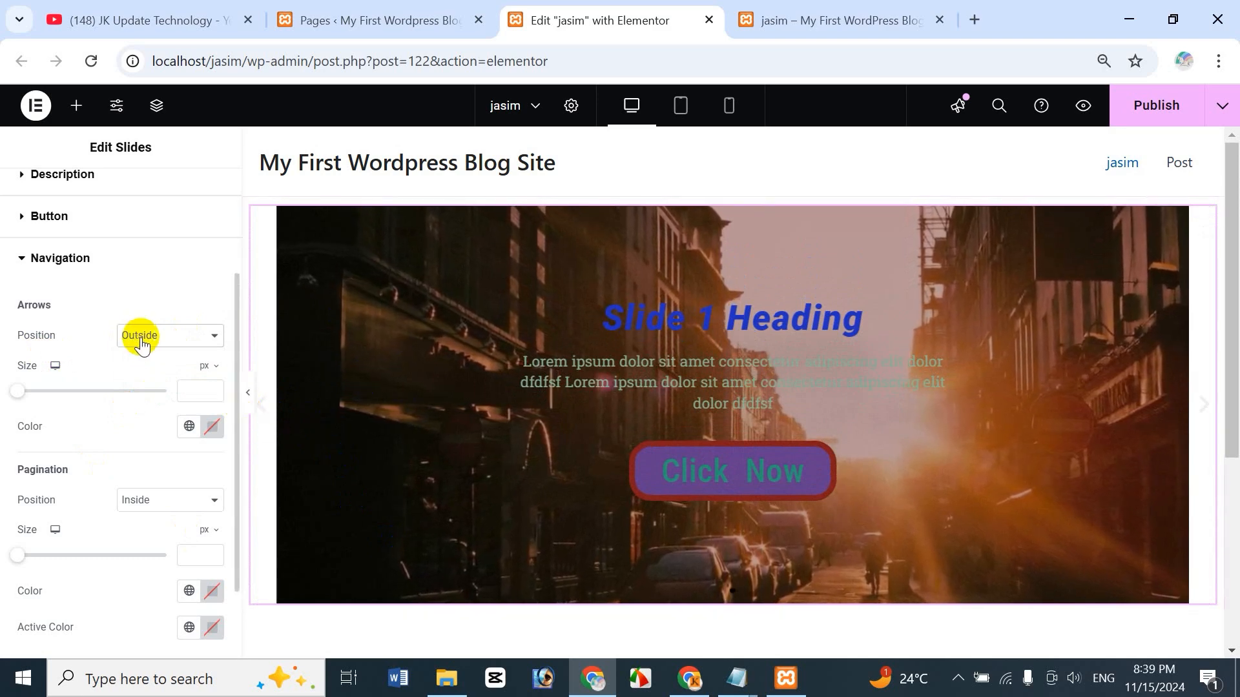
left_click(149, 363)
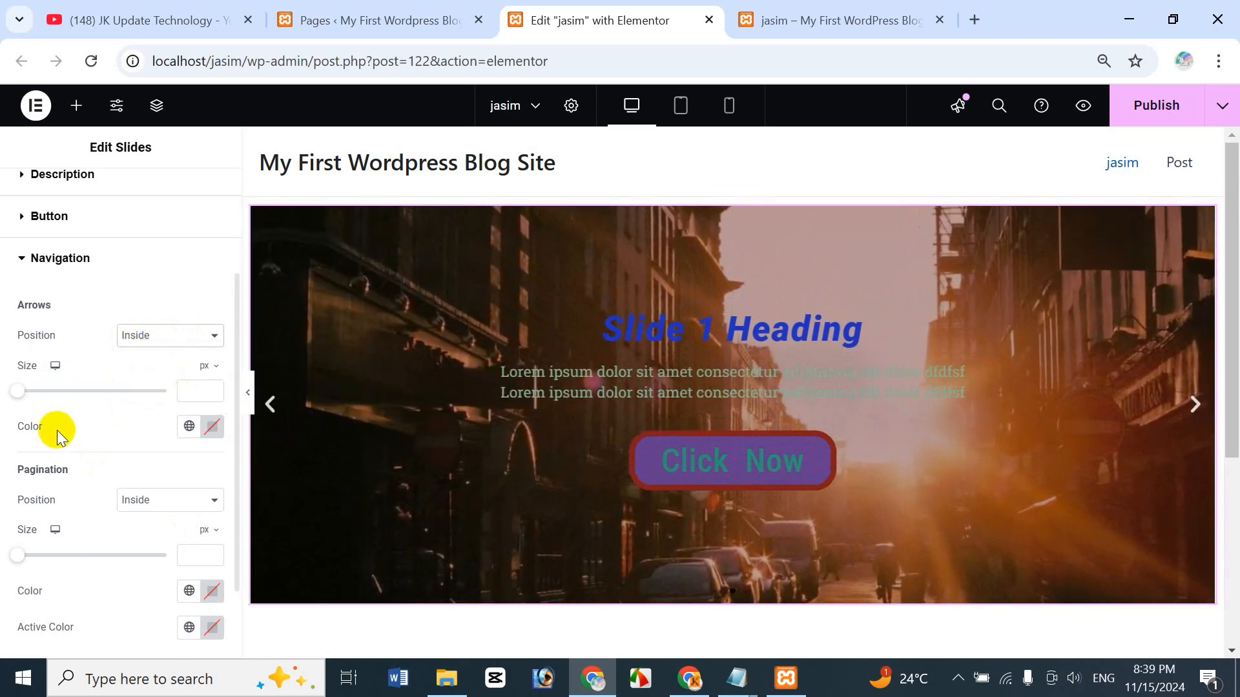
- Set the navigation arrows' Size to 43 px and their Color to the blue #2245BC
left_click_drag(18, 391, 86, 398)
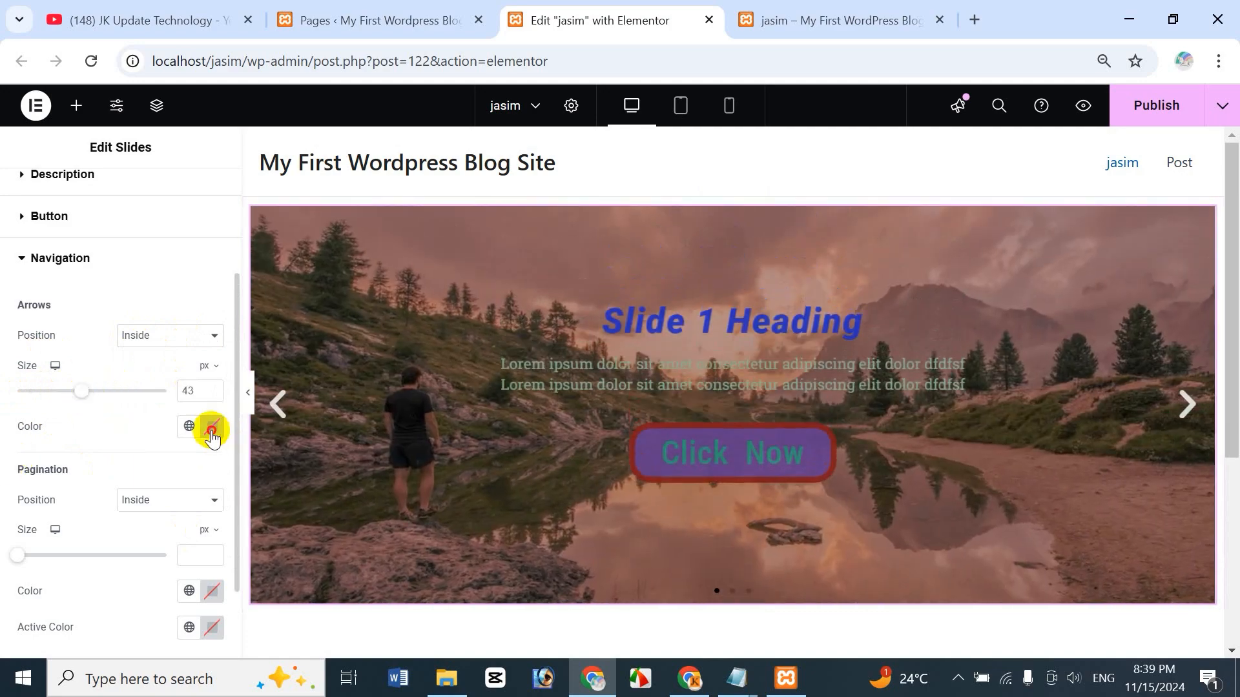
left_click(208, 427)
left_click_drag(202, 244, 232, 294)
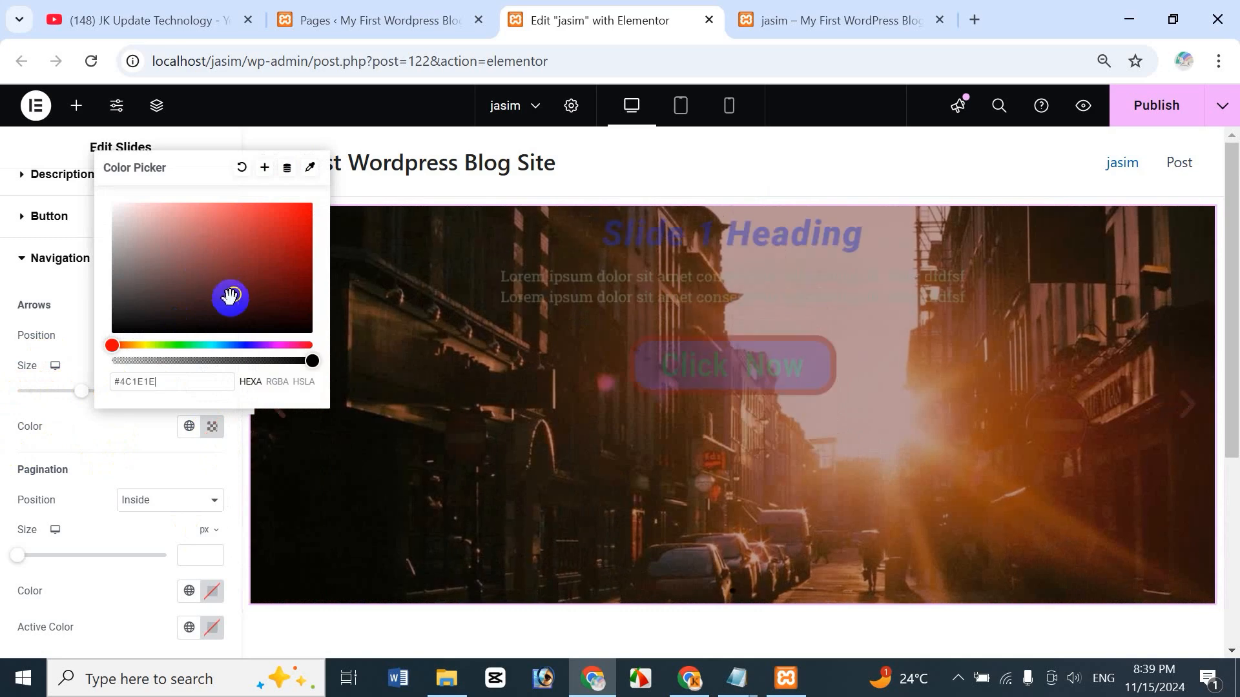
left_click_drag(191, 340, 238, 346)
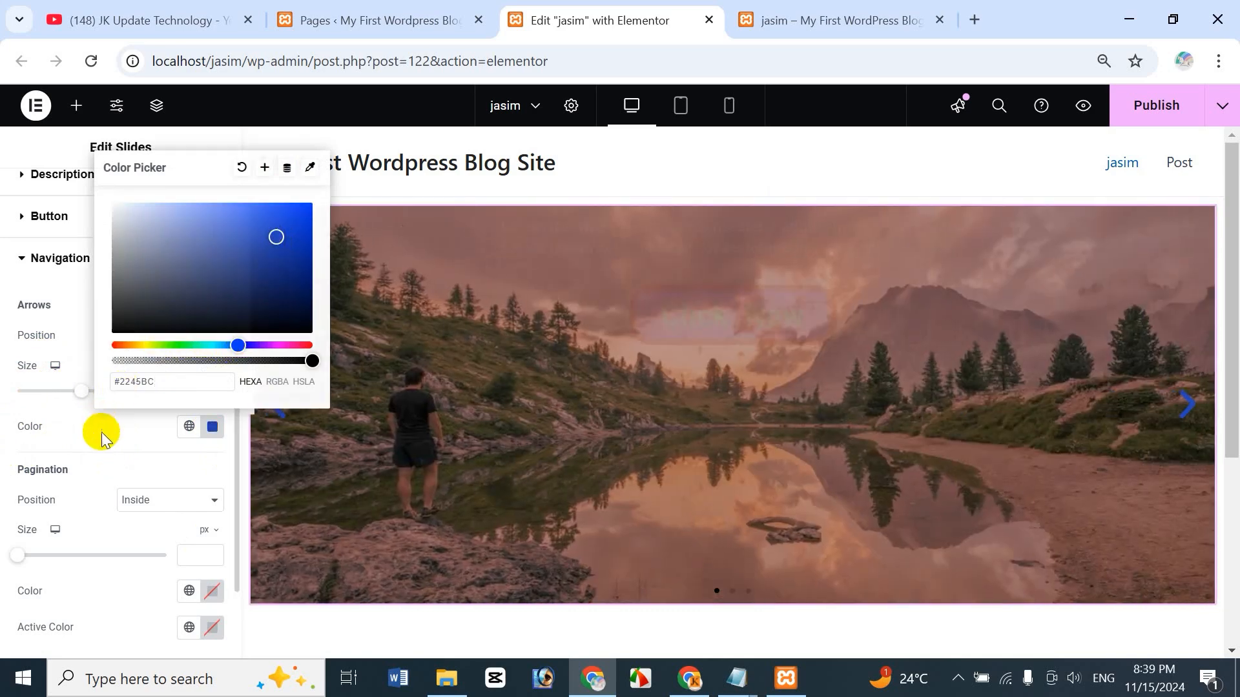
left_click(269, 429)
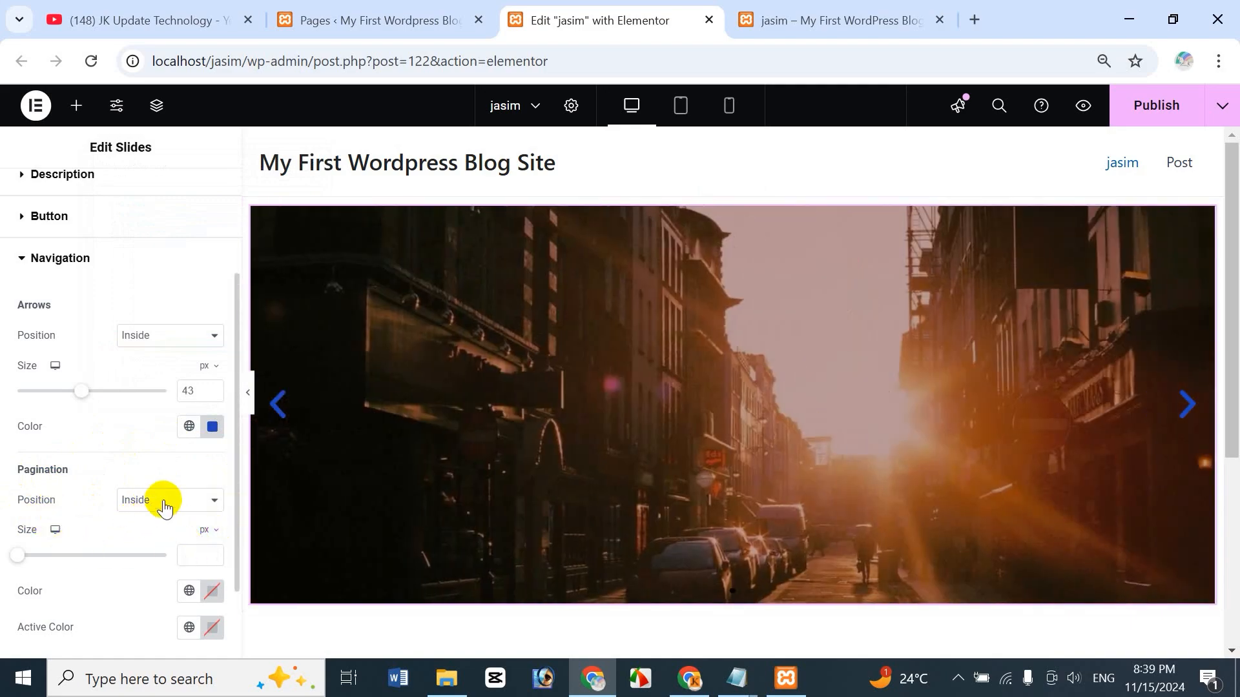
- Try the Outside position for the pagination dots, check them below the slide, and restore Inside
left_click(164, 507)
left_click(159, 522)
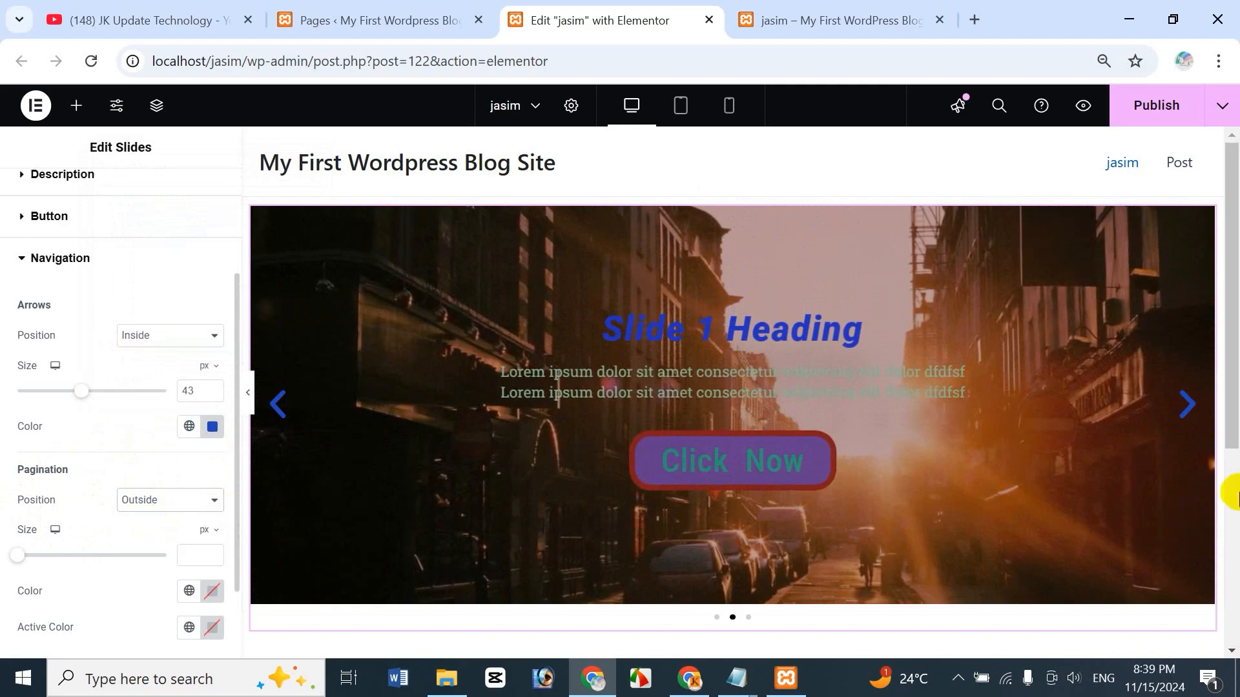
scroll(1229, 413, "down", 2)
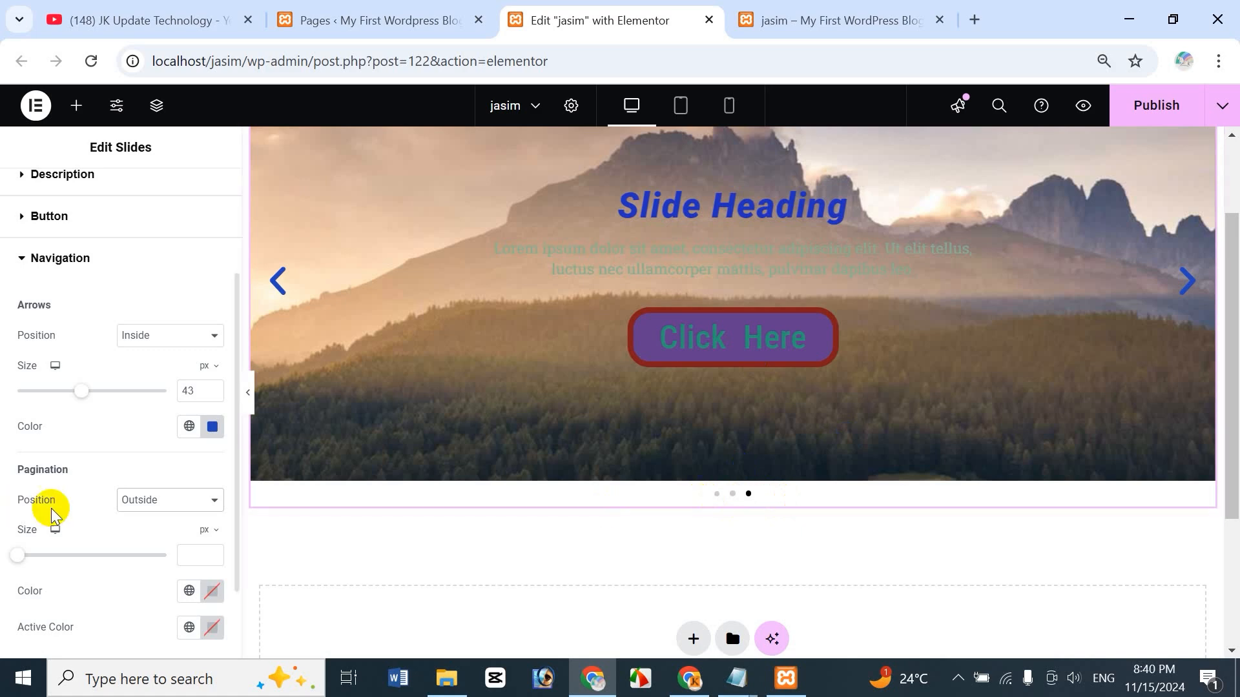
left_click(180, 508)
left_click(155, 546)
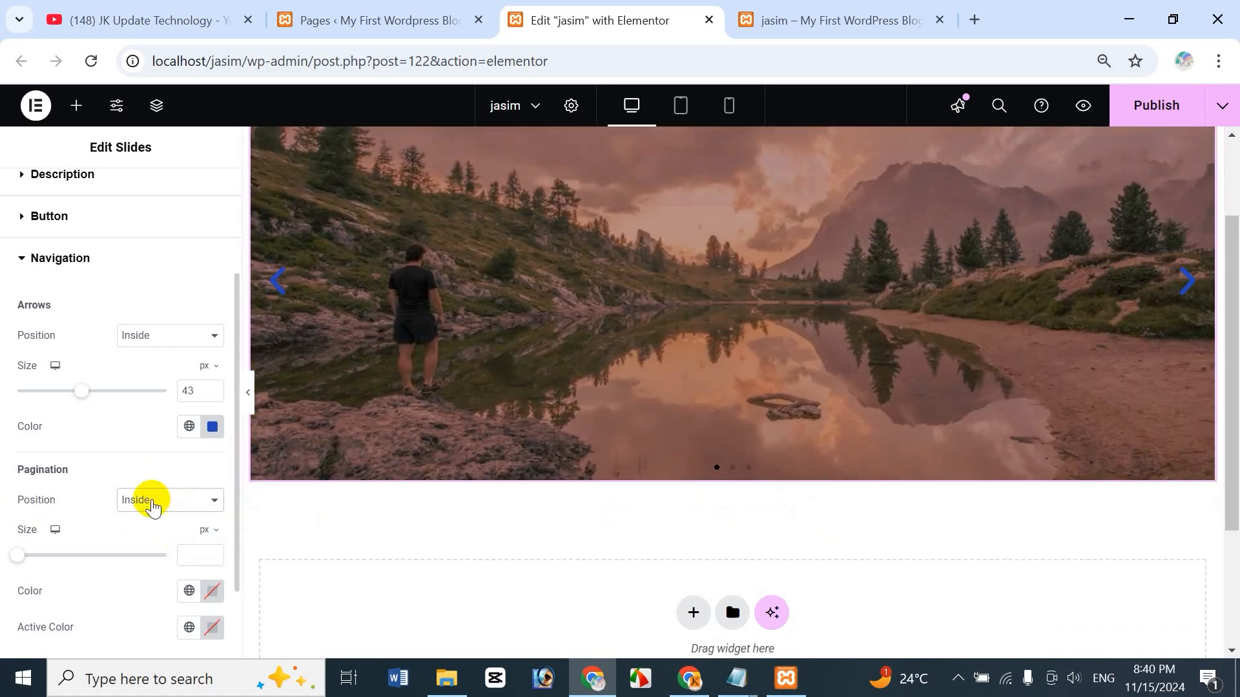
- Set the pagination Position to Outside and its Size to 17 px
left_click(153, 507)
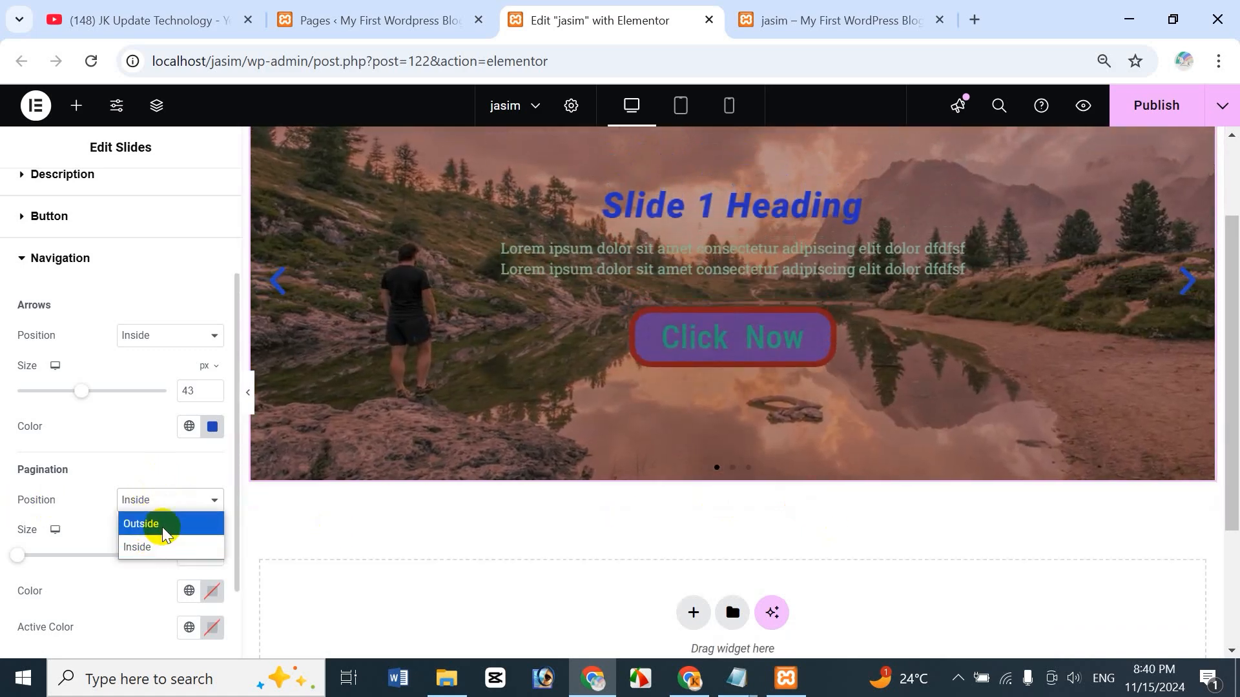
left_click(166, 522)
mouse_move(19, 554)
left_mouse_down()
mouse_move(112, 559)
mouse_move(43, 557)
left_mouse_up()
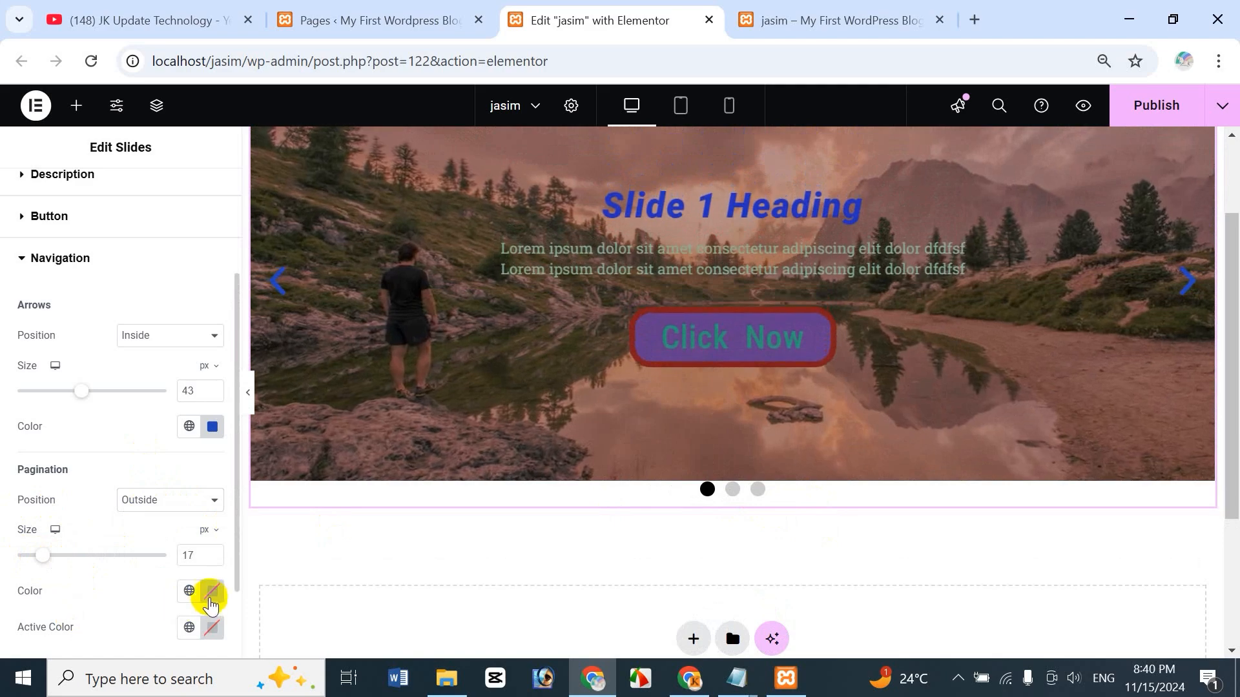
- Set the pagination dots' Color to the red #BE2020
left_click(212, 593)
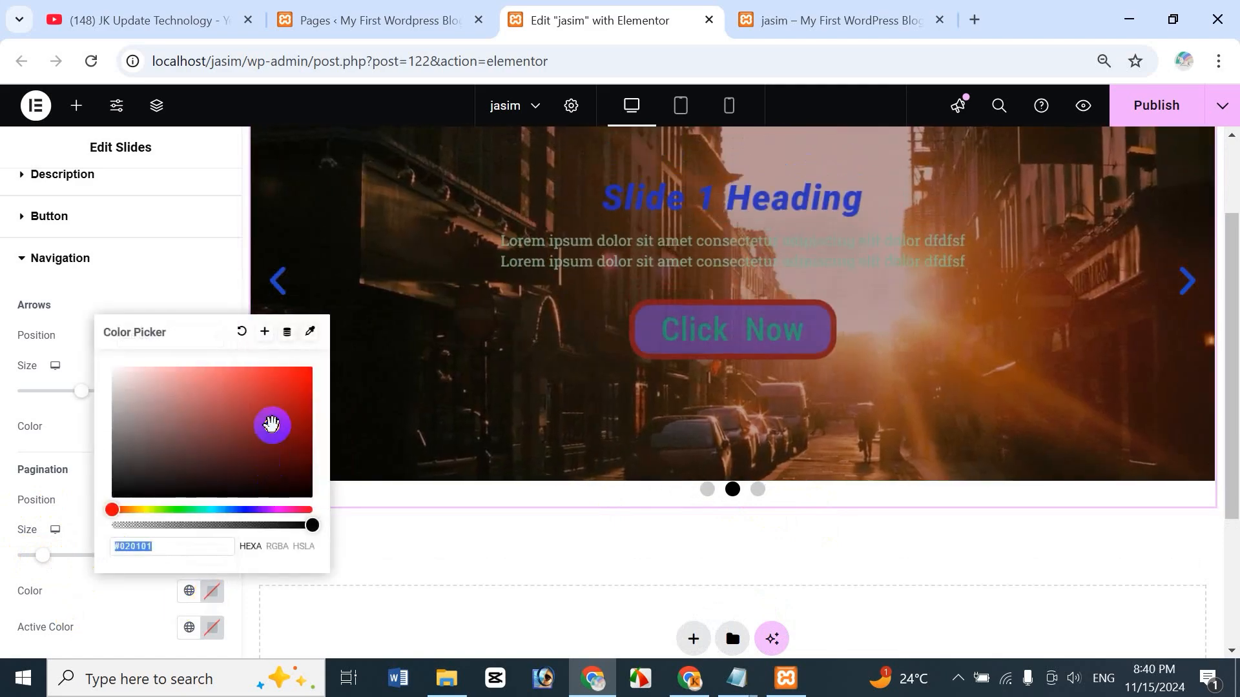
left_click(272, 426)
left_click(278, 399)
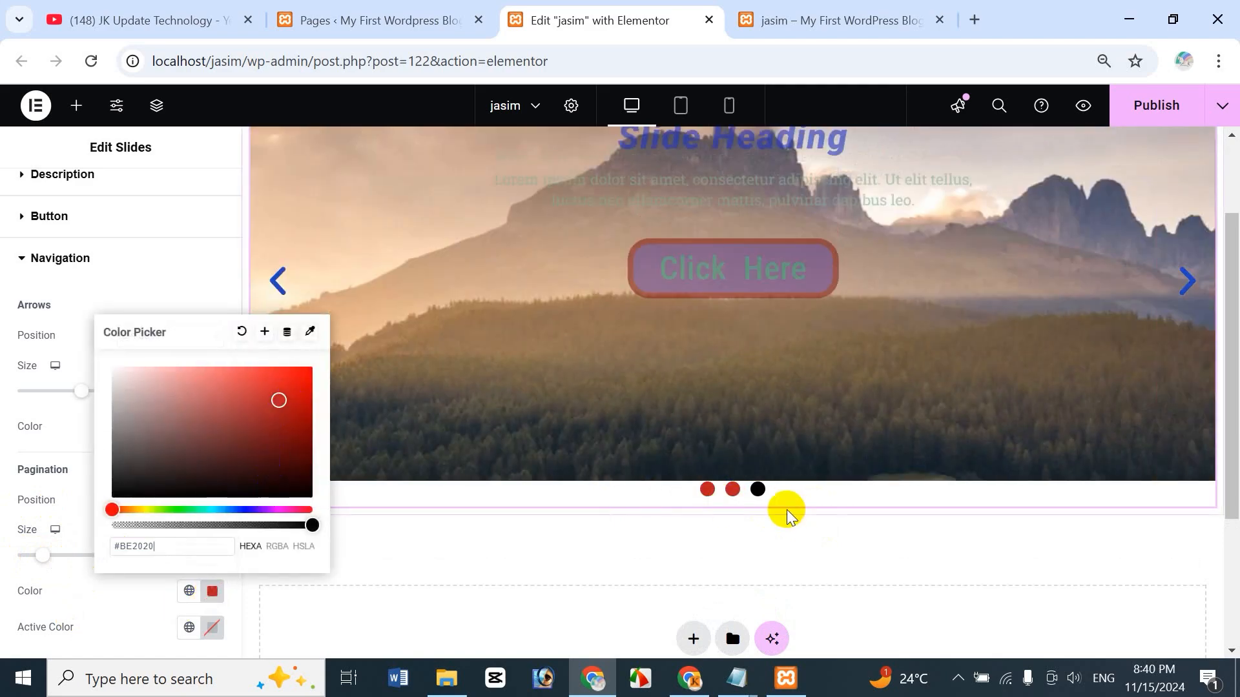
left_click(58, 466)
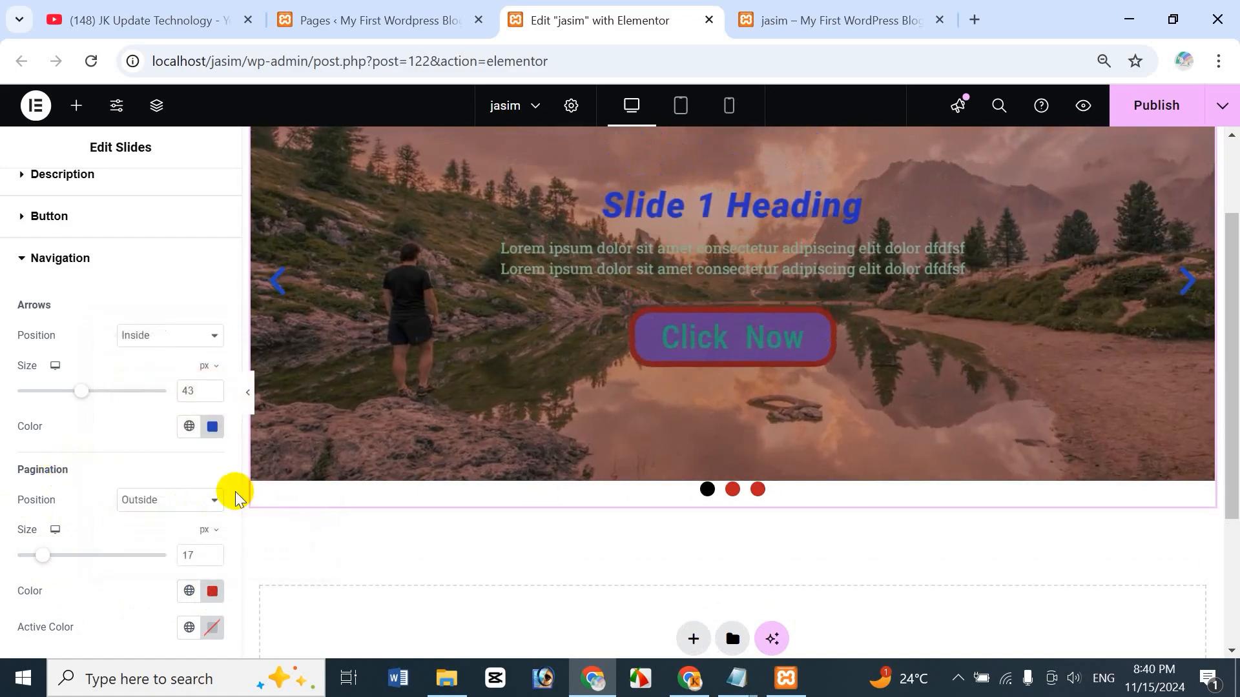
- Set the pagination's Active Color to the green #3ED627
scroll(235, 549, "down", 2)
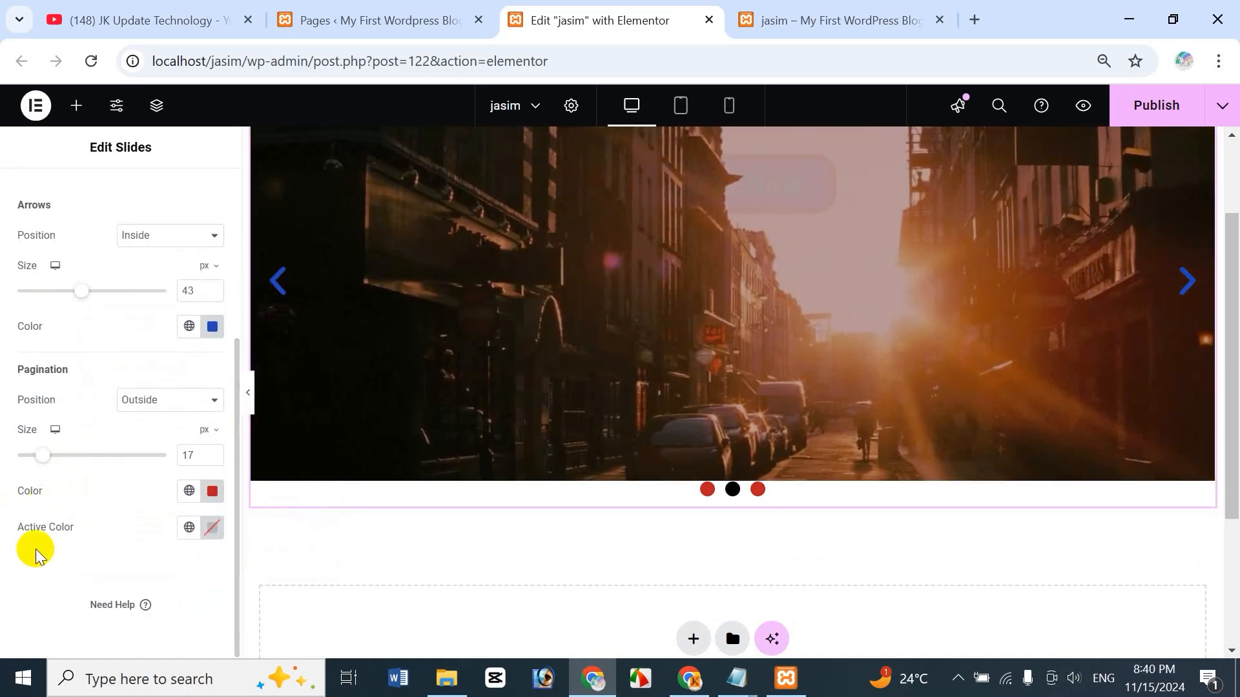
left_click(756, 492)
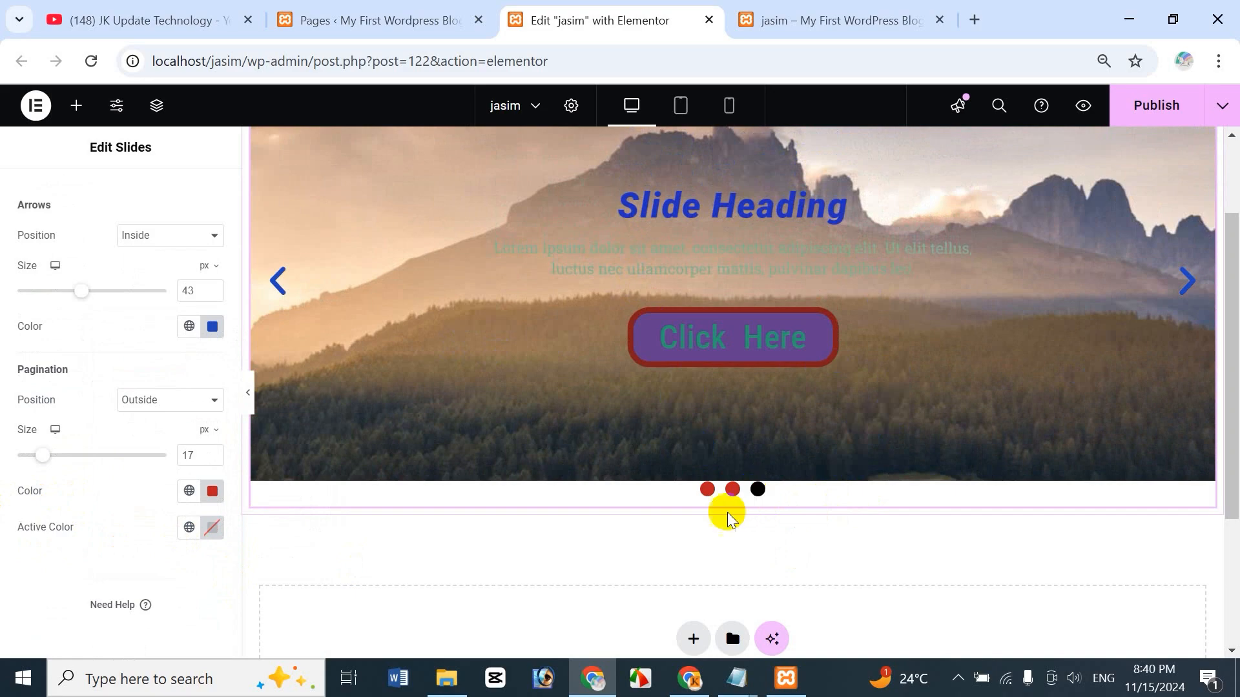
left_click(213, 531)
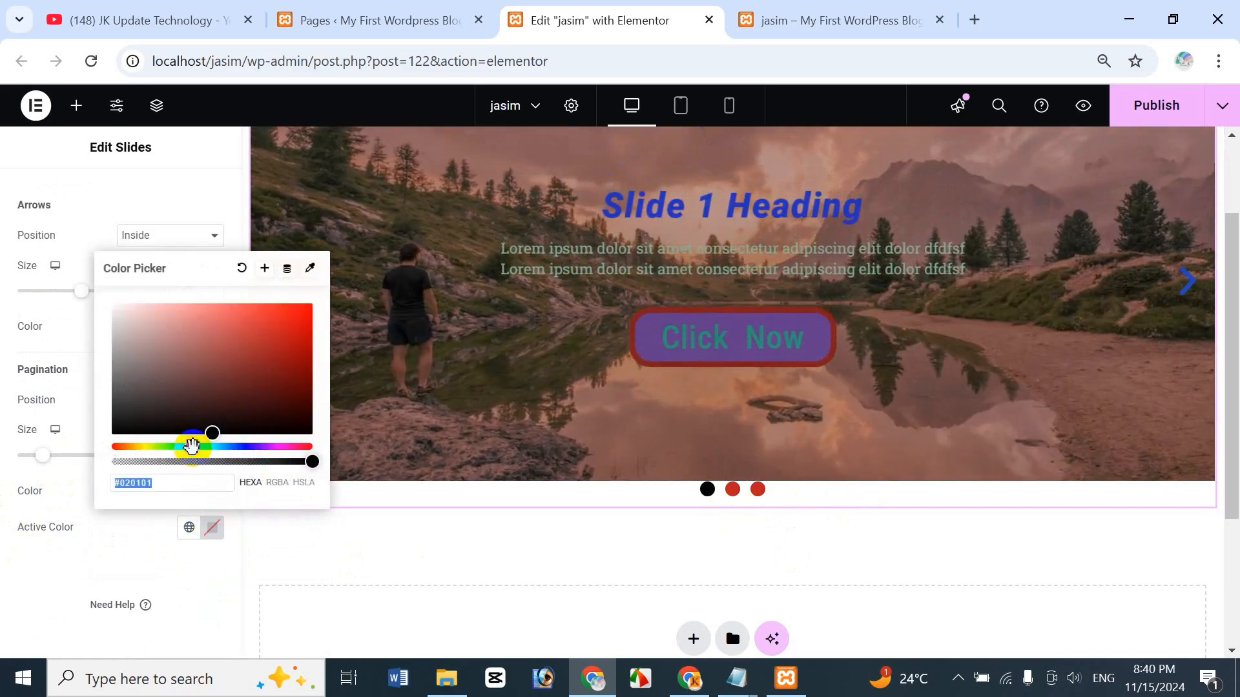
left_click(192, 446)
left_click(175, 446)
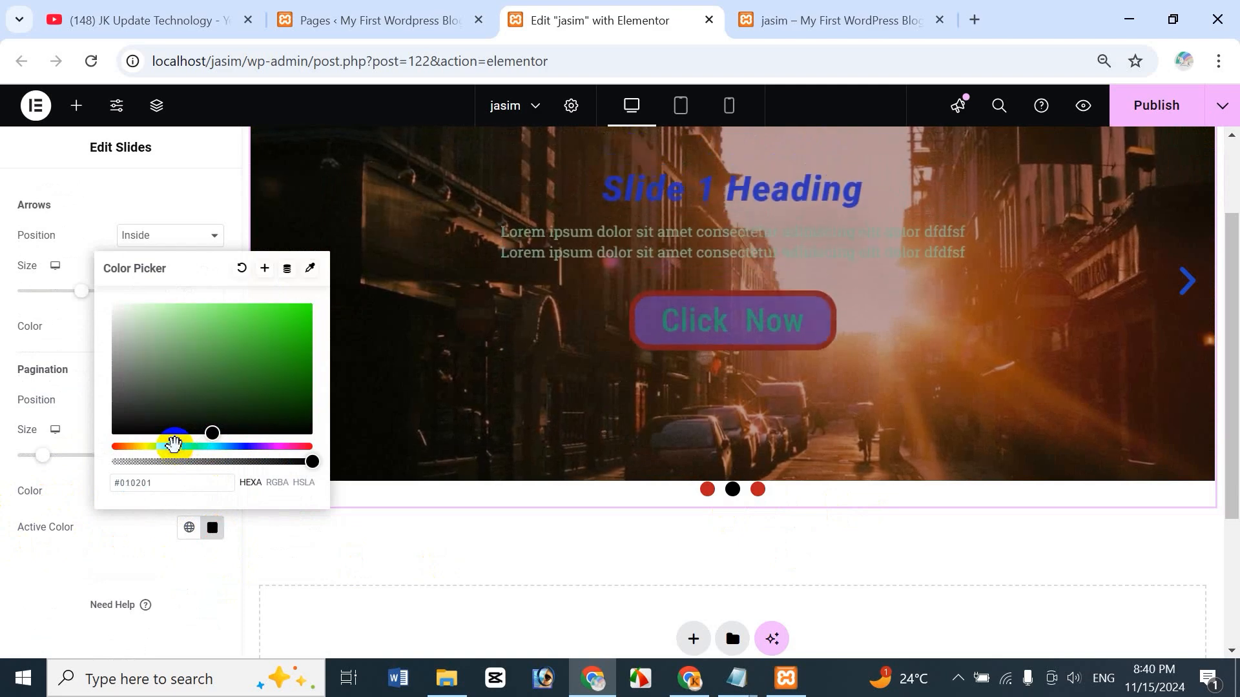
left_click_drag(280, 353, 276, 325)
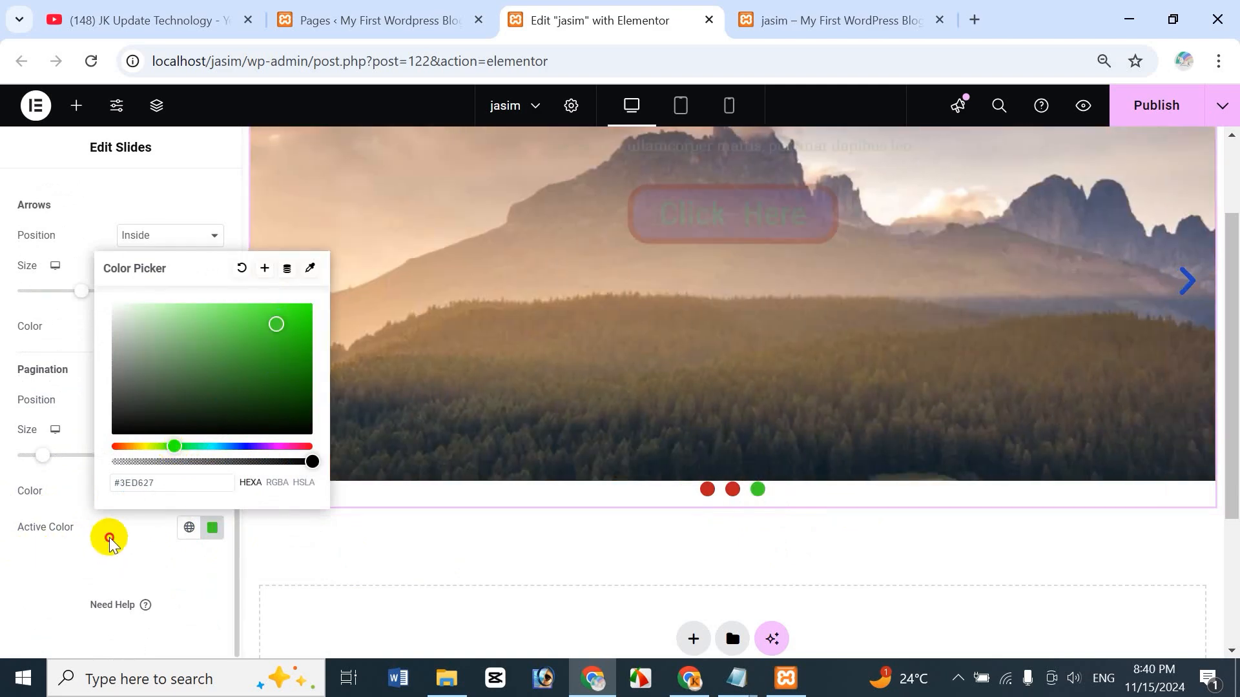
left_click(109, 540)
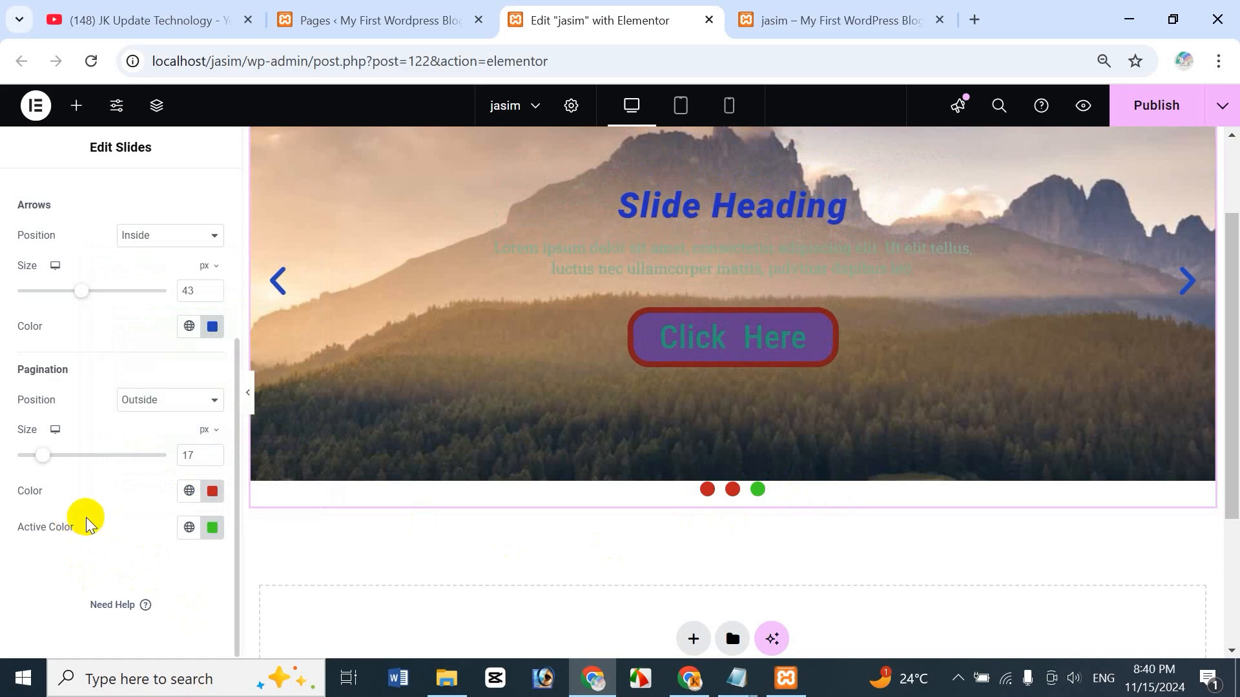
- Review the styled slider in the preview and publish the page
scroll(237, 504, "up", 2)
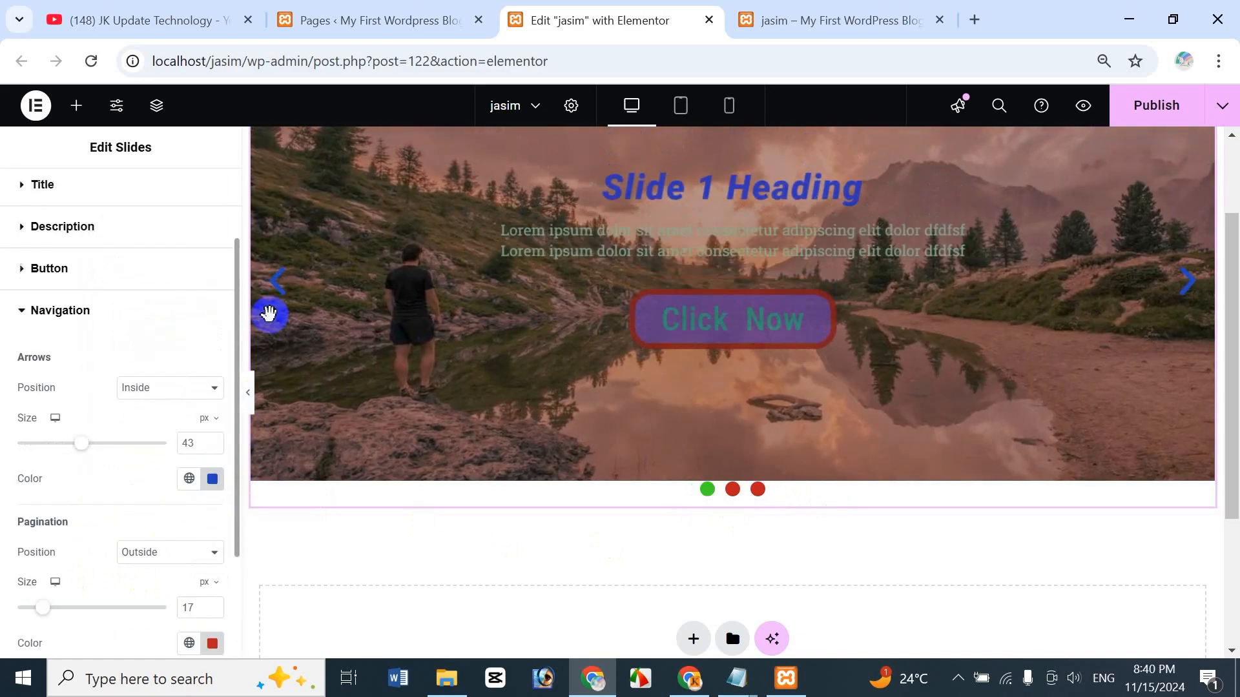
scroll(238, 239, "up", 2)
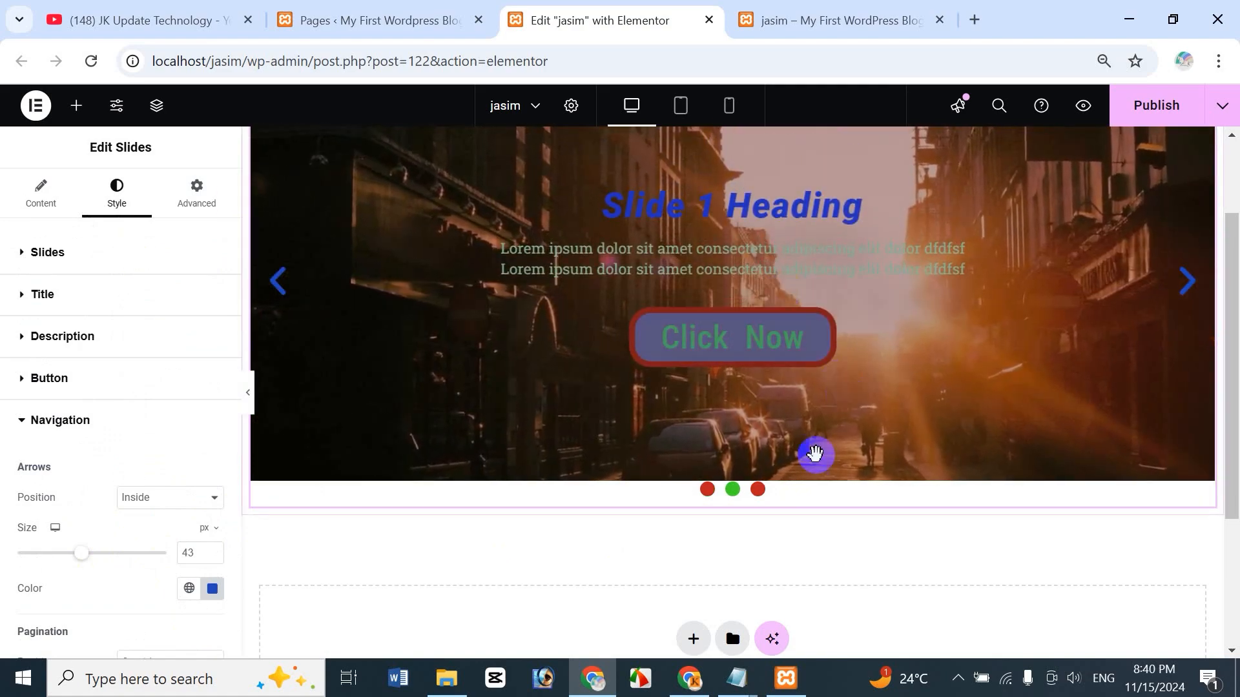
scroll(1229, 371, "up", 1)
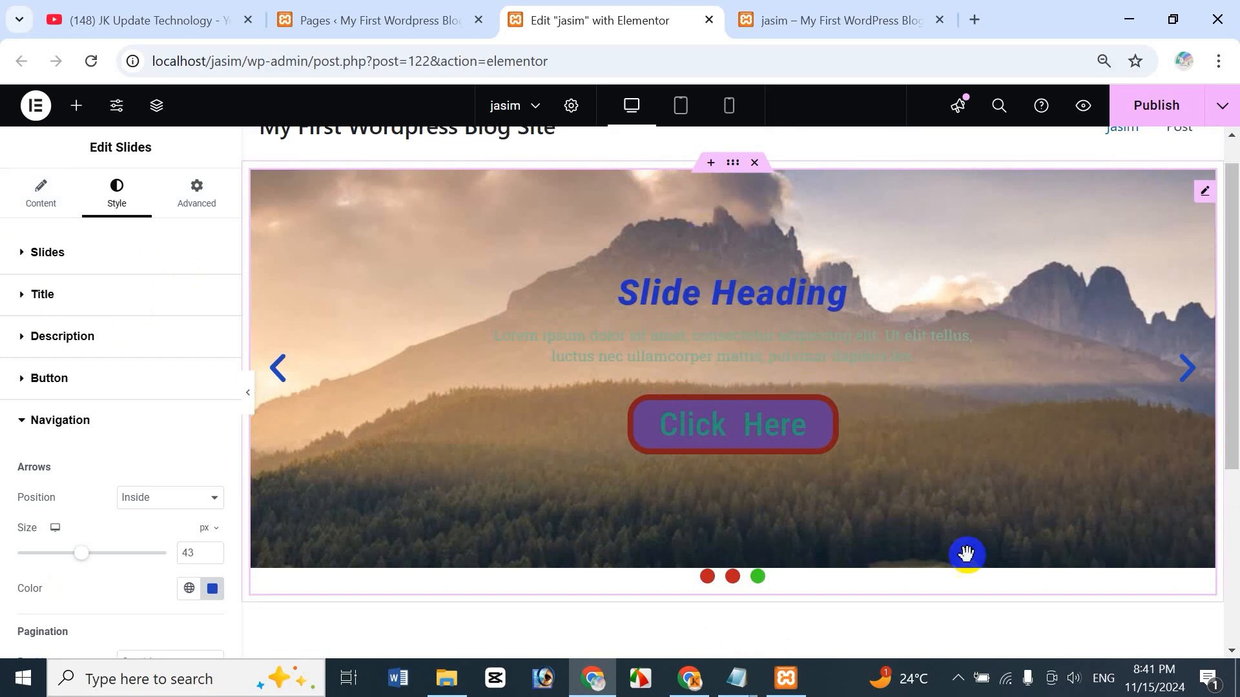
left_click(1155, 110)
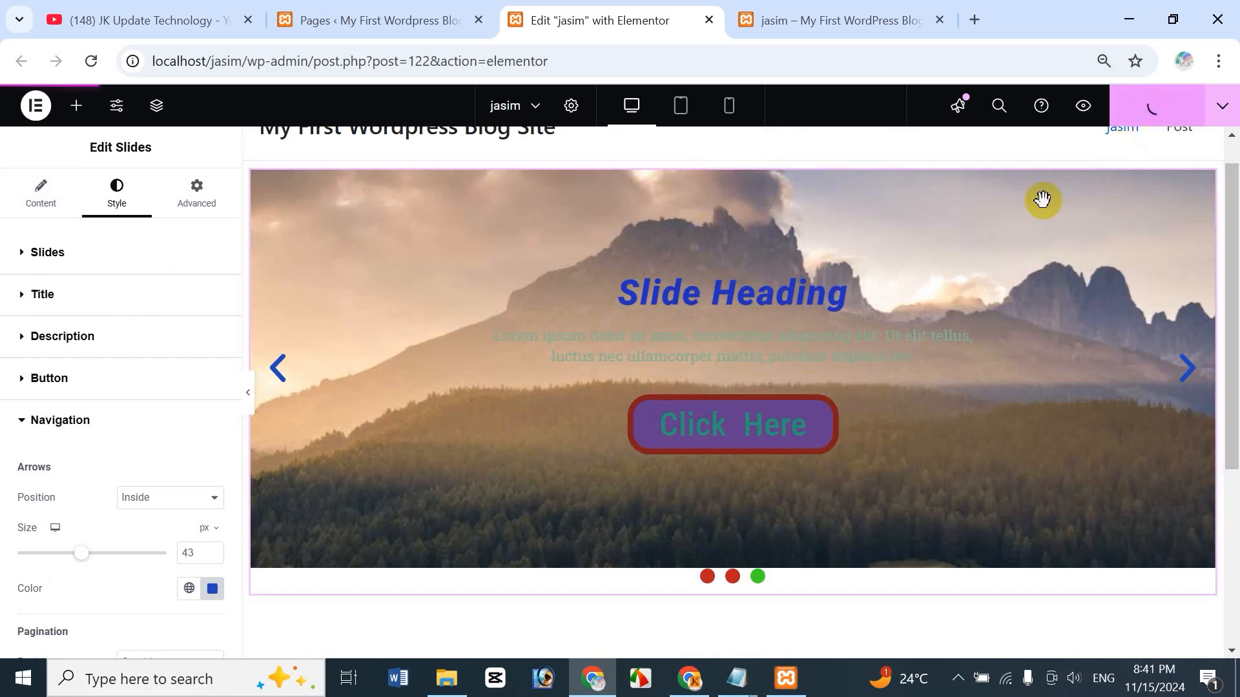
scroll(1042, 198, "down", 1)
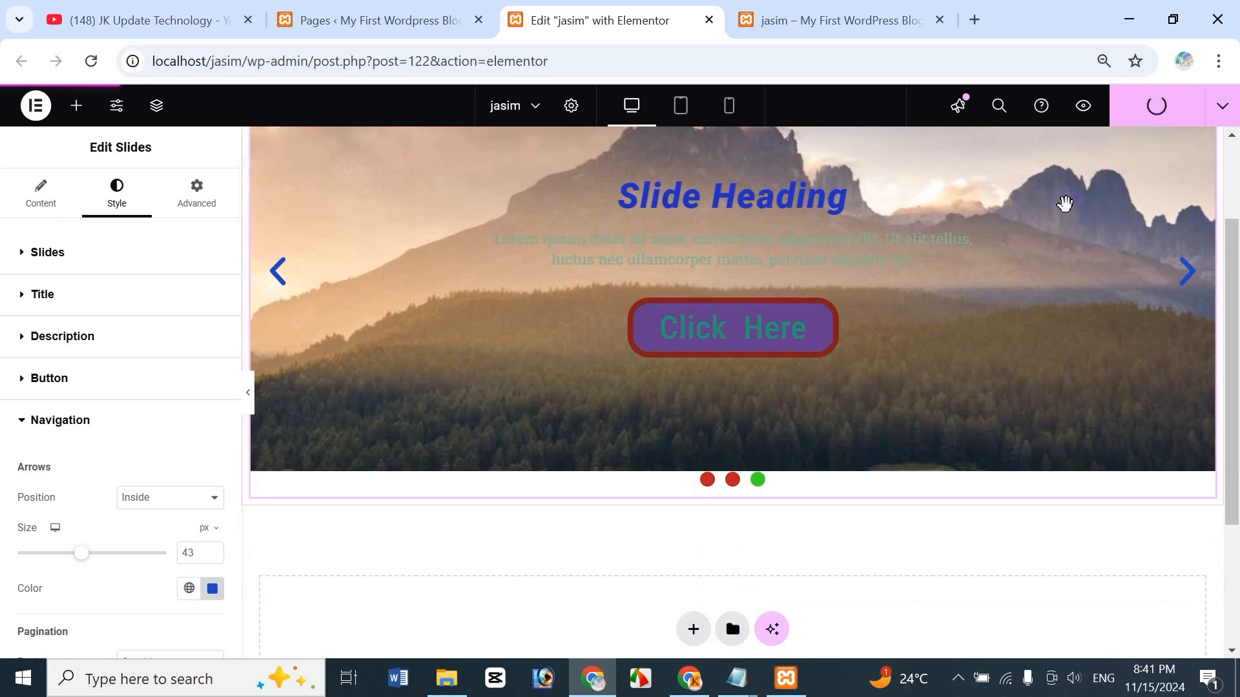
- Check the slider on the live page and switch to the JK Update Technology channel's Videos page on YouTube
left_click(1222, 105)
left_click(1160, 205)
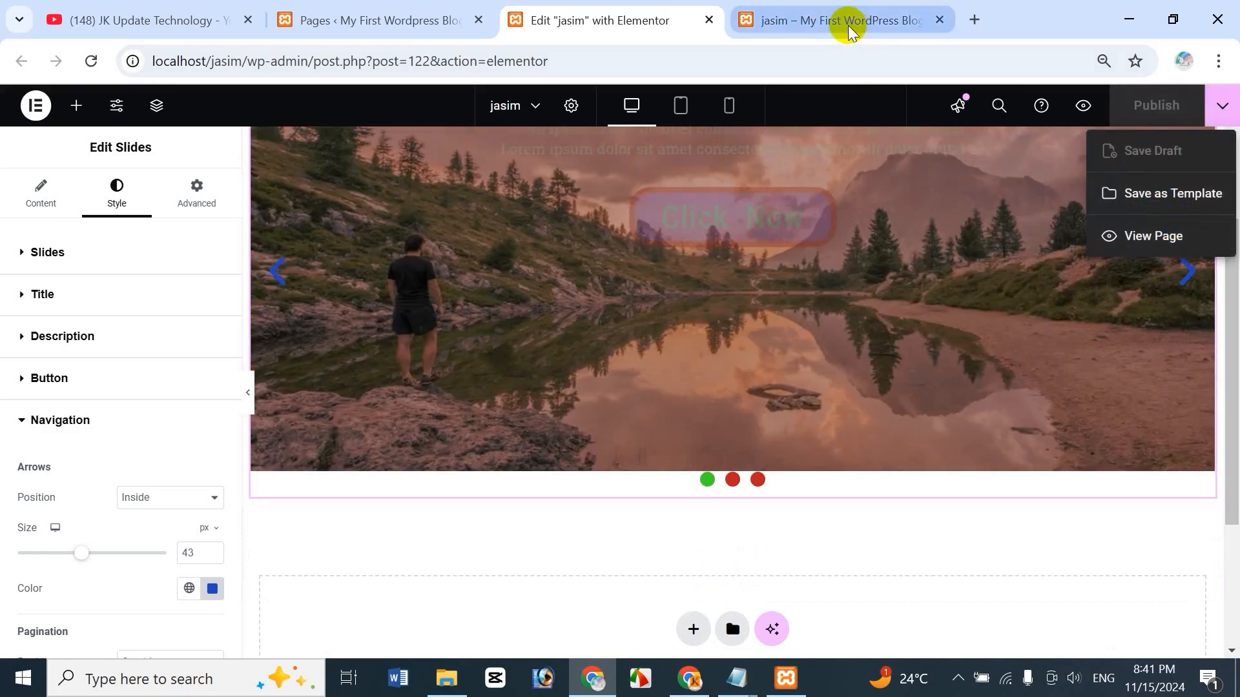
left_click(849, 25)
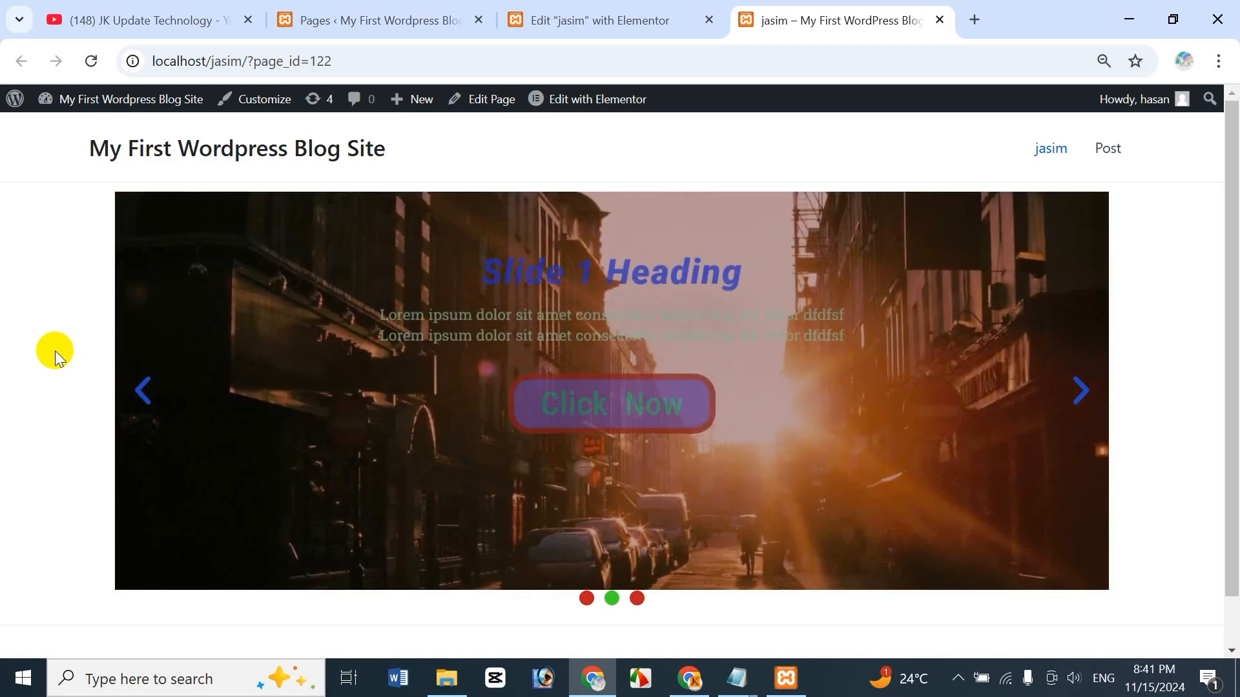
left_click(158, 18)
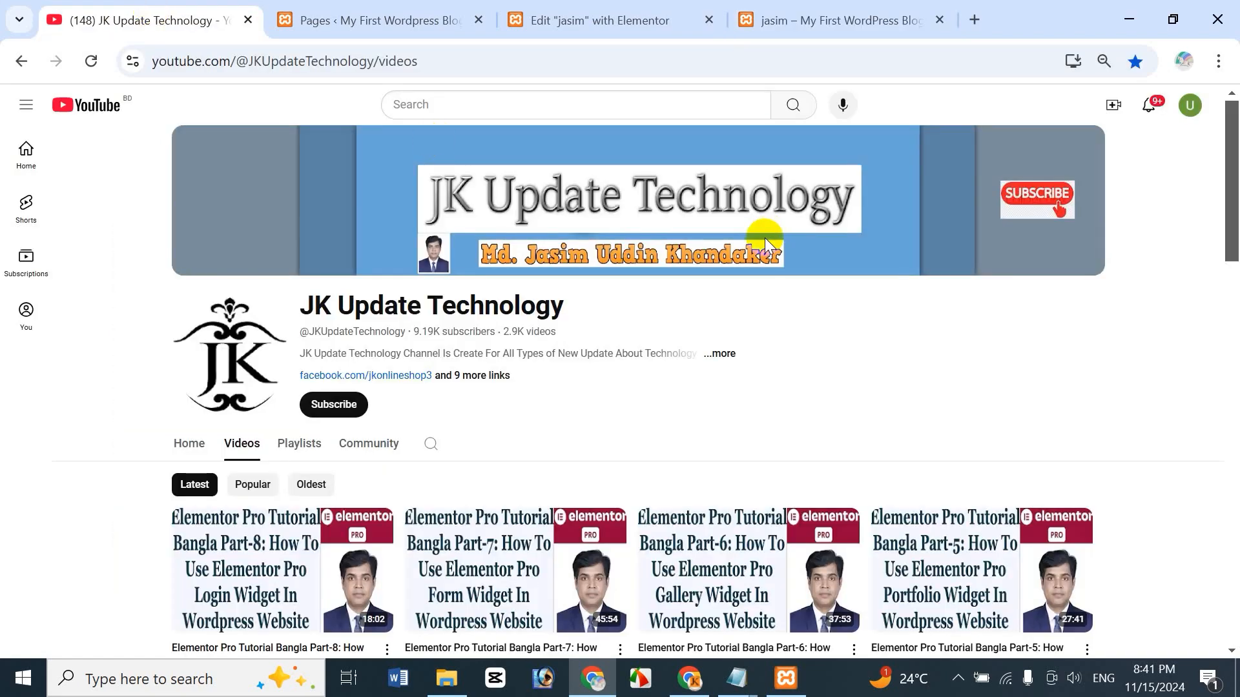